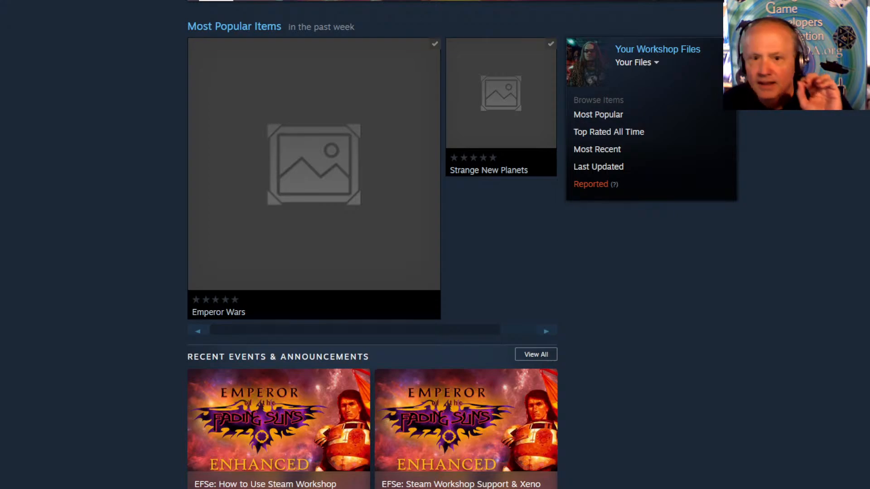
Look over the most popular mods on the Emperor of the Fading Suns Workshop home page
{"action": "scroll", "coordinate": [748, 226], "scroll_direction": "up", "scroll_amount": 4}
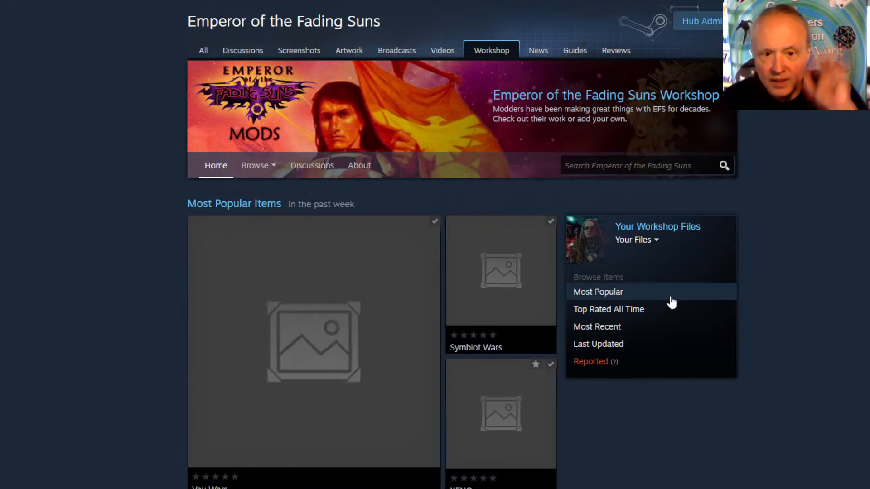
{"action": "mouse_move", "coordinate": [495, 382]}
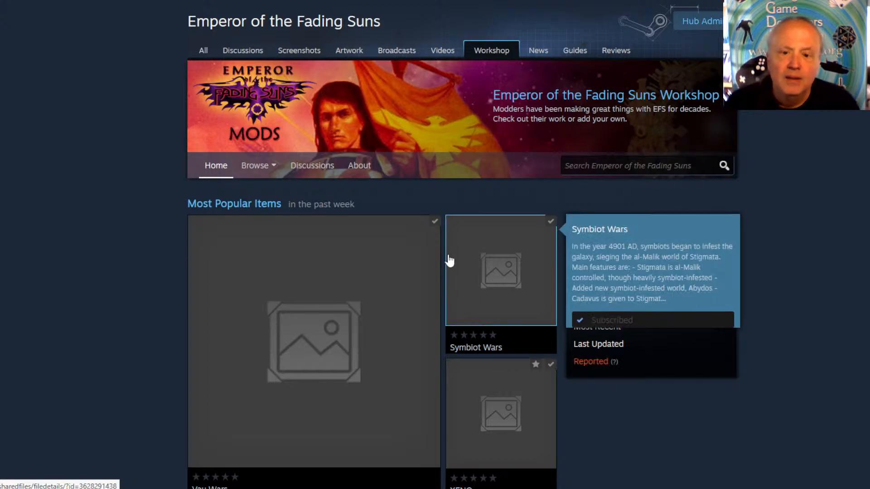
{"action": "mouse_move", "coordinate": [547, 254]}
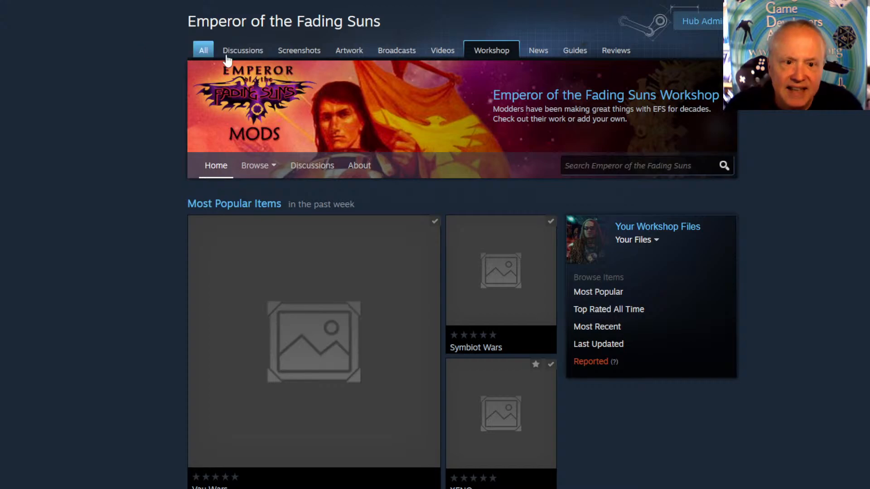
Browse all of the game's popular community content, including its guides, screenshots, artwork and Workshop items
{"action": "left_click", "coordinate": [204, 52]}
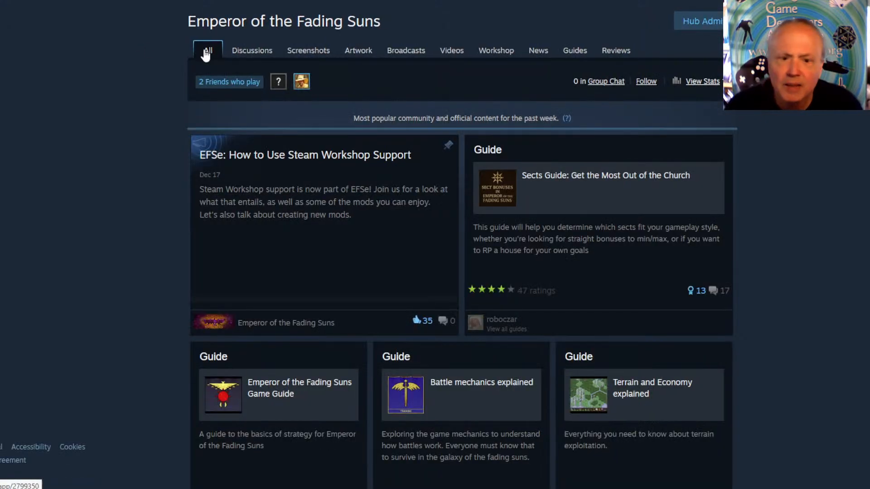
{"action": "scroll", "coordinate": [563, 263], "scroll_direction": "down", "scroll_amount": 1}
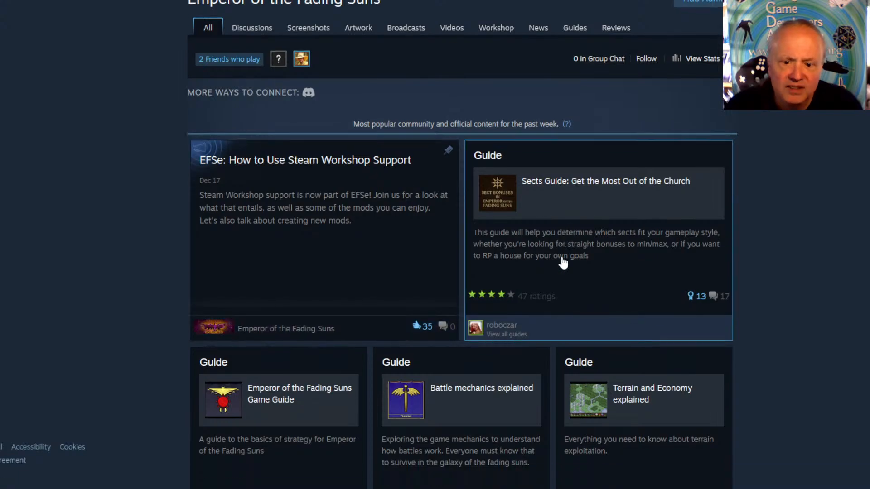
{"action": "scroll", "coordinate": [563, 262], "scroll_direction": "down", "scroll_amount": 2}
{"action": "scroll", "coordinate": [573, 379], "scroll_direction": "down", "scroll_amount": 6}
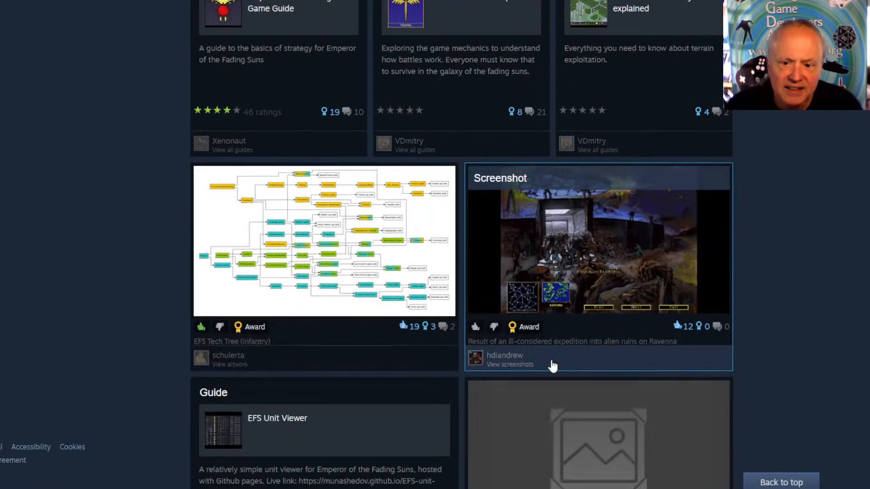
{"action": "scroll", "coordinate": [552, 366], "scroll_direction": "down", "scroll_amount": 5}
{"action": "scroll", "coordinate": [551, 362], "scroll_direction": "down", "scroll_amount": 3}
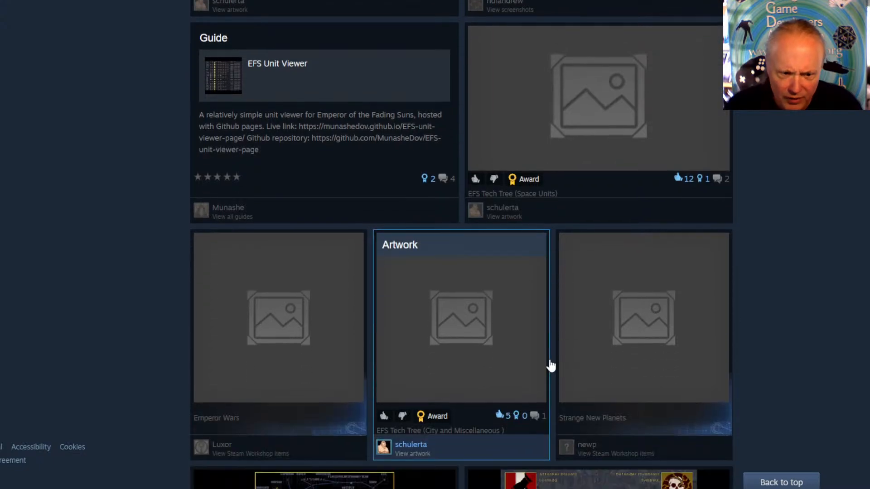
{"action": "scroll", "coordinate": [551, 365], "scroll_direction": "down", "scroll_amount": 3}
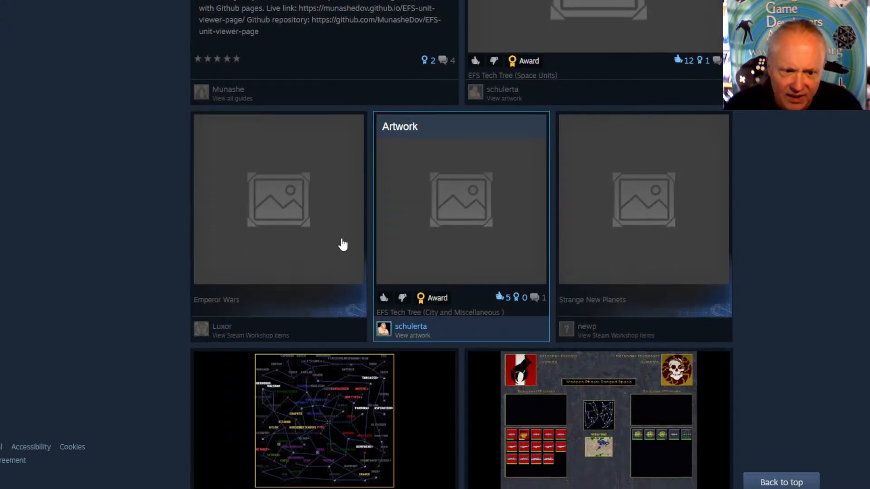
{"action": "scroll", "coordinate": [591, 270], "scroll_direction": "down", "scroll_amount": 6}
{"action": "scroll", "coordinate": [593, 262], "scroll_direction": "up", "scroll_amount": 10}
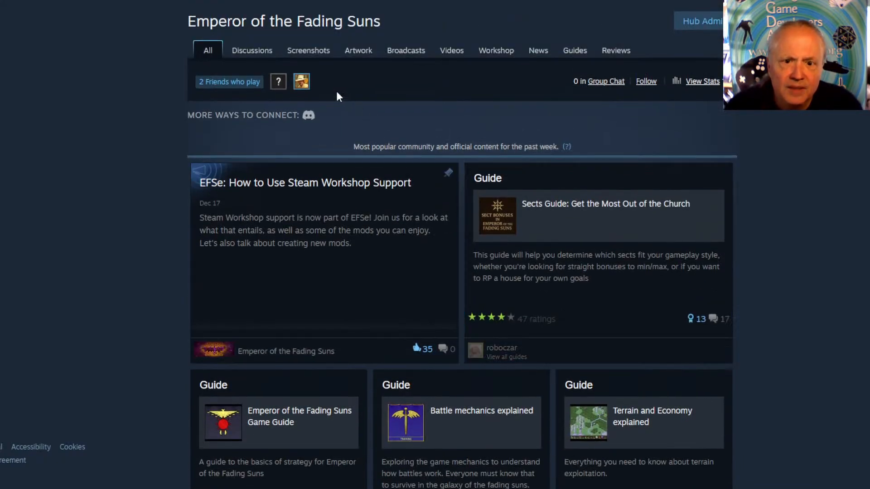
View the game's community screenshots, broadcasts, videos and guides one after another
{"action": "left_click", "coordinate": [306, 55]}
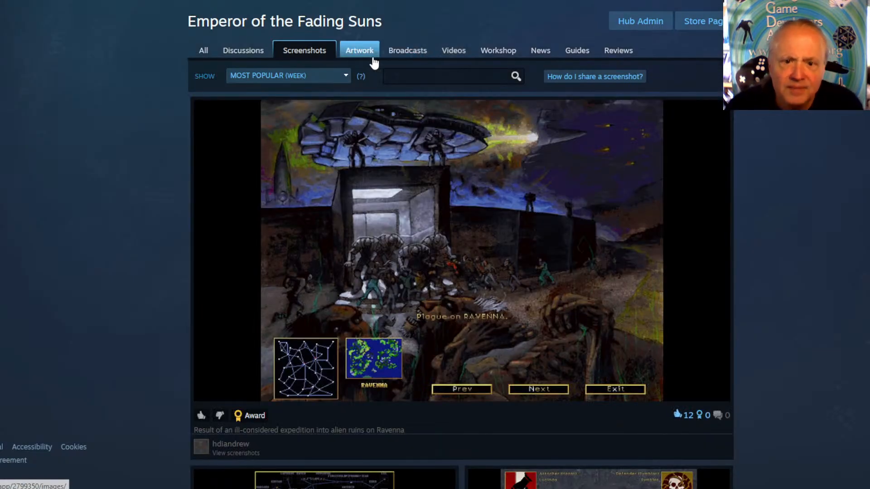
{"action": "left_click", "coordinate": [395, 62]}
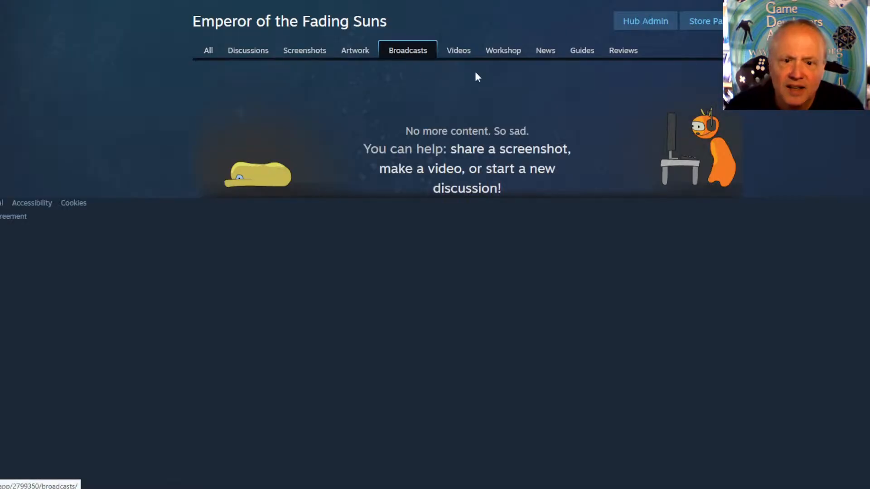
{"action": "left_click", "coordinate": [459, 53]}
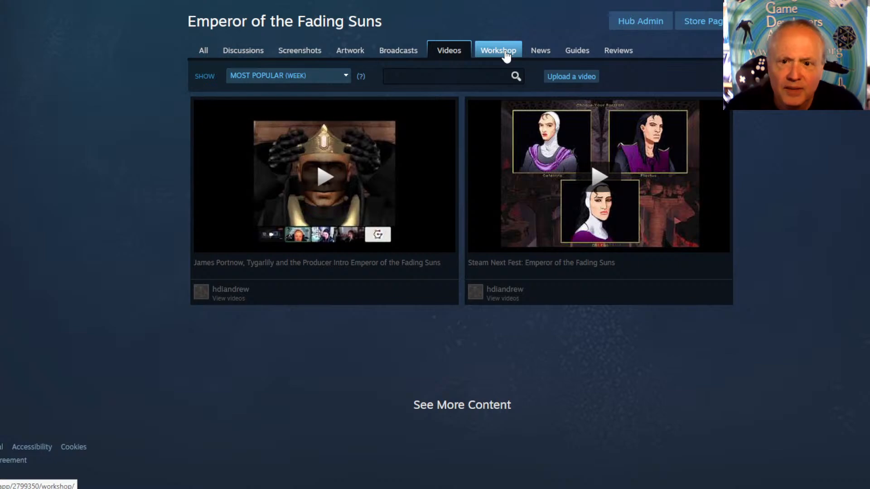
{"action": "left_click", "coordinate": [574, 53]}
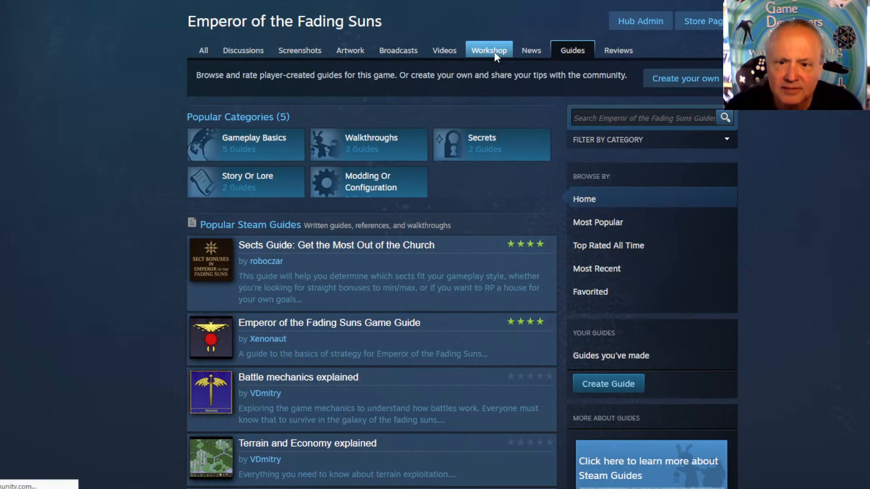
Return to the game's Workshop and open the Emperor Wars mod from the further most popular items
{"action": "left_click", "coordinate": [495, 55]}
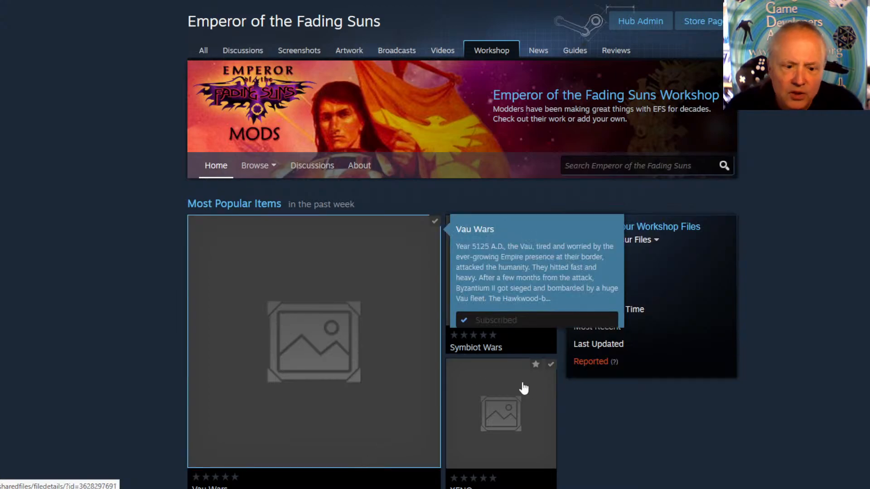
{"action": "scroll", "coordinate": [408, 427], "scroll_direction": "down", "scroll_amount": 3}
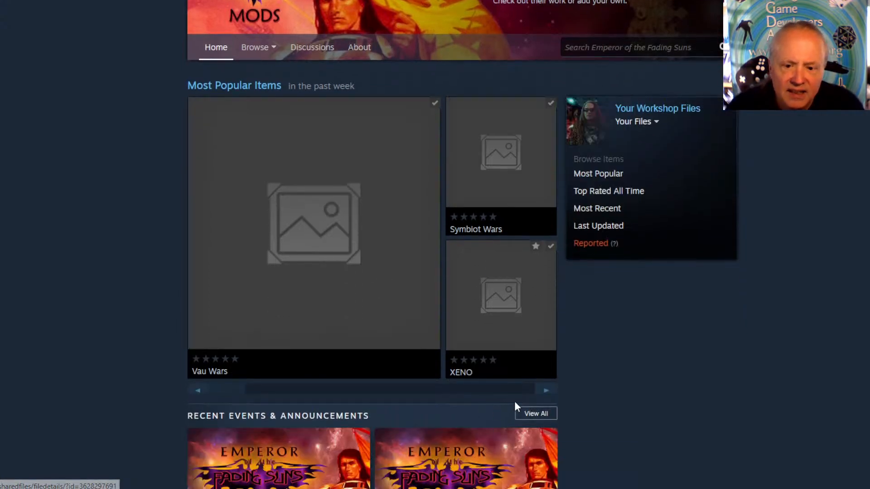
{"action": "left_click", "coordinate": [547, 390]}
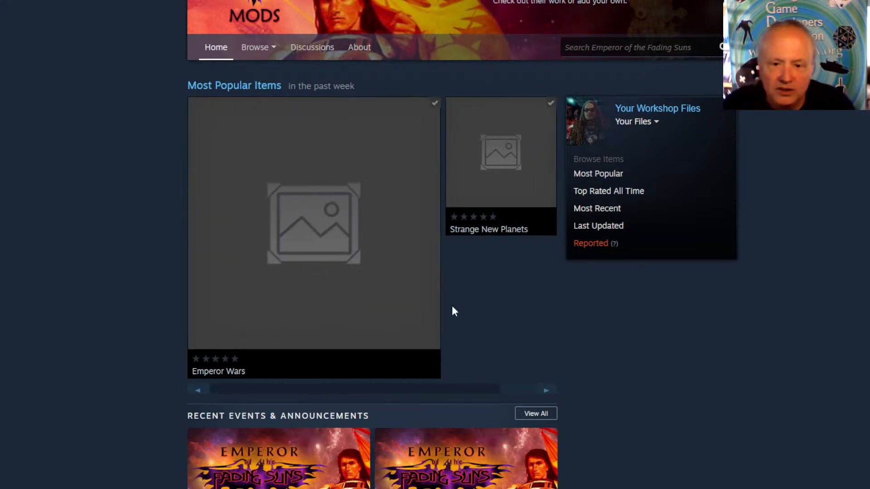
{"action": "mouse_move", "coordinate": [479, 243]}
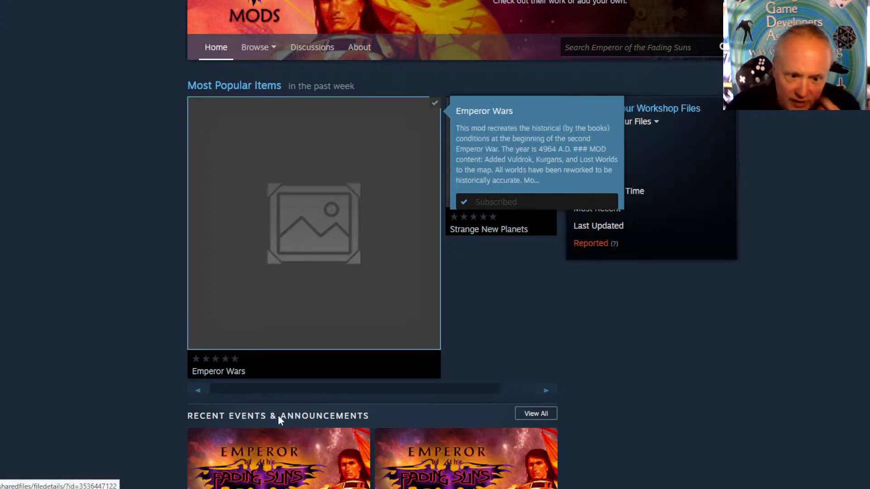
{"action": "mouse_move", "coordinate": [220, 374]}
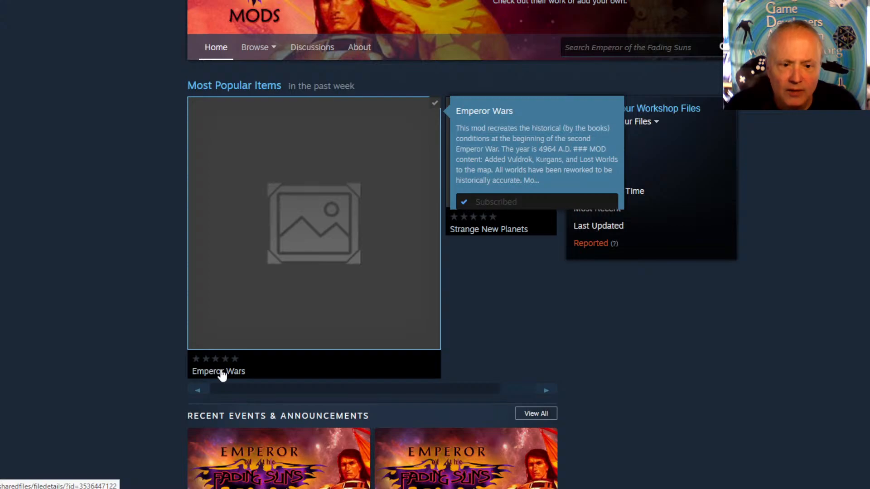
{"action": "left_click", "coordinate": [221, 372]}
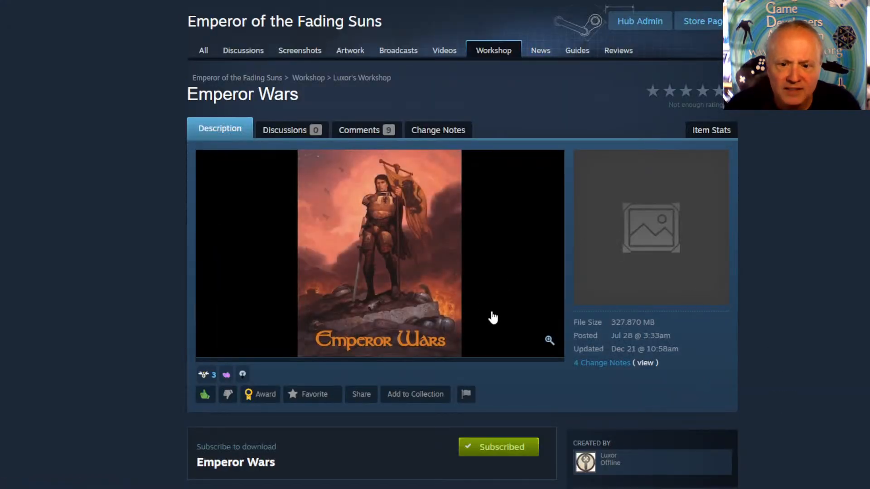
Read the Emperor Wars mod's description, user comments, statistics and awards
{"action": "scroll", "coordinate": [501, 156], "scroll_direction": "down", "scroll_amount": 9}
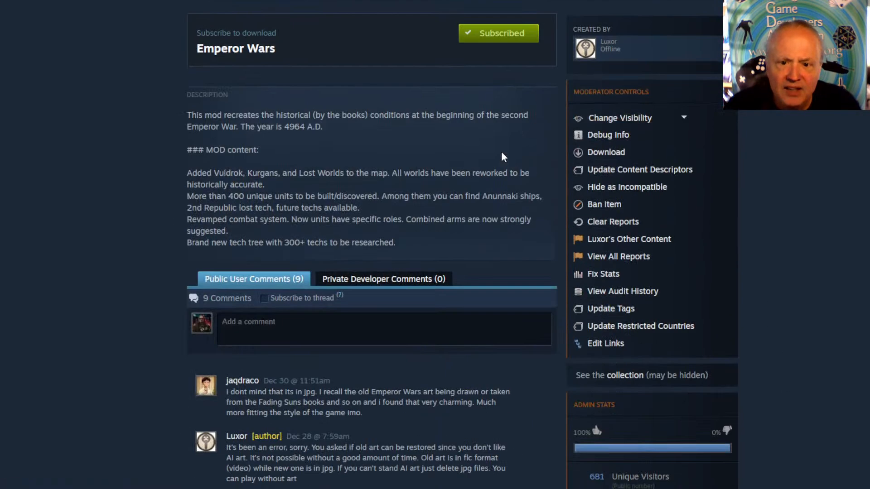
{"action": "scroll", "coordinate": [501, 157], "scroll_direction": "down", "scroll_amount": 5}
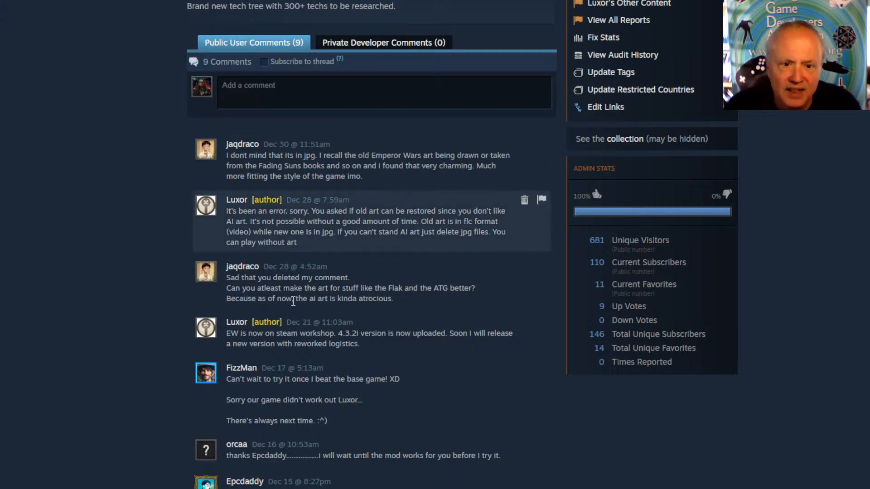
{"action": "scroll", "coordinate": [371, 429], "scroll_direction": "down", "scroll_amount": 5}
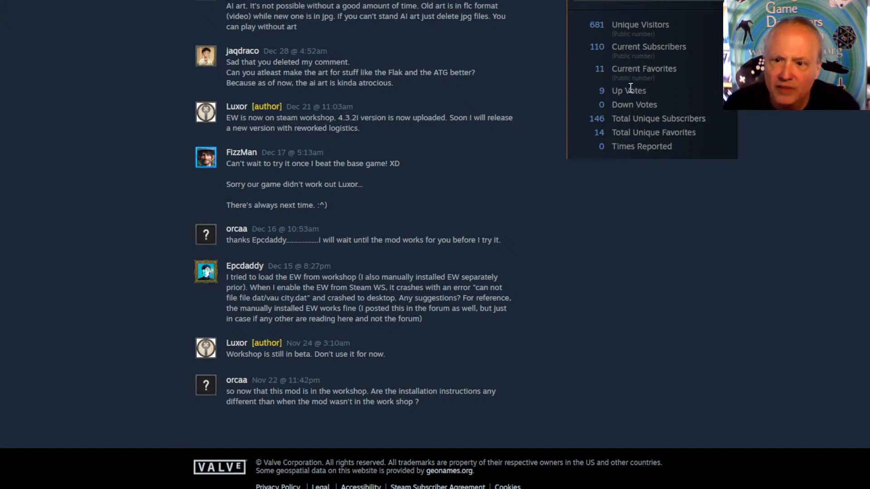
{"action": "scroll", "coordinate": [596, 118], "scroll_direction": "up", "scroll_amount": 20}
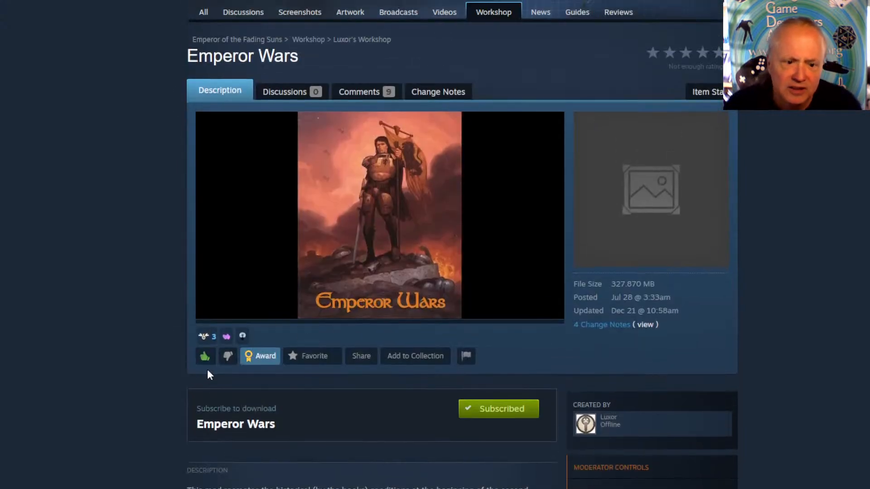
{"action": "mouse_move", "coordinate": [203, 339]}
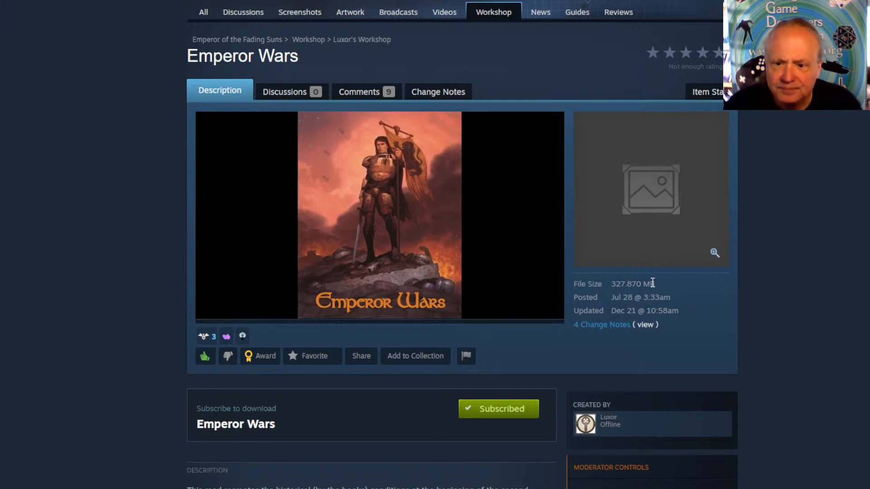
Unsubscribe from the Emperor Wars mod and subscribe to it again
{"action": "scroll", "coordinate": [624, 380], "scroll_direction": "down", "scroll_amount": 4}
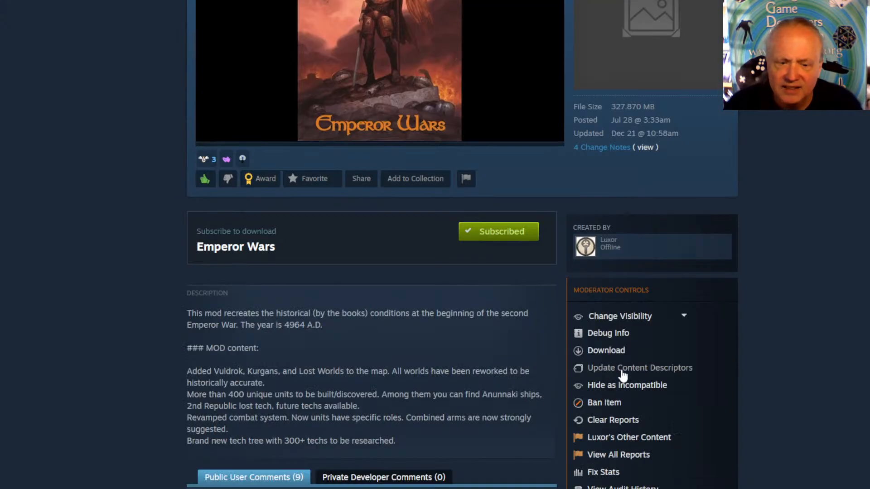
{"action": "left_click", "coordinate": [484, 239]}
{"action": "left_click", "coordinate": [482, 231]}
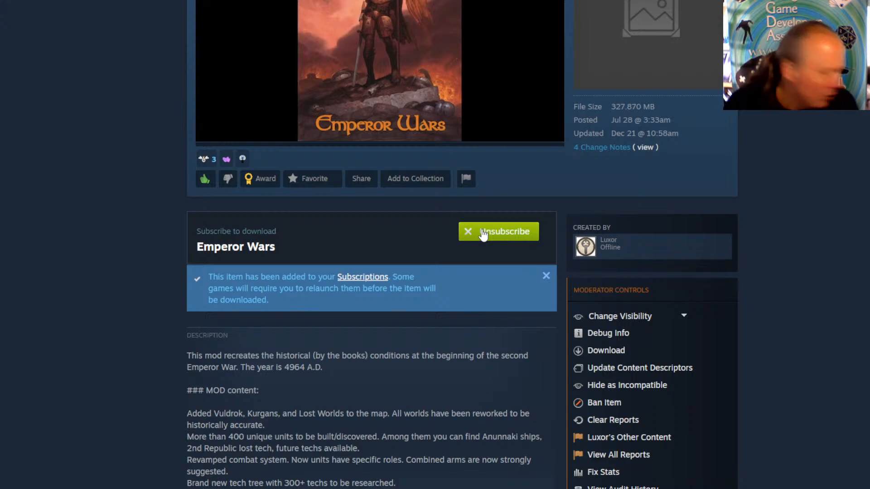
Go back to the Workshop home page and open the Vau Wars mod from the most popular items
{"action": "scroll", "coordinate": [497, 201], "scroll_direction": "up", "scroll_amount": 5}
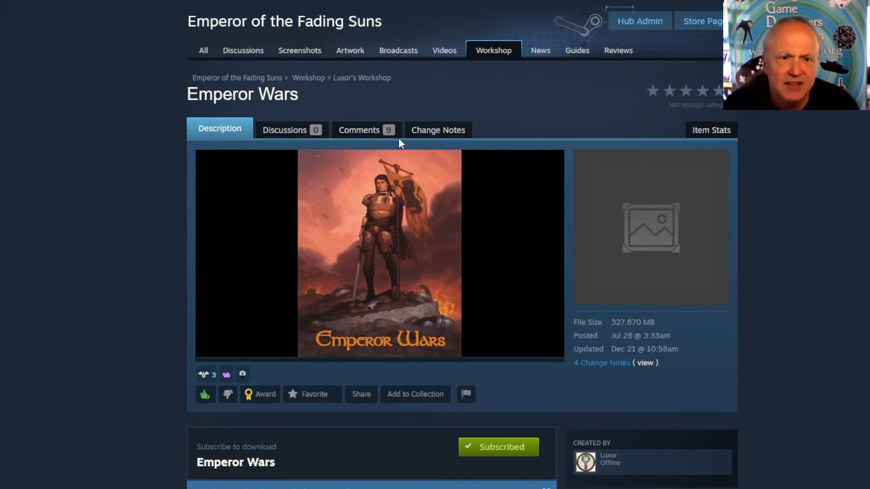
{"action": "left_click", "coordinate": [317, 79]}
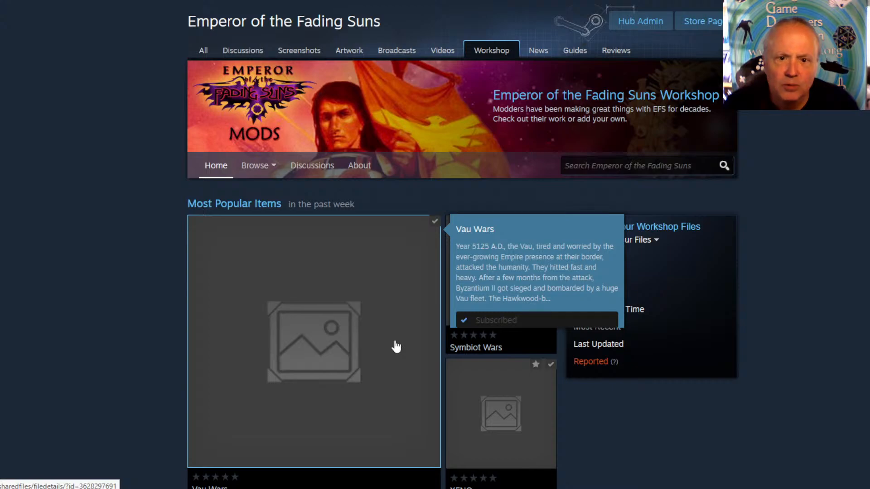
{"action": "scroll", "coordinate": [394, 346], "scroll_direction": "down", "scroll_amount": 1}
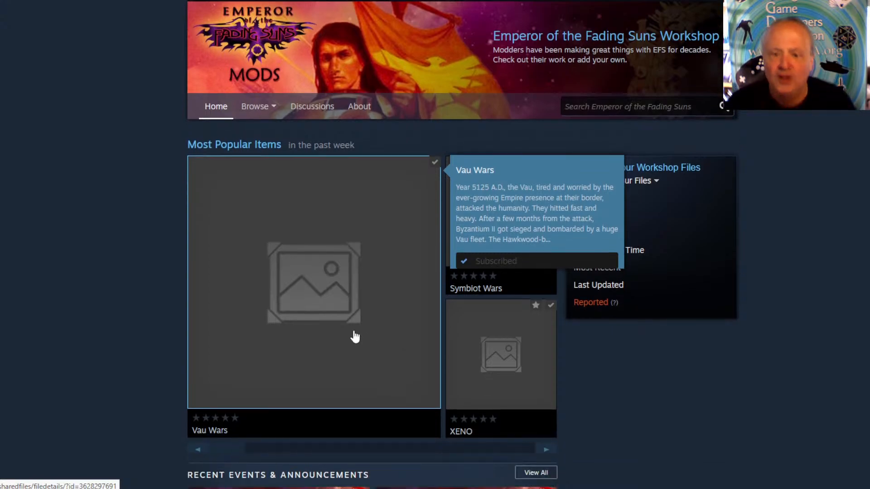
{"action": "mouse_move", "coordinate": [479, 219]}
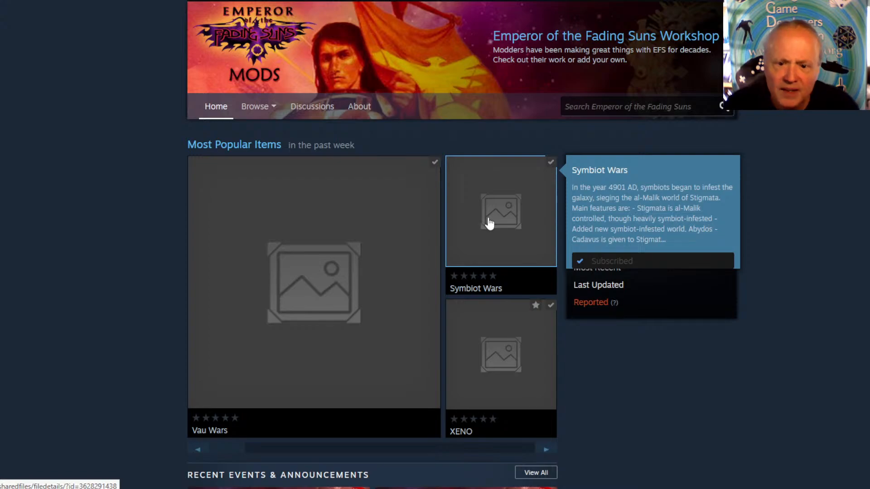
{"action": "mouse_move", "coordinate": [436, 171]}
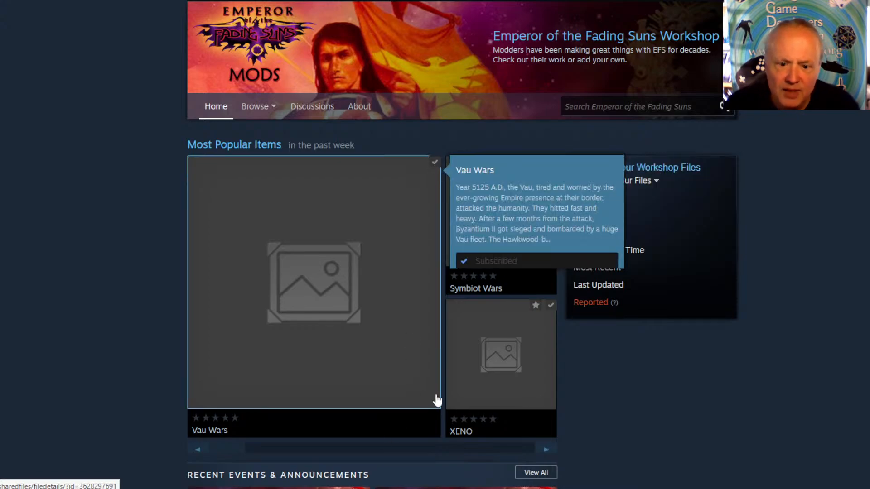
{"action": "left_click", "coordinate": [436, 168]}
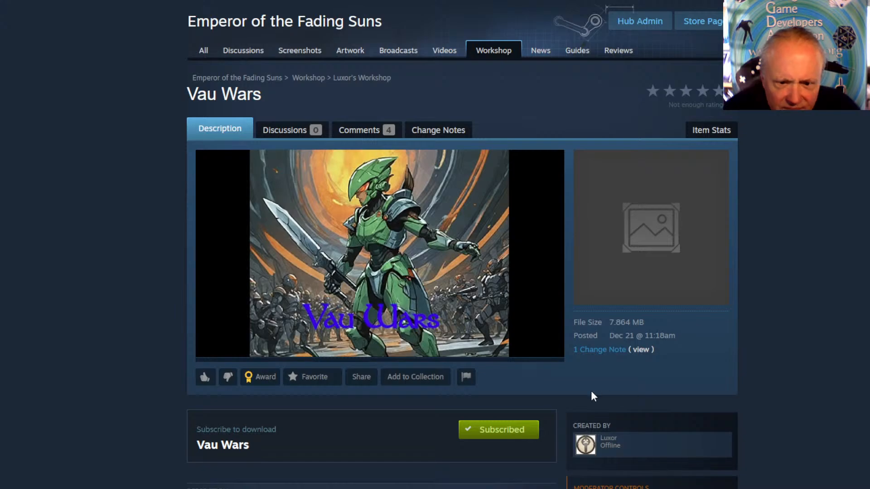
Read the Vau Wars mod's description and user comments
{"action": "scroll", "coordinate": [516, 423], "scroll_direction": "down", "scroll_amount": 4}
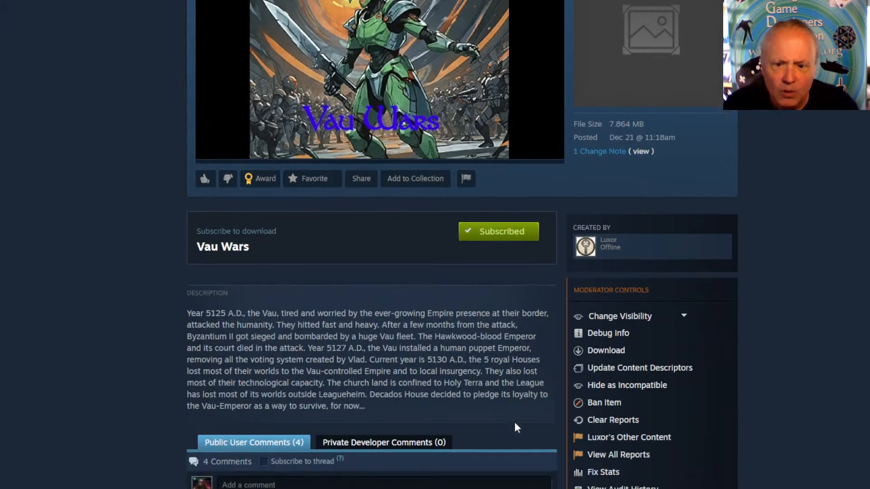
{"action": "scroll", "coordinate": [514, 427], "scroll_direction": "down", "scroll_amount": 1}
{"action": "scroll", "coordinate": [516, 423], "scroll_direction": "down", "scroll_amount": 5}
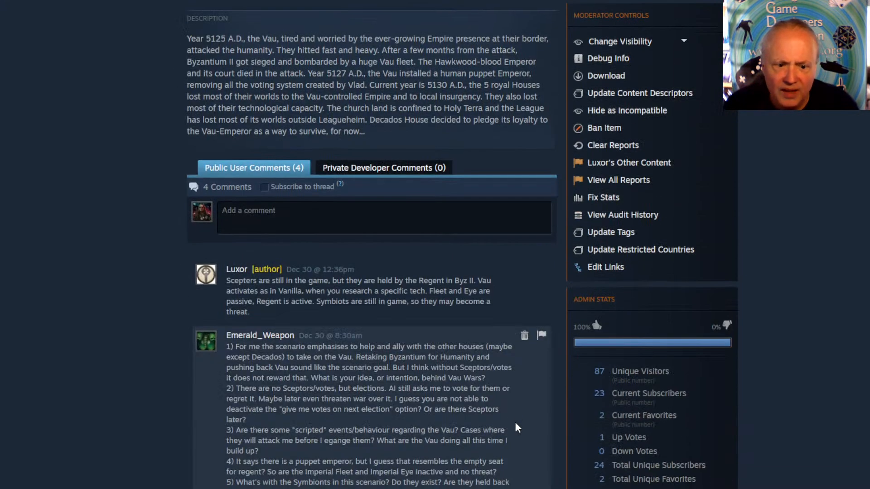
{"action": "scroll", "coordinate": [518, 369], "scroll_direction": "up", "scroll_amount": 10}
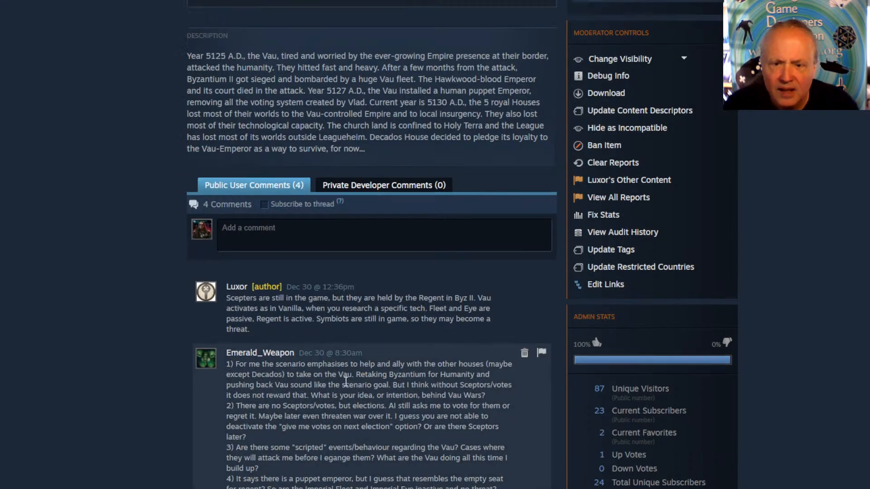
Go back to the Workshop home page and open the Strange New Planets mod from the list of most popular mods
{"action": "scroll", "coordinate": [344, 381], "scroll_direction": "down", "scroll_amount": 11}
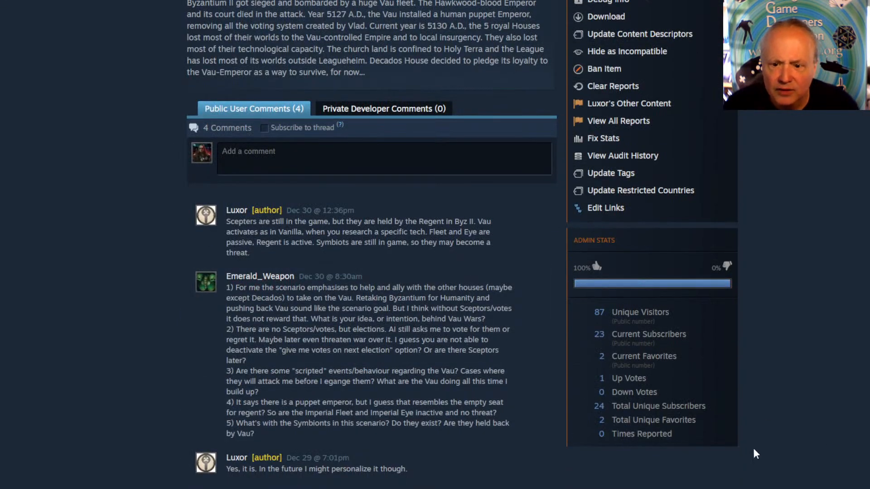
{"action": "scroll", "coordinate": [400, 325], "scroll_direction": "up", "scroll_amount": 10}
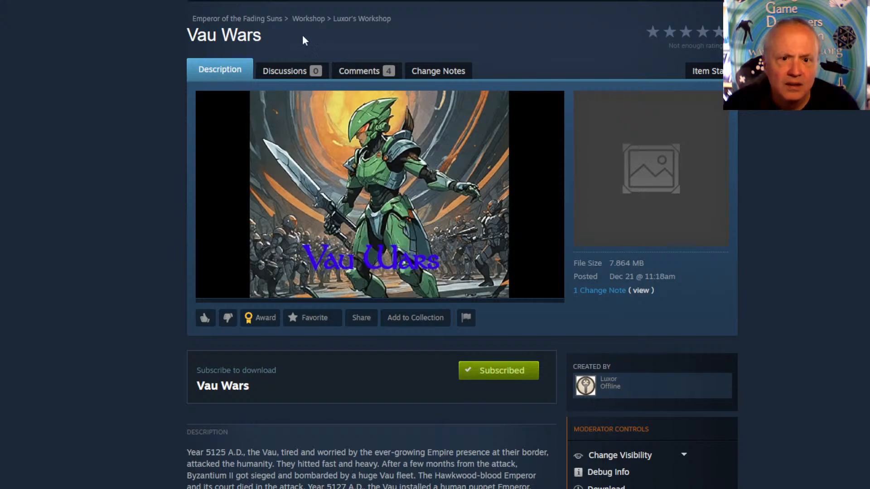
{"action": "left_click", "coordinate": [299, 19]}
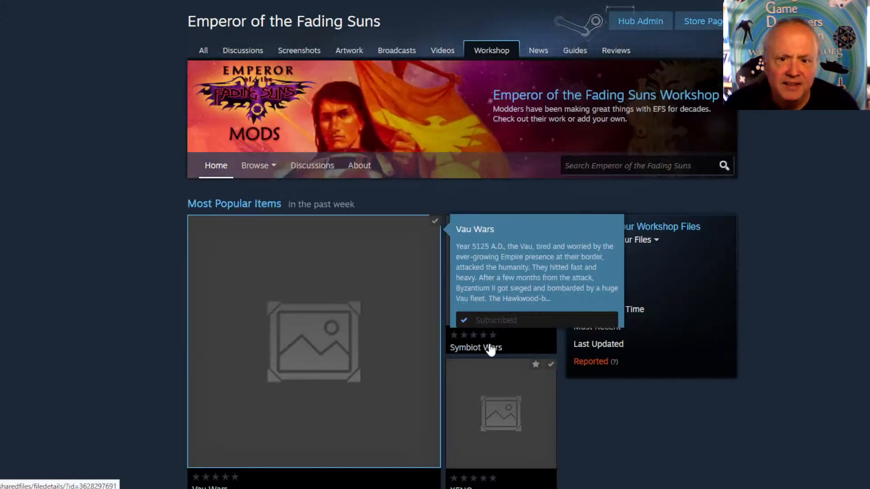
{"action": "scroll", "coordinate": [497, 382], "scroll_direction": "down", "scroll_amount": 8}
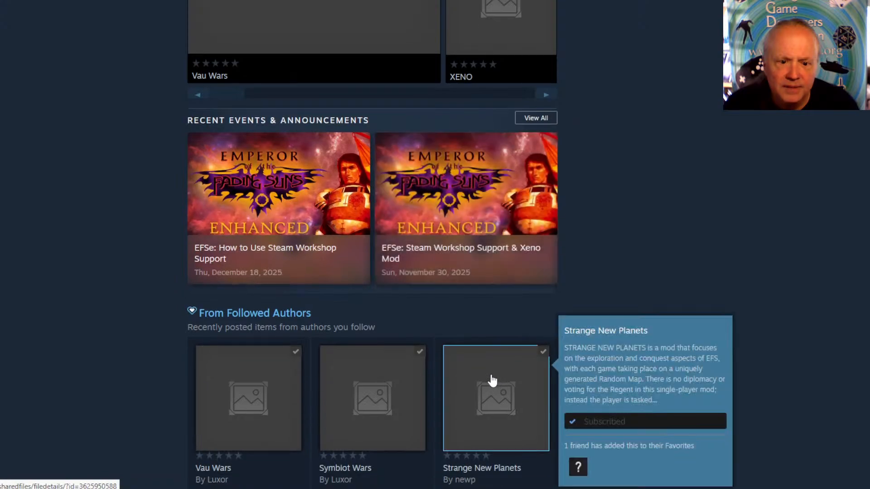
{"action": "scroll", "coordinate": [491, 382], "scroll_direction": "down", "scroll_amount": 3}
{"action": "mouse_move", "coordinate": [293, 334]}
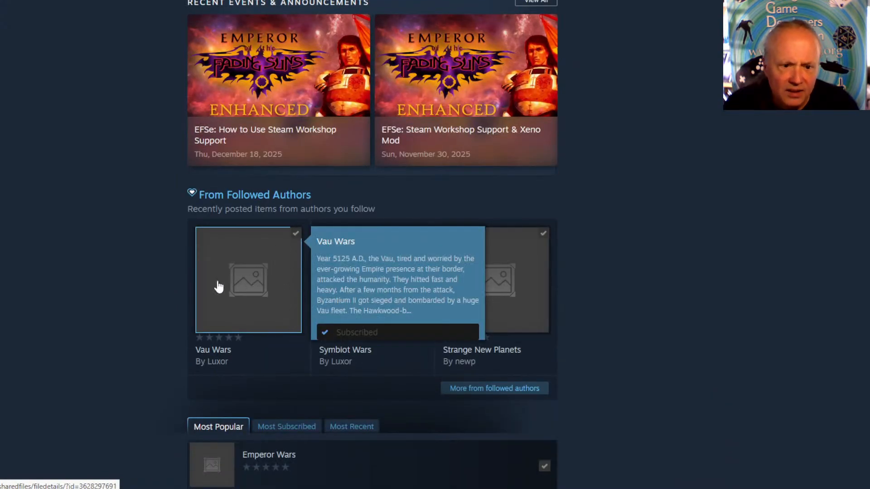
{"action": "scroll", "coordinate": [474, 313], "scroll_direction": "down", "scroll_amount": 3}
{"action": "scroll", "coordinate": [355, 311], "scroll_direction": "down", "scroll_amount": 3}
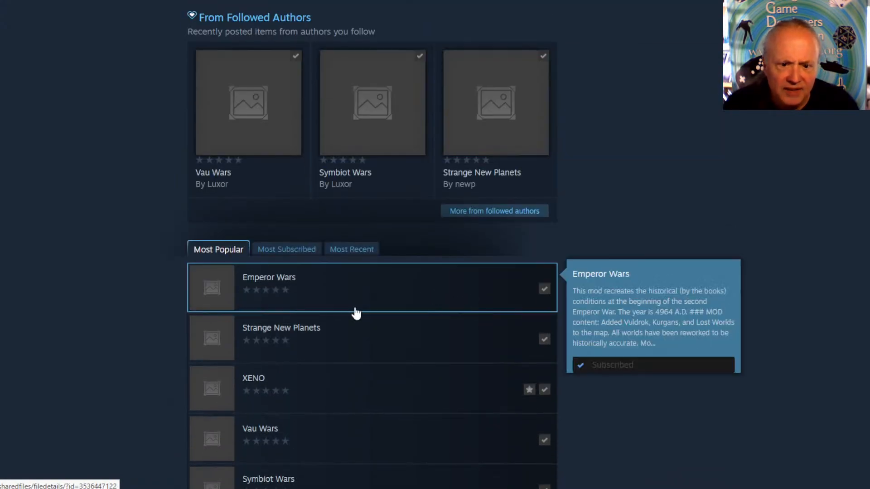
{"action": "mouse_move", "coordinate": [506, 218]}
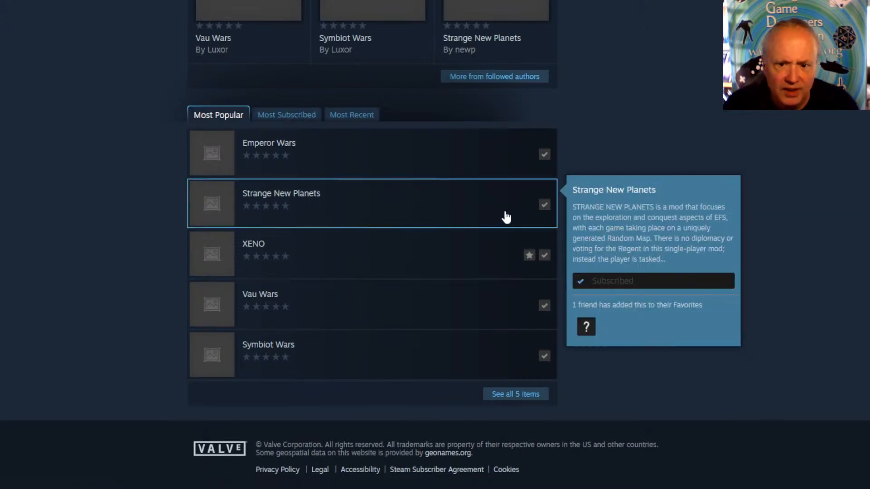
{"action": "left_click", "coordinate": [547, 213]}
Read the Strange New Planets mod's description, user comments and statistics
{"action": "scroll", "coordinate": [564, 349], "scroll_direction": "down", "scroll_amount": 4}
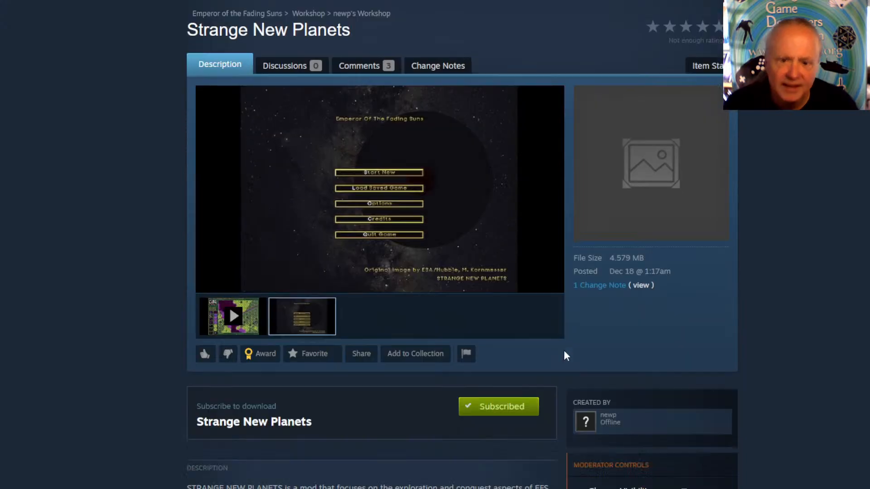
{"action": "scroll", "coordinate": [504, 298], "scroll_direction": "down", "scroll_amount": 1}
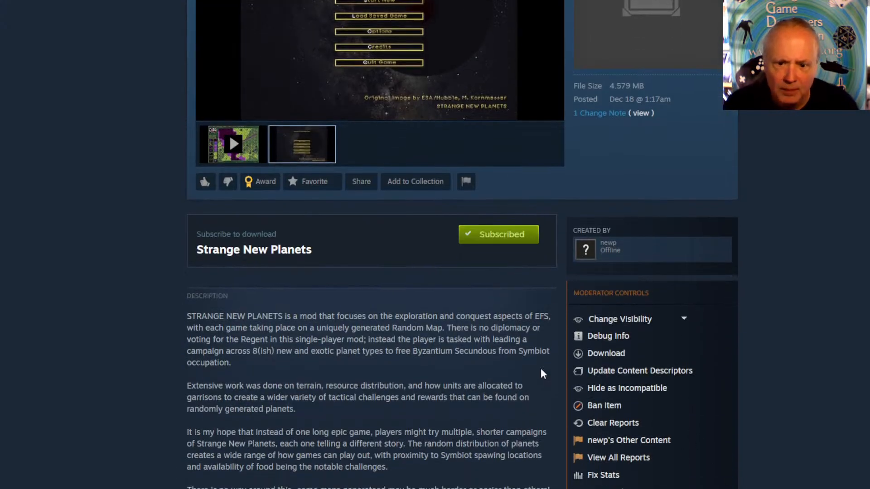
{"action": "scroll", "coordinate": [498, 380], "scroll_direction": "down", "scroll_amount": 8}
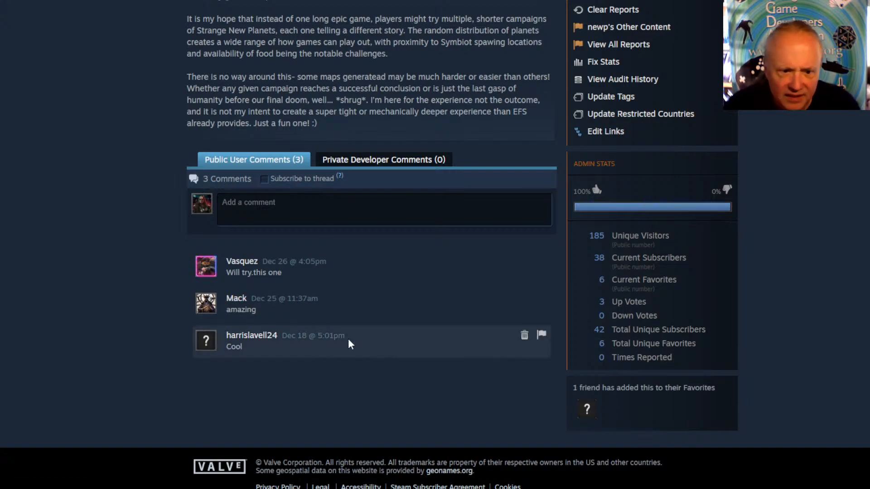
{"action": "scroll", "coordinate": [340, 328], "scroll_direction": "up", "scroll_amount": 5}
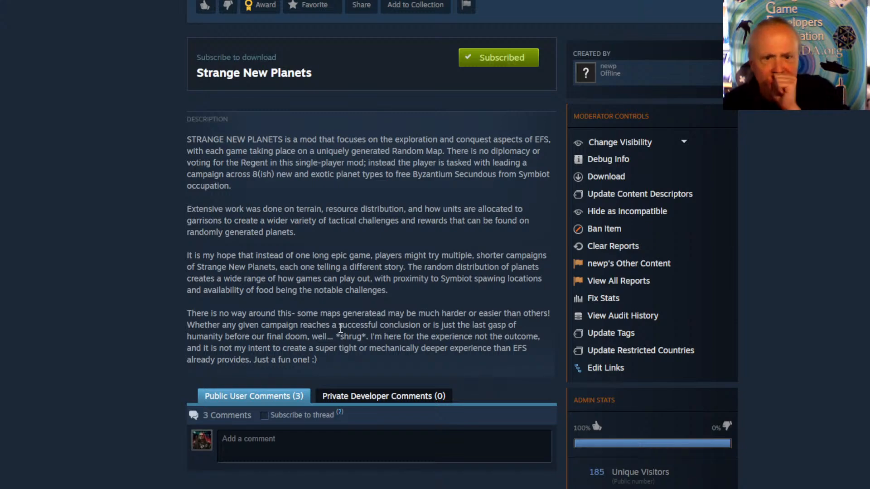
{"action": "scroll", "coordinate": [340, 327], "scroll_direction": "up", "scroll_amount": 6}
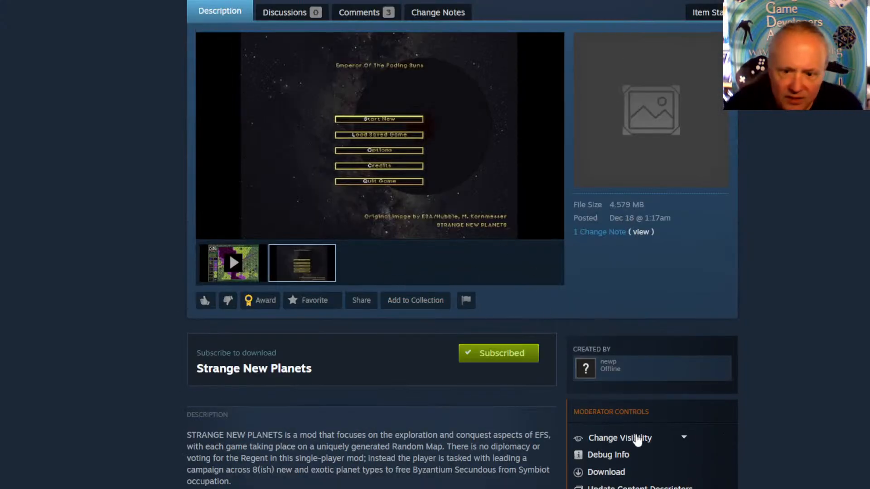
{"action": "scroll", "coordinate": [553, 373], "scroll_direction": "down", "scroll_amount": 7}
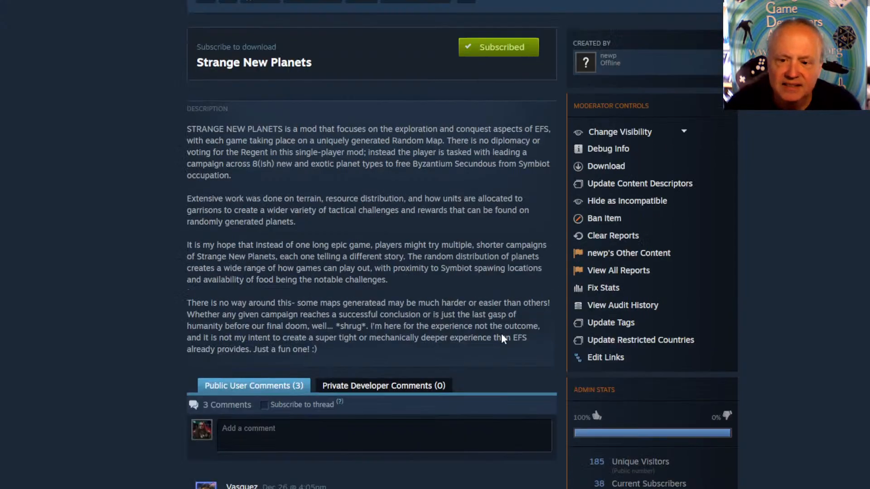
{"action": "scroll", "coordinate": [501, 337], "scroll_direction": "down", "scroll_amount": 5}
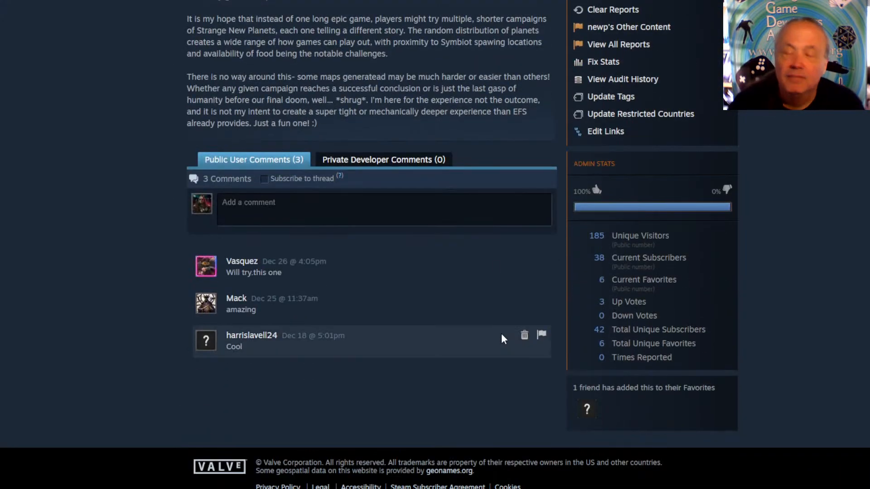
{"action": "scroll", "coordinate": [417, 81], "scroll_direction": "up", "scroll_amount": 15}
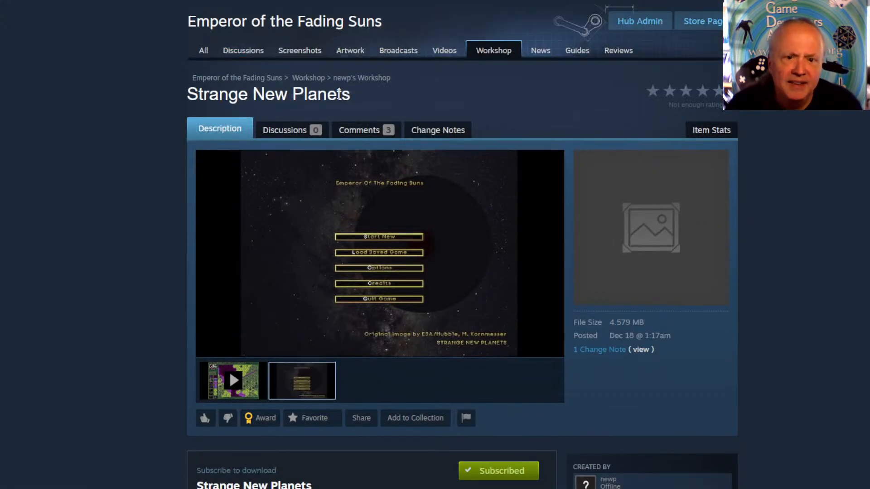
Return to the Workshop home page and look over its browse categories, announcements, followed authors' items and most popular mods
{"action": "left_click", "coordinate": [317, 79]}
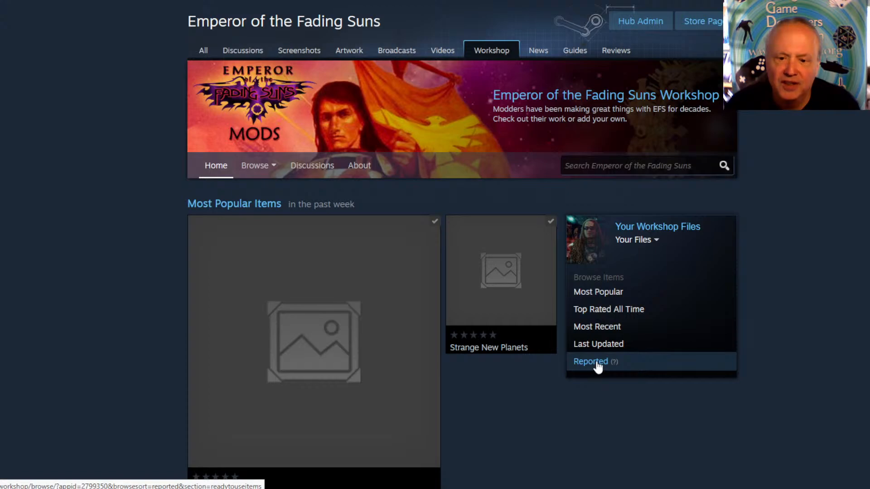
{"action": "scroll", "coordinate": [596, 362], "scroll_direction": "down", "scroll_amount": 1}
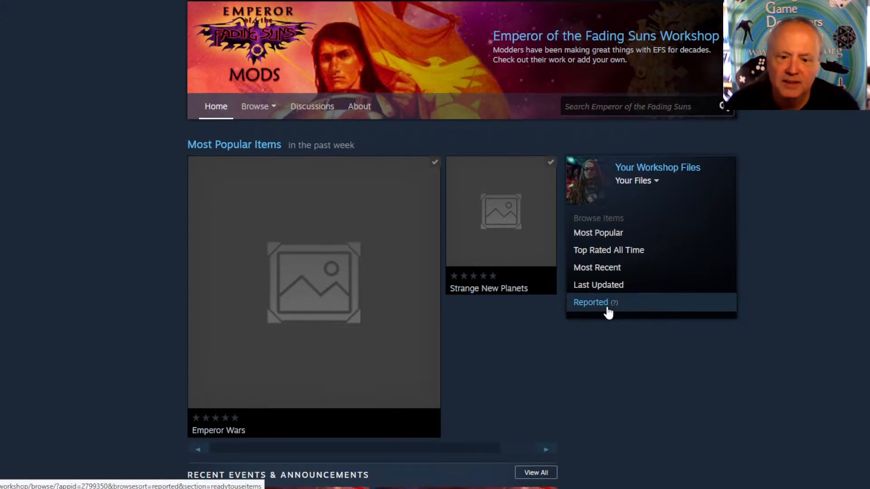
{"action": "scroll", "coordinate": [611, 303], "scroll_direction": "up", "scroll_amount": 1}
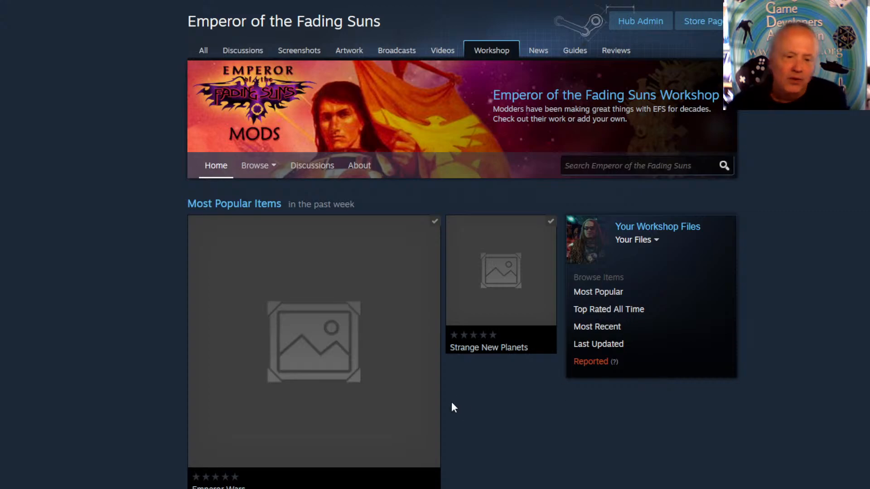
{"action": "scroll", "coordinate": [347, 343], "scroll_direction": "down", "scroll_amount": 1}
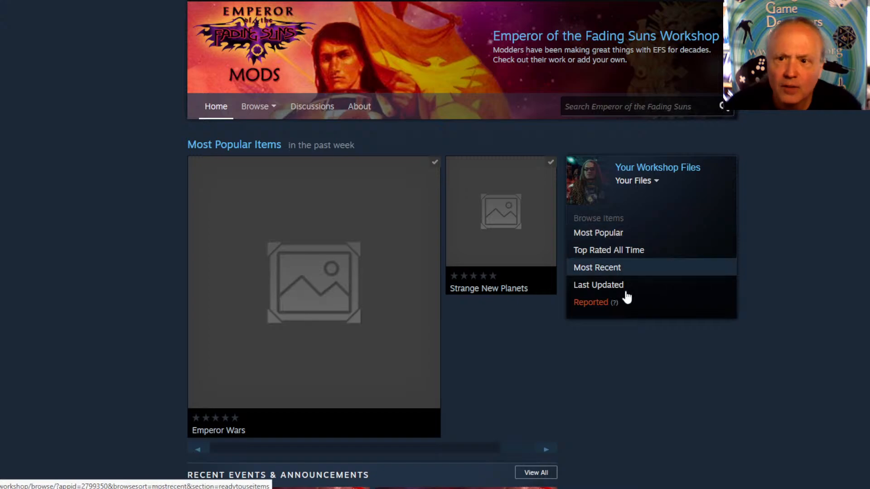
{"action": "scroll", "coordinate": [579, 371], "scroll_direction": "down", "scroll_amount": 3}
{"action": "scroll", "coordinate": [586, 362], "scroll_direction": "down", "scroll_amount": 10}
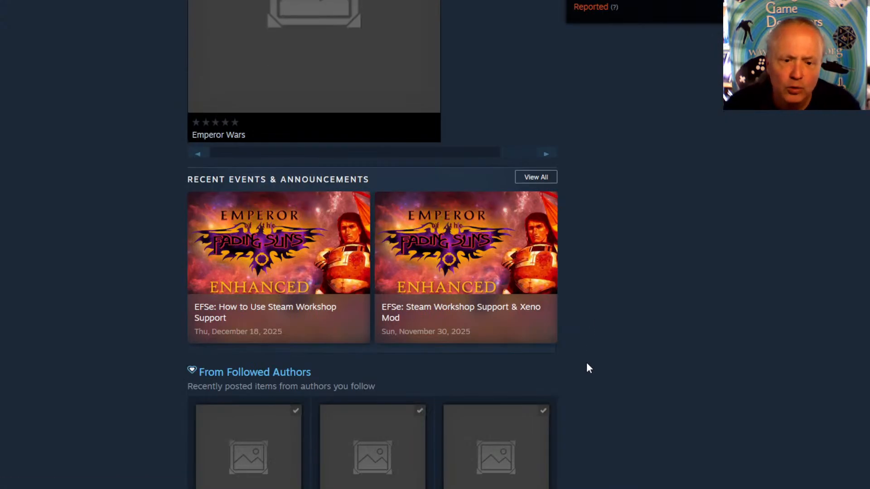
{"action": "scroll", "coordinate": [587, 364], "scroll_direction": "down", "scroll_amount": 3}
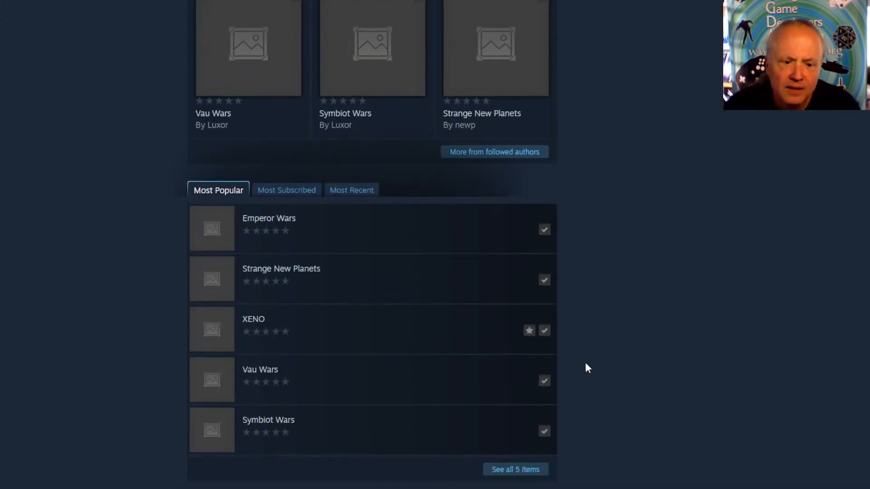
{"action": "scroll", "coordinate": [501, 213], "scroll_direction": "up", "scroll_amount": 7}
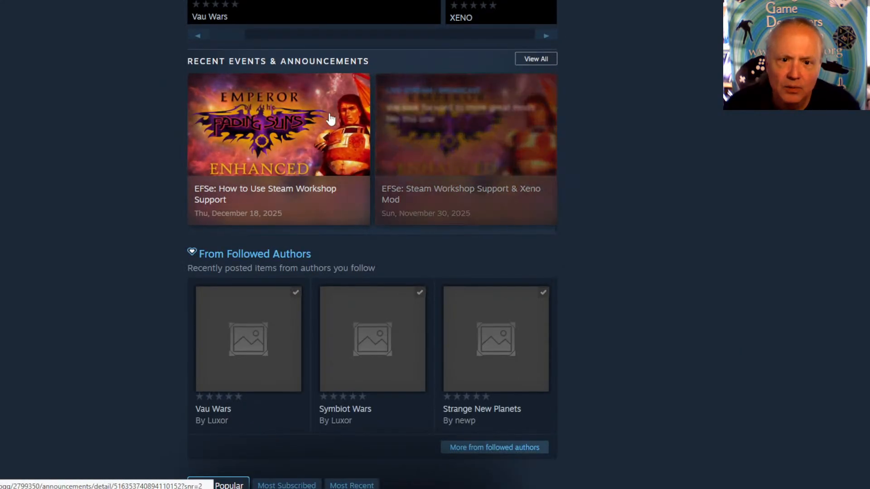
{"action": "scroll", "coordinate": [542, 190], "scroll_direction": "up", "scroll_amount": 11}
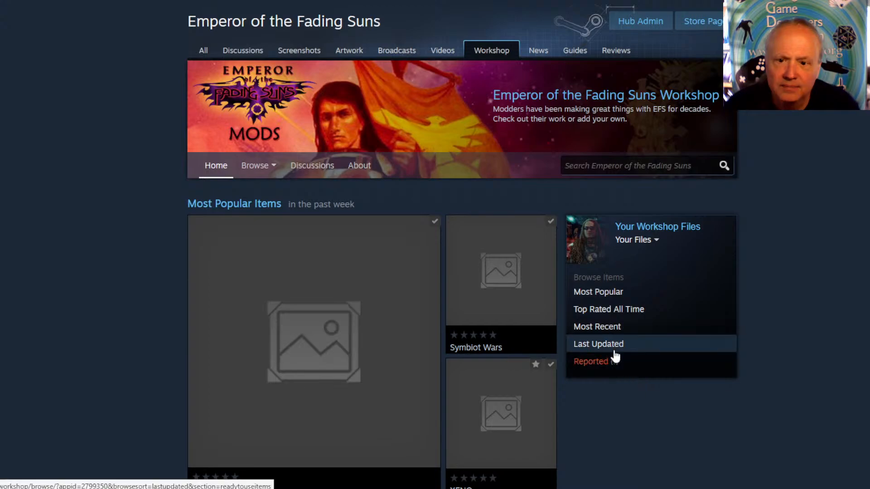
{"action": "mouse_move", "coordinate": [389, 331]}
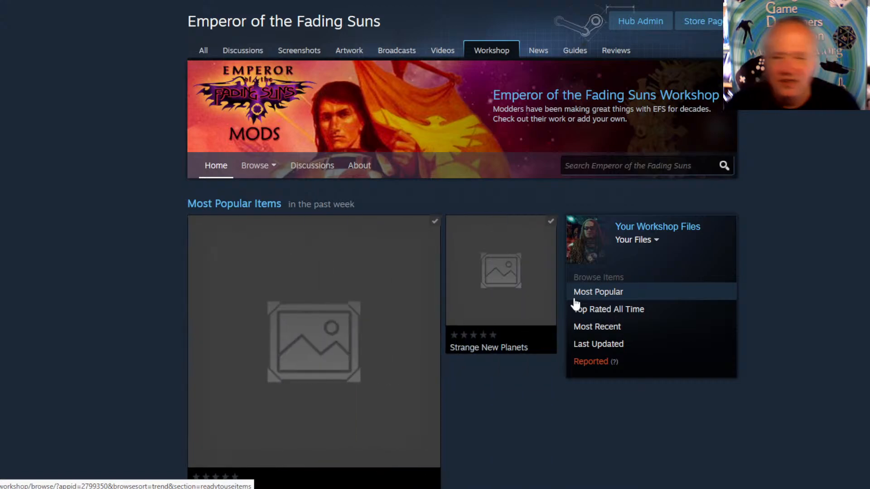
{"action": "mouse_move", "coordinate": [466, 345]}
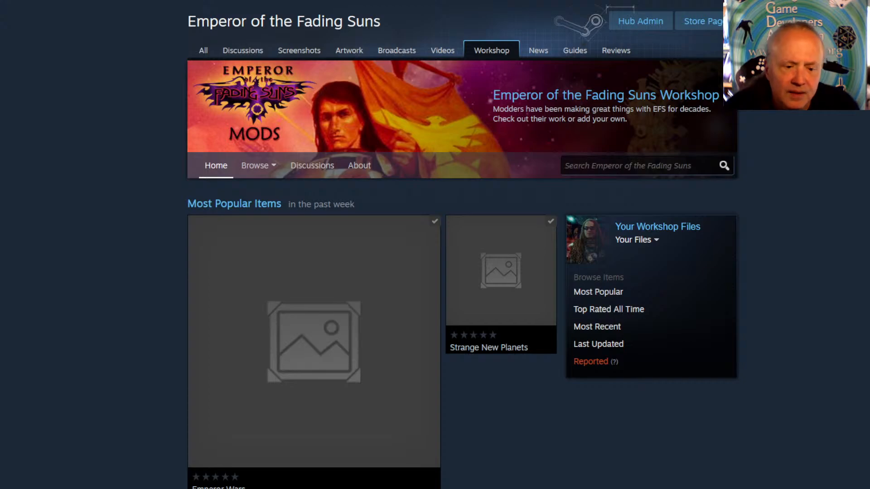
Switch to File Explorer at the Emperor of the Fading Suns install folder and open its MOD folder
{"action": "left_click", "coordinate": [161, 453]}
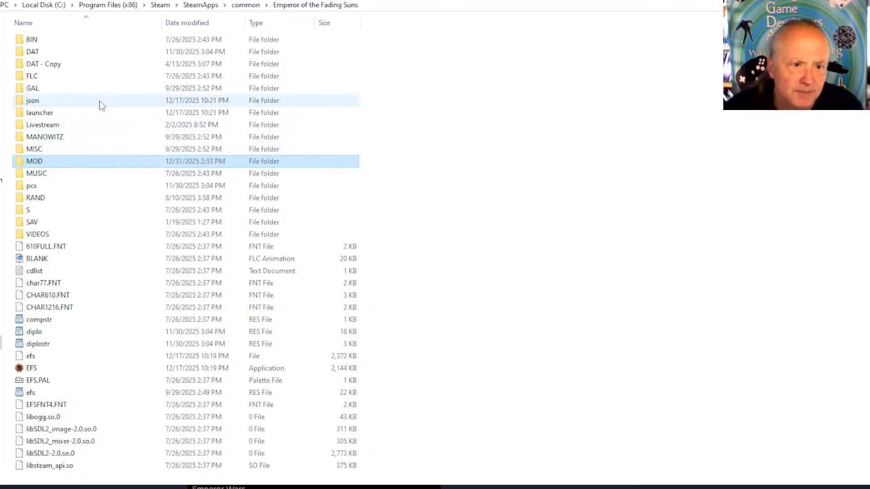
{"action": "mouse_move", "coordinate": [58, 68]}
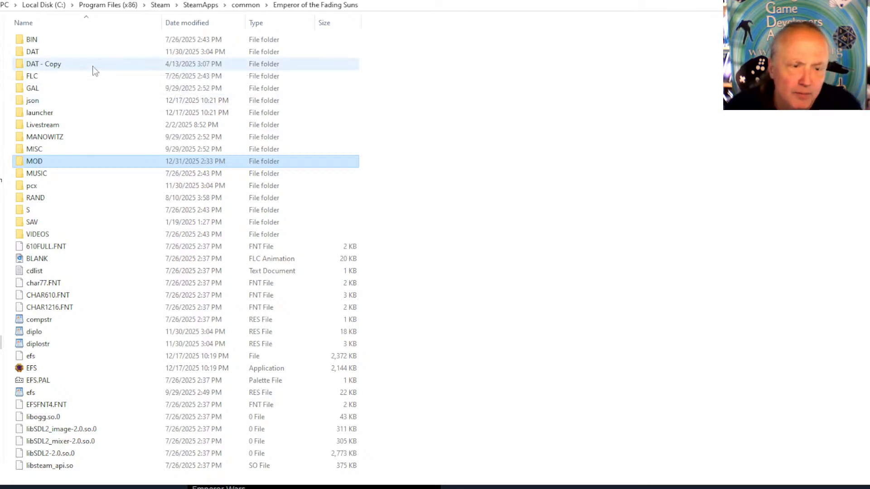
{"action": "mouse_move", "coordinate": [76, 42]}
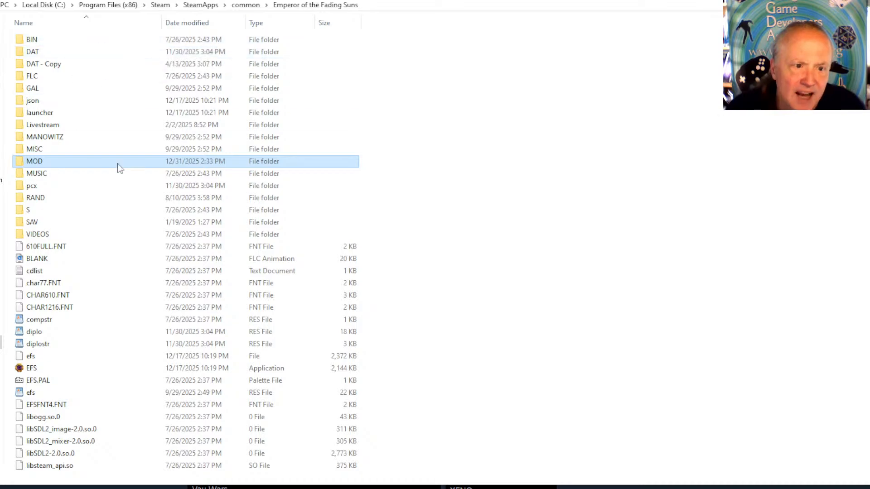
{"action": "mouse_move", "coordinate": [105, 143]}
{"action": "mouse_move", "coordinate": [112, 161]}
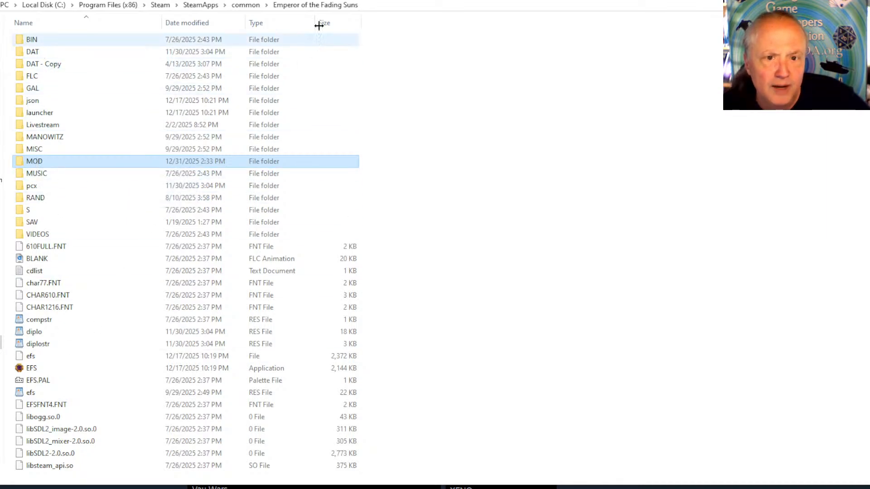
{"action": "double_click", "coordinate": [48, 160]}
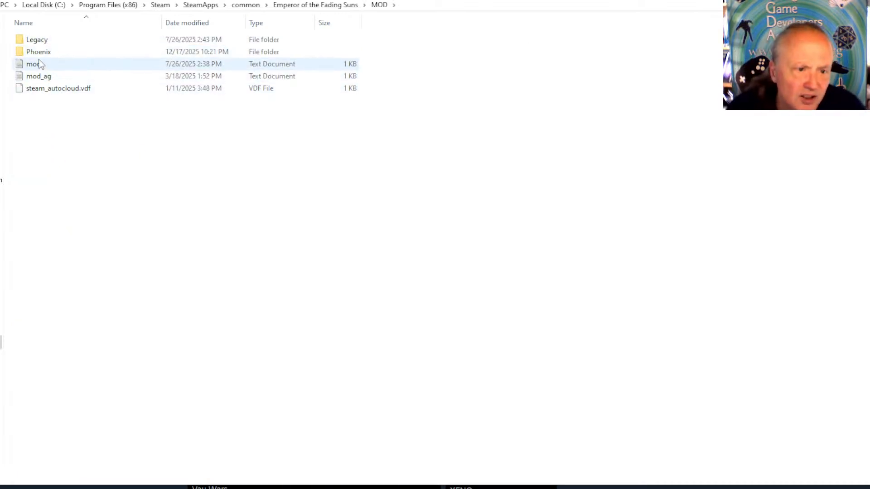
Read the mod installation instructions in the mod_ag and mod text documents, closing each one after reading
{"action": "double_click", "coordinate": [41, 79]}
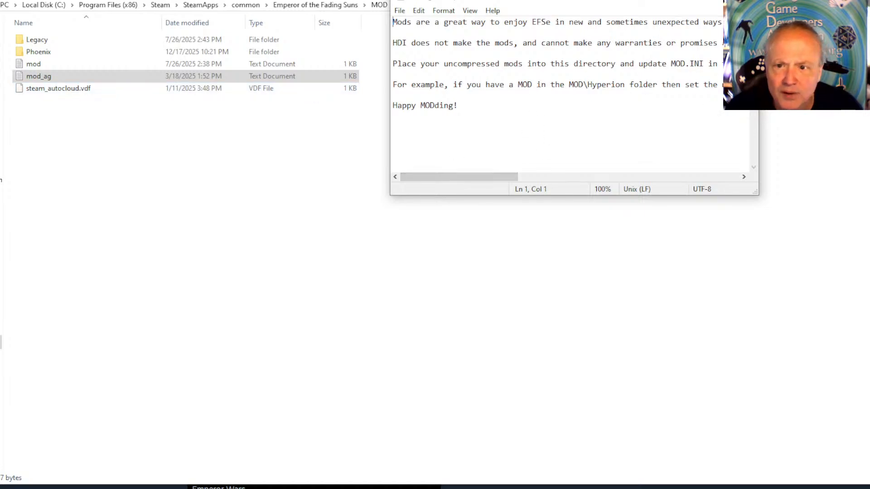
{"action": "left_click", "coordinate": [631, 177]}
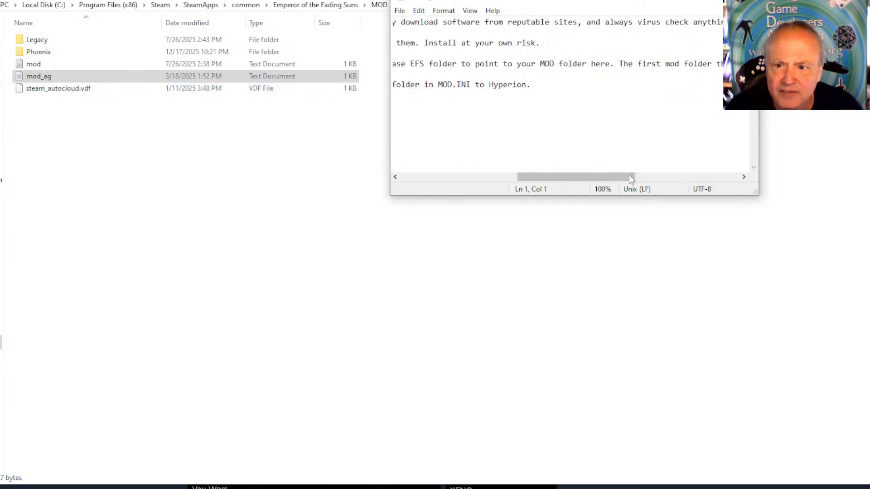
{"action": "left_click", "coordinate": [651, 179]}
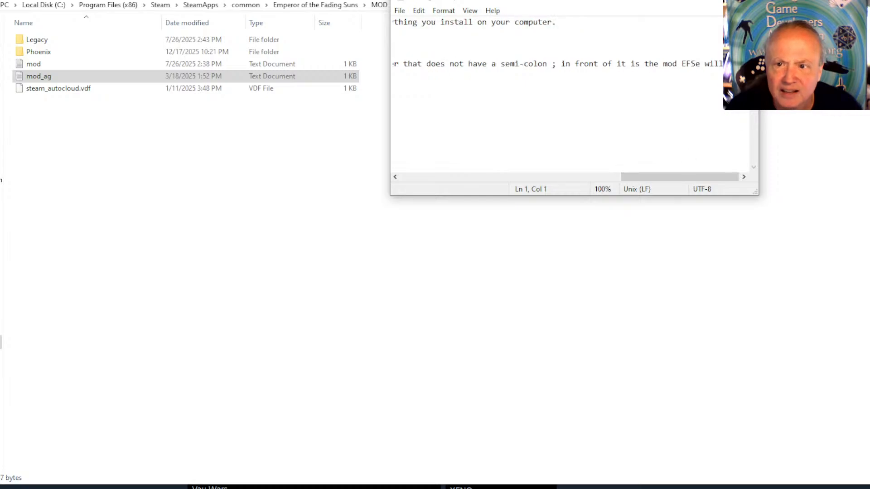
{"action": "key", "text": "alt+F4"}
{"action": "double_click", "coordinate": [35, 65]}
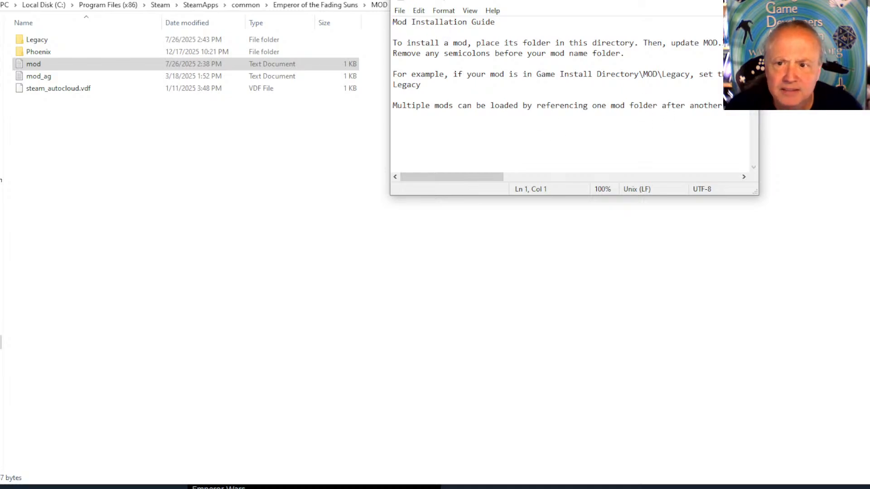
{"action": "key", "text": "alt+F4"}
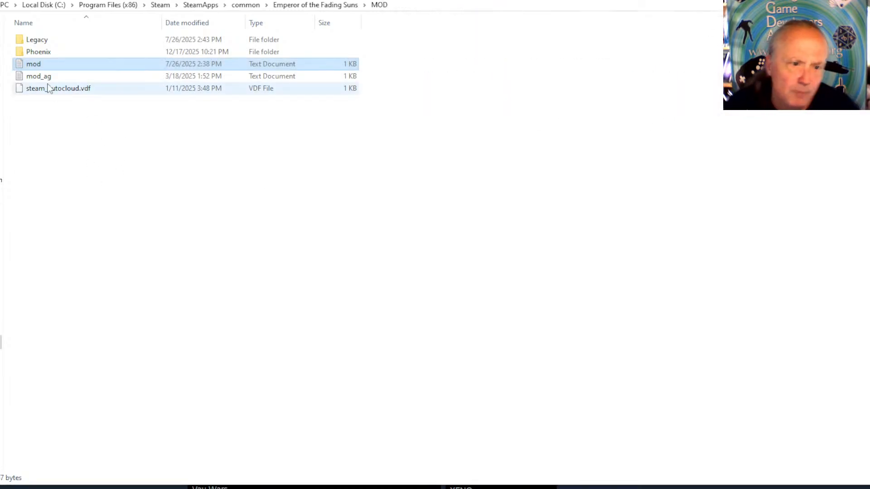
Create a new folder named MyMod inside the game's MOD folder
{"action": "right_click", "coordinate": [77, 147]}
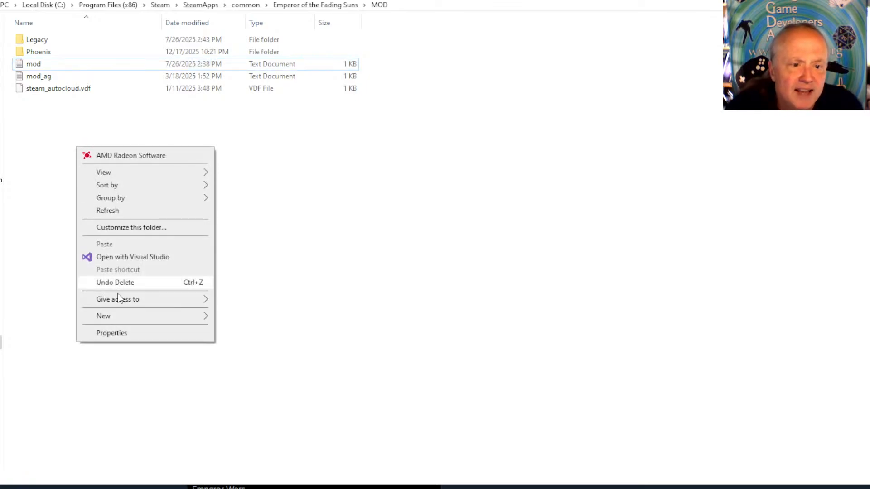
{"action": "mouse_move", "coordinate": [124, 316]}
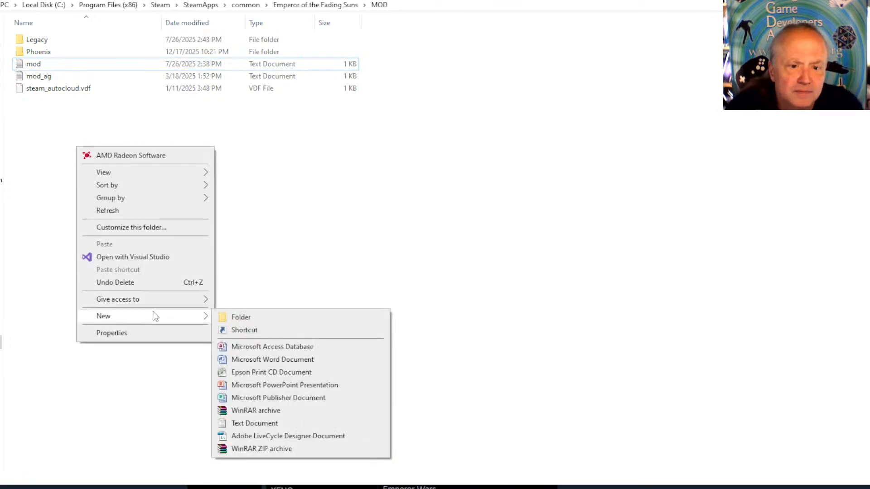
{"action": "left_click", "coordinate": [241, 317]}
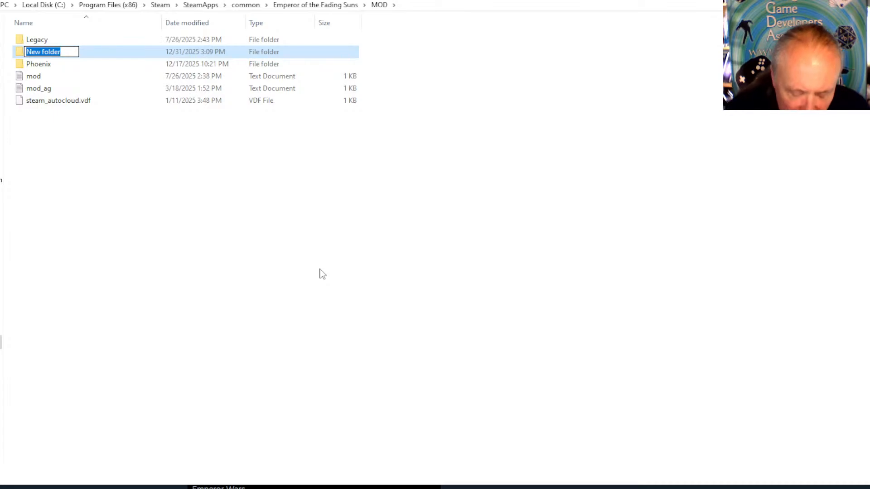
{"action": "type", "text": "MyMod"}
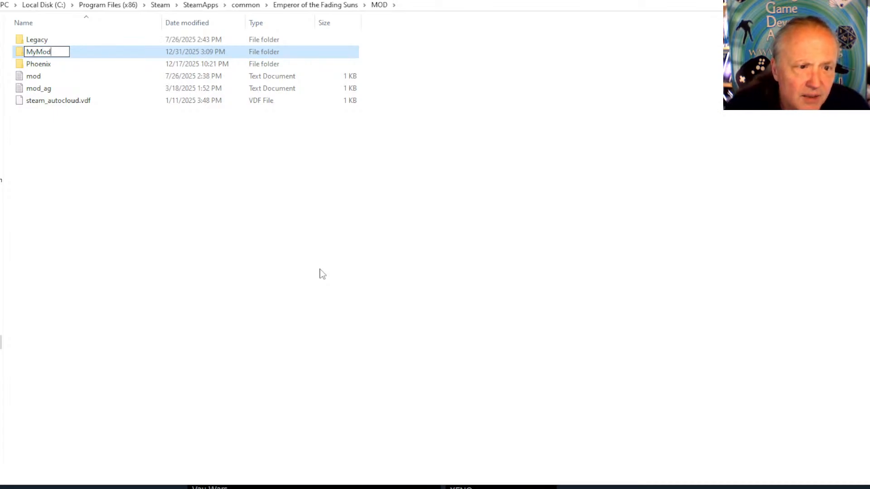
{"action": "key", "text": "Return"}
Open the MyMod folder and create a subfolder named GAL in it
{"action": "key", "text": "Return"}
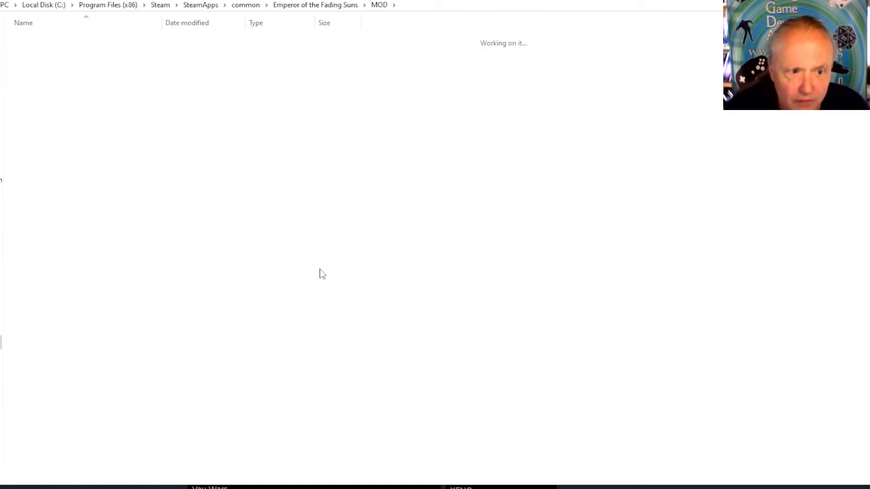
{"action": "right_click", "coordinate": [117, 109]}
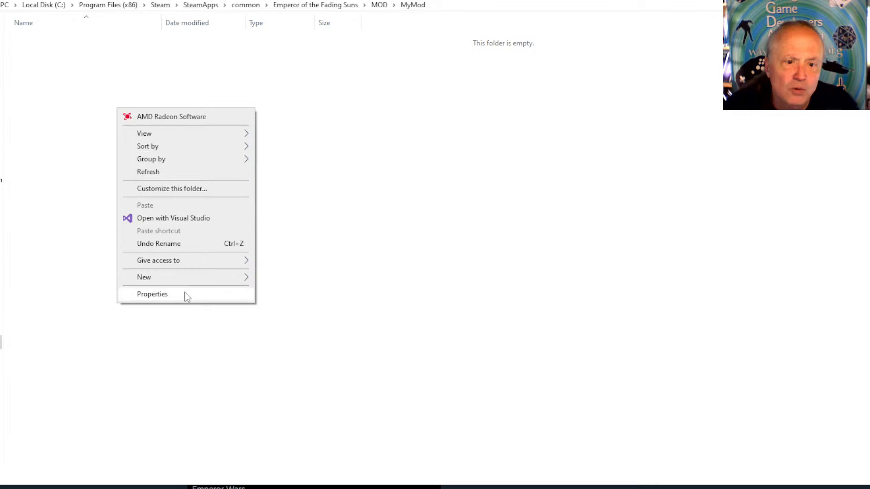
{"action": "mouse_move", "coordinate": [186, 281]}
{"action": "left_click", "coordinate": [308, 282]}
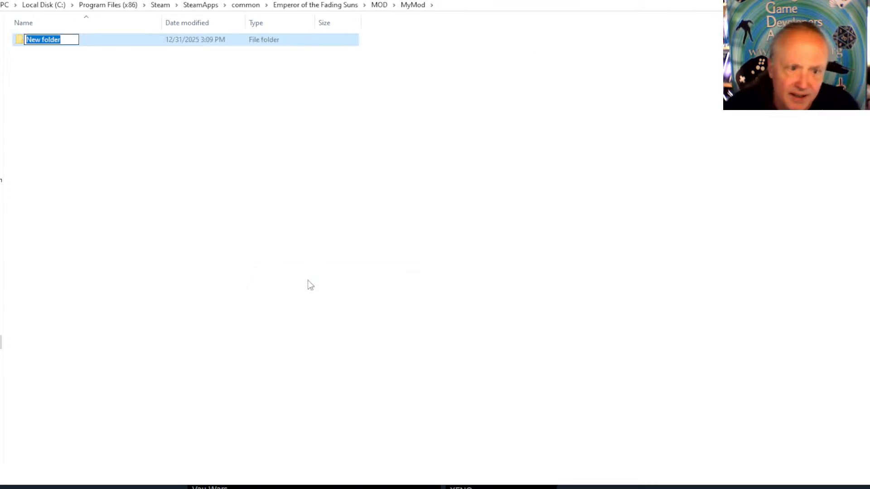
{"action": "type", "text": "GAL"}
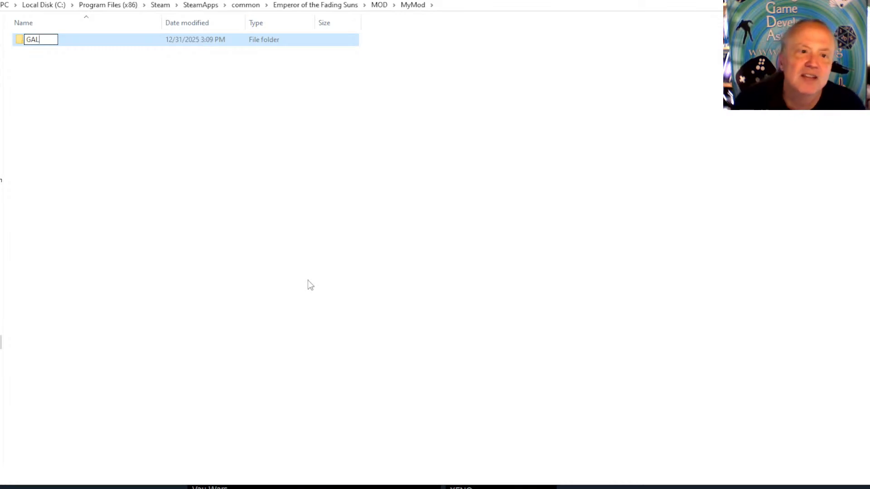
{"action": "key", "text": "Return"}
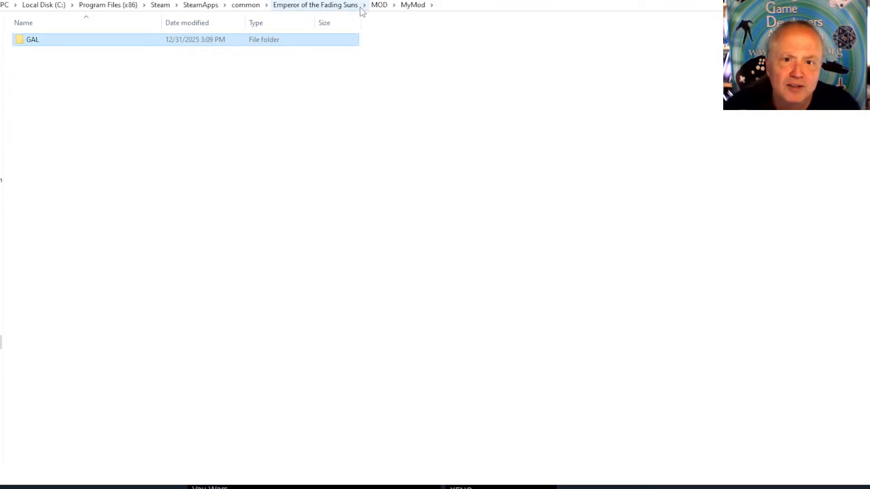
Copy the GALAXY.GAL file from the GAL folder of the Emperor of the Fading Suns install folder
{"action": "left_click", "coordinate": [354, 5]}
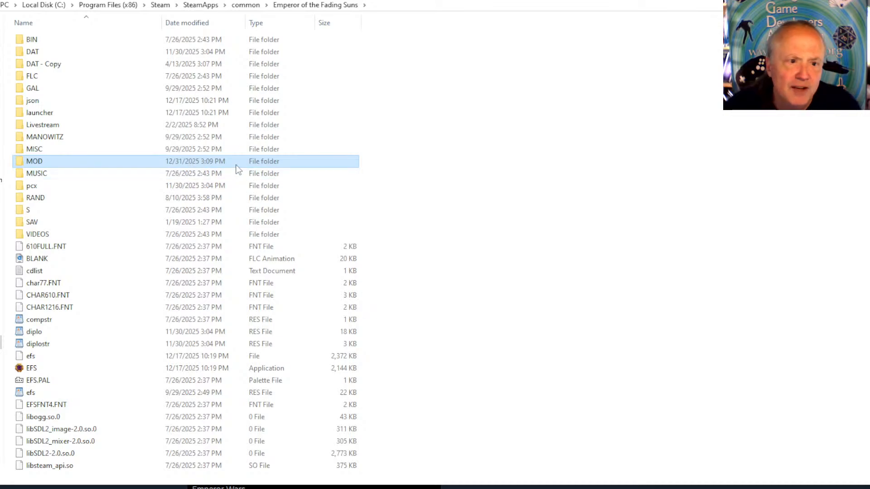
{"action": "mouse_move", "coordinate": [65, 88]}
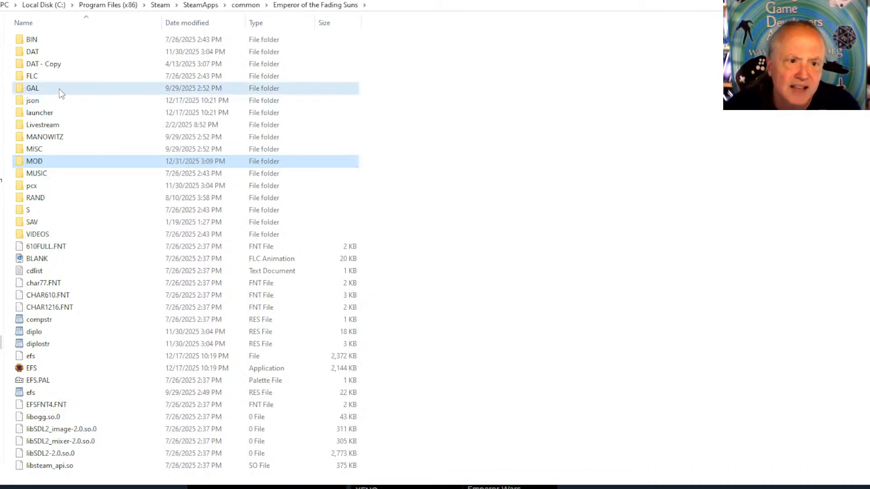
{"action": "double_click", "coordinate": [59, 89]}
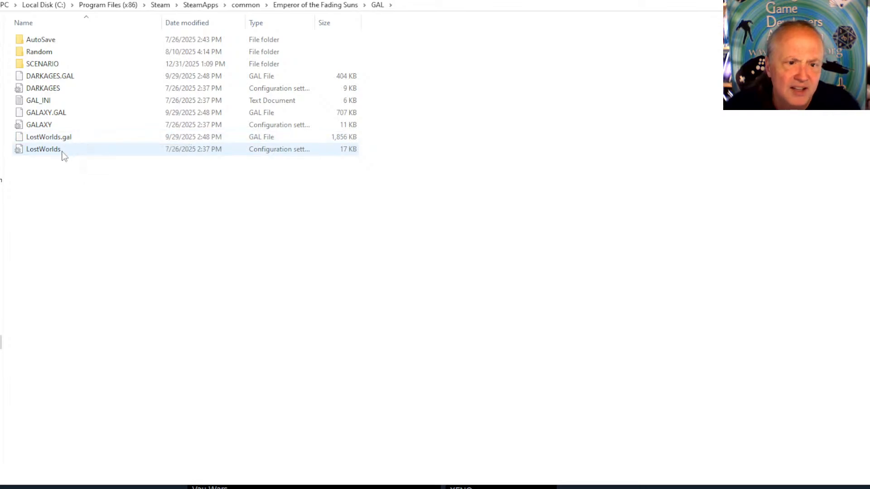
{"action": "left_click", "coordinate": [61, 112]}
{"action": "right_click", "coordinate": [61, 112]}
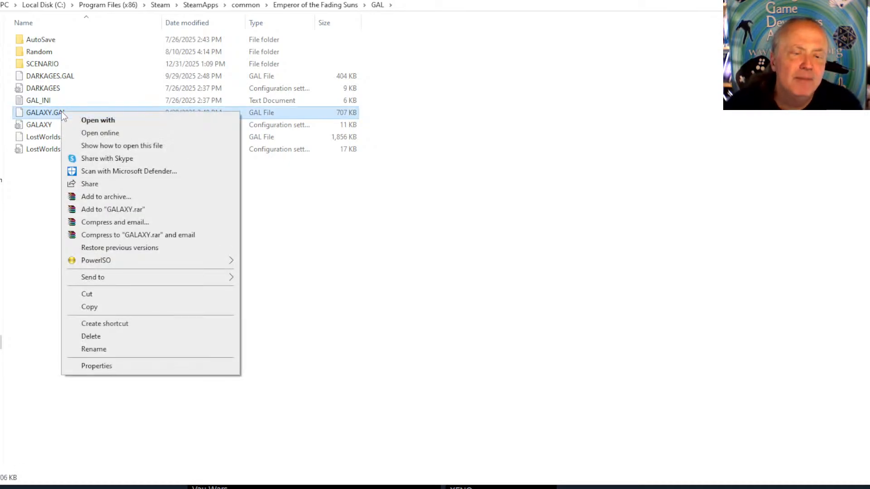
{"action": "left_click", "coordinate": [113, 310]}
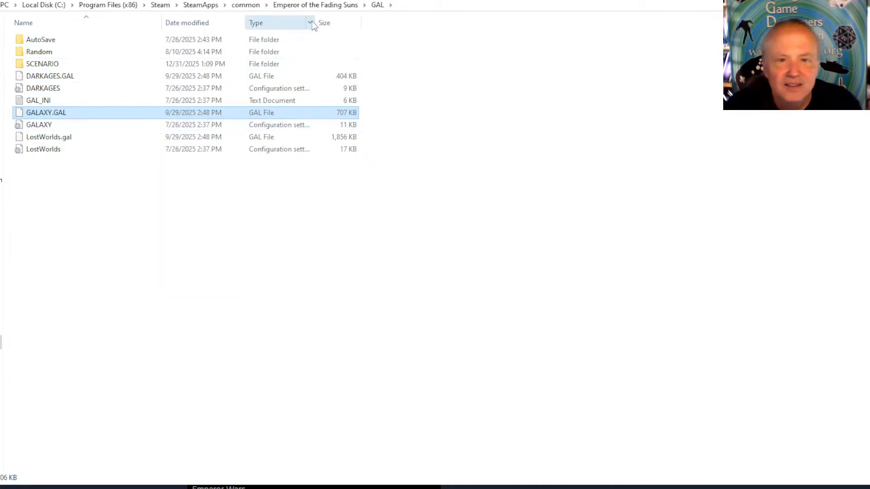
Paste the copied GALAXY.GAL file into the GAL subfolder of MOD\MyMod
{"action": "left_click", "coordinate": [294, 6]}
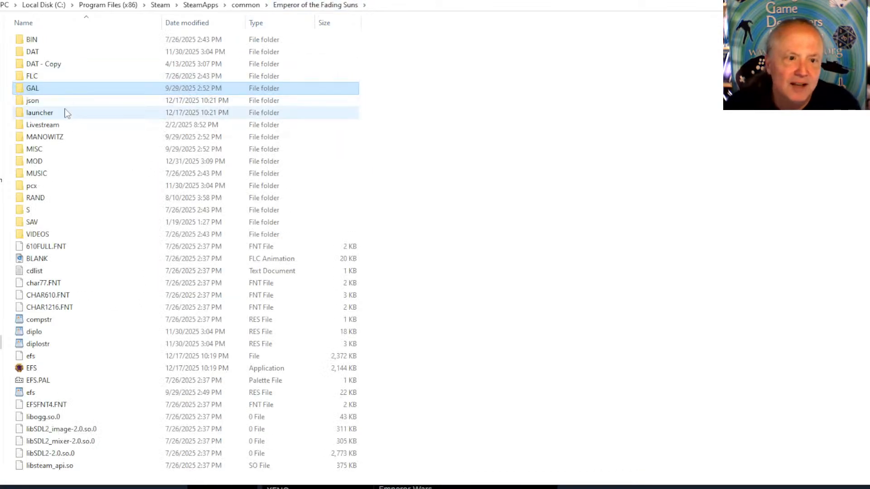
{"action": "double_click", "coordinate": [63, 162]}
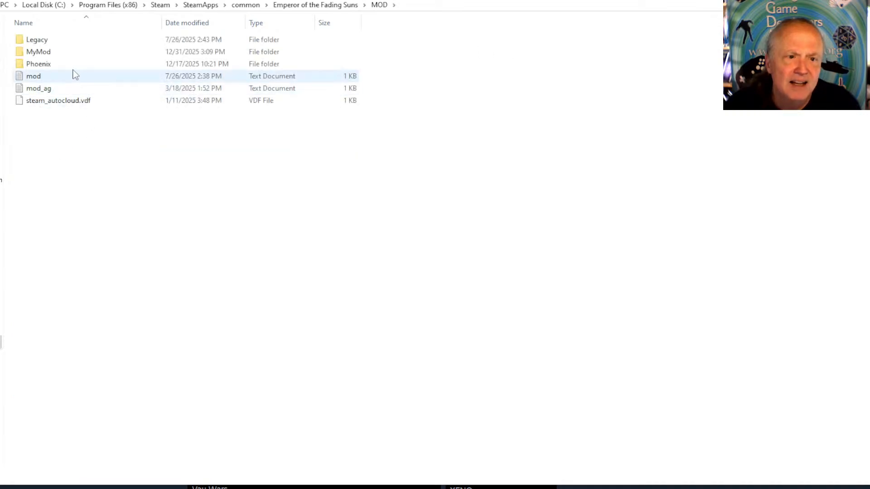
{"action": "double_click", "coordinate": [70, 53]}
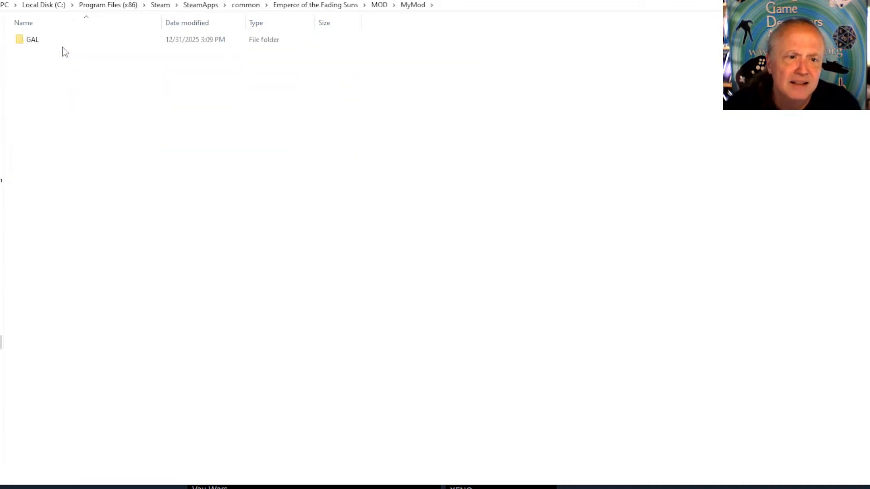
{"action": "double_click", "coordinate": [61, 41]}
{"action": "right_click", "coordinate": [177, 168]}
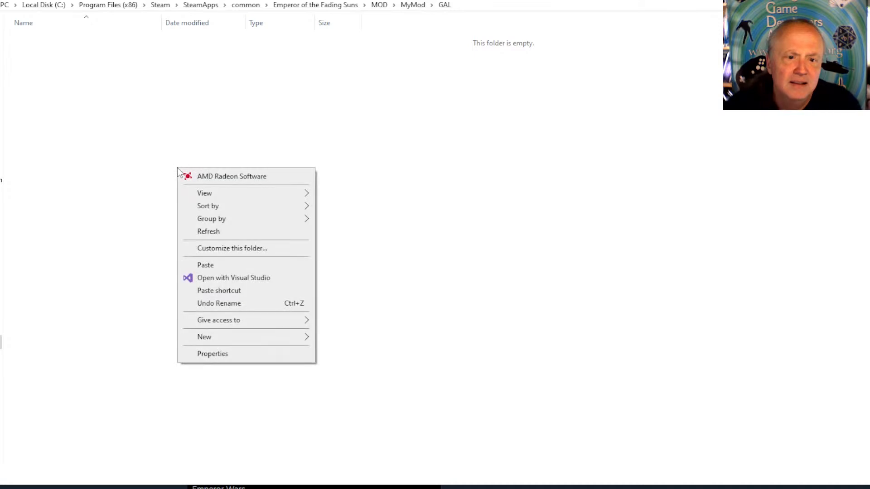
{"action": "left_click", "coordinate": [219, 267]}
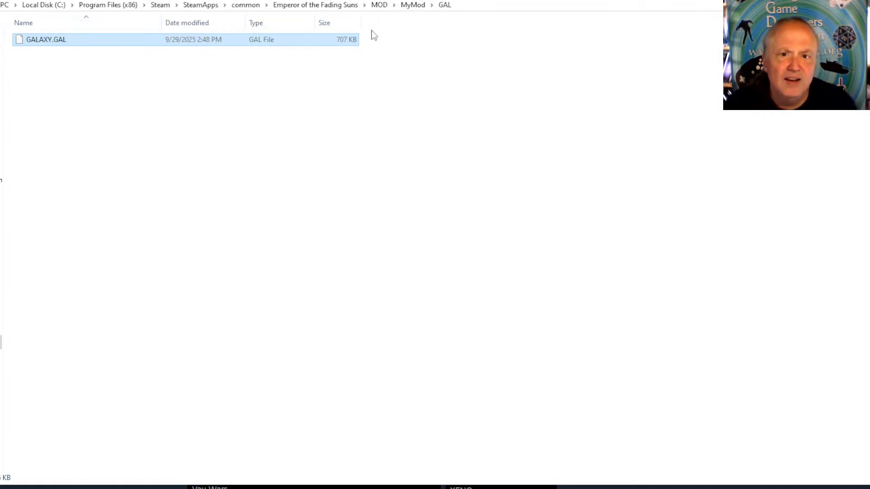
Examine the Phoenix mod's folder structure in MOD, looking inside its GAL and BIN subfolders
{"action": "left_click", "coordinate": [378, 7]}
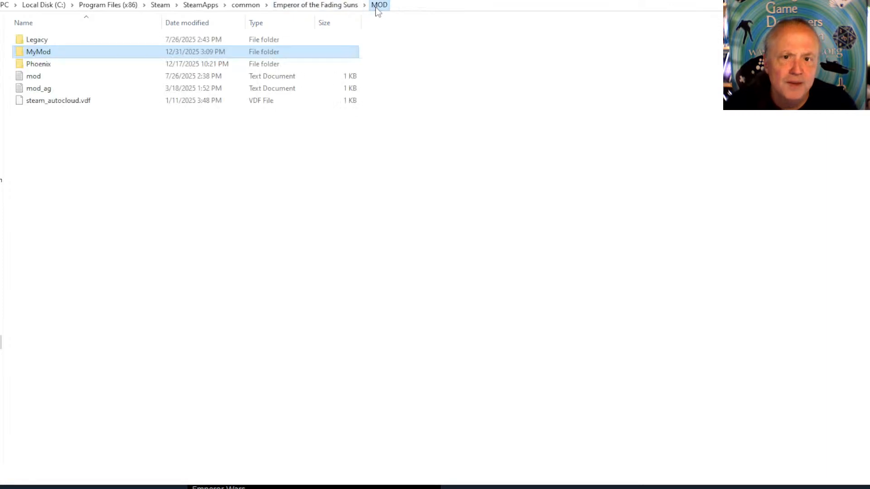
{"action": "double_click", "coordinate": [93, 64]}
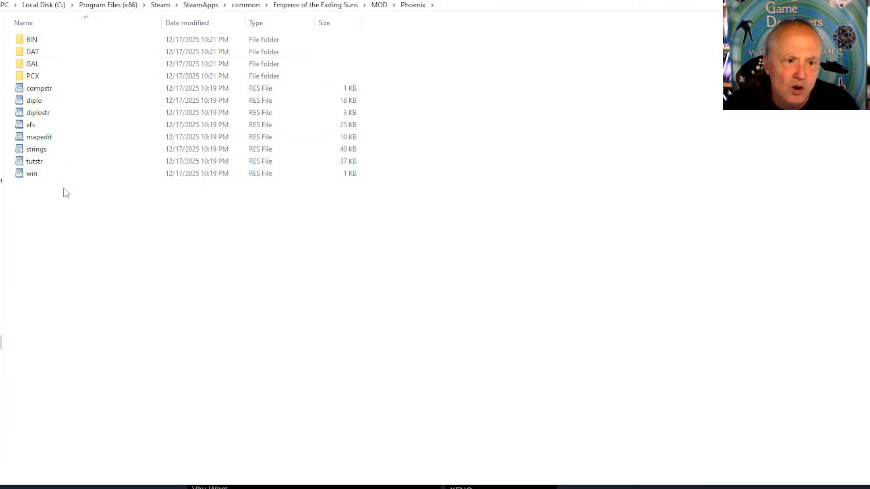
{"action": "double_click", "coordinate": [70, 66]}
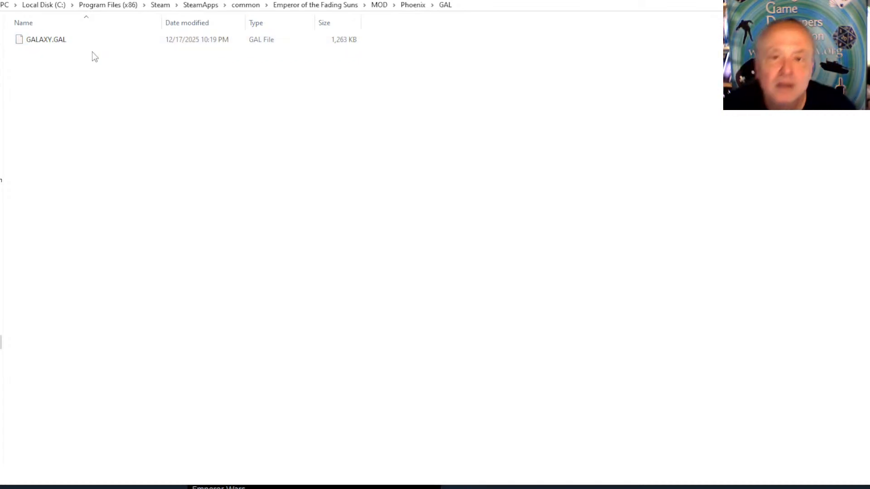
{"action": "left_click", "coordinate": [421, 9]}
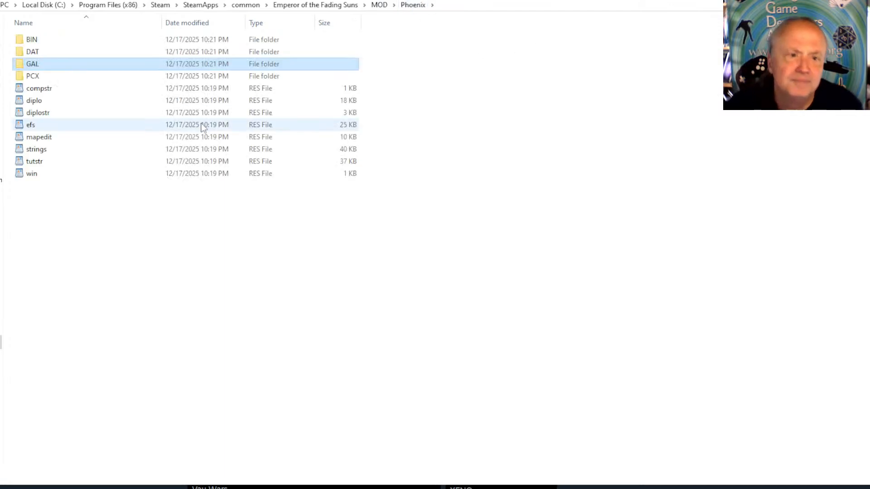
{"action": "double_click", "coordinate": [83, 44]}
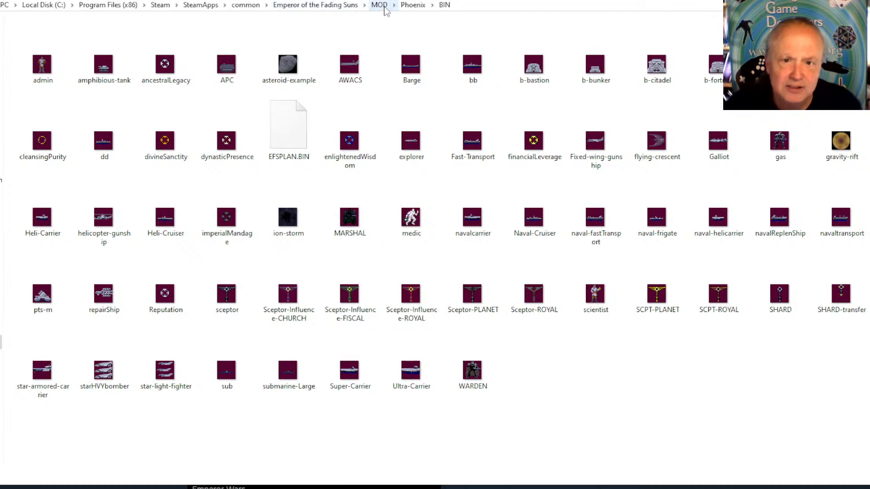
{"action": "left_click", "coordinate": [412, 5]}
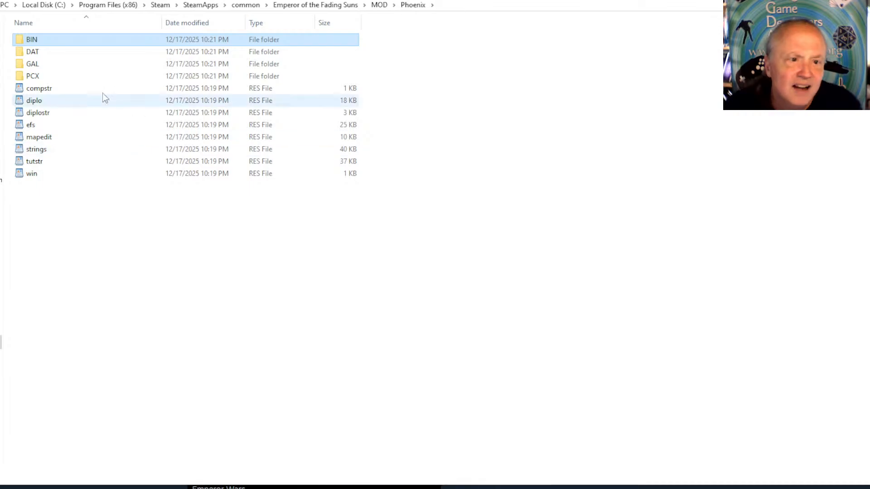
Compare the files in the Phoenix mod's DAT folder with those in the base game's DAT folder
{"action": "double_click", "coordinate": [71, 51]}
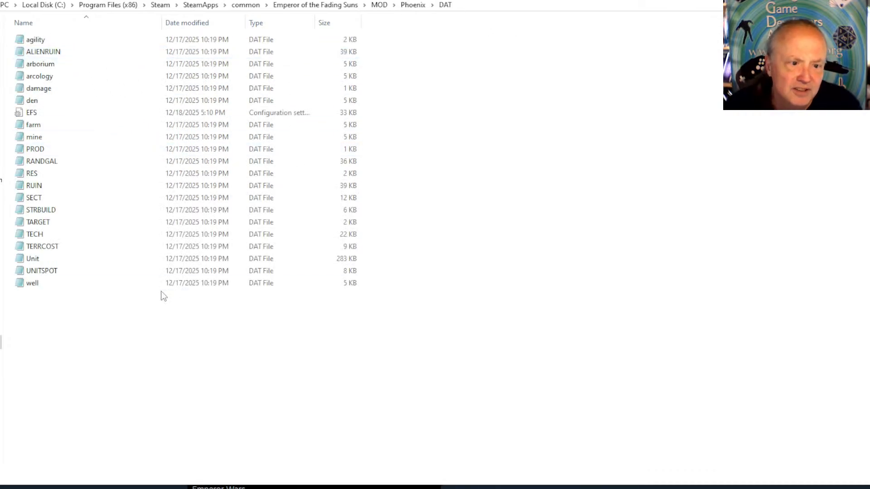
{"action": "left_click", "coordinate": [333, 6]}
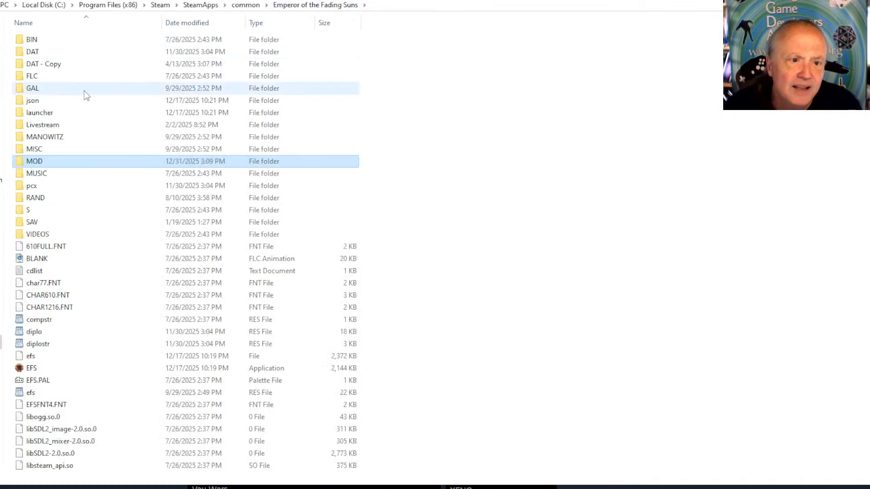
{"action": "double_click", "coordinate": [63, 52]}
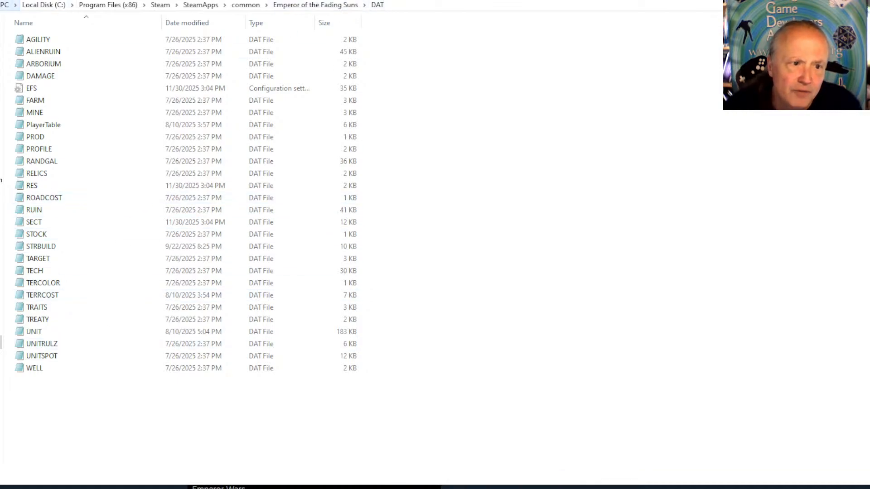
{"action": "key", "text": "alt+Left"}
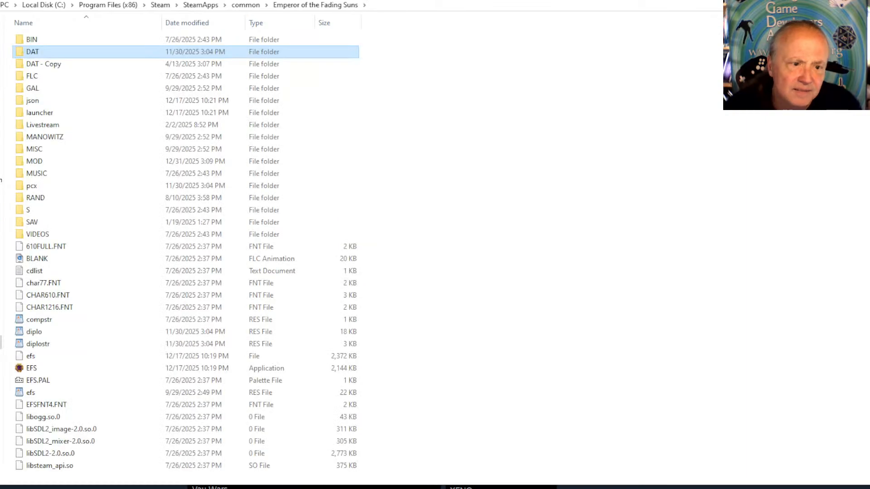
{"action": "key", "text": "alt+Right"}
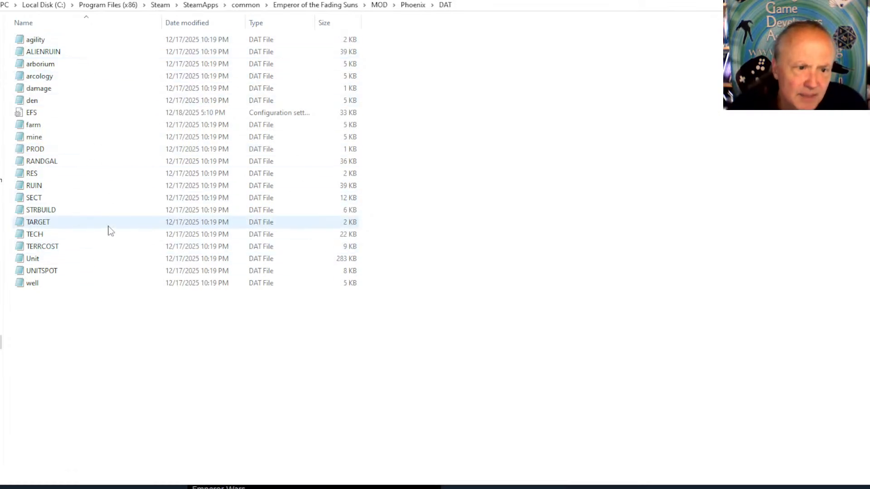
Look through the technology entries in the Phoenix mod's TECH file, using an enlarged text window
{"action": "double_click", "coordinate": [34, 234]}
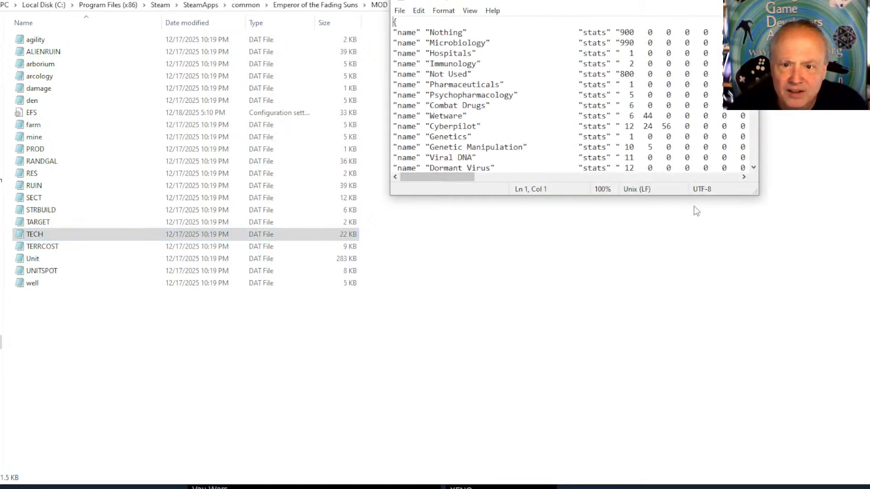
{"action": "left_click_drag", "start_coordinate": [755, 196], "coordinate": [818, 367]}
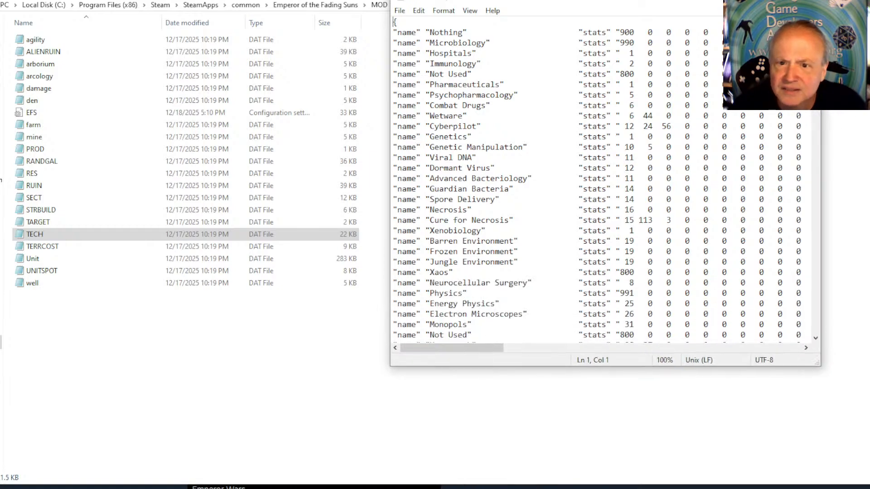
{"action": "left_click", "coordinate": [809, 1]}
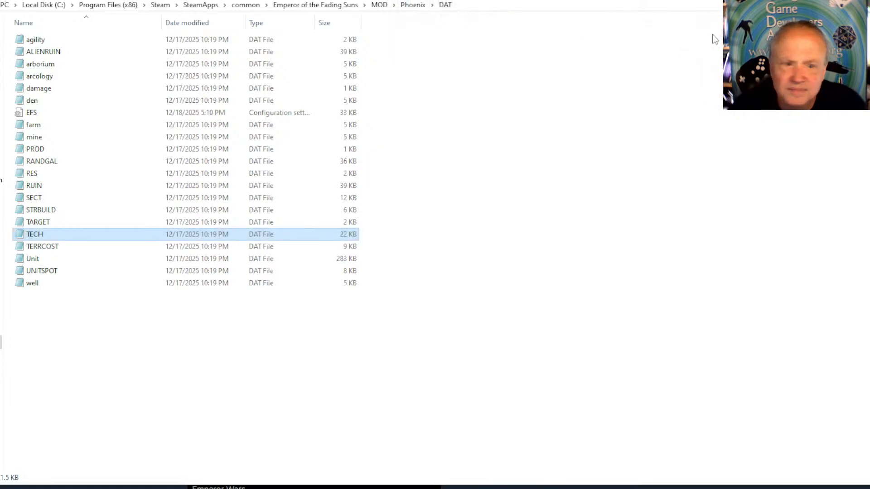
Read the Phoenix mod's SECT file from the galaxy sect bonuses through to the individual miscellaneous bonuses
{"action": "double_click", "coordinate": [34, 199]}
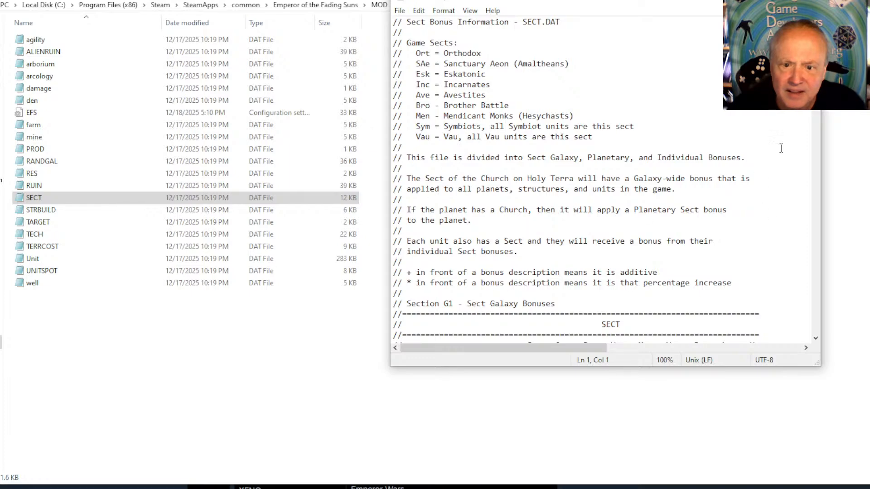
{"action": "scroll", "coordinate": [780, 146], "scroll_direction": "down", "scroll_amount": 20}
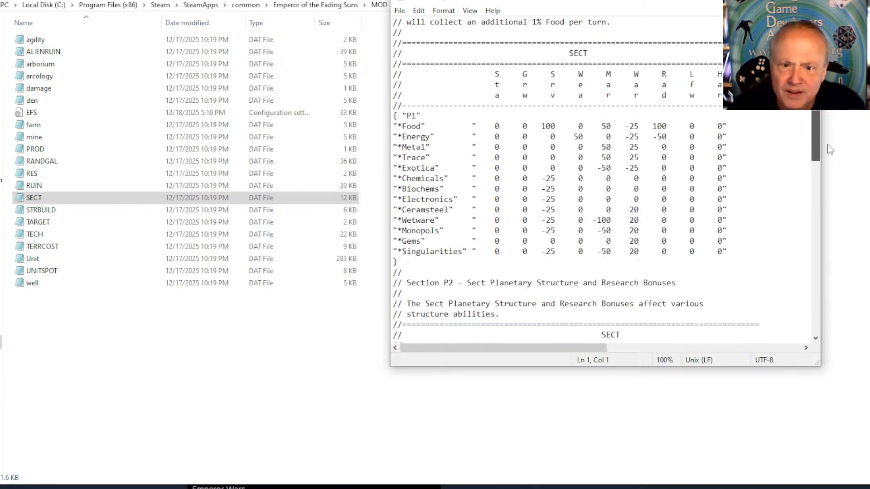
{"action": "left_click_drag", "start_coordinate": [830, 149], "coordinate": [830, 183]}
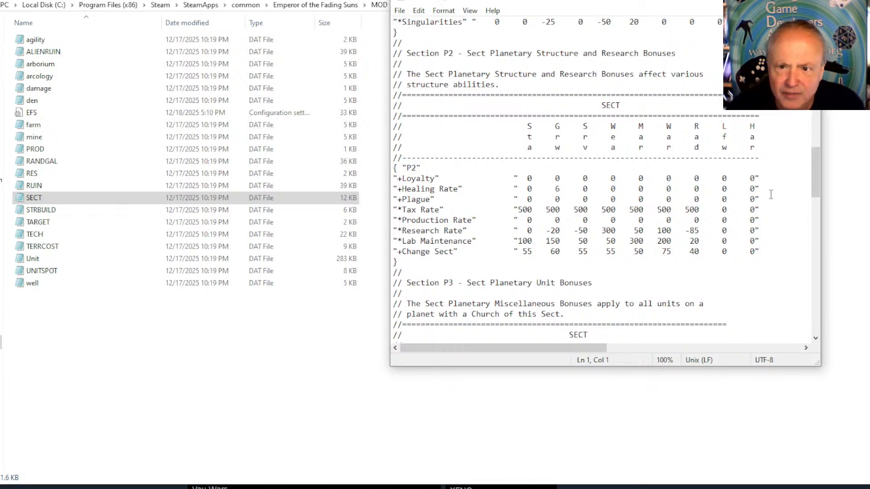
{"action": "left_click_drag", "start_coordinate": [815, 168], "coordinate": [839, 318]}
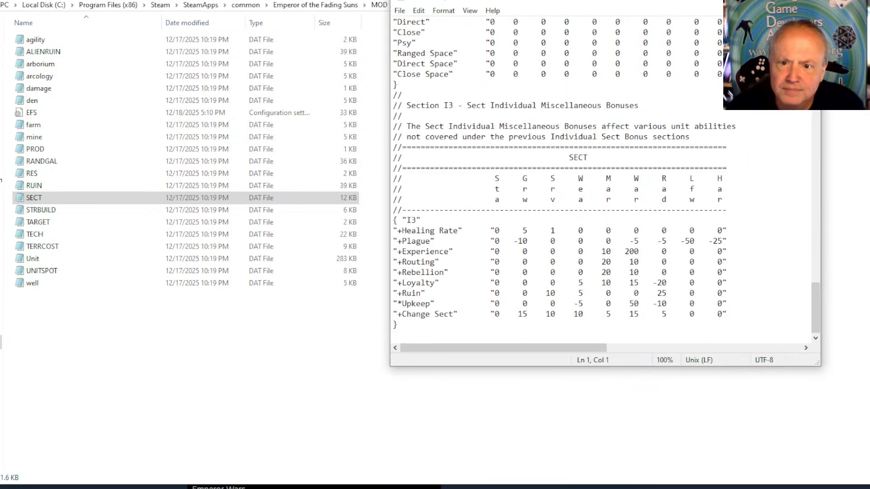
{"action": "left_click", "coordinate": [809, 1]}
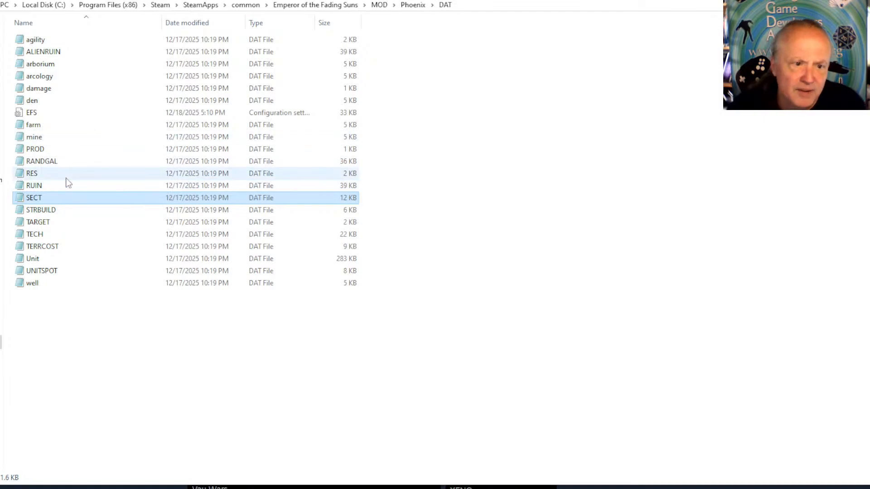
Review the Phoenix mod's EFS configuration settings file from the Options section down to the debug section
{"action": "left_click", "coordinate": [56, 116]}
{"action": "left_click", "coordinate": [567, 207]}
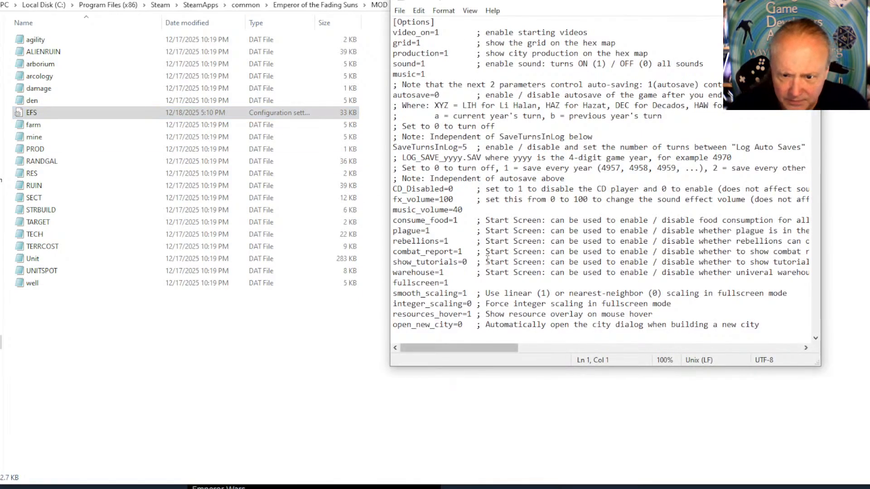
{"action": "left_click_drag", "start_coordinate": [815, 27], "coordinate": [830, 342]}
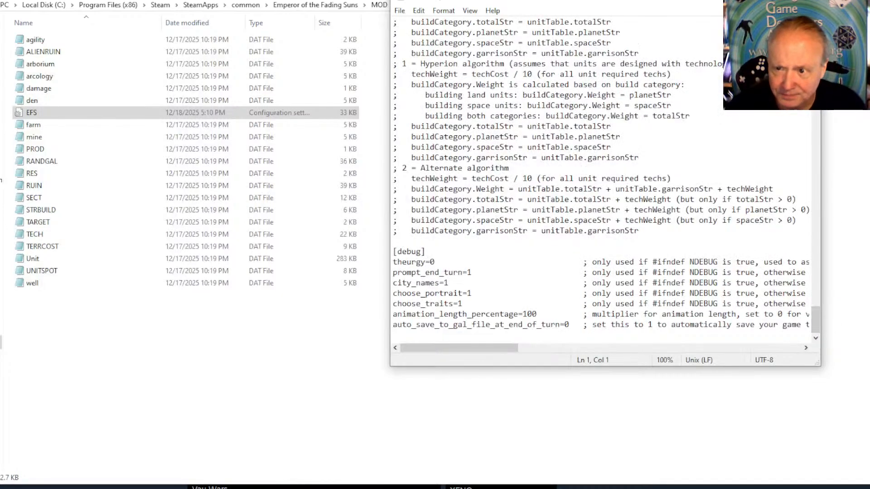
{"action": "left_click", "coordinate": [809, 1]}
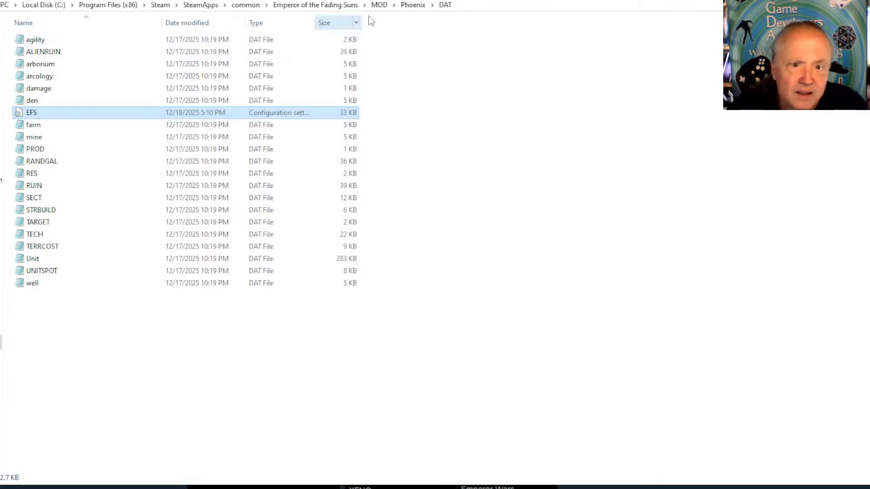
Check which image files the Phoenix mod keeps in its PCX folder, and return to the Phoenix folder
{"action": "left_click", "coordinate": [410, 5]}
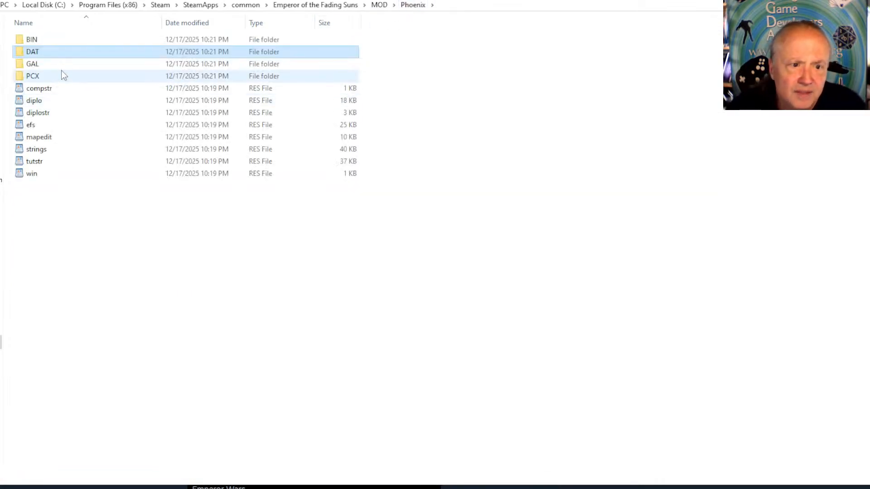
{"action": "double_click", "coordinate": [49, 77]}
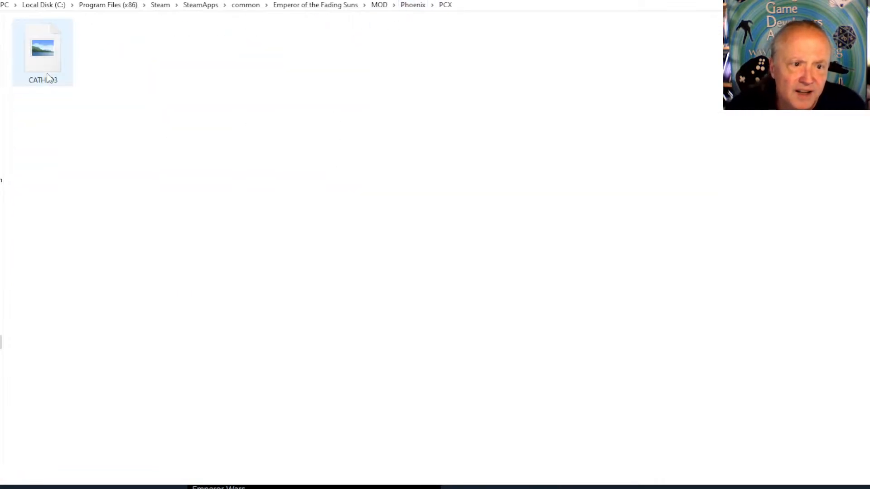
{"action": "left_click", "coordinate": [410, 7]}
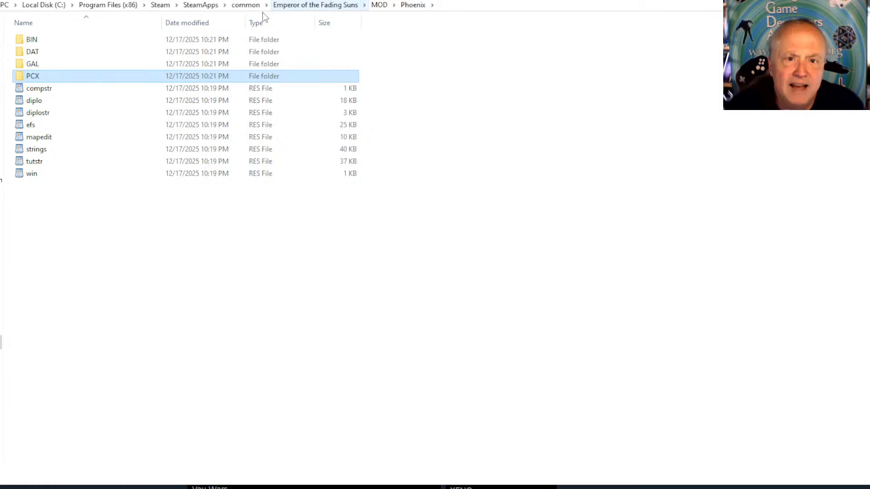
Launch the MapEditor application from the Emperor of the Fading Suns install folder
{"action": "left_click", "coordinate": [298, 6]}
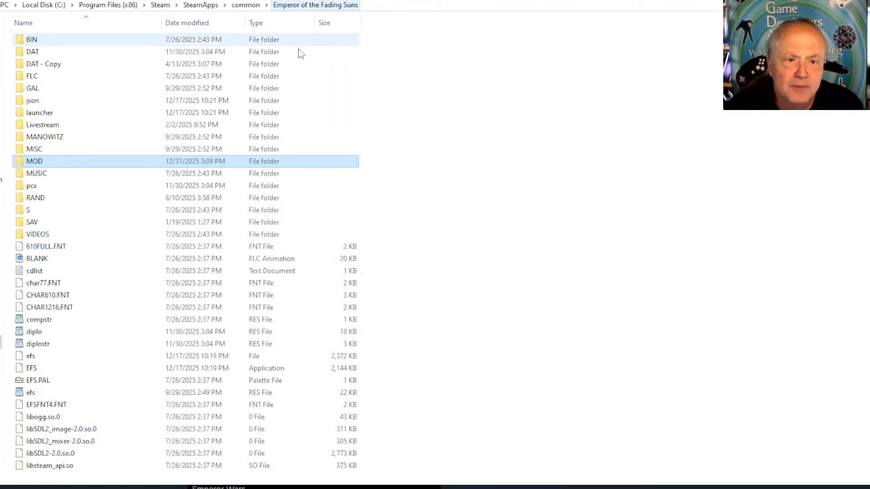
{"action": "scroll", "coordinate": [90, 382], "scroll_direction": "down", "scroll_amount": 5}
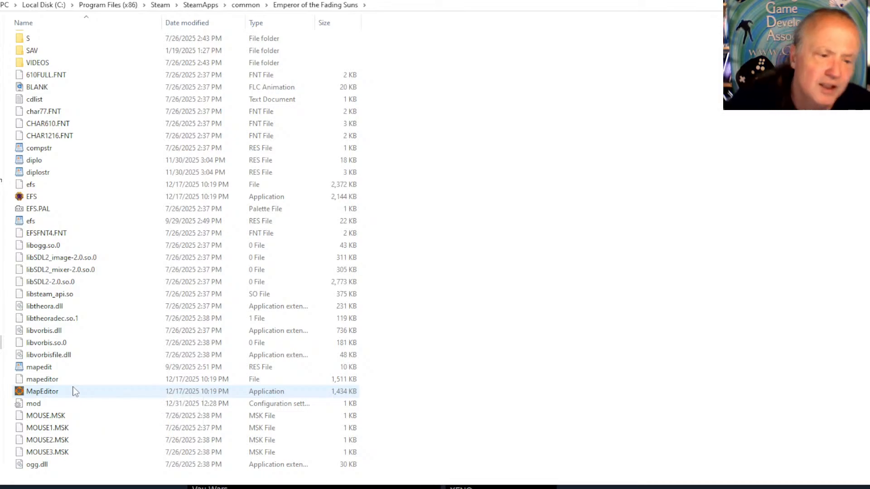
{"action": "left_click", "coordinate": [75, 393]}
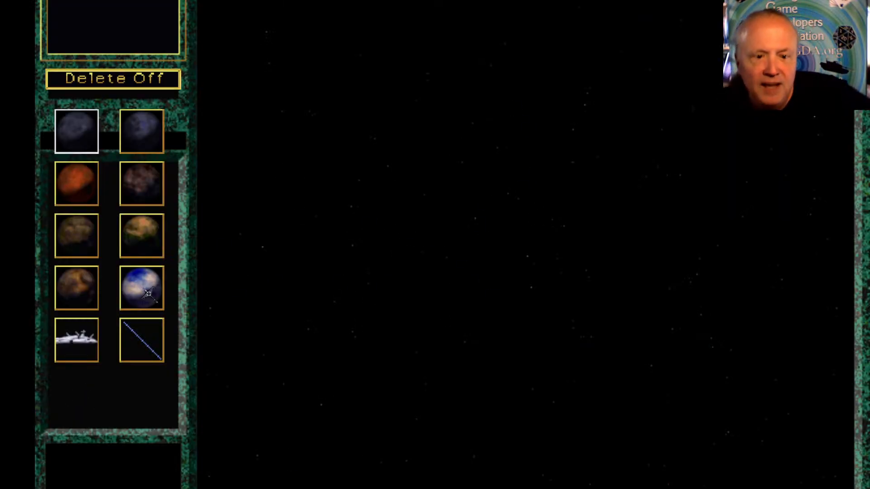
Place a blue ocean planet at X 3, Y 4 and a green-brown planet at X 9, Y 8 on the star map
{"action": "left_click", "coordinate": [148, 293]}
{"action": "left_click", "coordinate": [359, 128]}
{"action": "left_click", "coordinate": [142, 236]}
{"action": "left_click", "coordinate": [625, 304]}
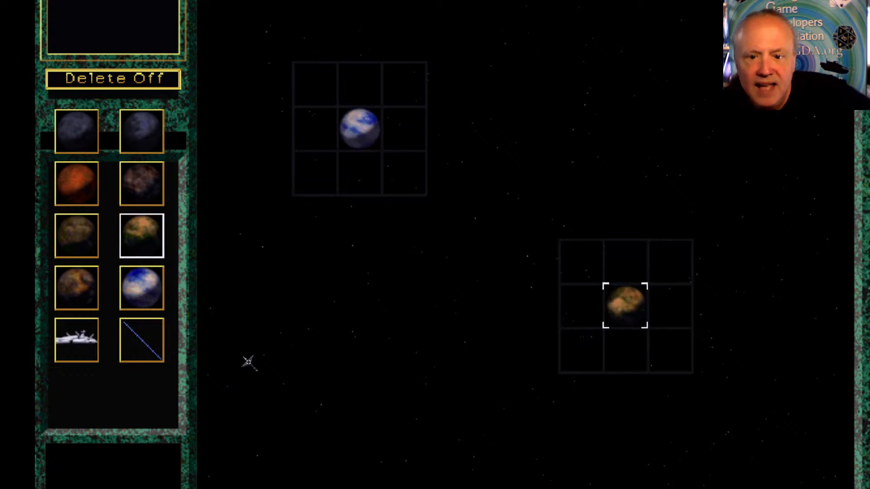
Connect the green-brown planet to the blue planet with a jump lane and bring up the blue planet's options
{"action": "left_click", "coordinate": [141, 339]}
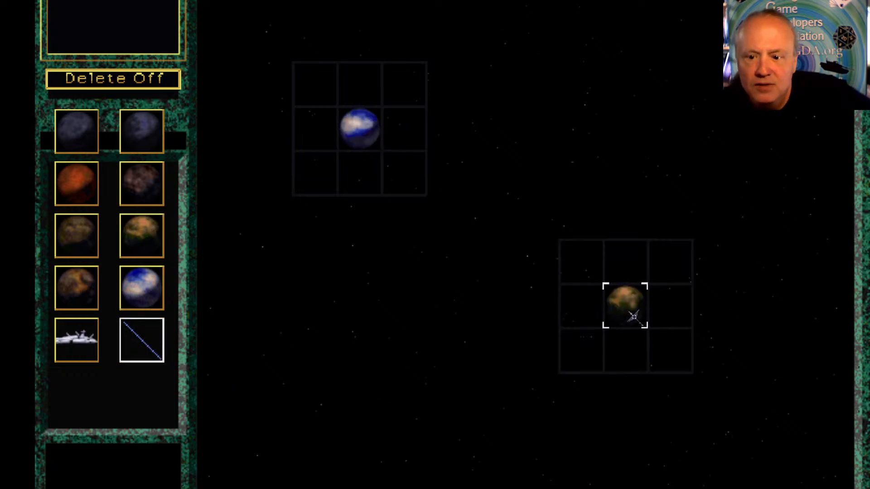
{"action": "left_click", "coordinate": [634, 317]}
{"action": "right_click", "coordinate": [362, 131]}
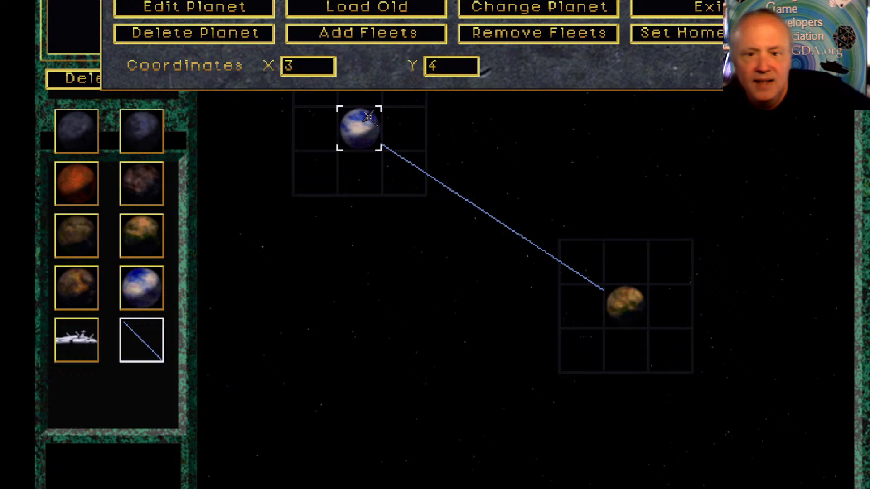
Add orbiting fleets owned by Imperial Eye to the blue planet and look over the units in the added stack
{"action": "left_click", "coordinate": [324, 34]}
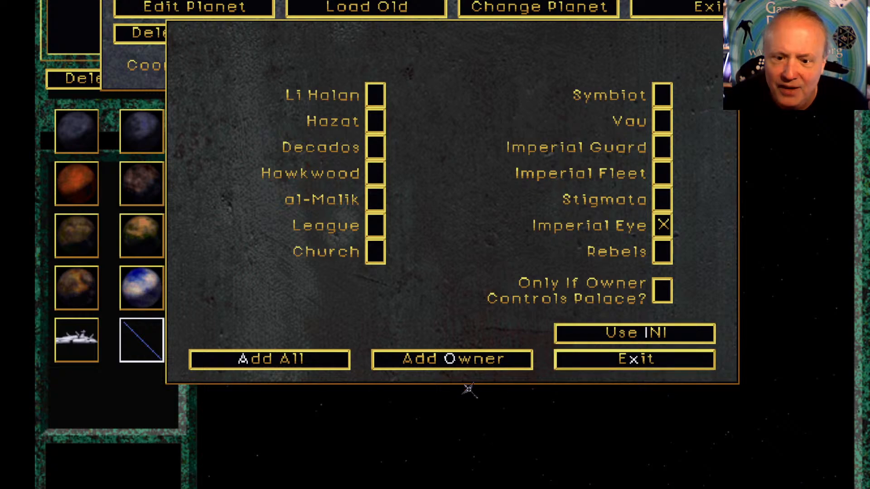
{"action": "left_click", "coordinate": [498, 365]}
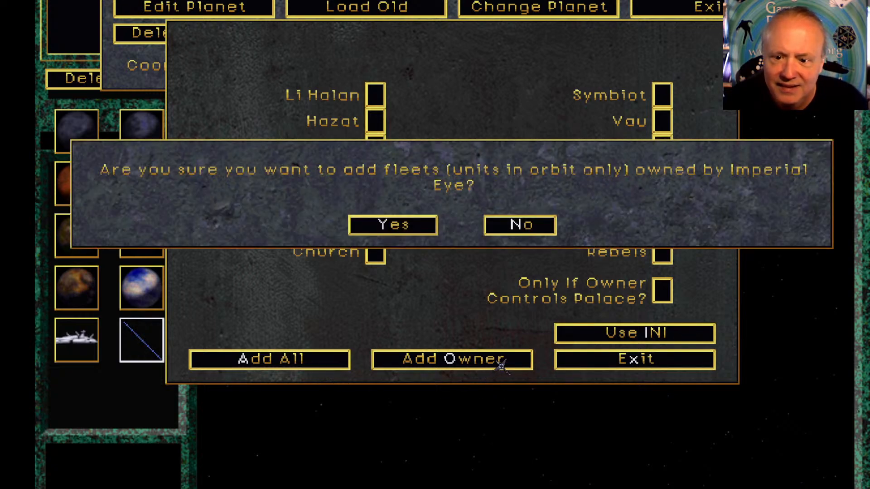
{"action": "left_click", "coordinate": [421, 232]}
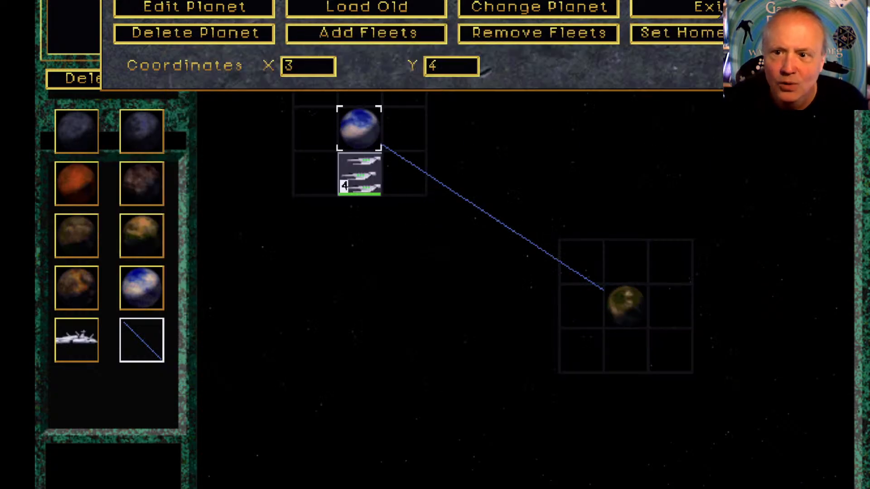
{"action": "left_click", "coordinate": [374, 176]}
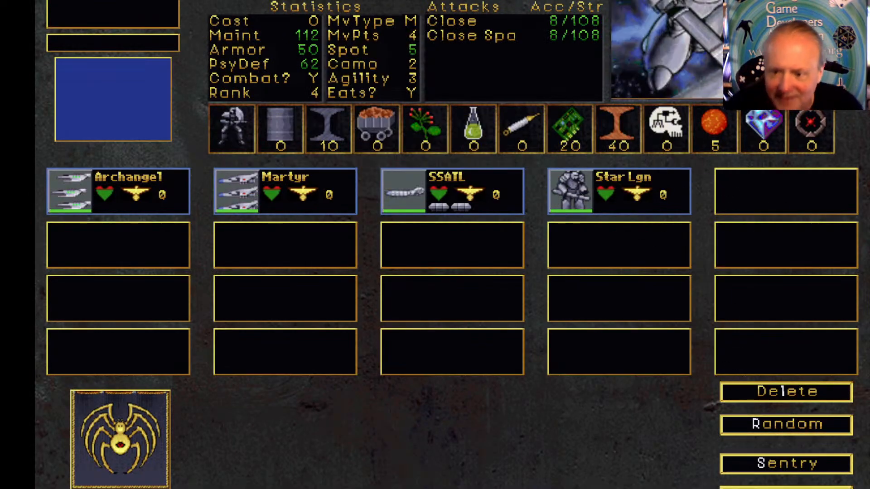
{"action": "left_click", "coordinate": [786, 488]}
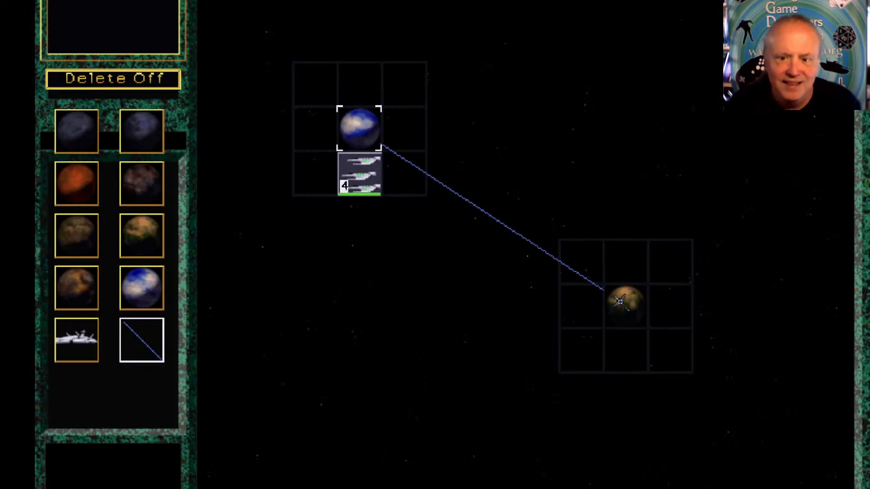
Open the green-brown planet for surface editing and place two separate grass hexes in its ocean
{"action": "left_click", "coordinate": [639, 308]}
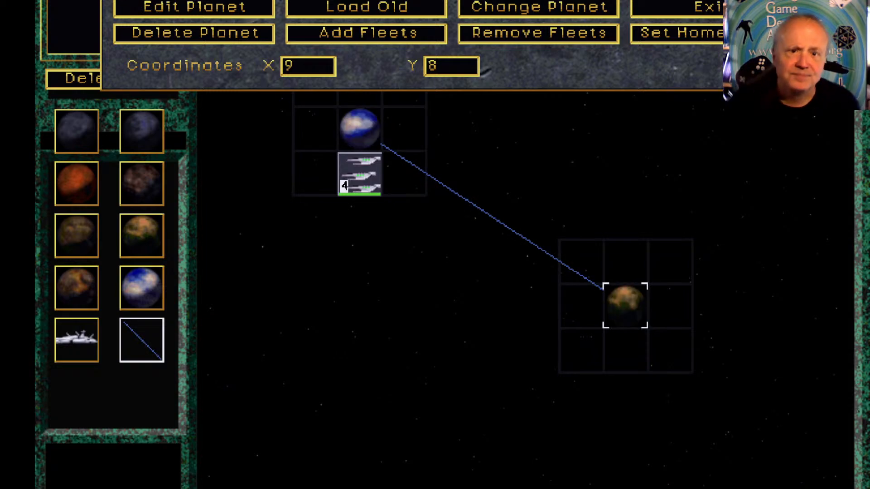
{"action": "left_click", "coordinate": [259, 9]}
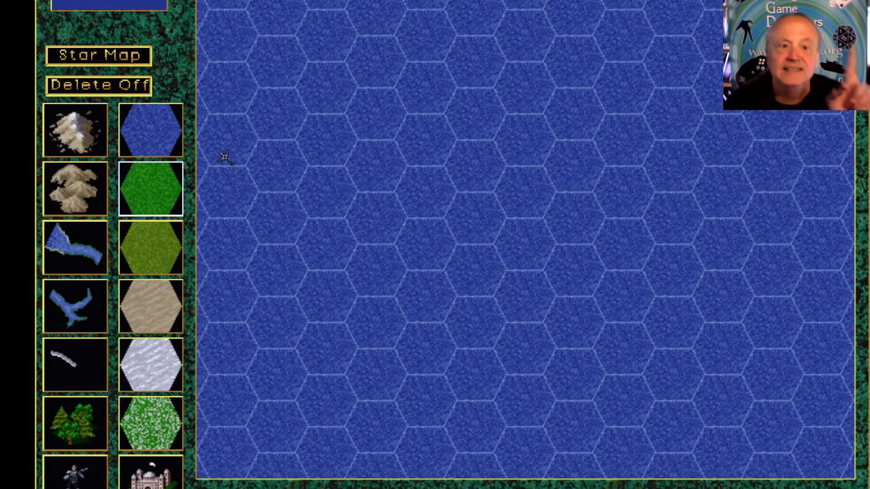
{"action": "left_click", "coordinate": [109, 5]}
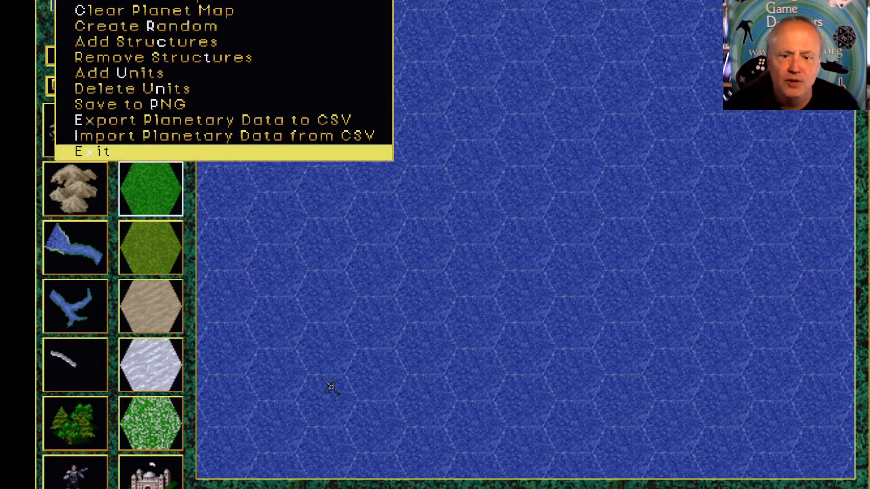
{"action": "left_click", "coordinate": [475, 269]}
{"action": "left_click", "coordinate": [723, 190]}
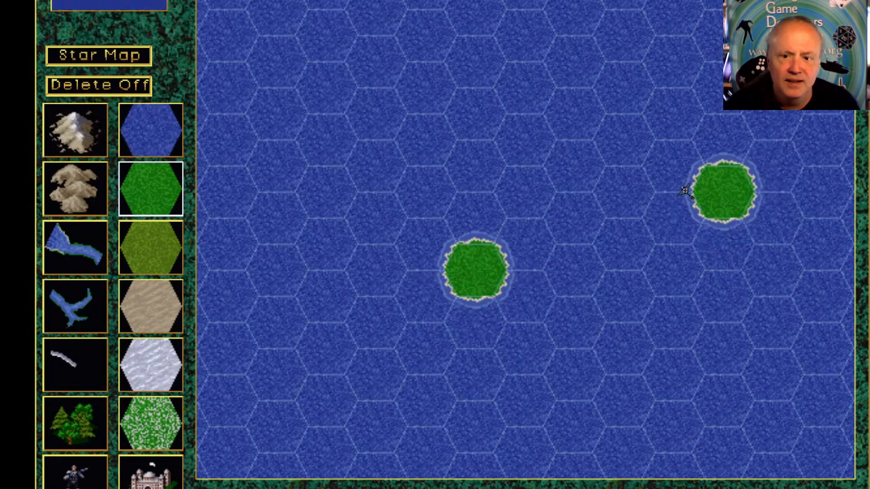
Replace the planet's surface with a randomly created map
{"action": "left_click", "coordinate": [144, 55]}
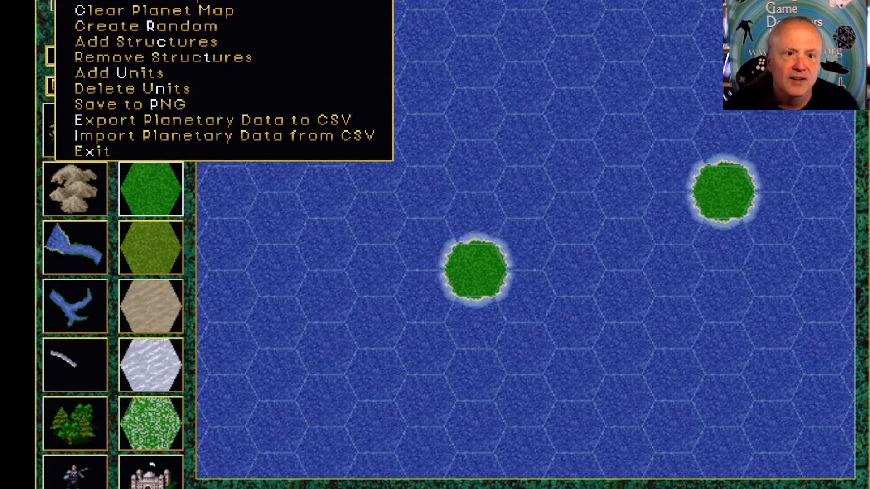
{"action": "left_click", "coordinate": [135, 27]}
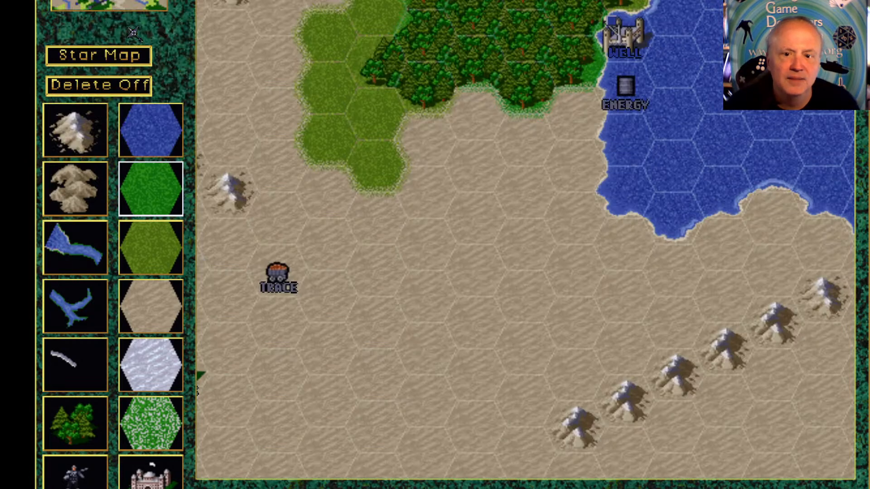
Find the palace on the planet map and inspect the units stationed there, including the stats of the Portnows
{"action": "left_click", "coordinate": [135, 2]}
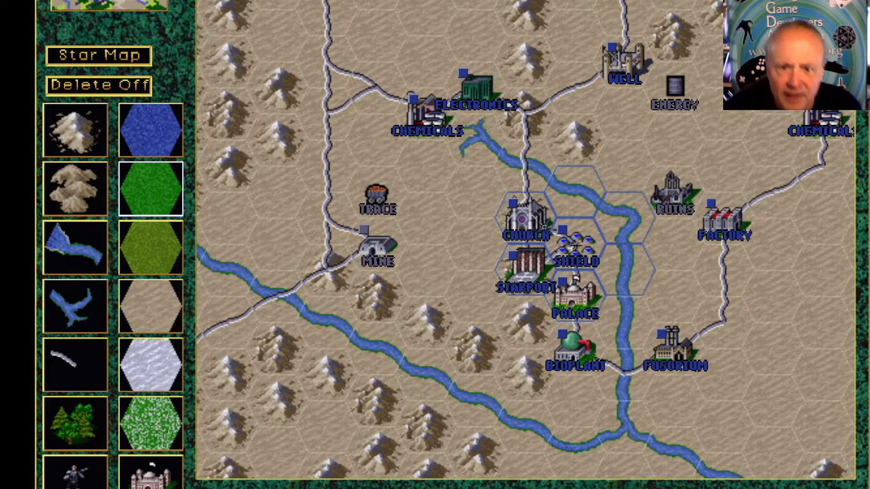
{"action": "left_click", "coordinate": [577, 296]}
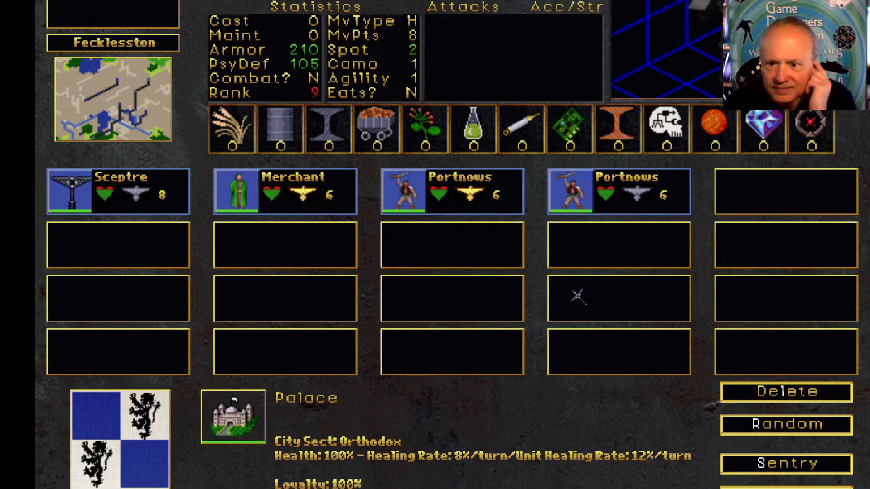
{"action": "left_click", "coordinate": [570, 190]}
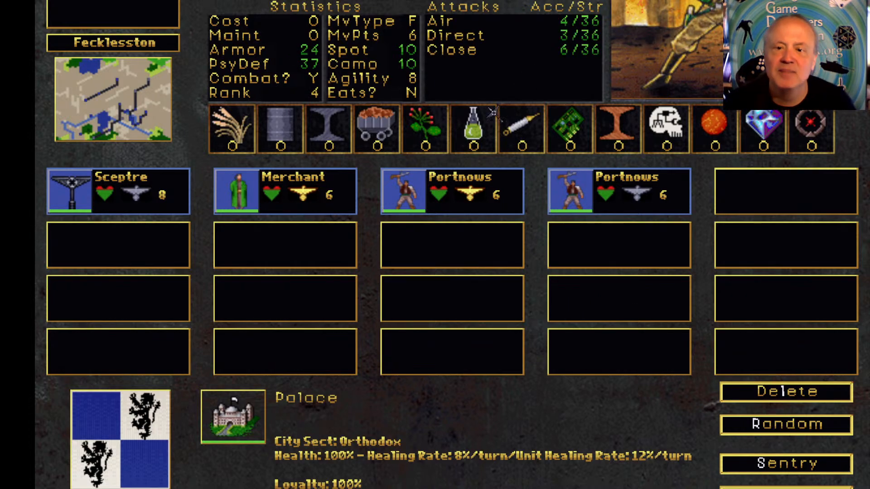
{"action": "left_click", "coordinate": [553, 188]}
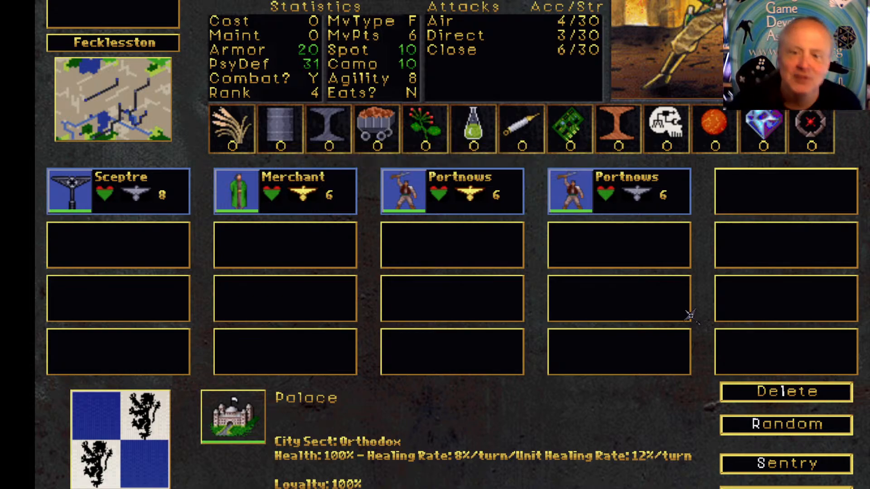
Leave the palace's unit list and replace the planet's surface with another randomly created map
{"action": "left_click", "coordinate": [786, 488]}
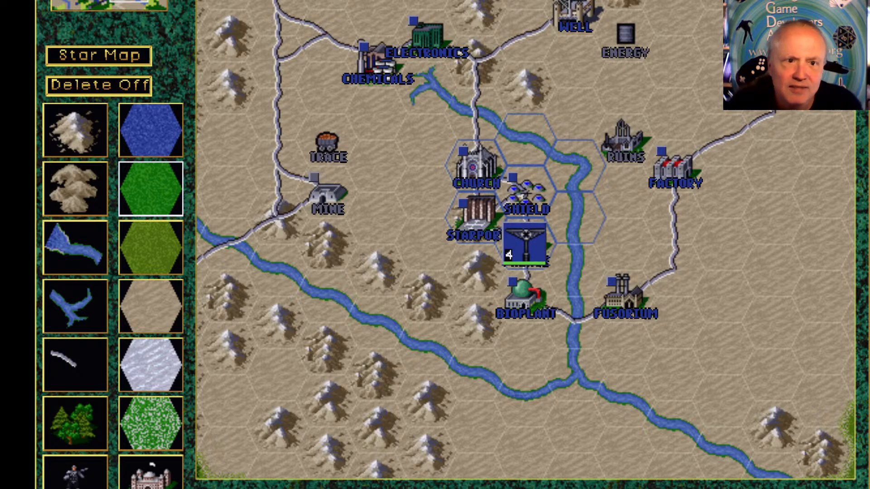
{"action": "left_click", "coordinate": [73, 0]}
{"action": "left_click", "coordinate": [122, 25]}
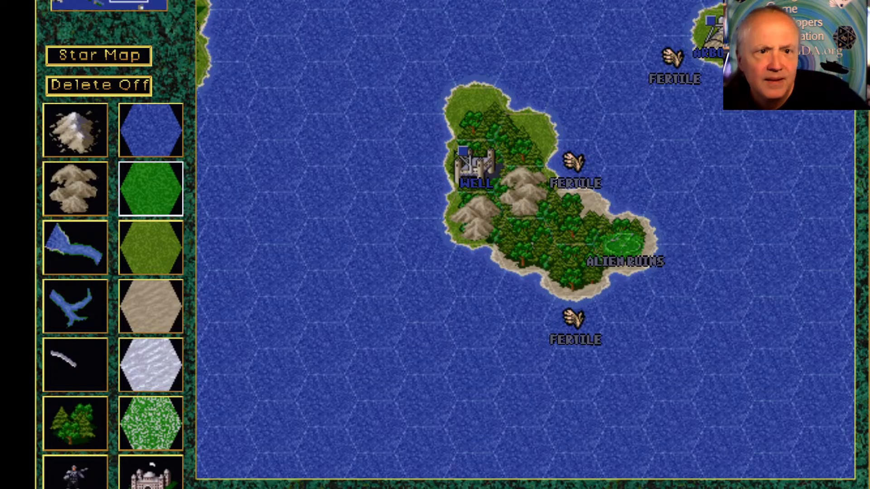
Return to the star map and reopen the planet Fecklesston for surface editing
{"action": "left_click", "coordinate": [121, 56]}
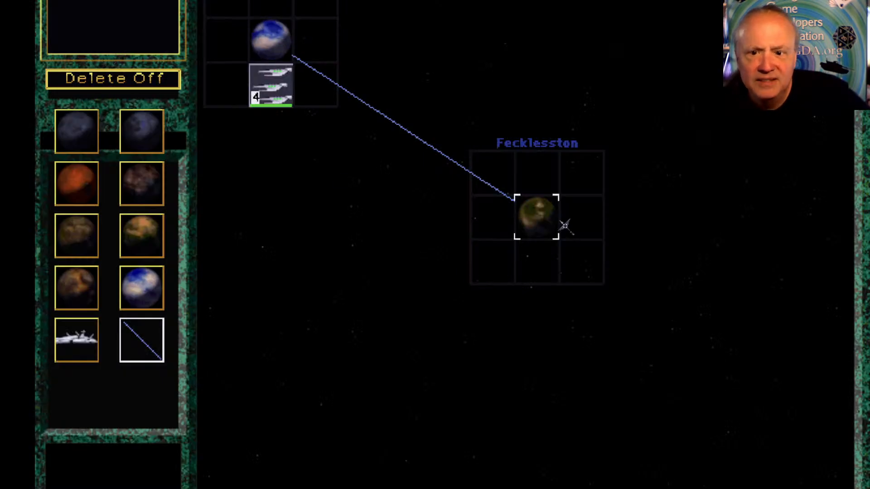
{"action": "left_click", "coordinate": [551, 223]}
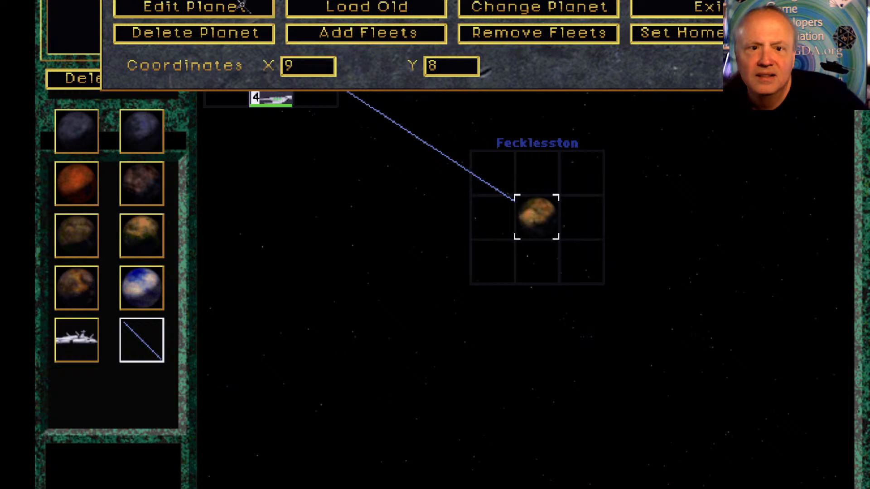
{"action": "left_click", "coordinate": [243, 19]}
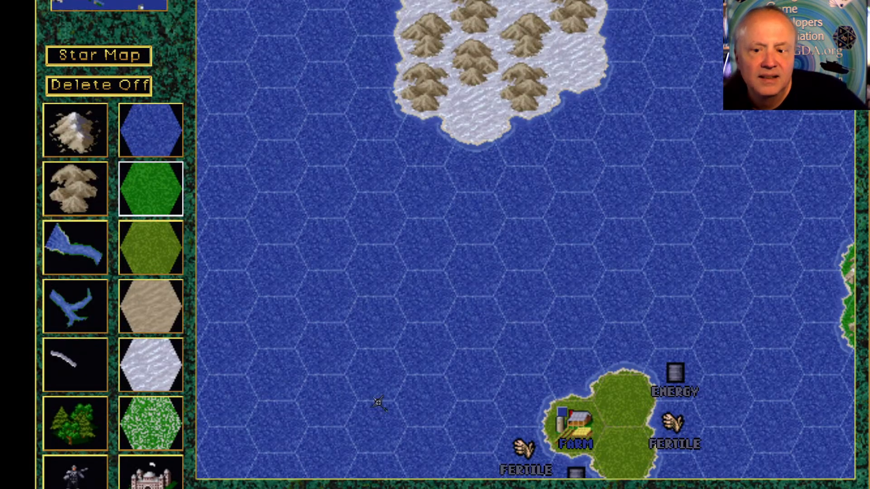
Find the church near the palace on the new planet map and inspect the units stationed there
{"action": "left_click", "coordinate": [159, 475]}
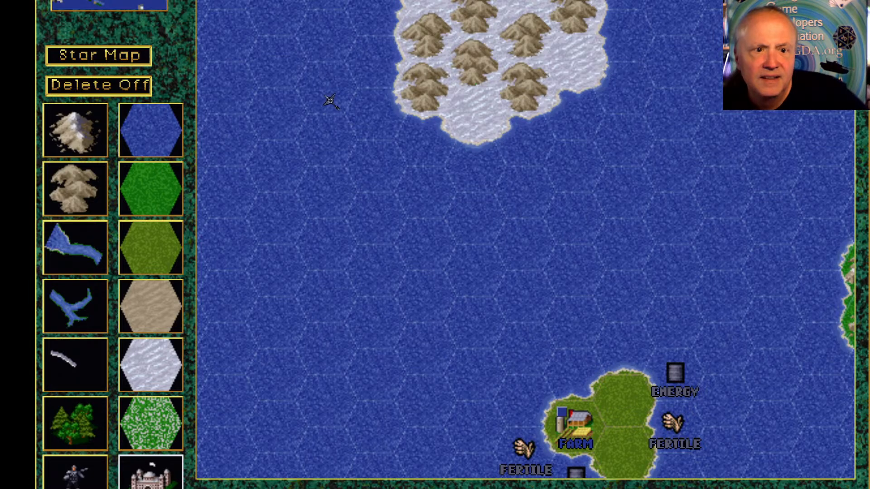
{"action": "left_click", "coordinate": [121, 1]}
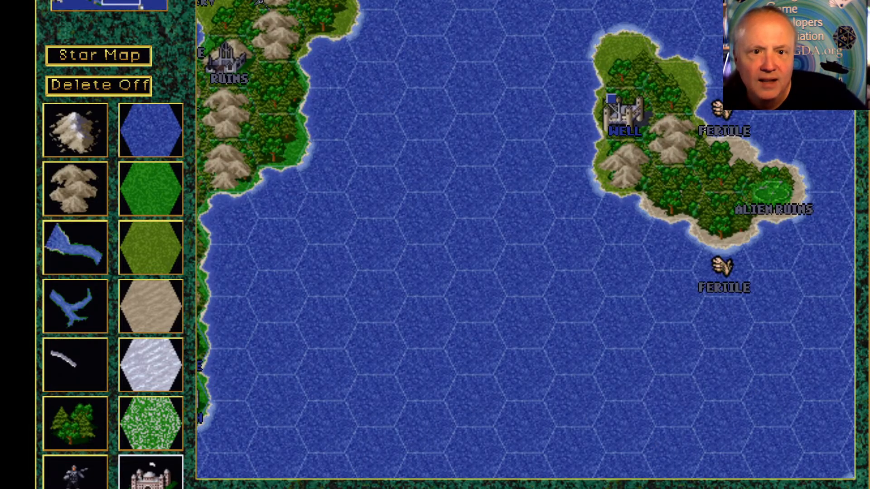
{"action": "left_click", "coordinate": [103, 1]}
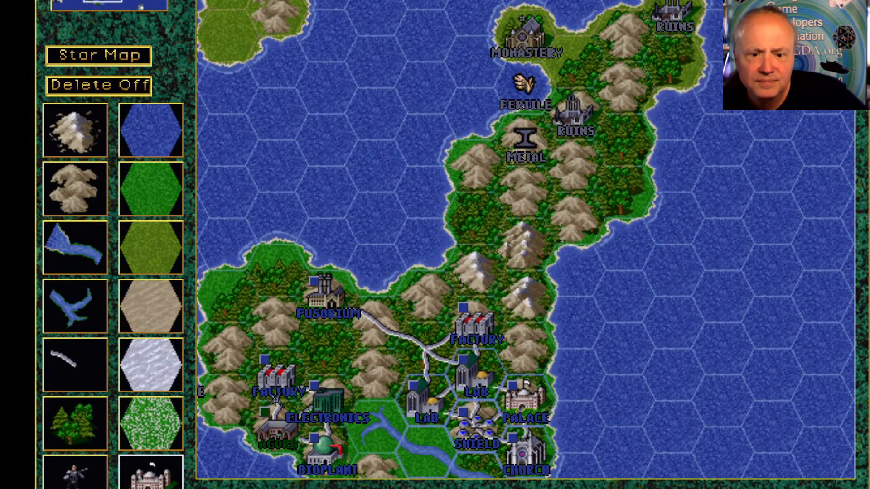
{"action": "left_click", "coordinate": [76, 471]}
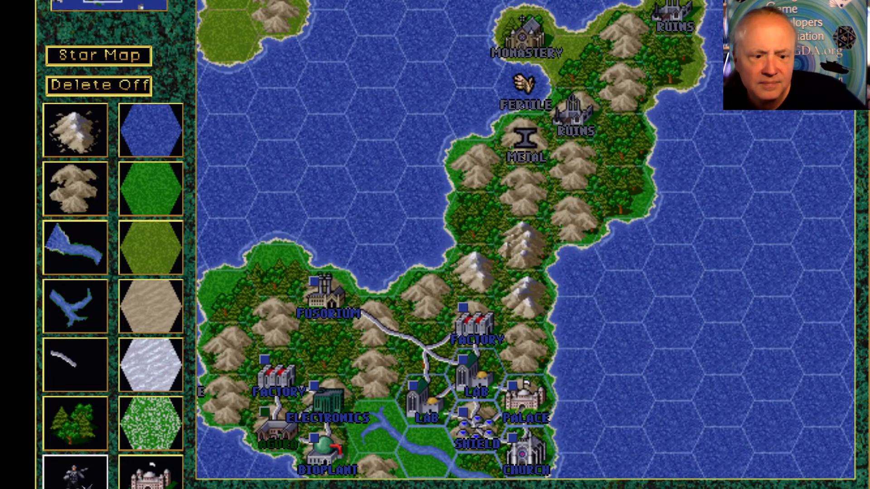
{"action": "left_click", "coordinate": [523, 450]}
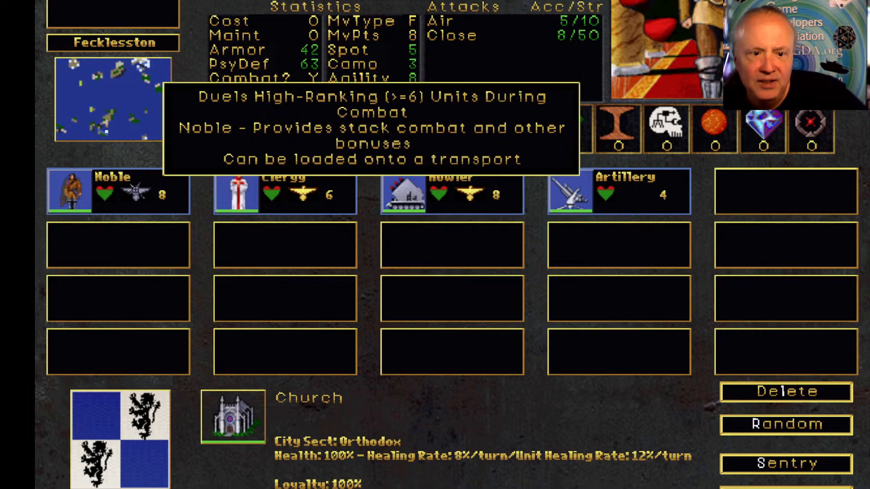
{"action": "key", "text": "Escape"}
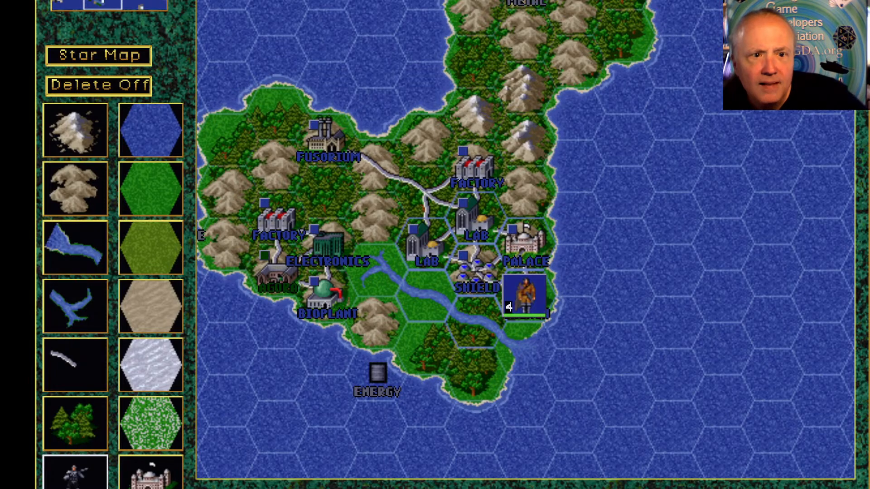
Review the planet types offered for random generation and the terrain files available to load, without applying any
{"action": "key", "text": "alt+f"}
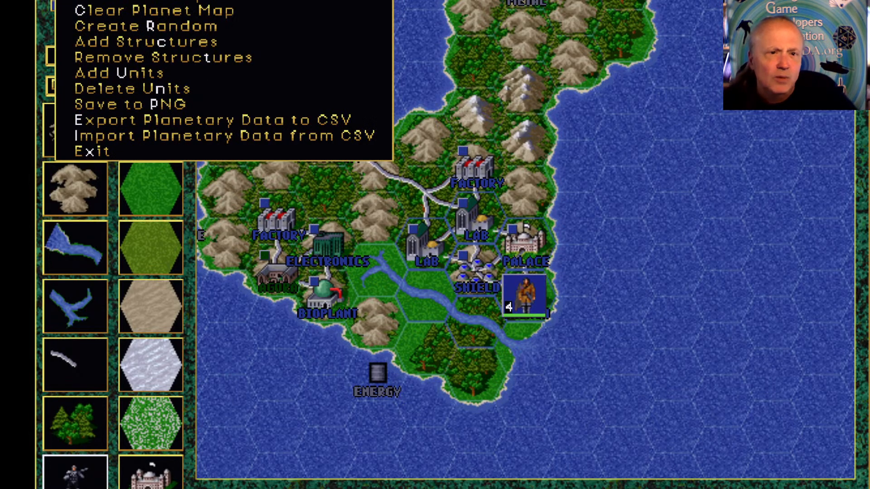
{"action": "key", "text": "r"}
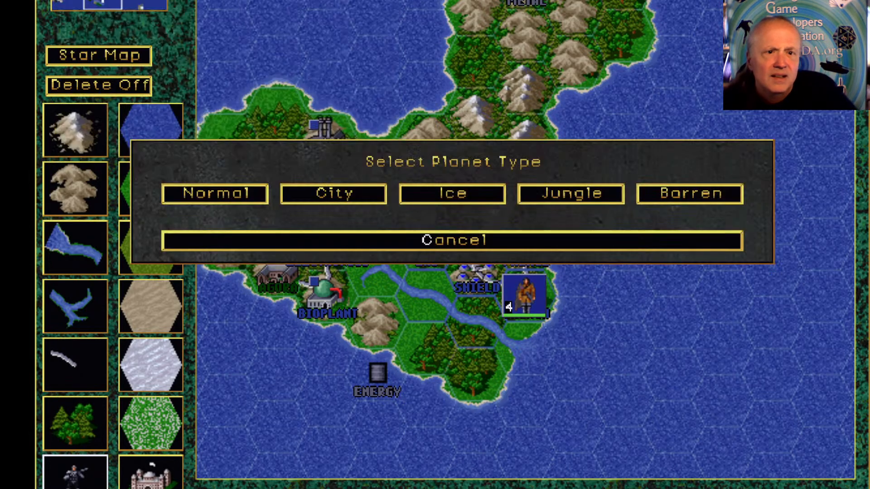
{"action": "left_click", "coordinate": [473, 244]}
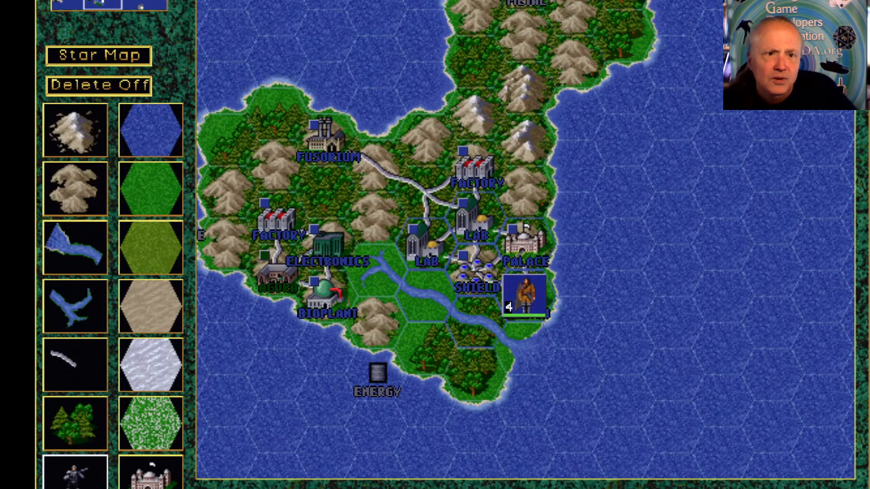
{"action": "key", "text": "alt+f"}
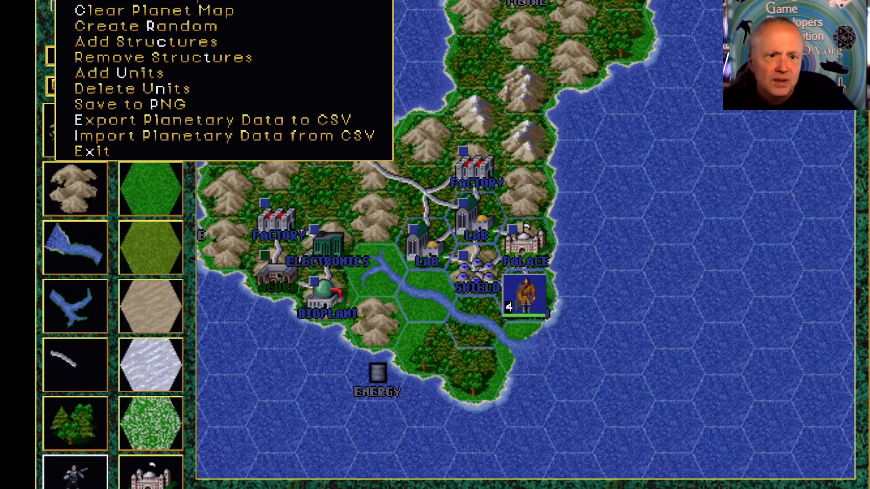
{"action": "key", "text": "l"}
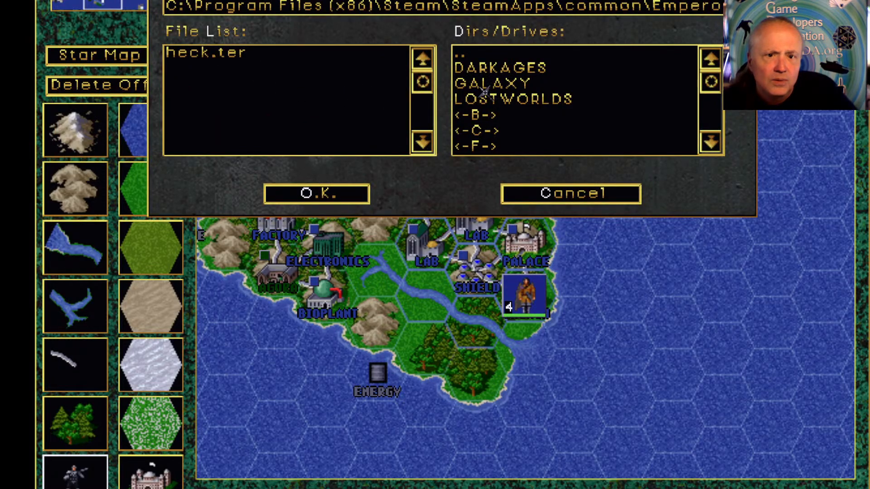
{"action": "left_click", "coordinate": [534, 196]}
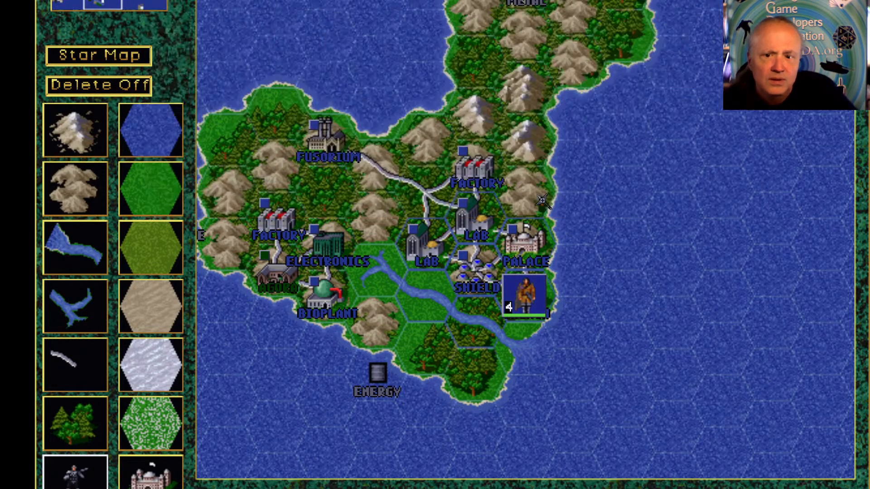
Exit the planet editor and create a new galaxy, discarding the current one
{"action": "left_click", "coordinate": [87, 1]}
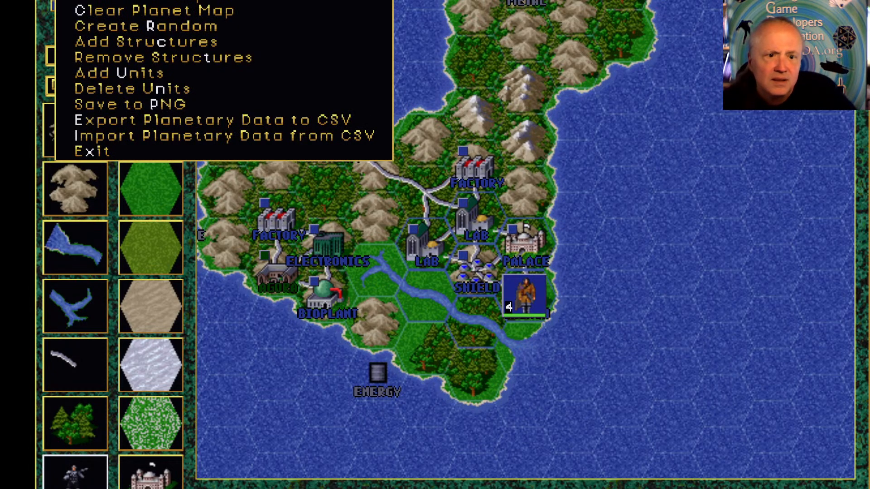
{"action": "left_click", "coordinate": [136, 153]}
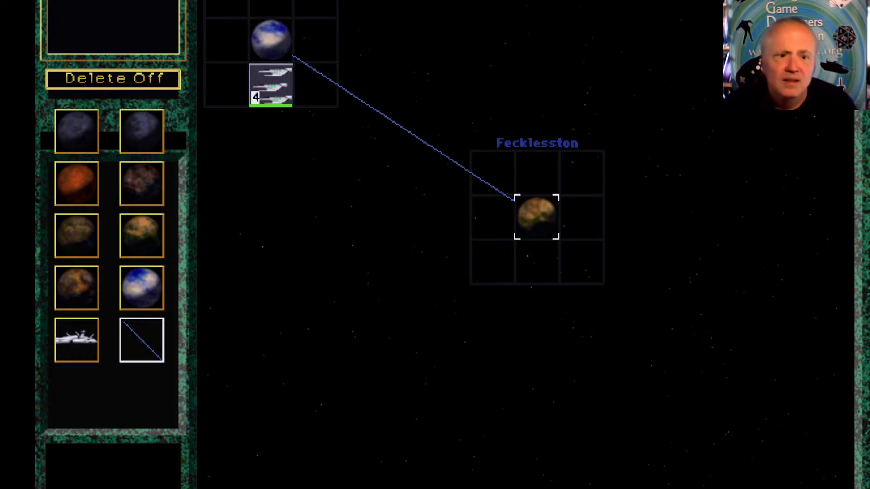
{"action": "key", "text": "Escape"}
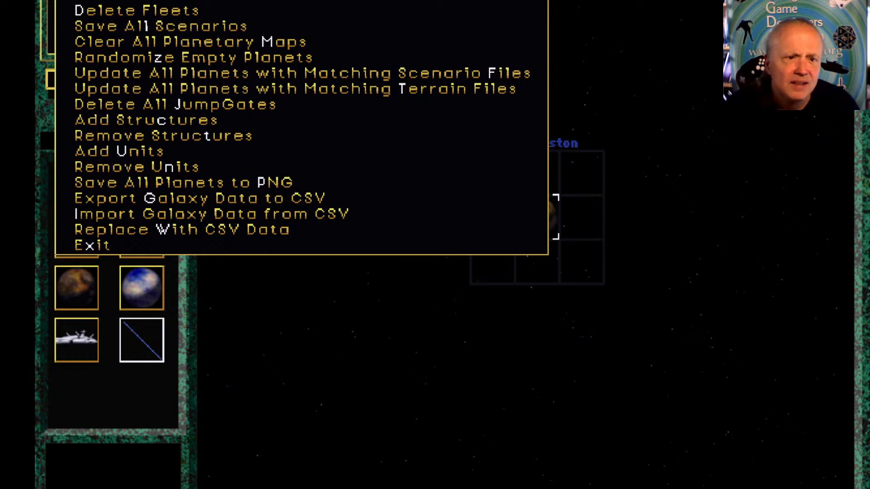
{"action": "key", "text": "n"}
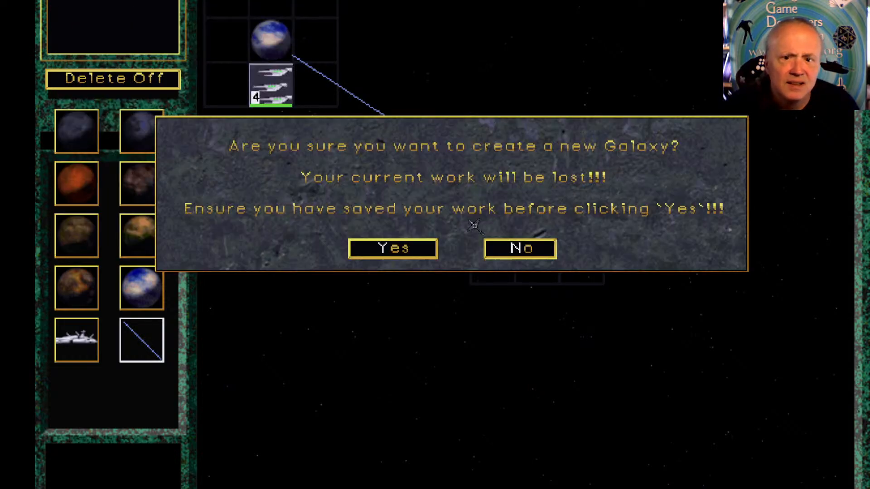
{"action": "left_click", "coordinate": [425, 253]}
Load the galaxy file GALAXY.GAL from the MOD\MyMod\GAL folder
{"action": "key", "text": "Escape"}
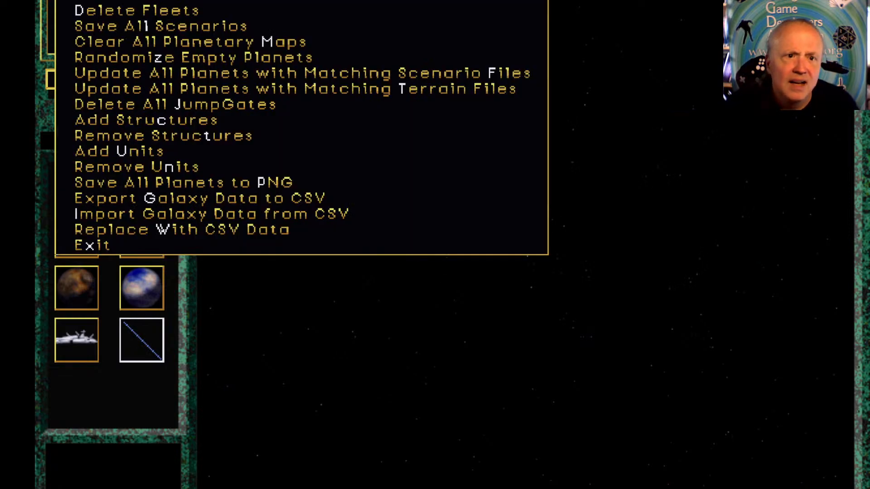
{"action": "key", "text": "l"}
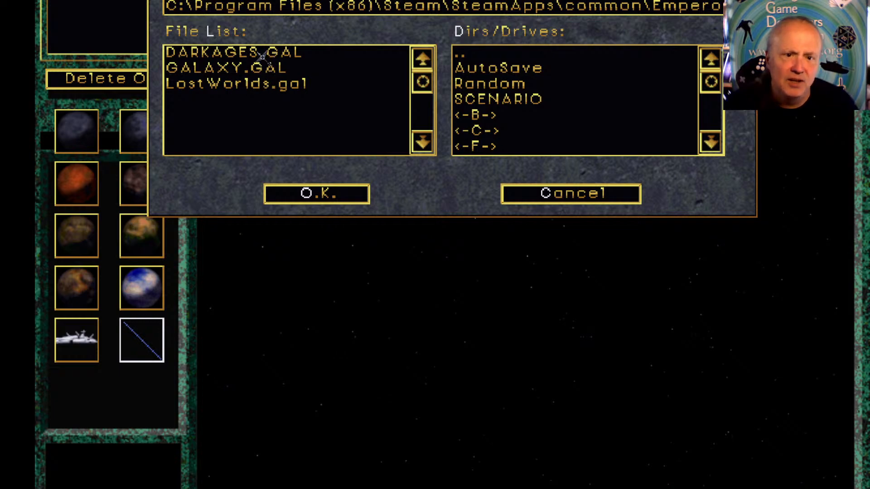
{"action": "double_click", "coordinate": [496, 134]}
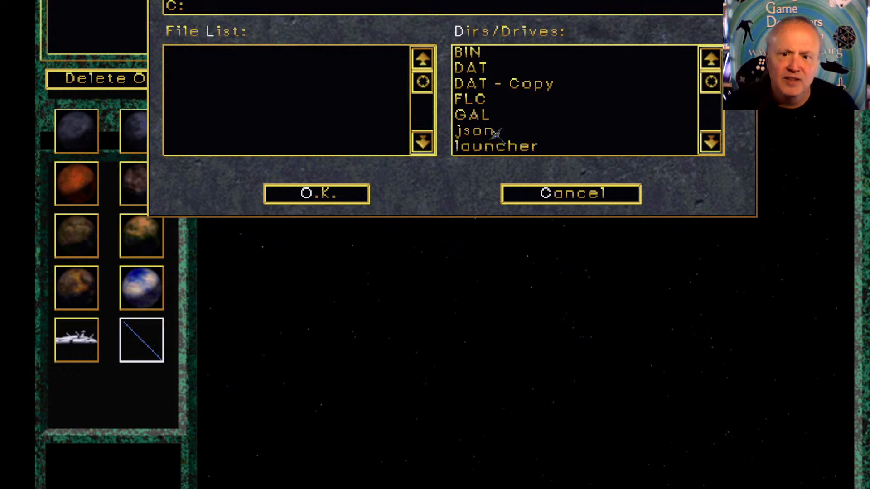
{"action": "key", "text": "Down"}
{"action": "key", "text": "Down"}
{"action": "key", "text": "Down"}
{"action": "key", "text": "Down"}
{"action": "key", "text": "Down"}
{"action": "key", "text": "Down"}
{"action": "key", "text": "Down"}
{"action": "key", "text": "Down"}
{"action": "key", "text": "Down"}
{"action": "key", "text": "Down"}
{"action": "key", "text": "Down"}
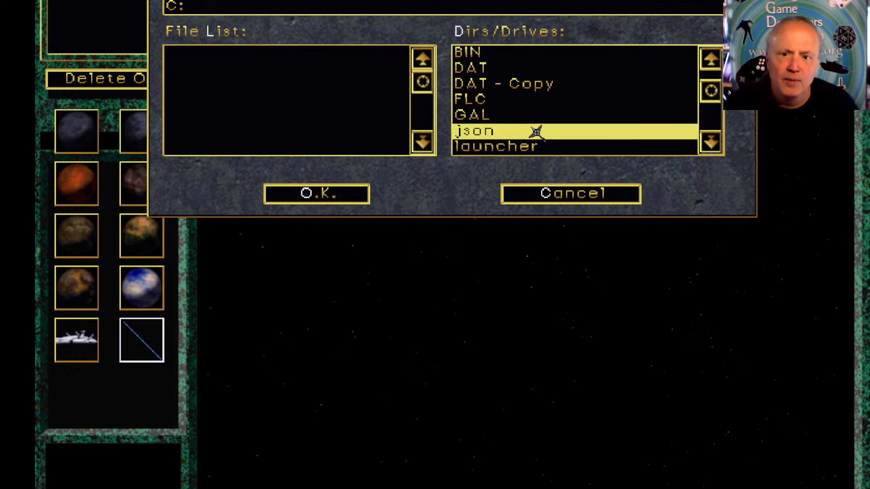
{"action": "double_click", "coordinate": [508, 148]}
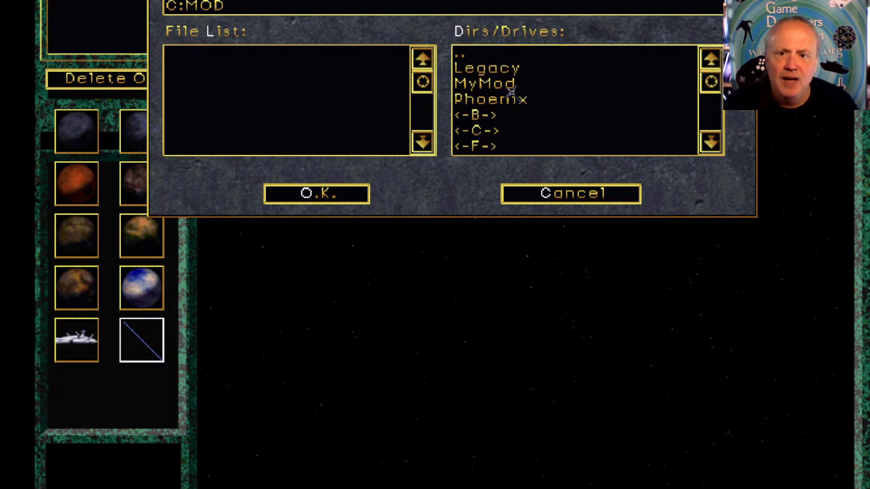
{"action": "double_click", "coordinate": [510, 90]}
{"action": "double_click", "coordinate": [481, 72]}
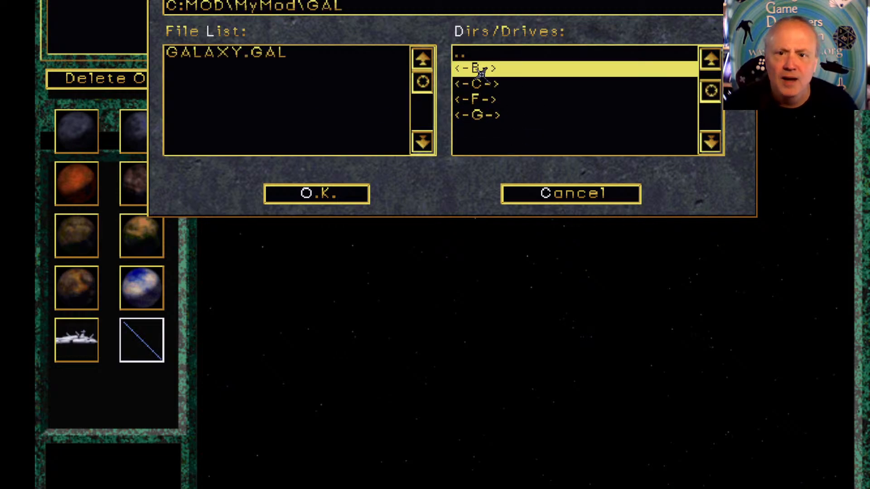
{"action": "double_click", "coordinate": [242, 61]}
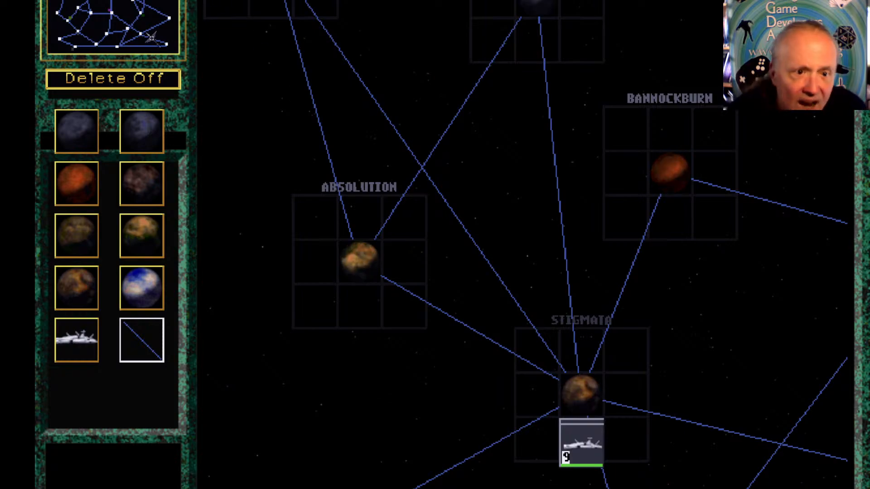
Find Vau on the full galaxy map and inspect the fleet orbiting it, including the stats of an Inceptor
{"action": "right_click", "coordinate": [136, 3]}
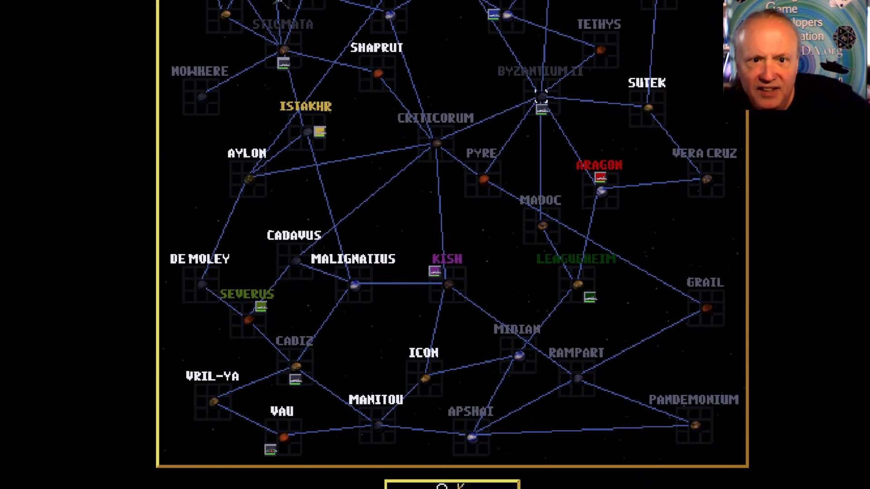
{"action": "left_click", "coordinate": [408, 484]}
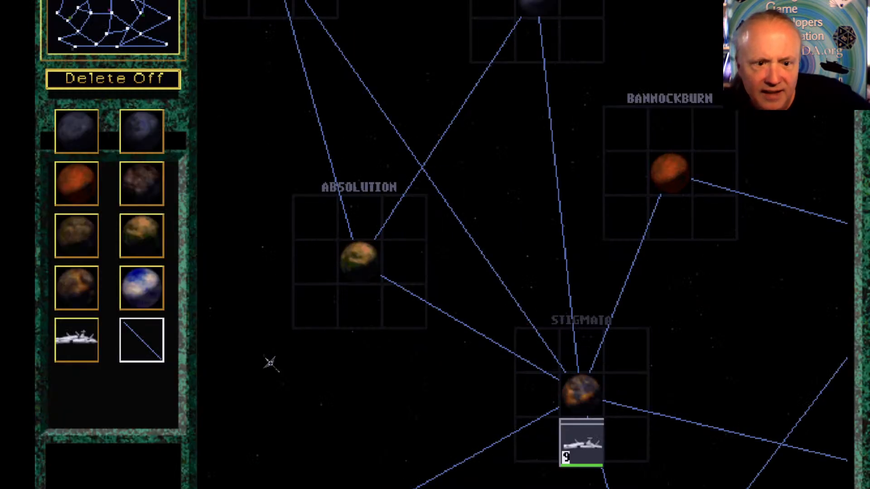
{"action": "left_click", "coordinate": [83, 36]}
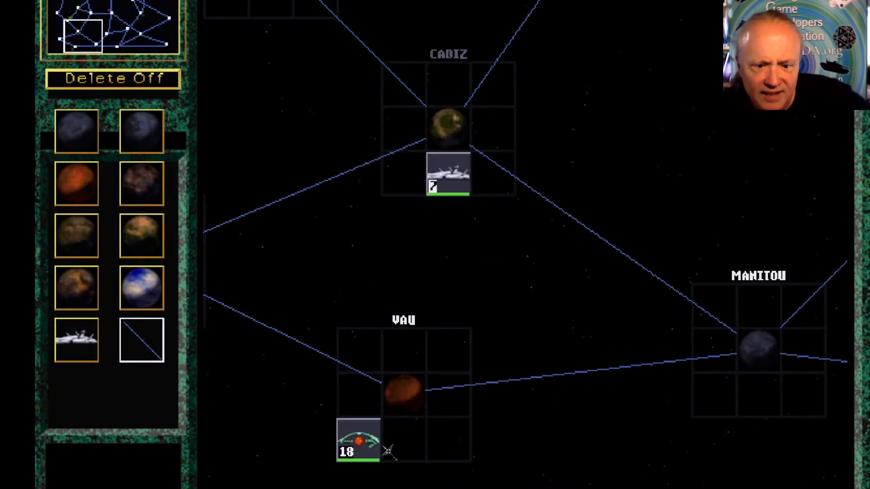
{"action": "left_click", "coordinate": [367, 441]}
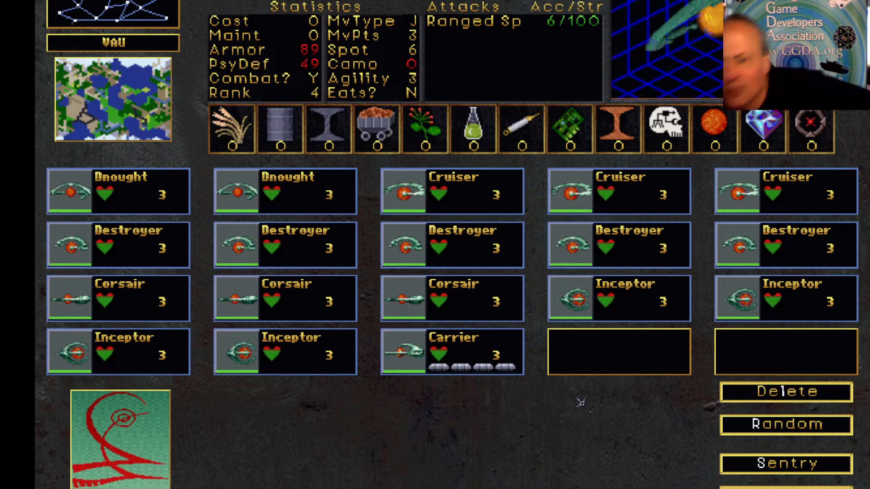
{"action": "right_click", "coordinate": [569, 307]}
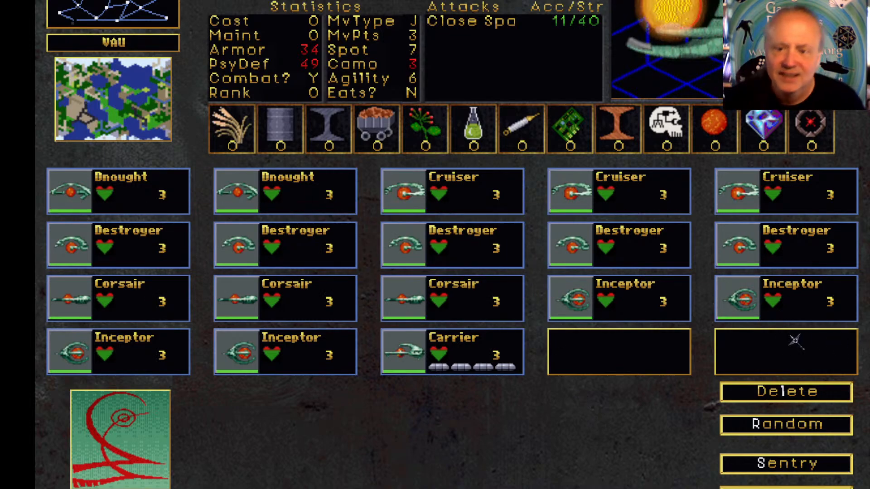
{"action": "mouse_move", "coordinate": [655, 284]}
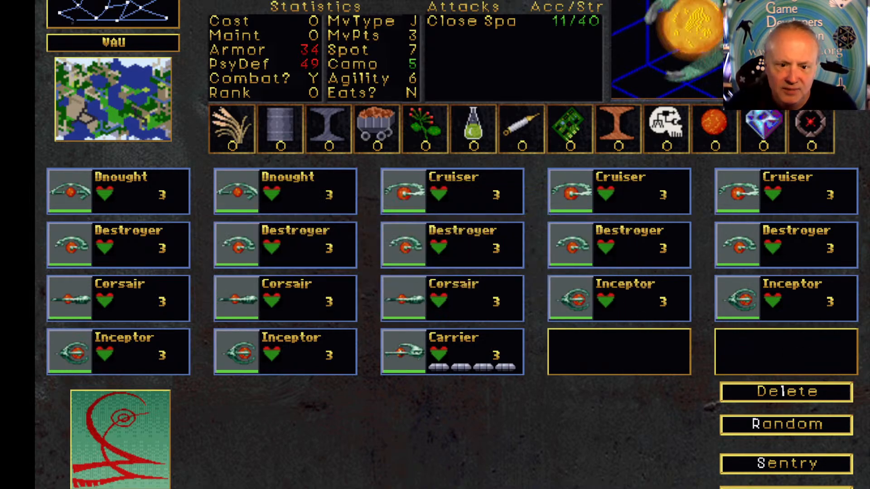
{"action": "key", "text": "Escape"}
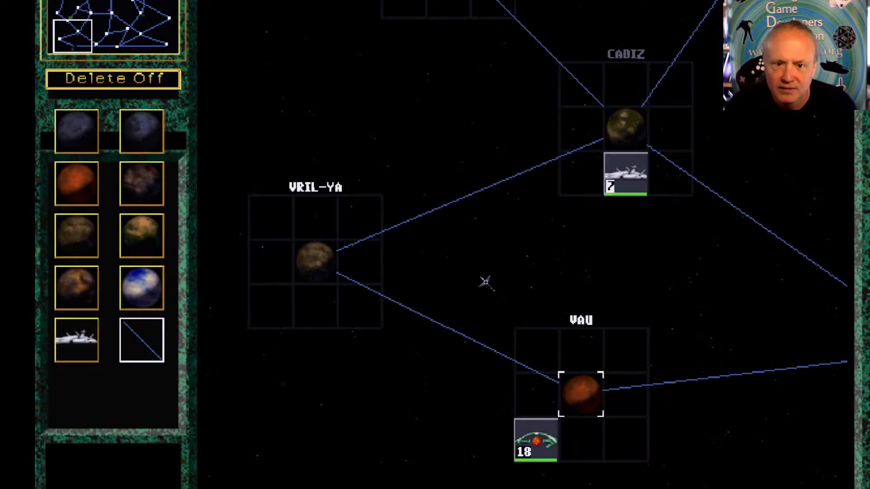
Inspect the fleets orbiting Cadiz and Stigmata, choosing the Stigmata garrison rather than the Imperial Fleet
{"action": "right_click", "coordinate": [637, 191]}
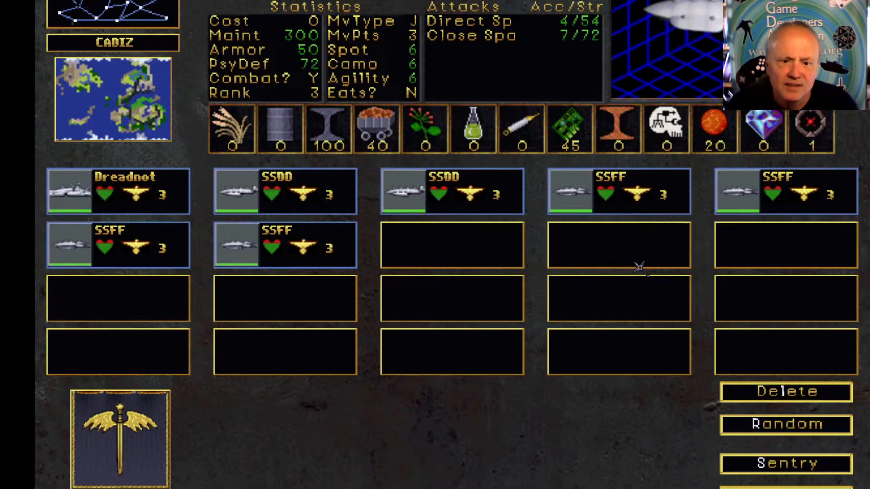
{"action": "left_click", "coordinate": [786, 487]}
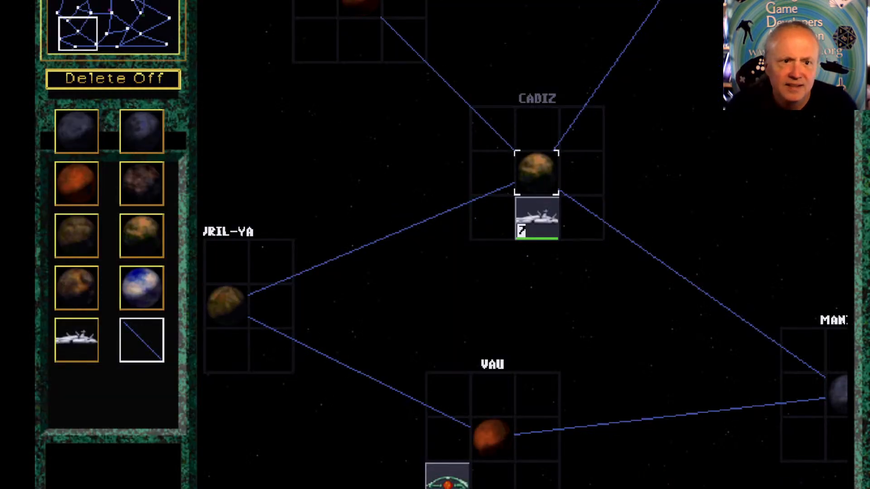
{"action": "left_click", "coordinate": [123, 1]}
{"action": "left_click", "coordinate": [582, 267]}
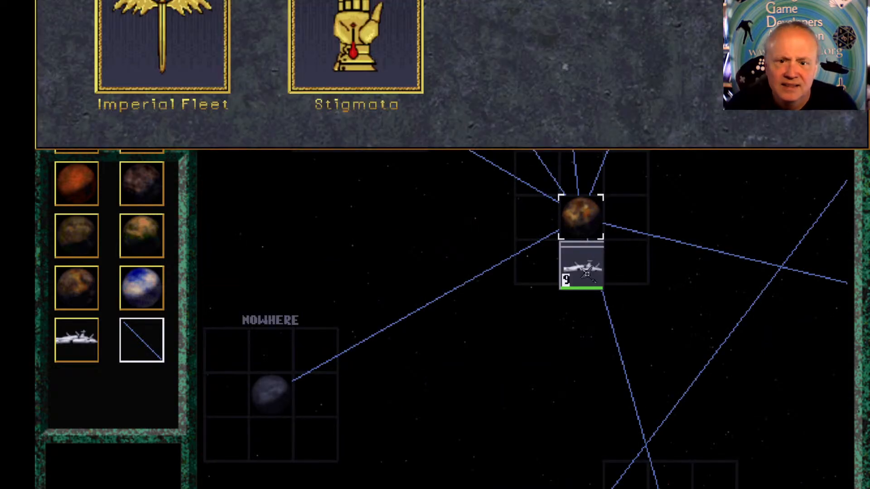
{"action": "left_click", "coordinate": [582, 268]}
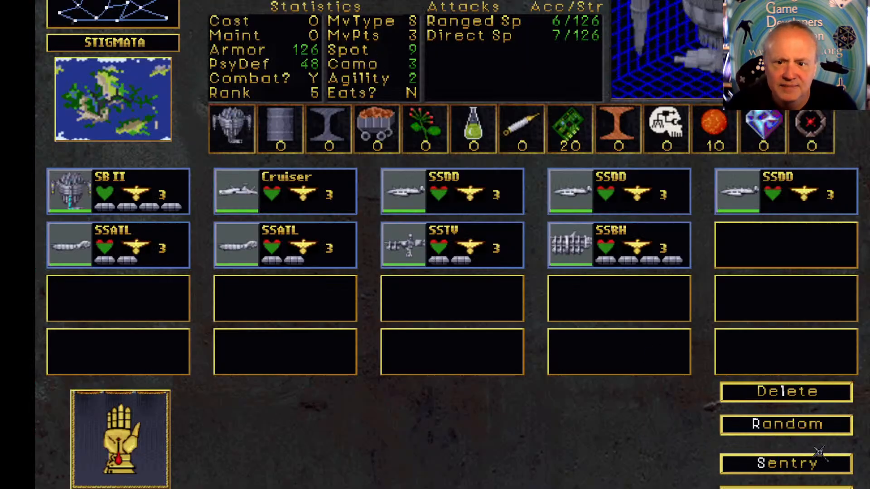
{"action": "left_click", "coordinate": [786, 488]}
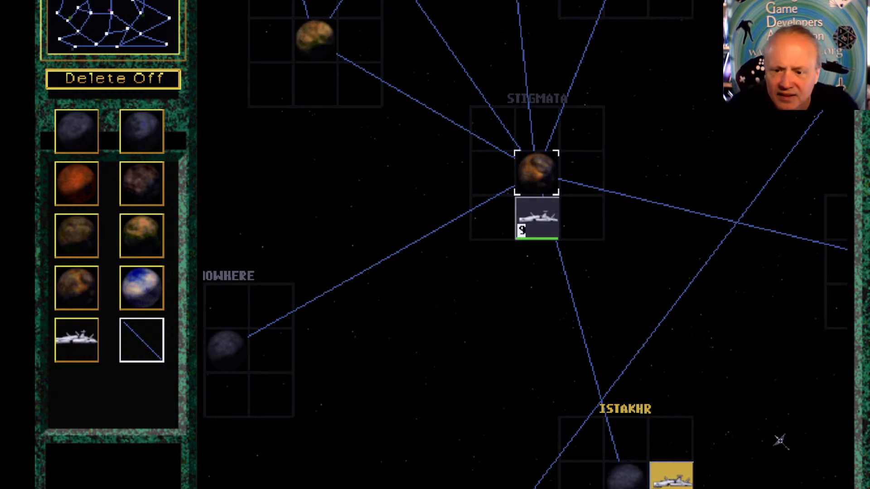
Browse the galaxy map to Kish and inspect the units in its orbiting fleet
{"action": "right_click", "coordinate": [778, 435]}
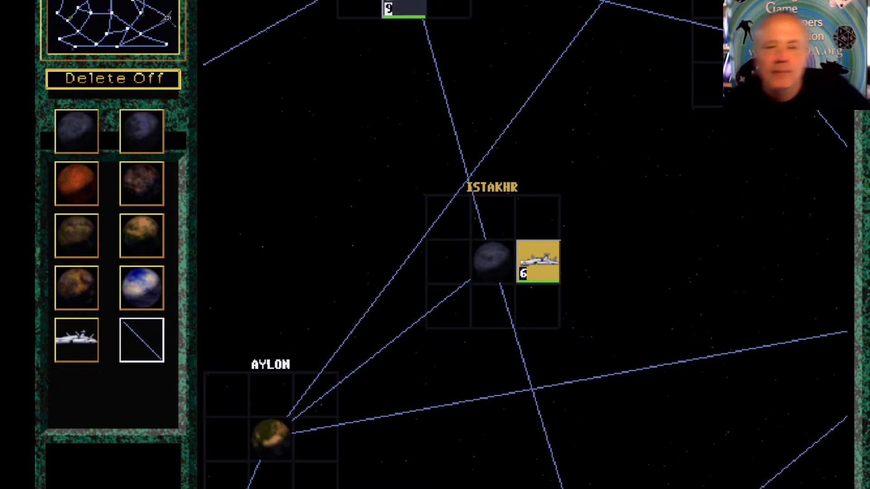
{"action": "mouse_move", "coordinate": [210, 49]}
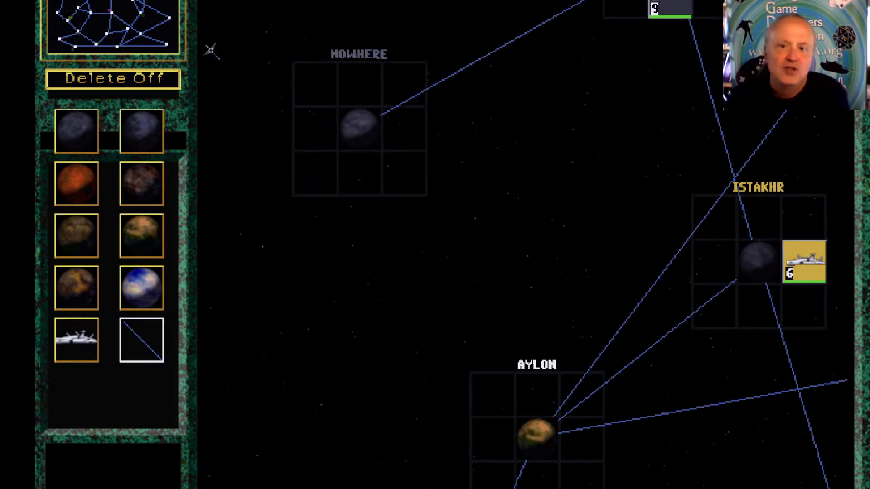
{"action": "left_click", "coordinate": [137, 1]}
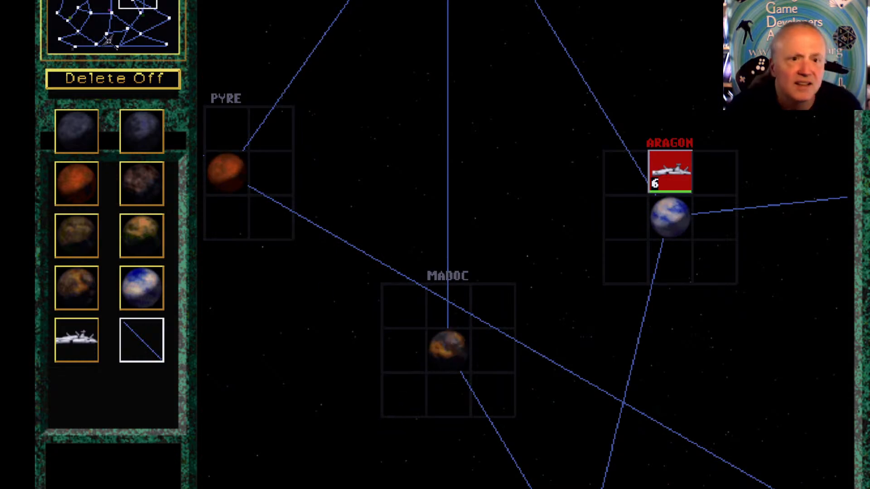
{"action": "left_click", "coordinate": [126, 25]}
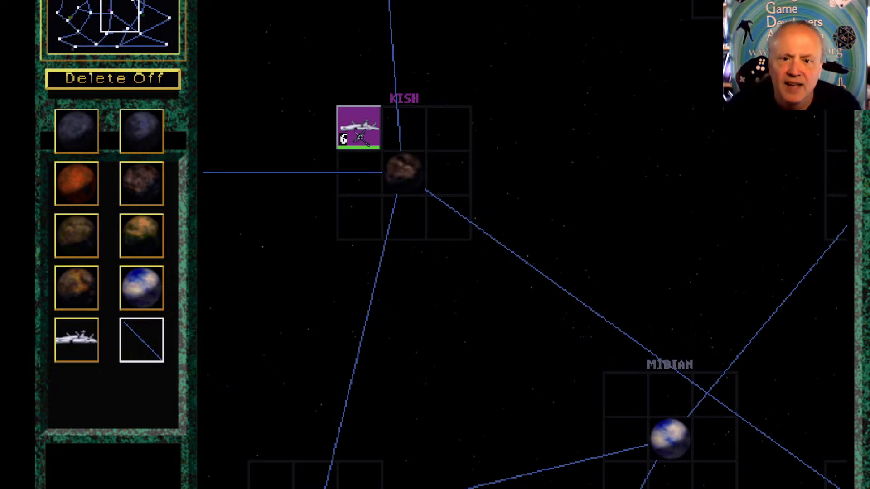
{"action": "left_click", "coordinate": [361, 136]}
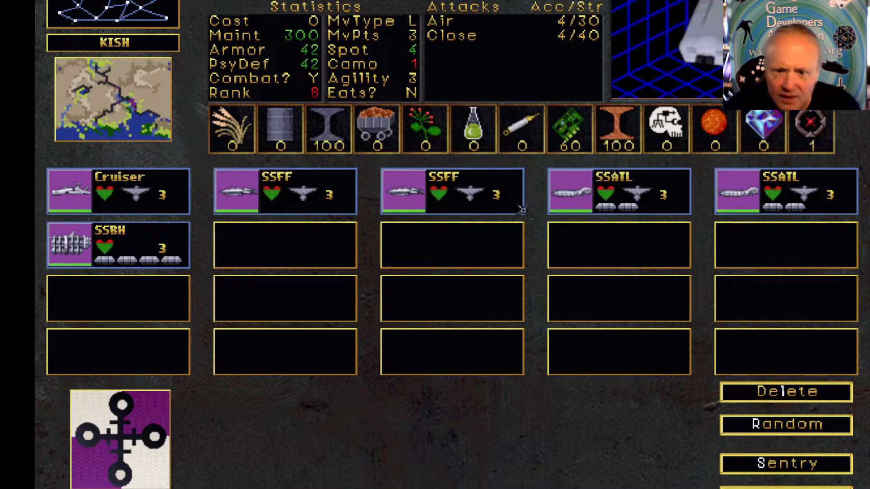
{"action": "mouse_move", "coordinate": [483, 206]}
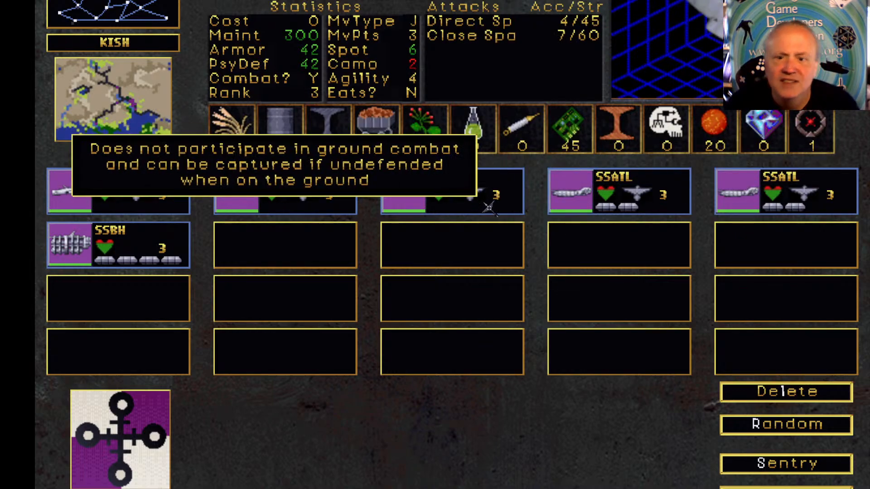
{"action": "left_click", "coordinate": [744, 471]}
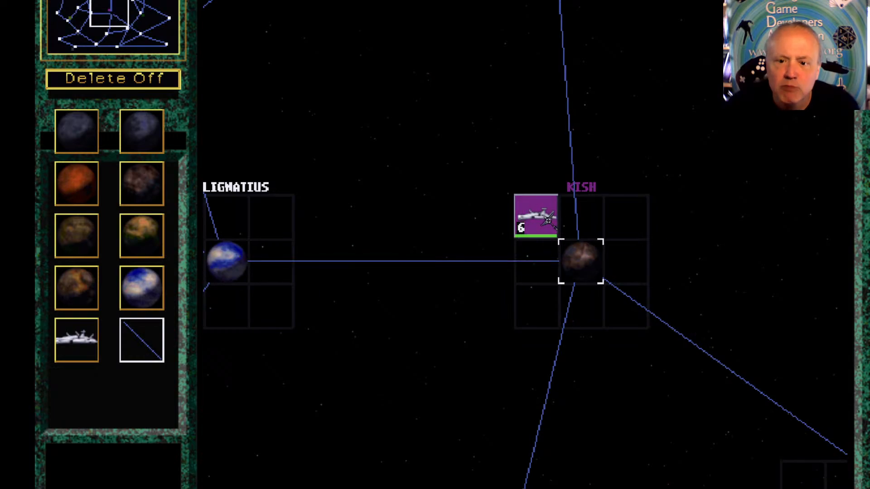
Set the experience of the second SSFF and both SSATL units in the Kish fleet to Green
{"action": "left_click", "coordinate": [548, 220]}
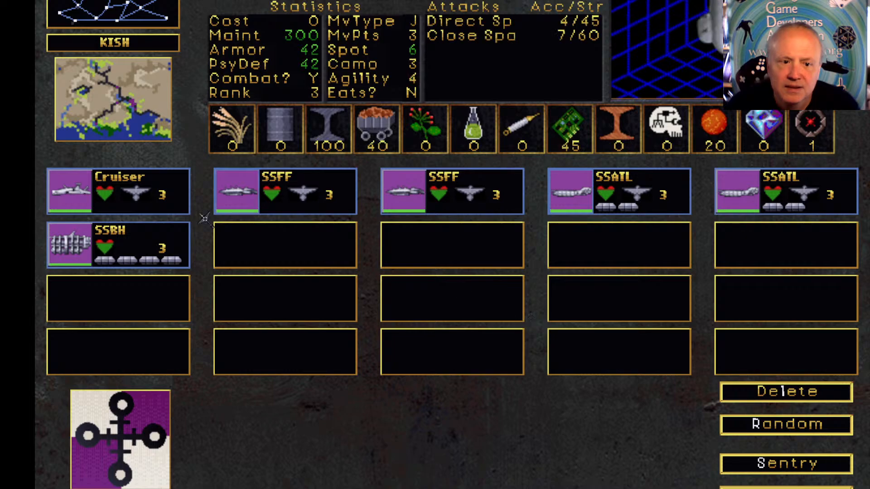
{"action": "right_click", "coordinate": [410, 199]}
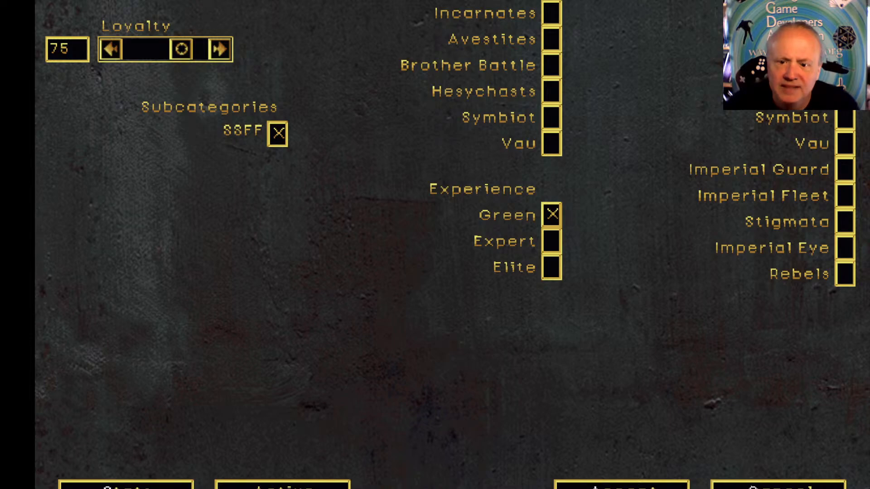
{"action": "left_click", "coordinate": [682, 484]}
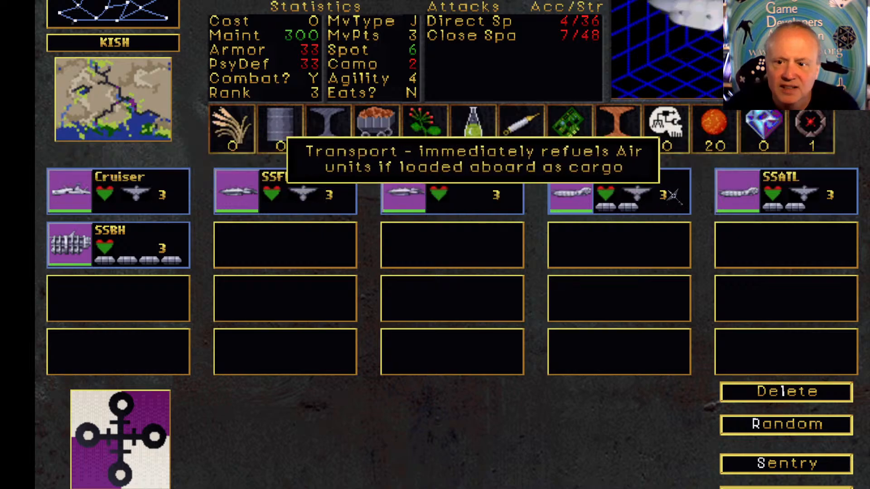
{"action": "right_click", "coordinate": [643, 195]}
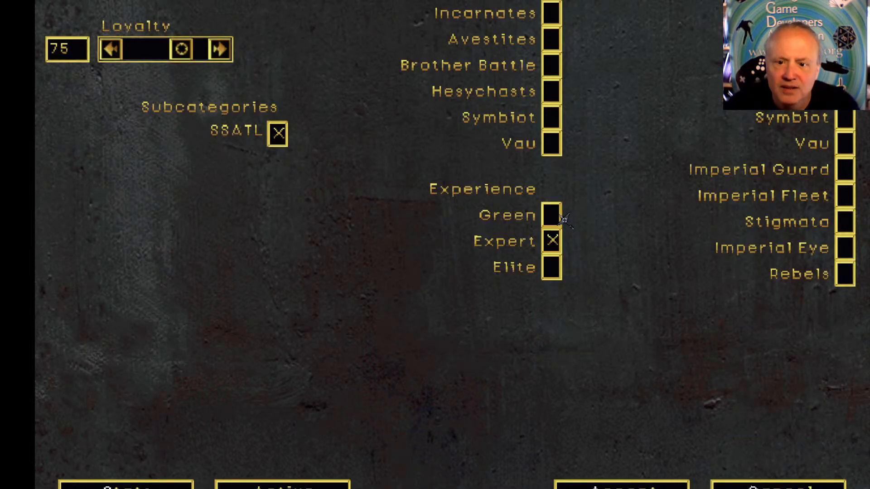
{"action": "left_click", "coordinate": [634, 486]}
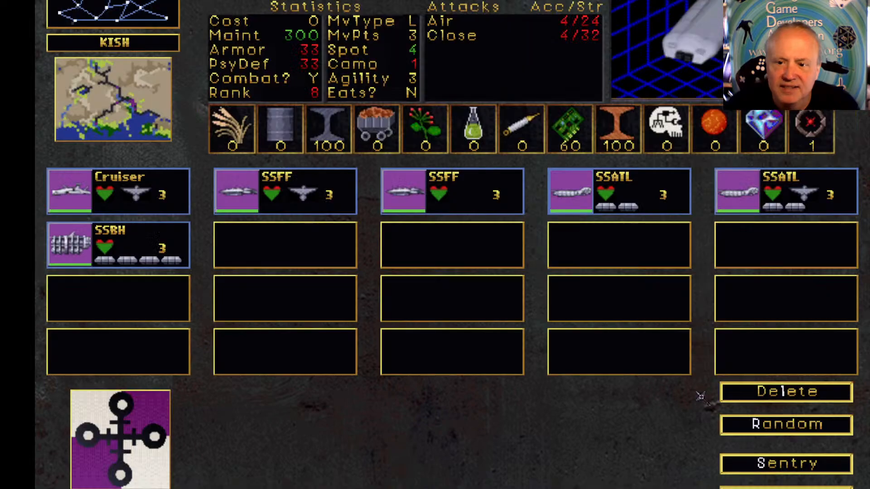
{"action": "right_click", "coordinate": [755, 205]}
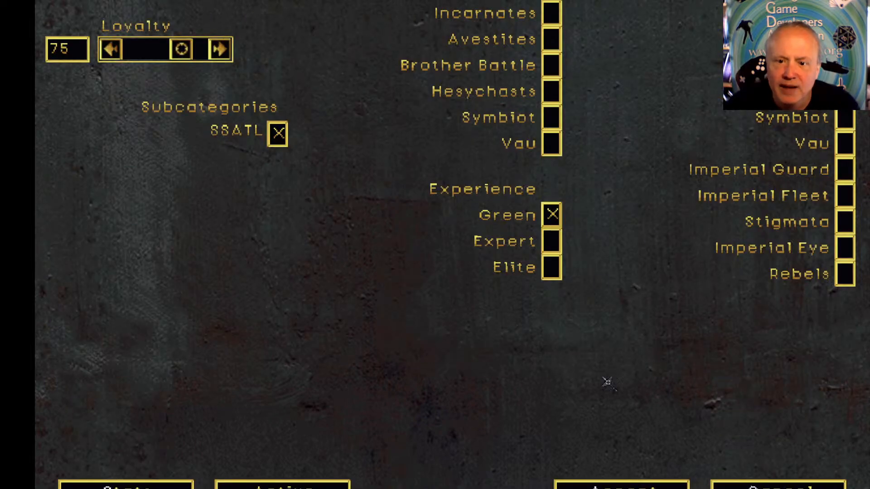
{"action": "left_click", "coordinate": [627, 486]}
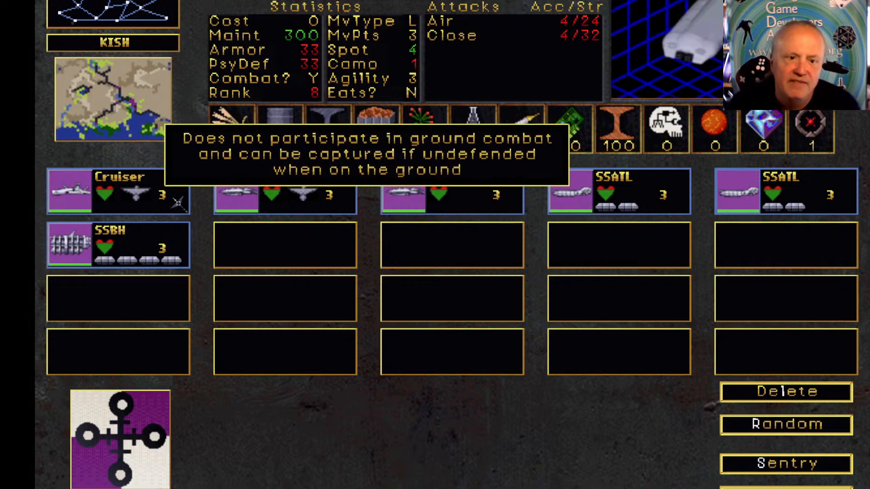
{"action": "mouse_move", "coordinate": [335, 196]}
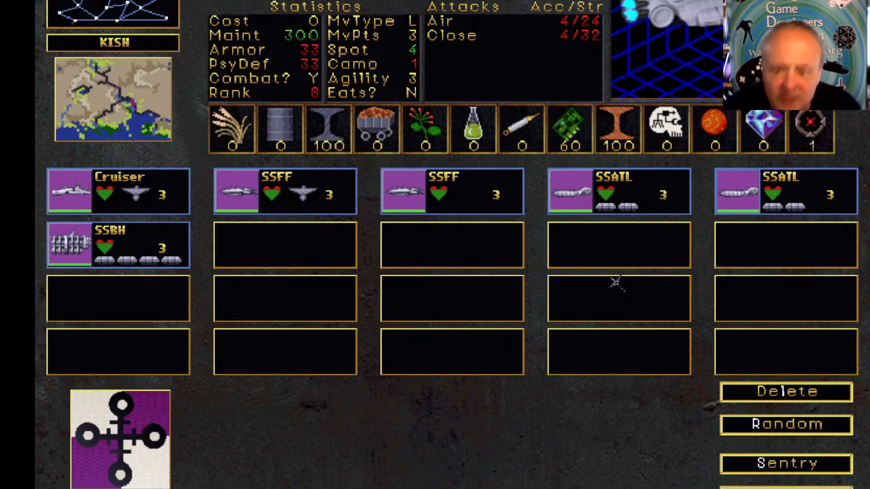
{"action": "left_click", "coordinate": [786, 488]}
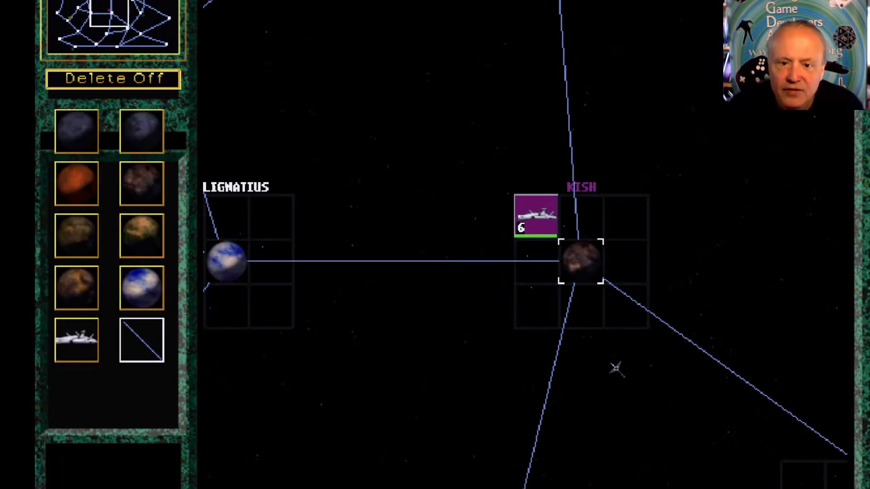
Try to place a space unit on an empty orbit square beside Kish
{"action": "right_click", "coordinate": [631, 318]}
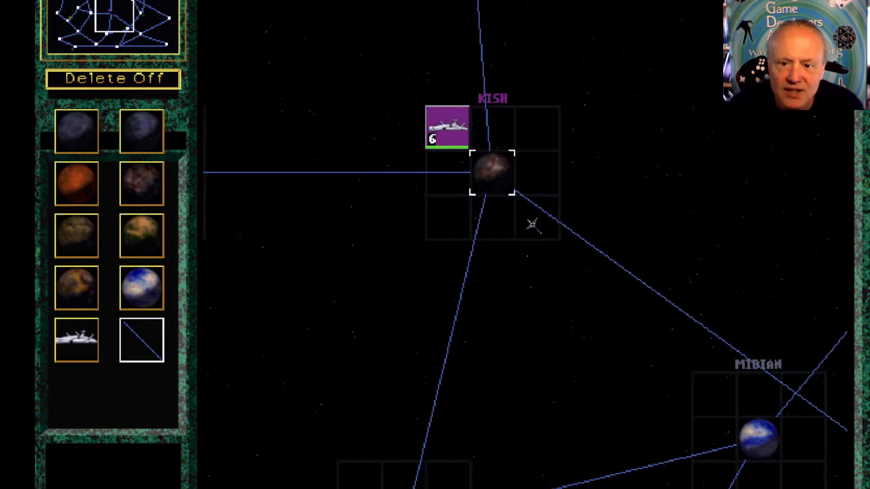
{"action": "left_click", "coordinate": [96, 334]}
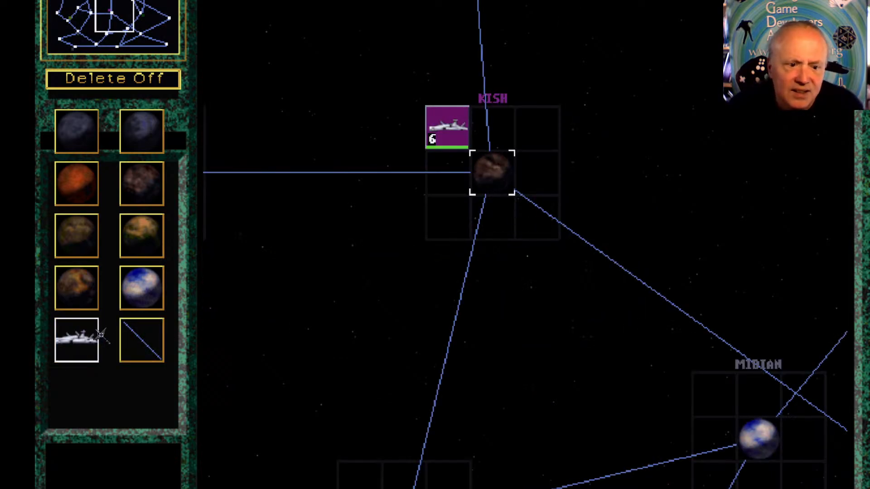
{"action": "left_click", "coordinate": [554, 221]}
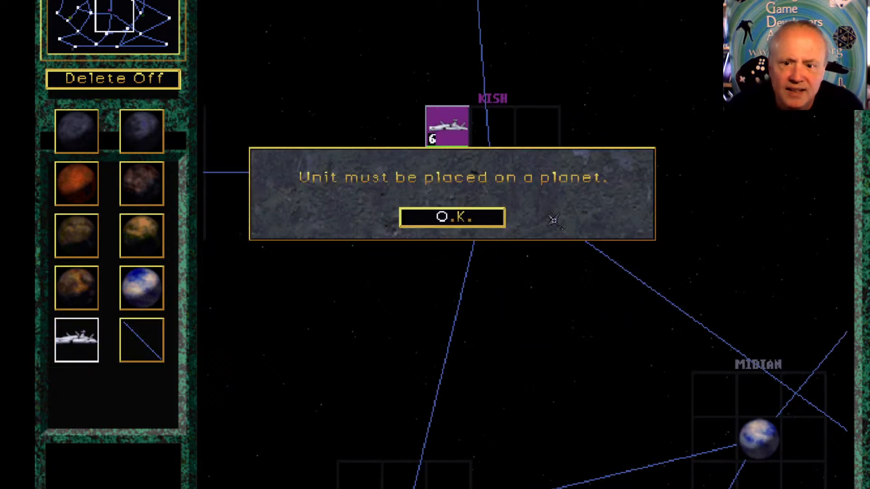
{"action": "left_click", "coordinate": [476, 218]}
{"action": "right_click", "coordinate": [491, 205]}
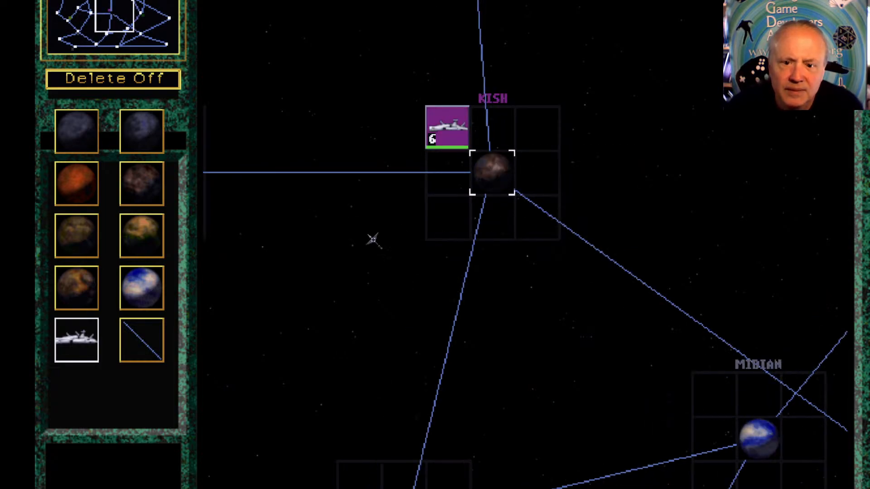
Start a new unit on Kish and review the Dreadnot's stats, leaving without adding it
{"action": "left_click", "coordinate": [498, 184]}
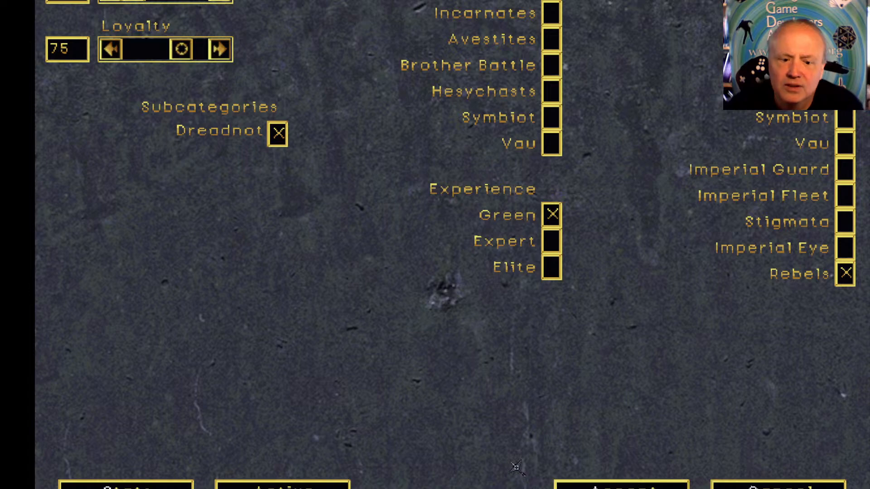
{"action": "left_click", "coordinate": [164, 485]}
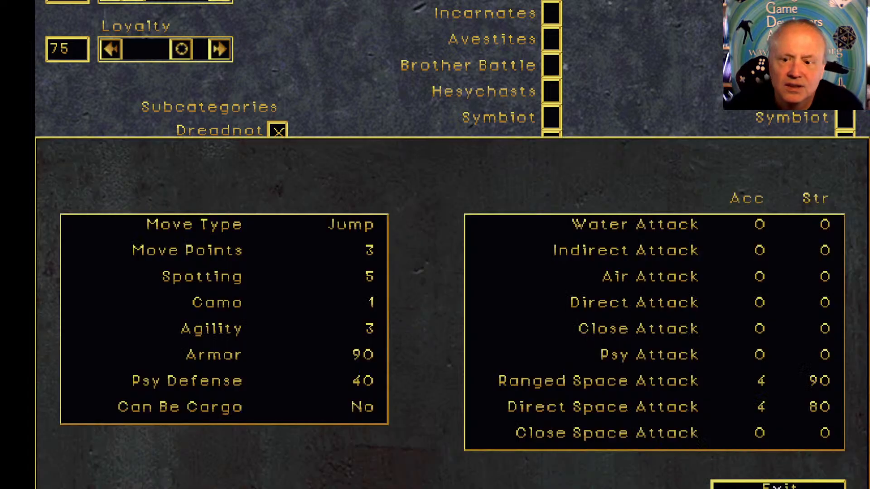
{"action": "left_click", "coordinate": [778, 487]}
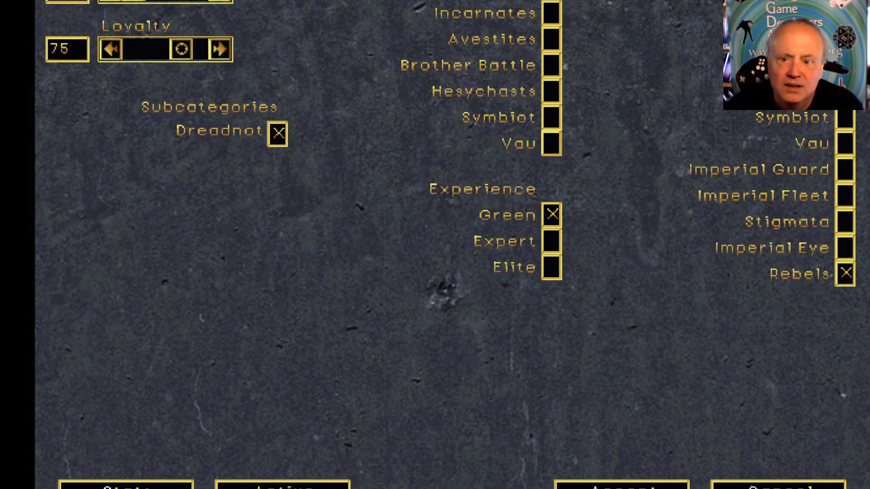
{"action": "left_click", "coordinate": [779, 486]}
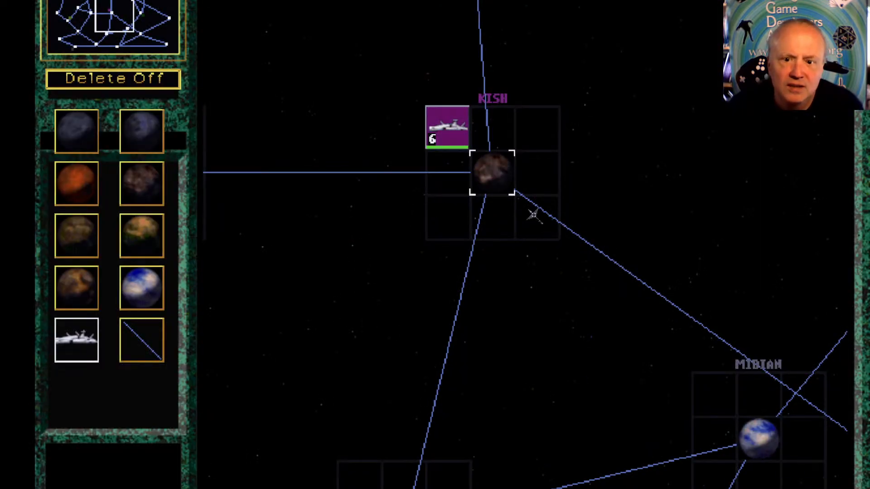
Add orbiting units owned by Rebels to all planets, then open the Rebel fleet at Kish
{"action": "left_click", "coordinate": [77, 2]}
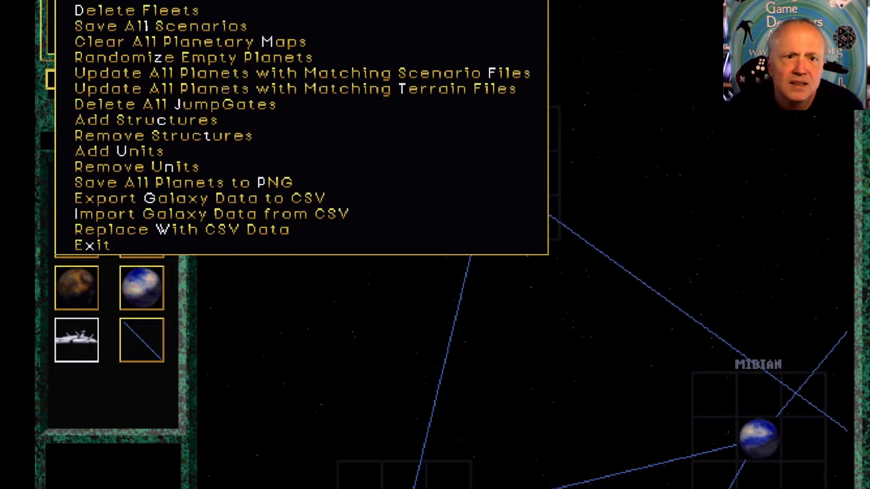
{"action": "left_click", "coordinate": [148, 3]}
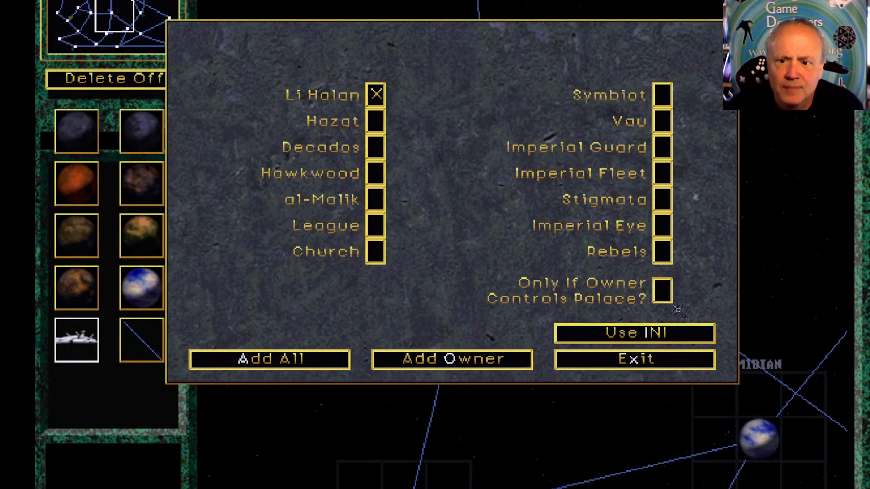
{"action": "left_click", "coordinate": [664, 253]}
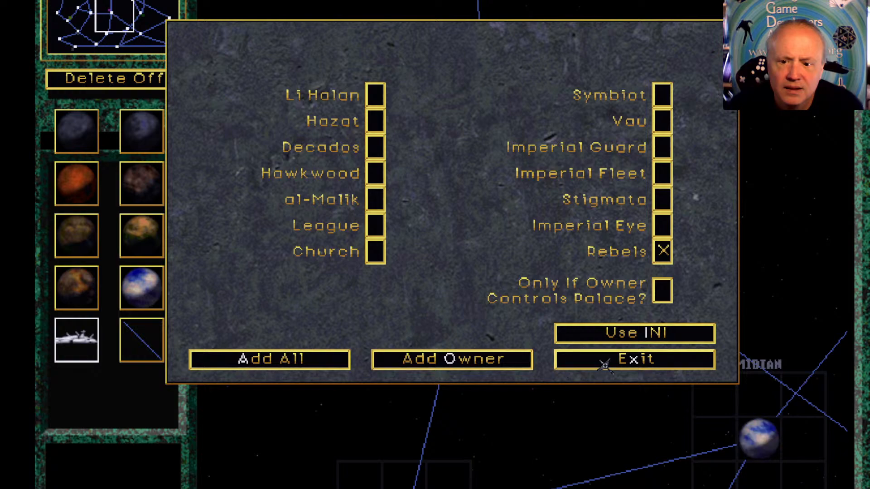
{"action": "left_click", "coordinate": [450, 364]}
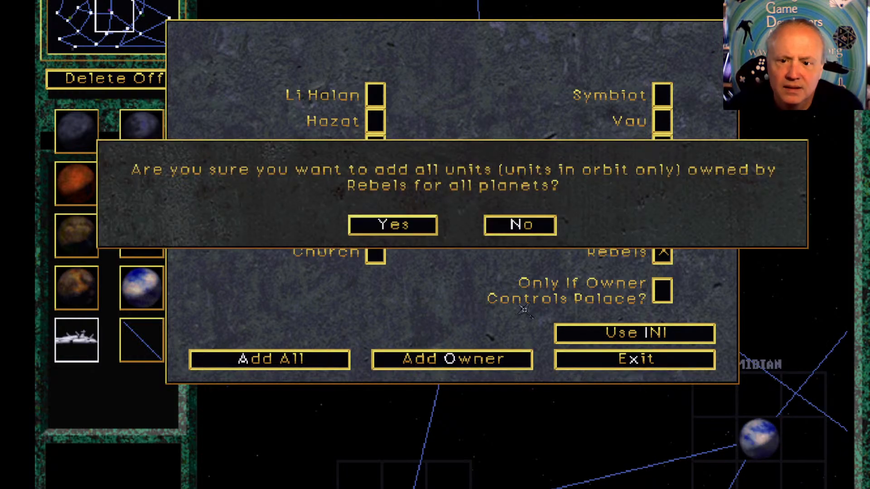
{"action": "left_click", "coordinate": [416, 229]}
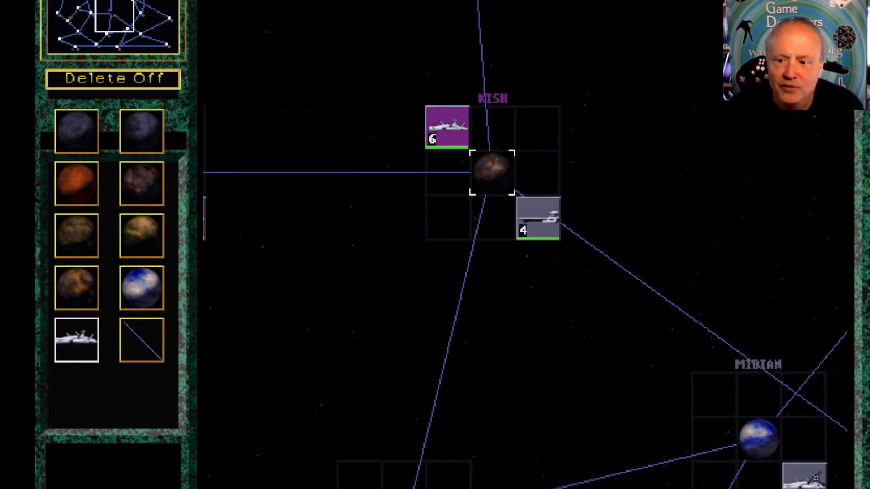
{"action": "left_click", "coordinate": [553, 232]}
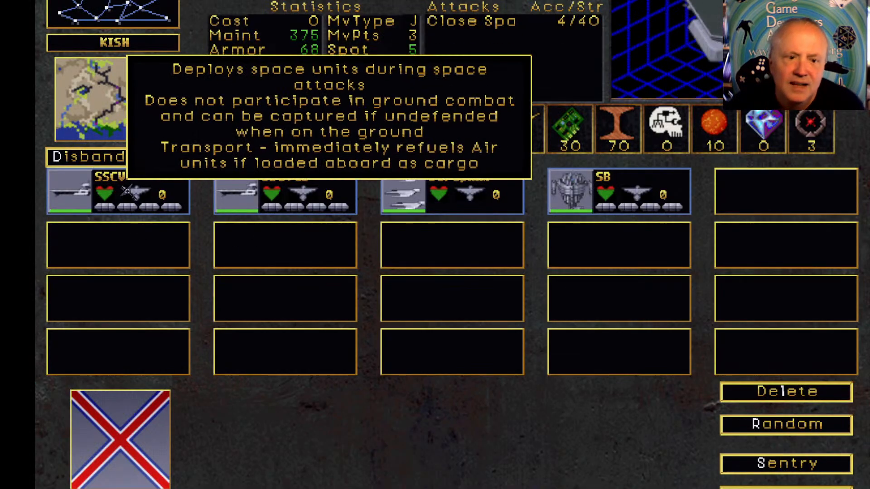
Review the SSCV's unit settings and the SB's stats in the Rebel fleet at Kish, leaving without changes
{"action": "right_click", "coordinate": [128, 191]}
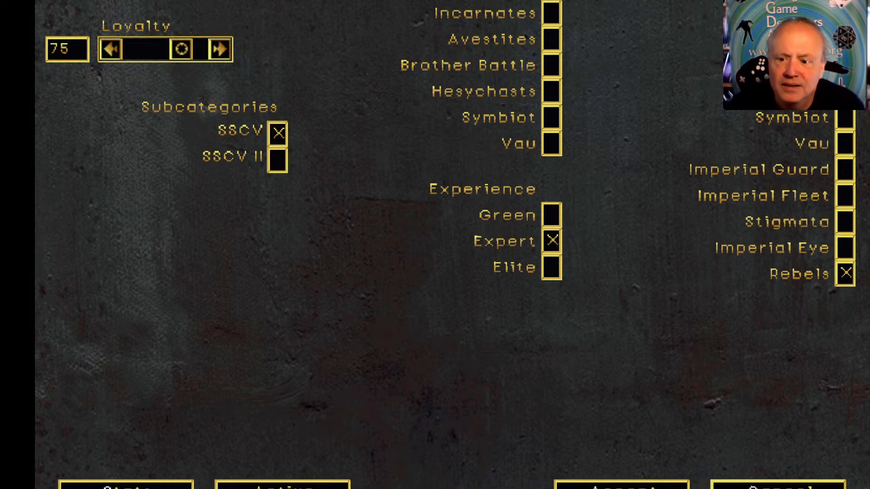
{"action": "left_click", "coordinate": [770, 487]}
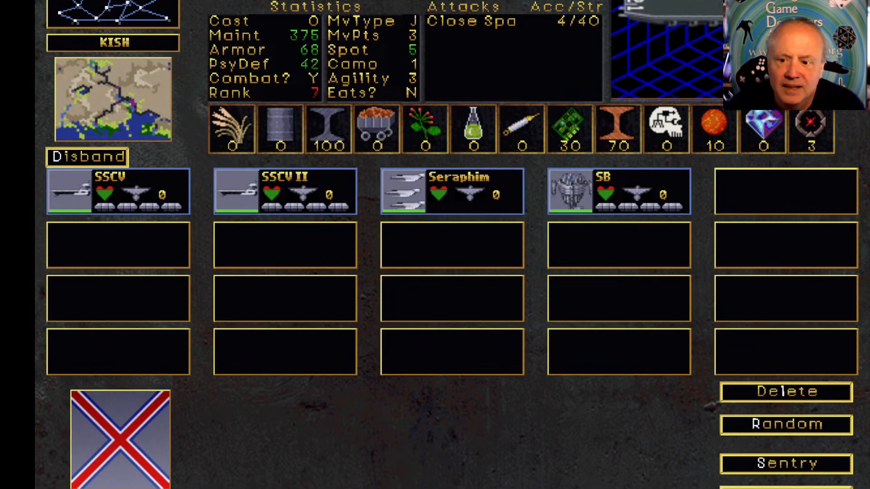
{"action": "left_click", "coordinate": [770, 488]}
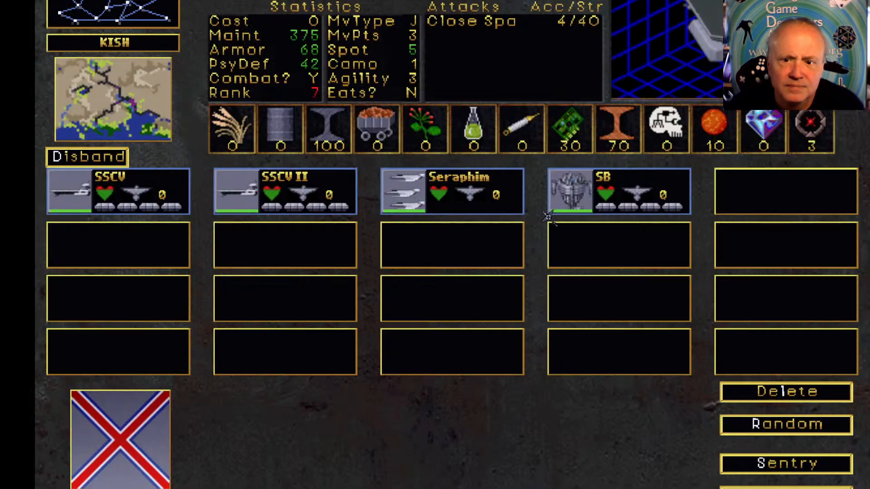
{"action": "left_click", "coordinate": [547, 218]}
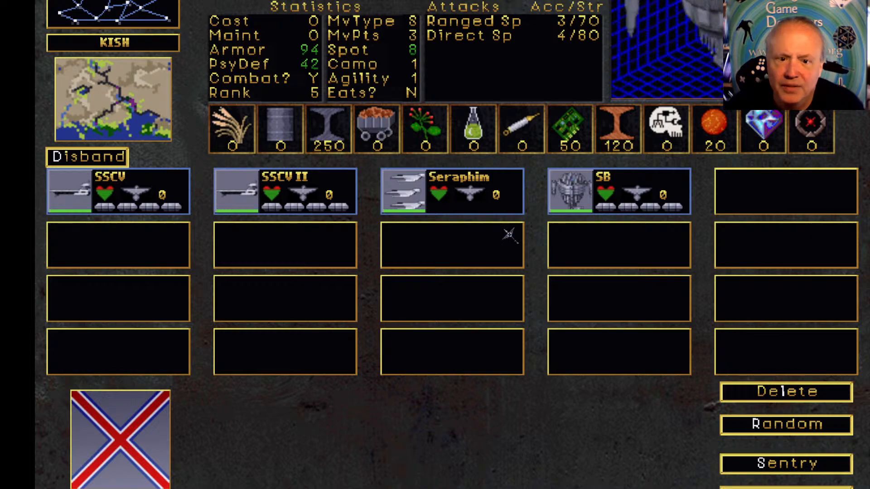
{"action": "key", "text": "Escape"}
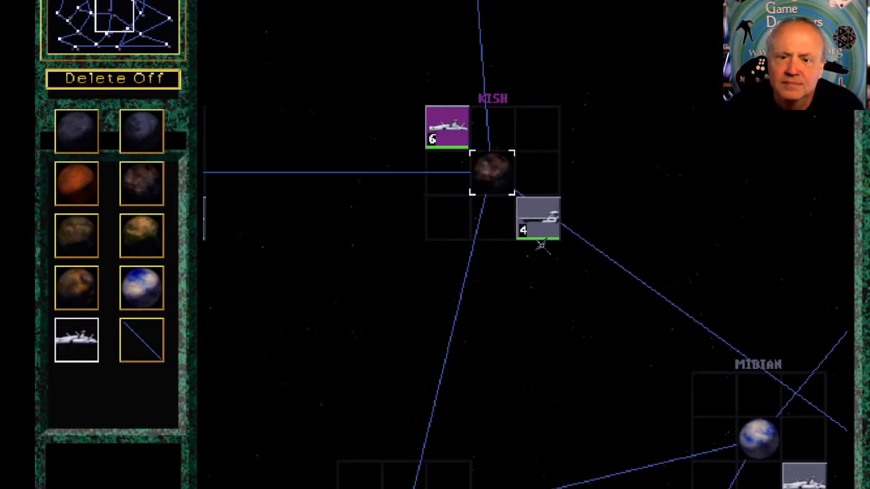
Open the planet Kish for editing and locate its palace on the planet map
{"action": "mouse_move", "coordinate": [469, 2]}
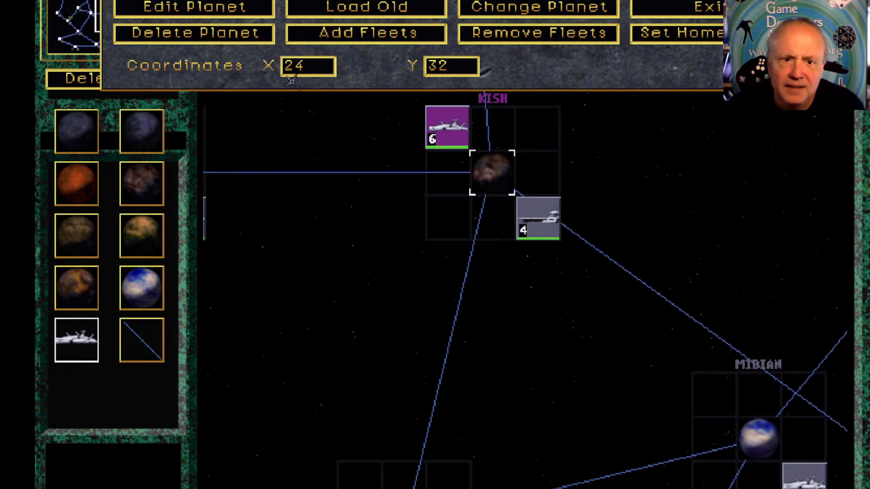
{"action": "left_click", "coordinate": [240, 8]}
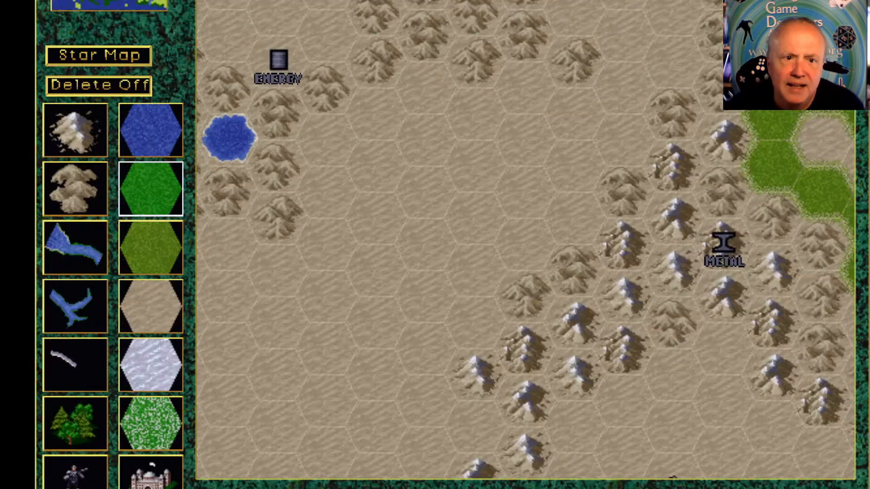
{"action": "left_click", "coordinate": [101, 1]}
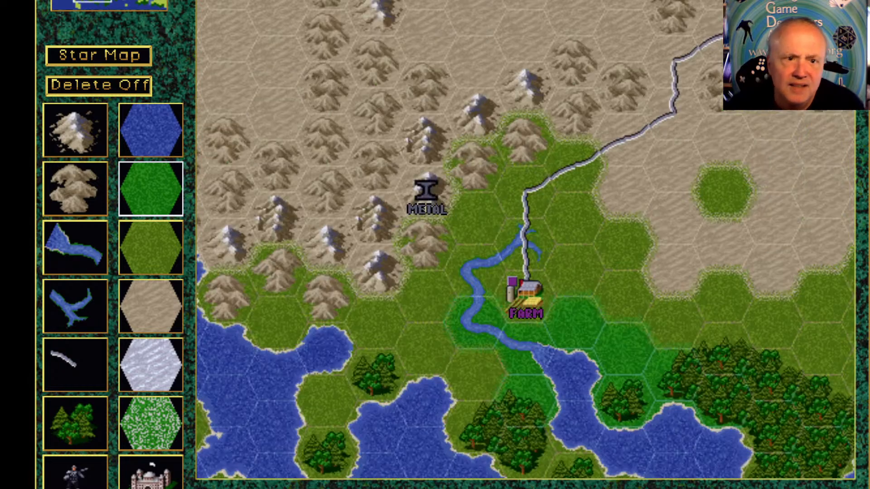
{"action": "left_click", "coordinate": [101, 1]}
{"action": "left_click", "coordinate": [98, 2]}
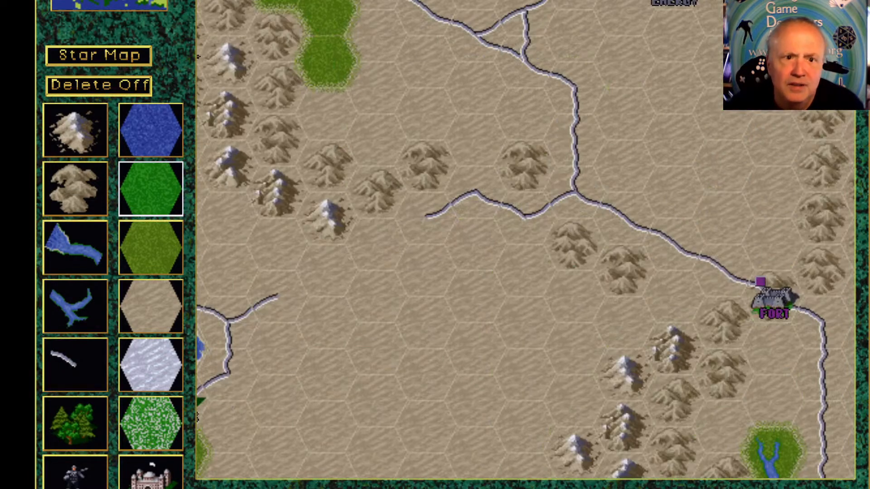
{"action": "left_click", "coordinate": [103, 1]}
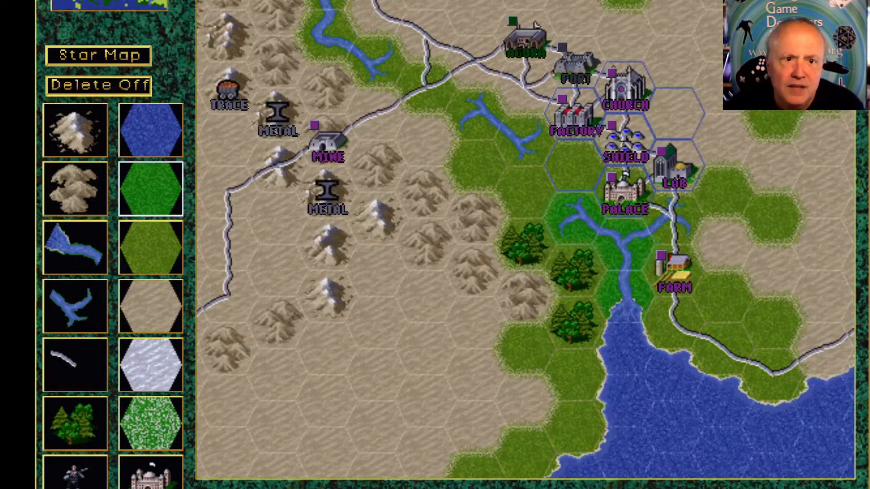
Inspect the units in Kish's palace, including an Infantry unit's settings, and the units and goods in the agora
{"action": "left_click", "coordinate": [621, 194]}
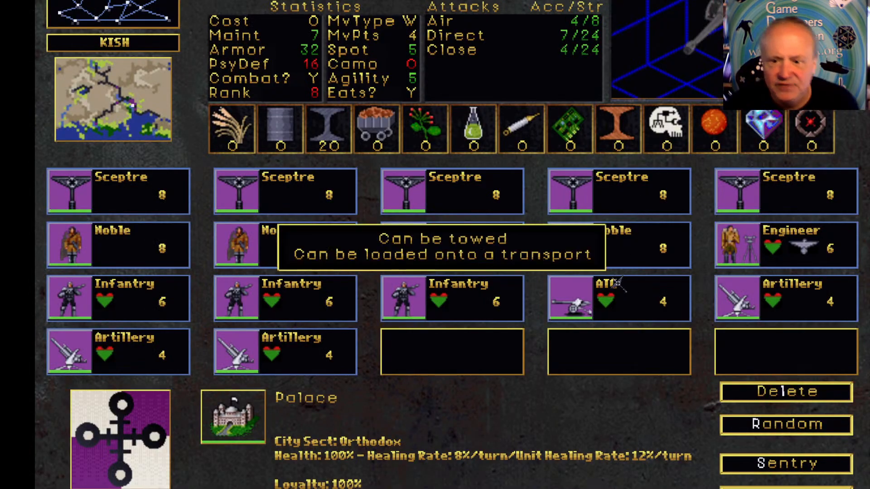
{"action": "right_click", "coordinate": [462, 299]}
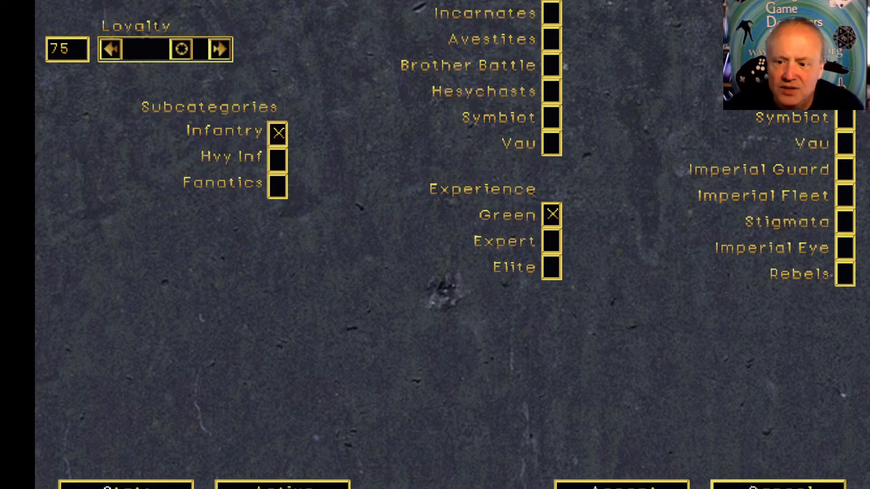
{"action": "key", "text": "Escape"}
{"action": "key", "text": "Escape"}
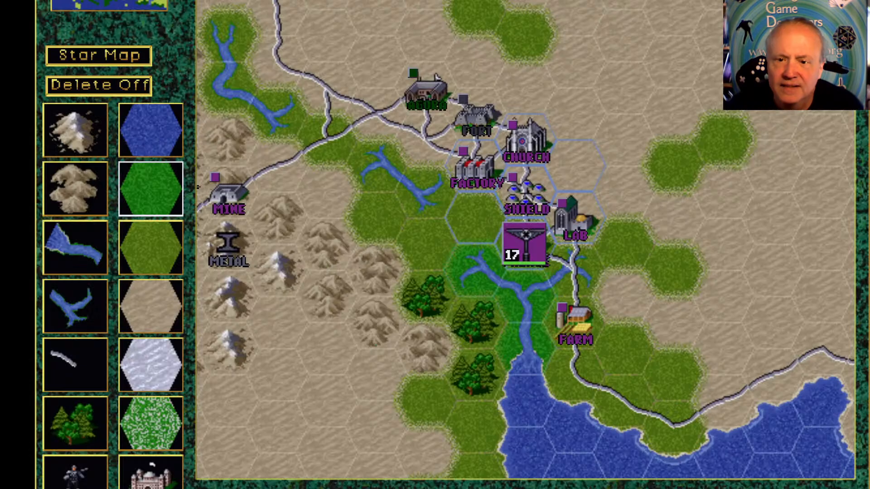
{"action": "left_click", "coordinate": [436, 76]}
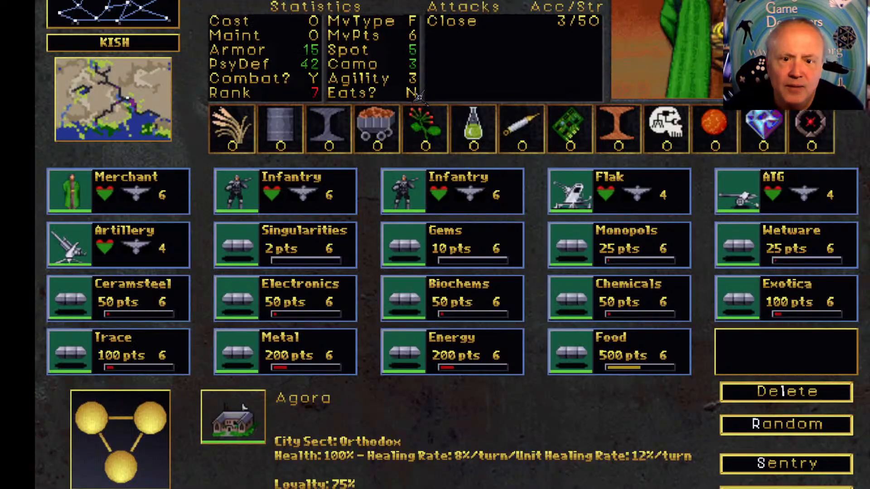
{"action": "key", "text": "Escape"}
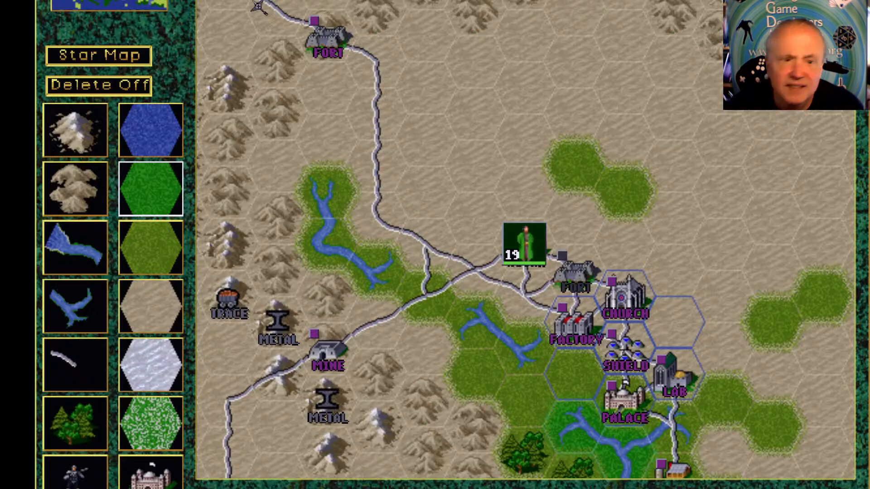
Examine the units at the northern farm and at the fort beside the agora, and check the mountain ruins
{"action": "left_click", "coordinate": [102, 1]}
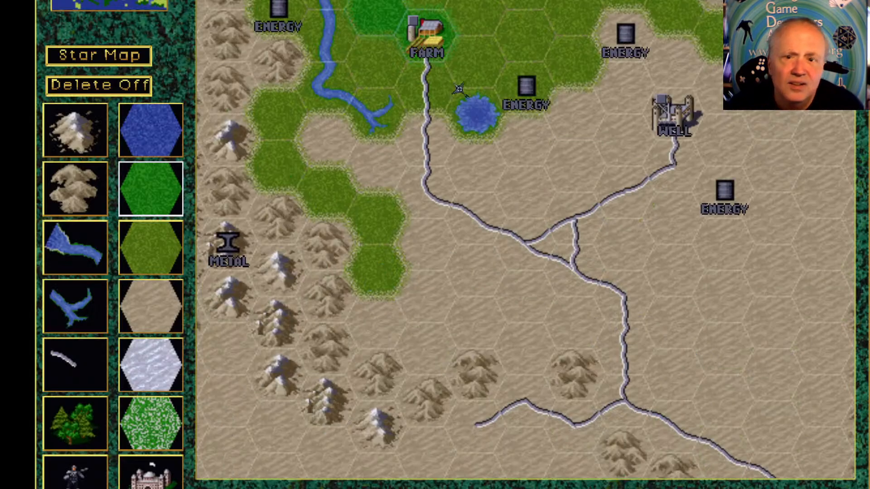
{"action": "left_click", "coordinate": [412, 51]}
{"action": "key", "text": "Escape"}
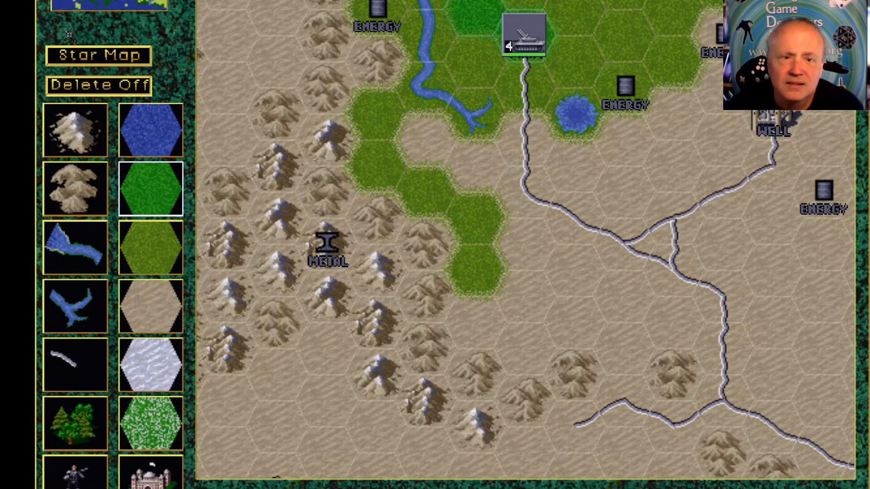
{"action": "left_click", "coordinate": [100, 3]}
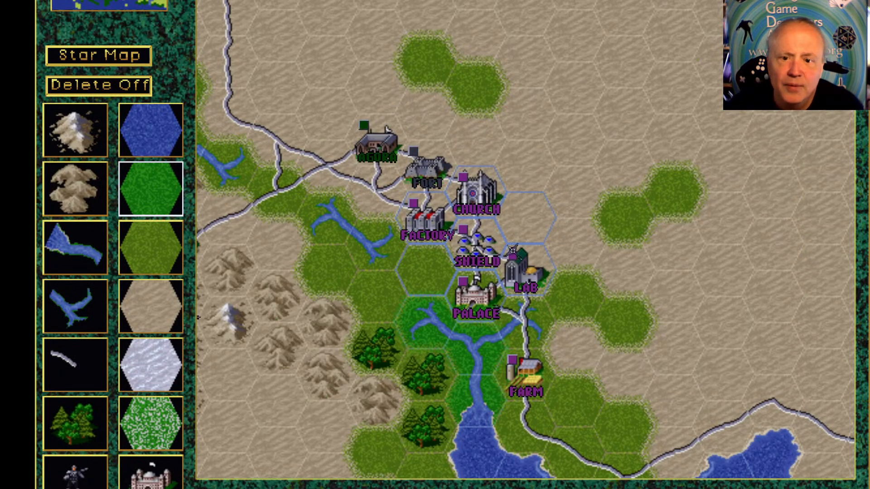
{"action": "left_click", "coordinate": [430, 167]}
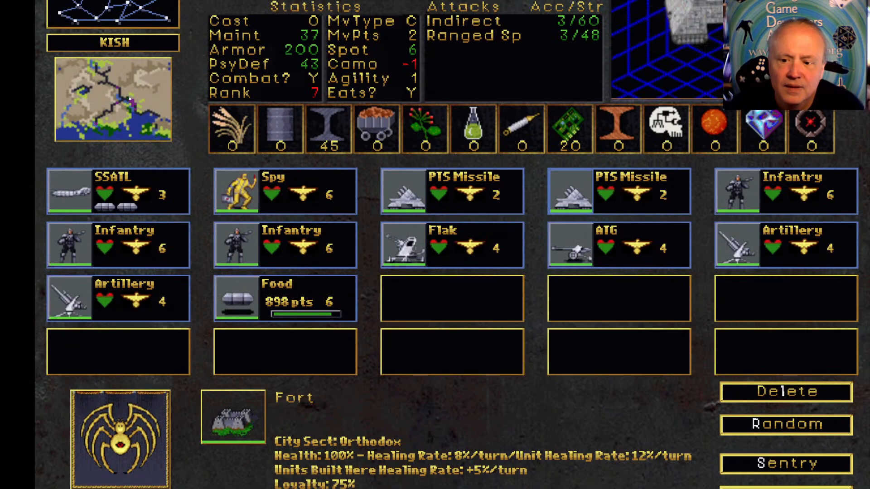
{"action": "key", "text": "Escape"}
{"action": "left_click", "coordinate": [109, 2]}
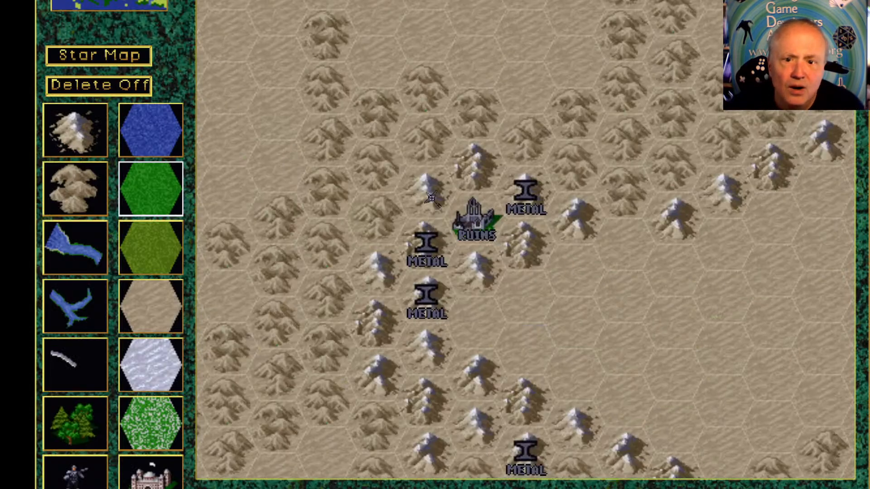
{"action": "right_click", "coordinate": [484, 227]}
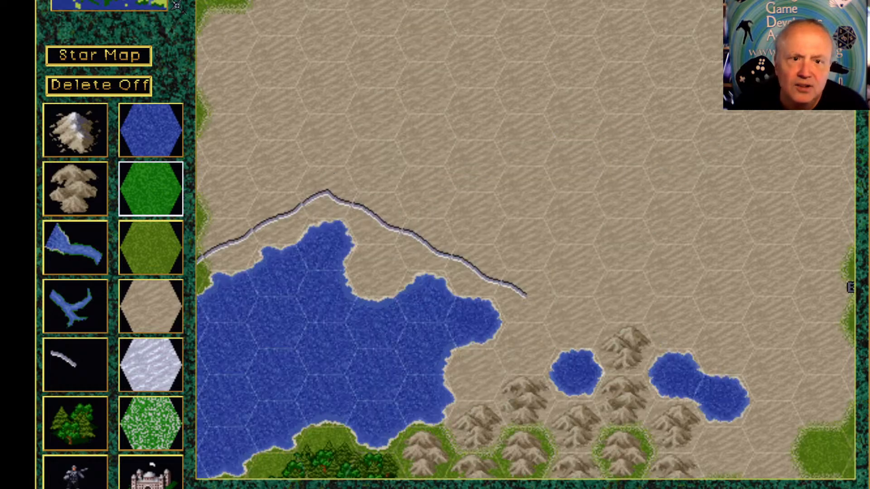
Open the Monastery's ownership settings and add units to it with Rebels as the owner
{"action": "left_click", "coordinate": [166, 8]}
{"action": "right_click", "coordinate": [710, 14]}
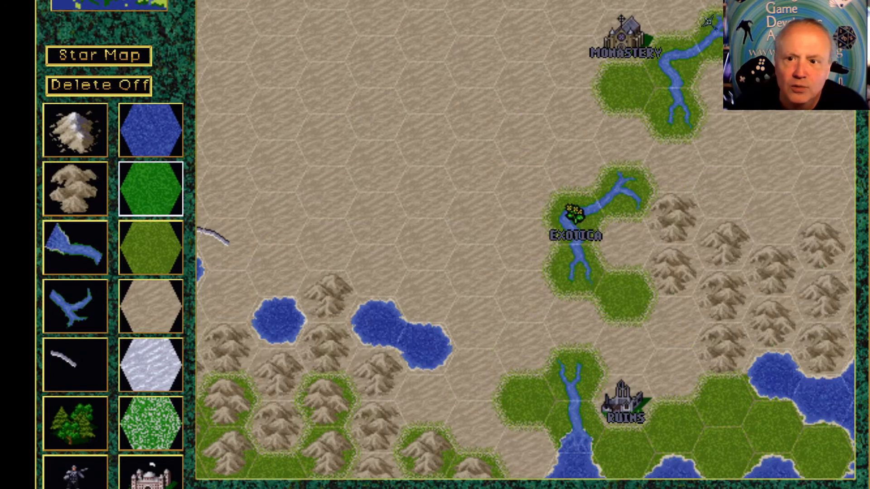
{"action": "left_click", "coordinate": [626, 33]}
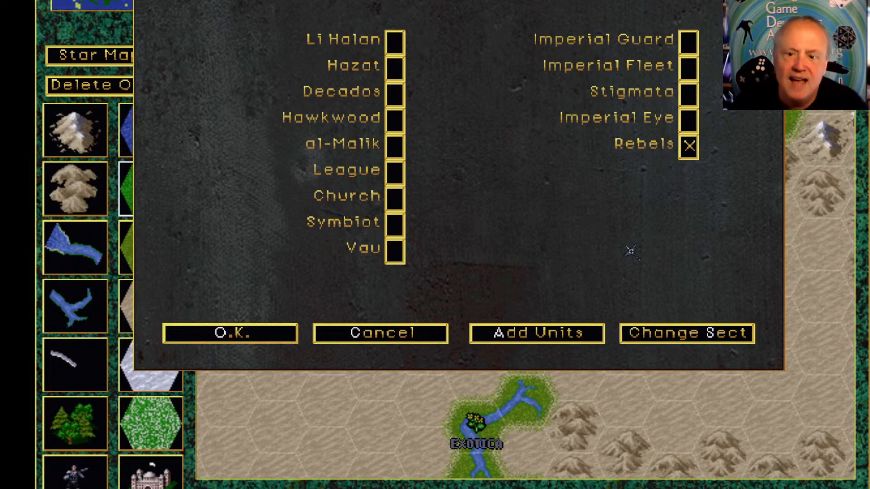
{"action": "left_click", "coordinate": [588, 337]}
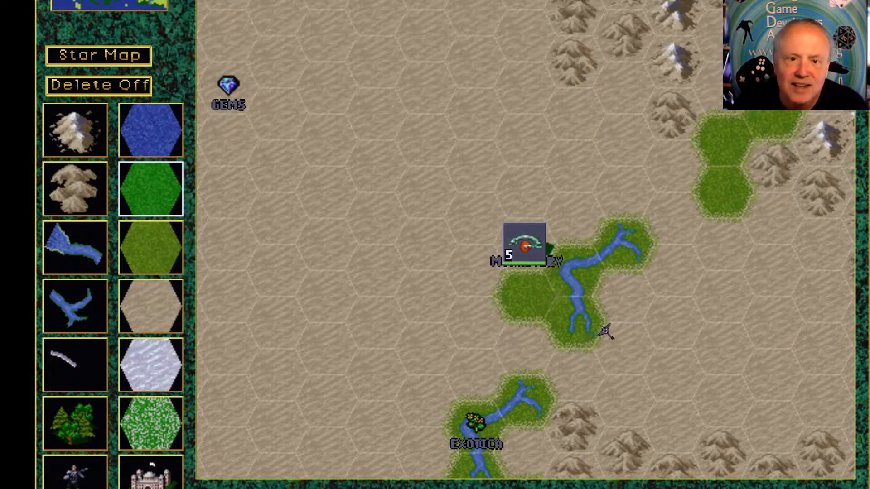
Add two more batches of random units to the Monastery's unit stack
{"action": "left_click", "coordinate": [538, 252]}
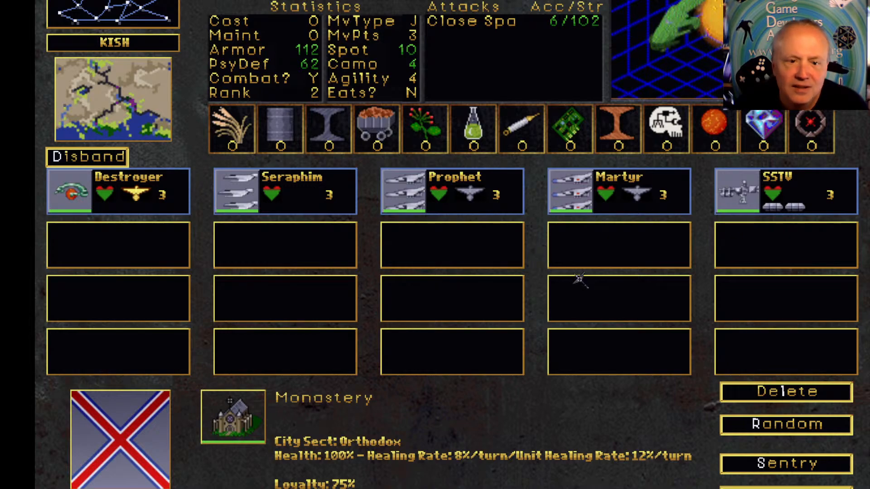
{"action": "left_click", "coordinate": [814, 426]}
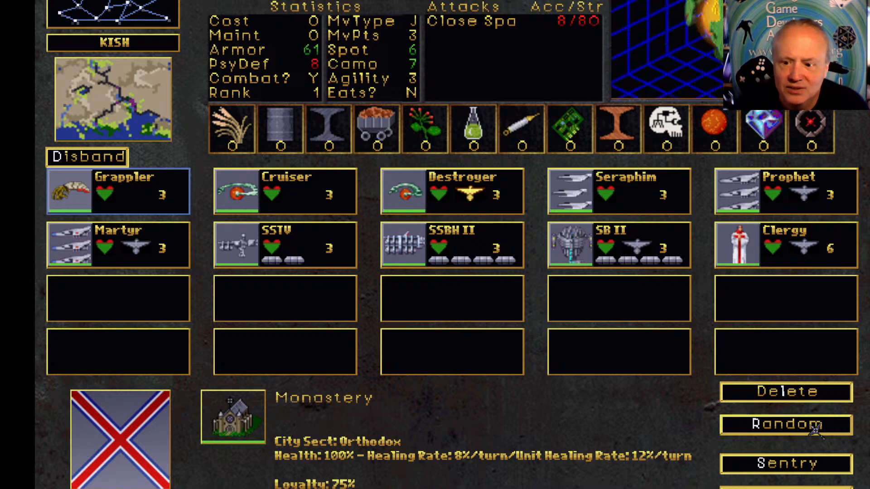
{"action": "left_click", "coordinate": [814, 427]}
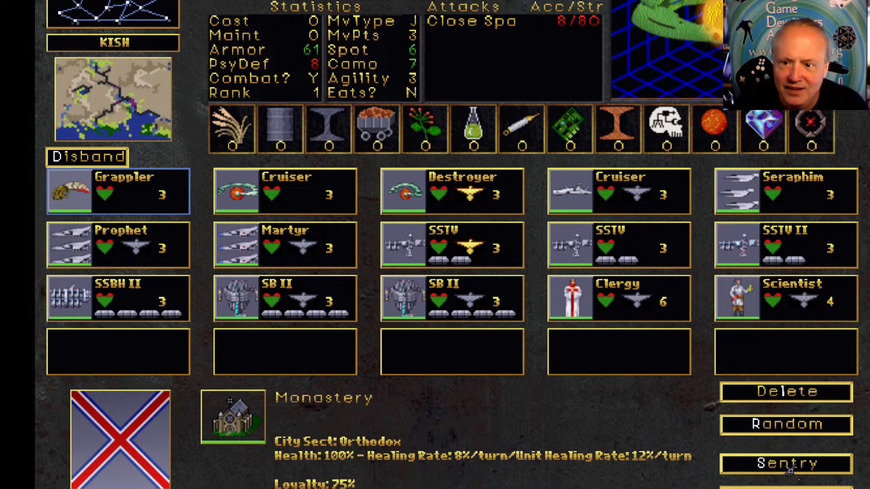
{"action": "key", "text": "Escape"}
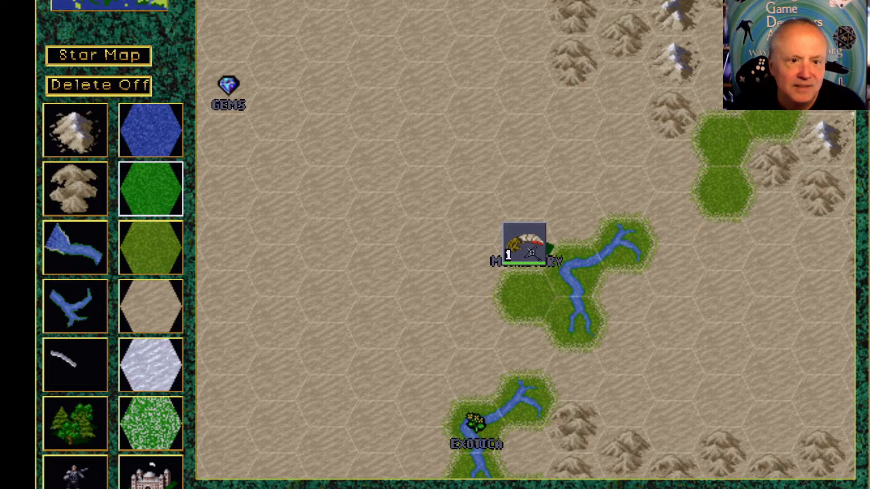
Turn on delete mode, delete the Monastery beneath the unit stack, and exit Kish's planet map to the star map
{"action": "left_click", "coordinate": [144, 89]}
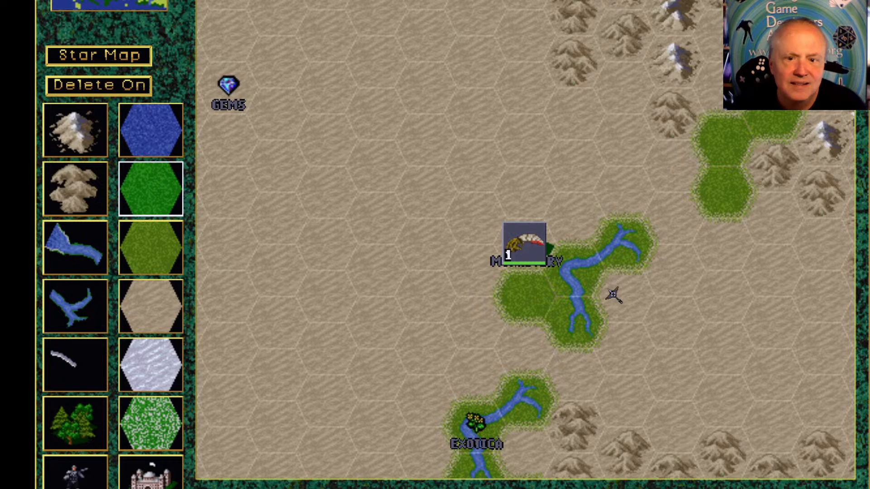
{"action": "left_click", "coordinate": [536, 256]}
{"action": "left_click", "coordinate": [785, 488]}
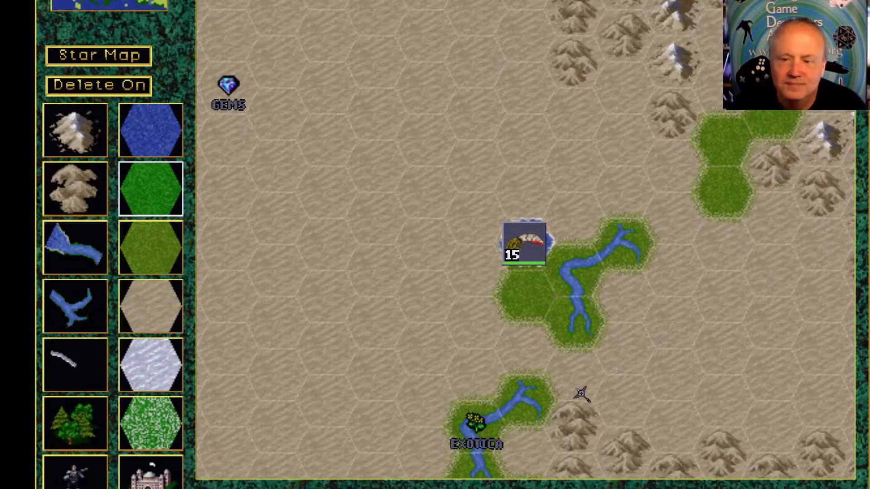
{"action": "left_click", "coordinate": [75, 1]}
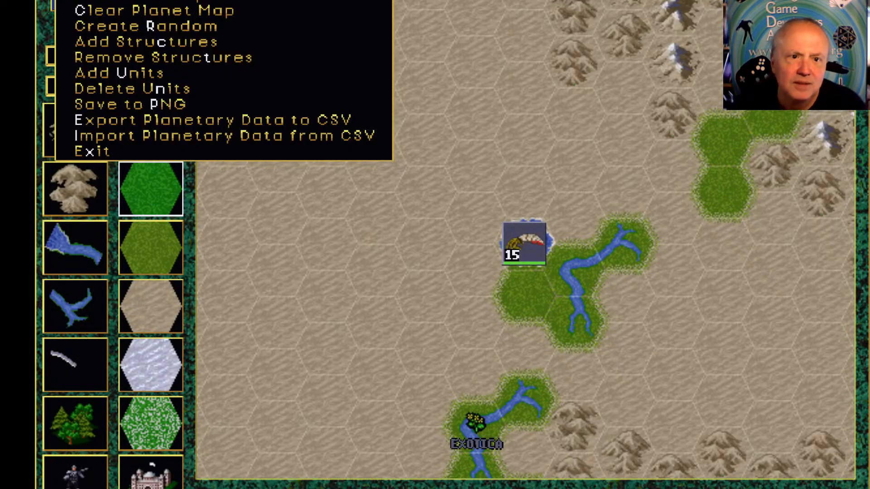
{"action": "left_click", "coordinate": [142, 154]}
Load the MyMod galaxy file GALAXY.GAL from the C:\MOD\MyMod\GAL folder
{"action": "left_click", "coordinate": [75, 1]}
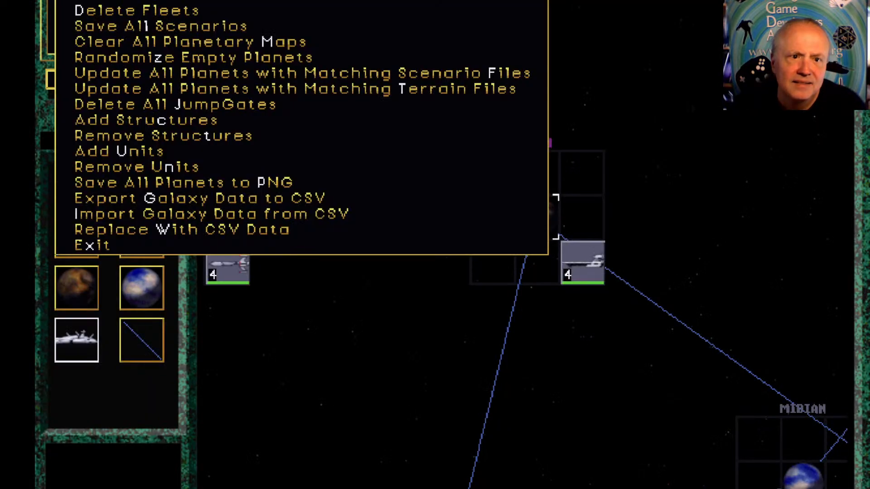
{"action": "left_click", "coordinate": [118, 0]}
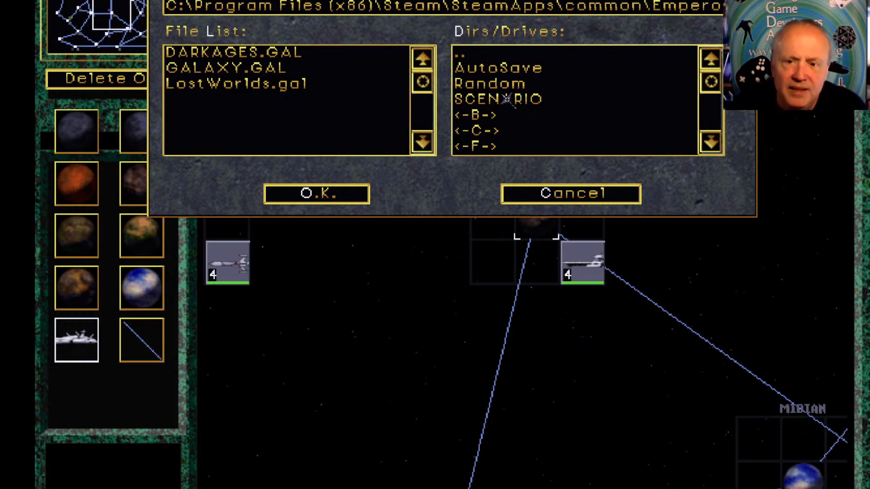
{"action": "double_click", "coordinate": [518, 131]}
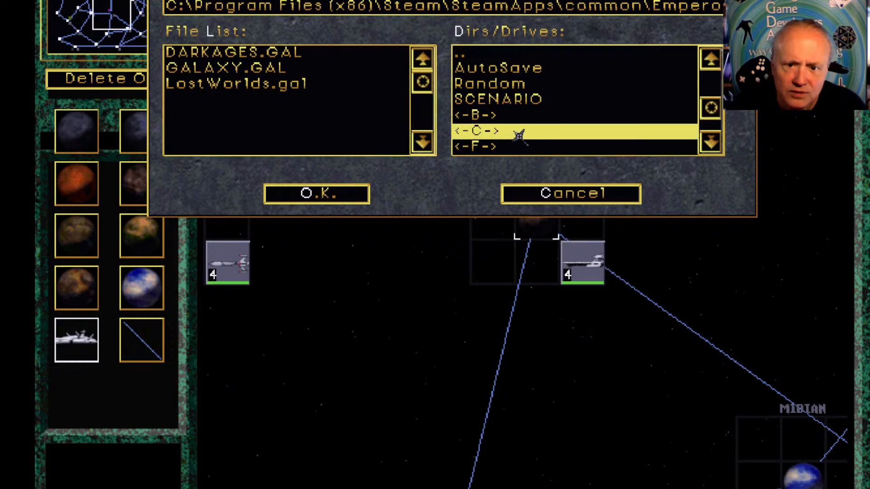
{"action": "left_click", "coordinate": [715, 119]}
{"action": "double_click", "coordinate": [525, 101]}
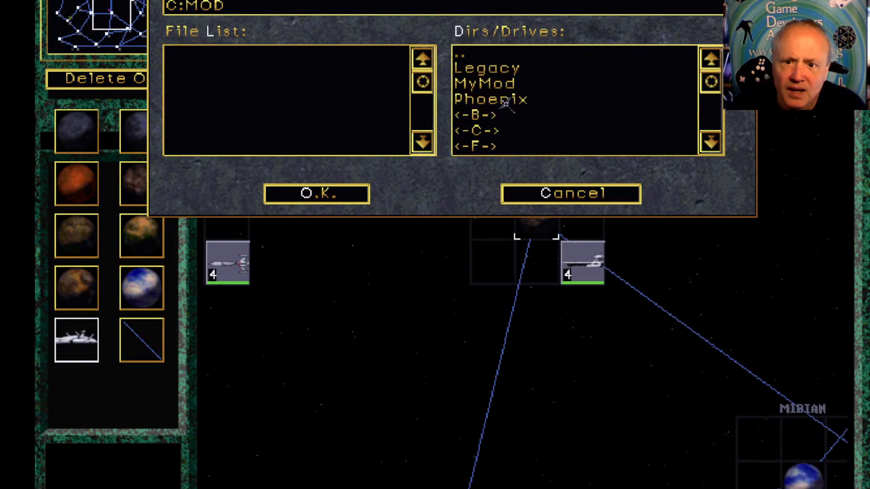
{"action": "double_click", "coordinate": [508, 83]}
{"action": "double_click", "coordinate": [489, 68]}
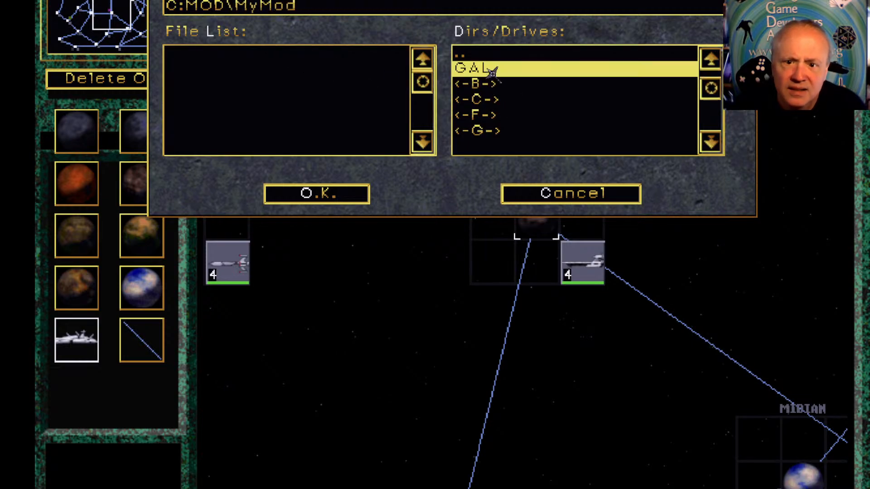
{"action": "double_click", "coordinate": [271, 57]}
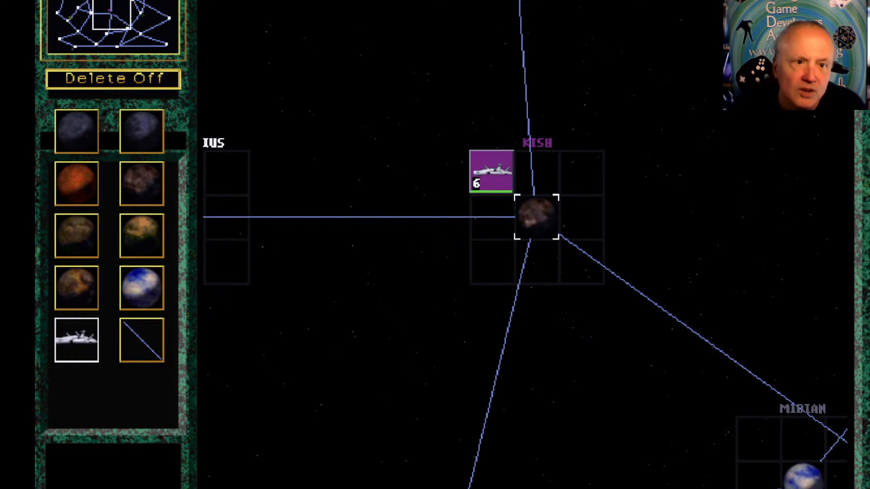
Save the loaded galaxy as heck.gal in the game's default galaxy folder
{"action": "left_click", "coordinate": [82, 0]}
{"action": "left_click", "coordinate": [104, 1]}
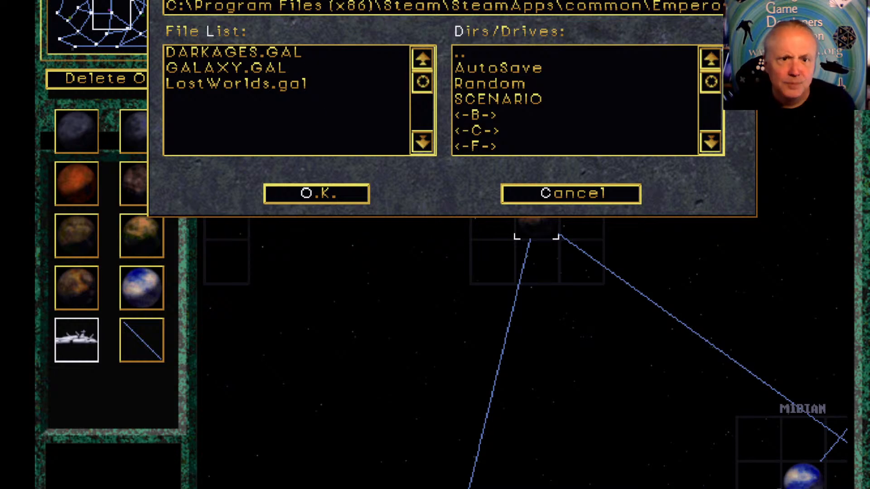
{"action": "left_click", "coordinate": [721, 121]}
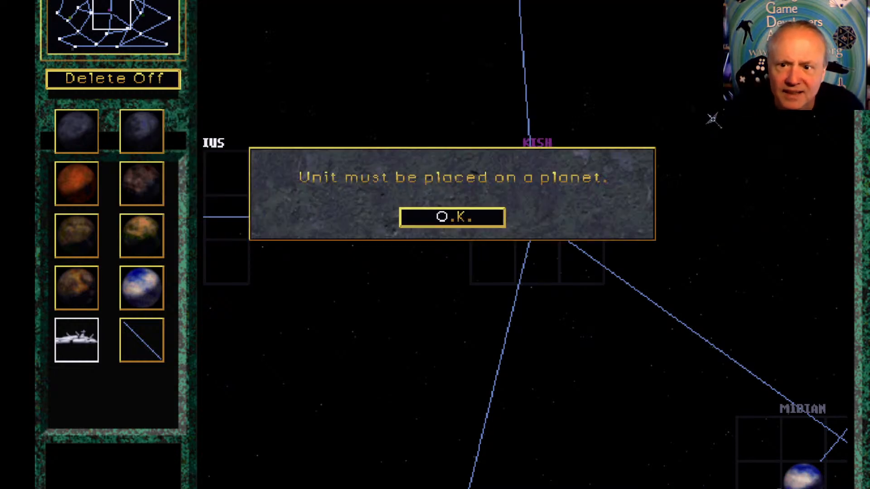
{"action": "left_click", "coordinate": [465, 223]}
Save the galaxy into the mod's own folder, C:\MOD\MyMod\GAL
{"action": "left_click", "coordinate": [91, 1]}
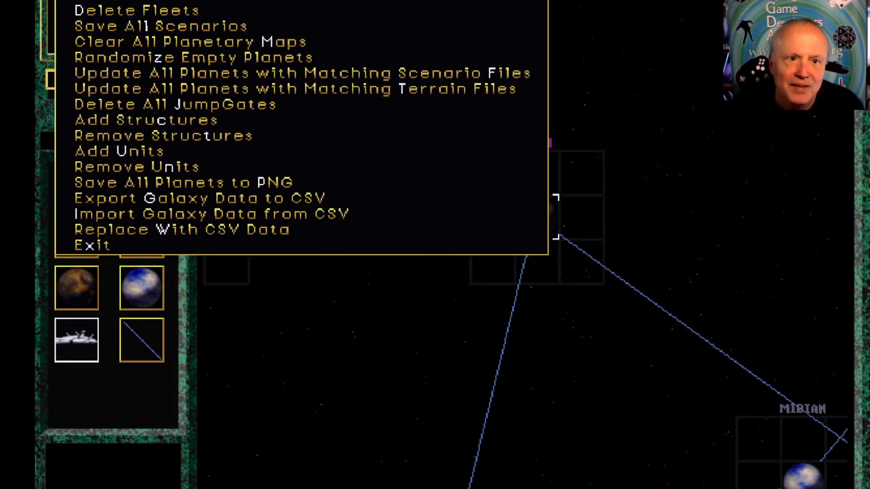
{"action": "left_click", "coordinate": [136, 1]}
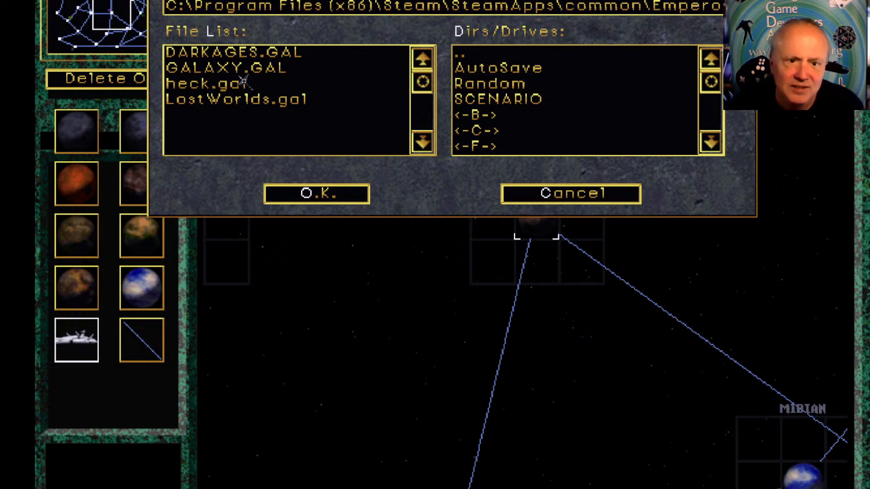
{"action": "left_click", "coordinate": [718, 119]}
{"action": "double_click", "coordinate": [486, 120]}
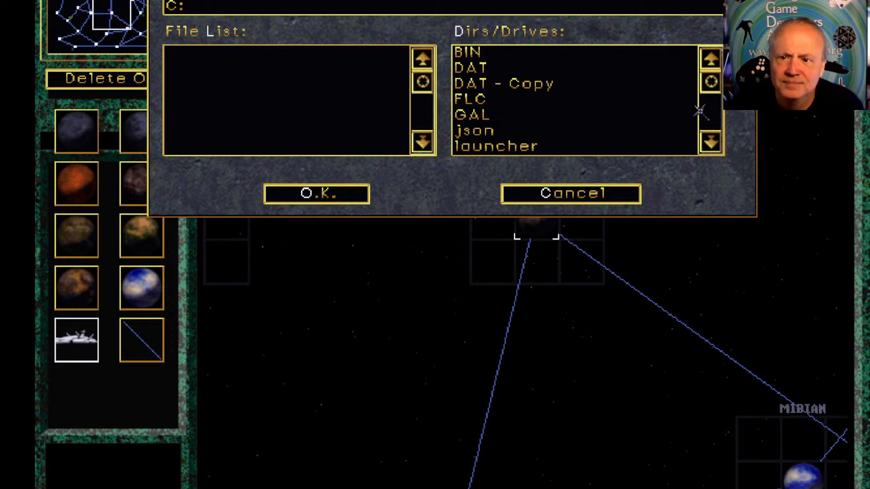
{"action": "left_click", "coordinate": [714, 119]}
{"action": "double_click", "coordinate": [498, 102]}
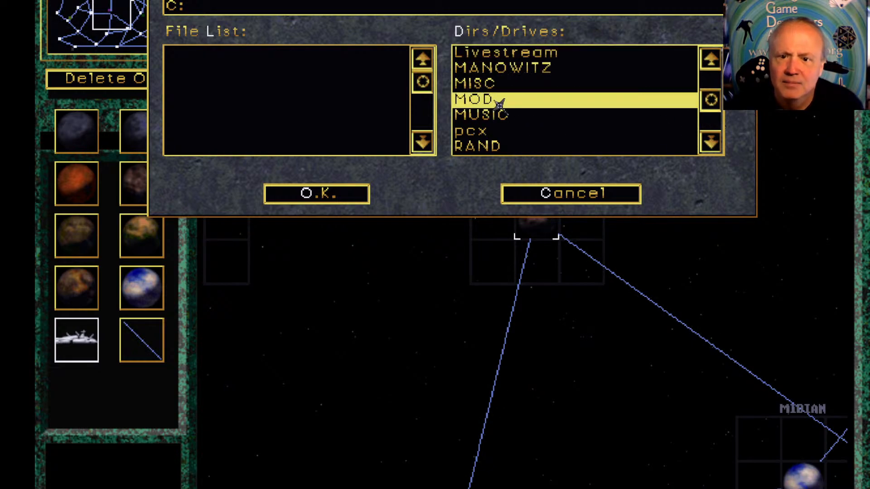
{"action": "double_click", "coordinate": [523, 87]}
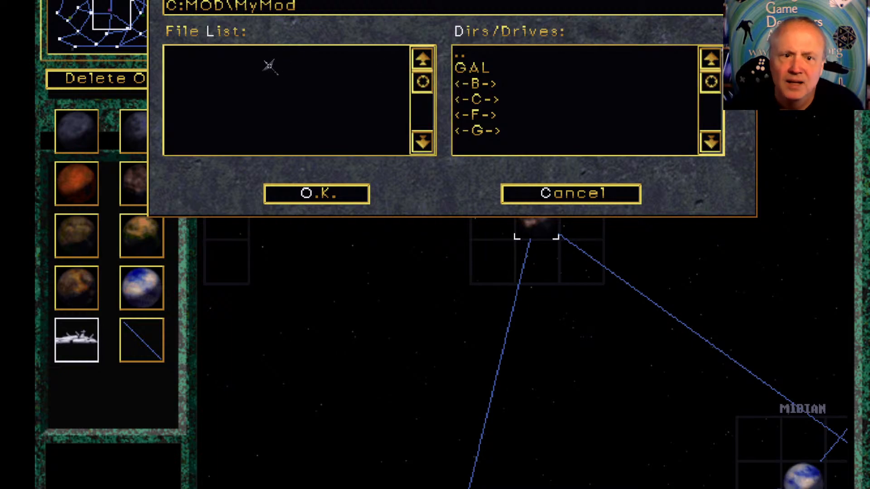
{"action": "double_click", "coordinate": [481, 68]}
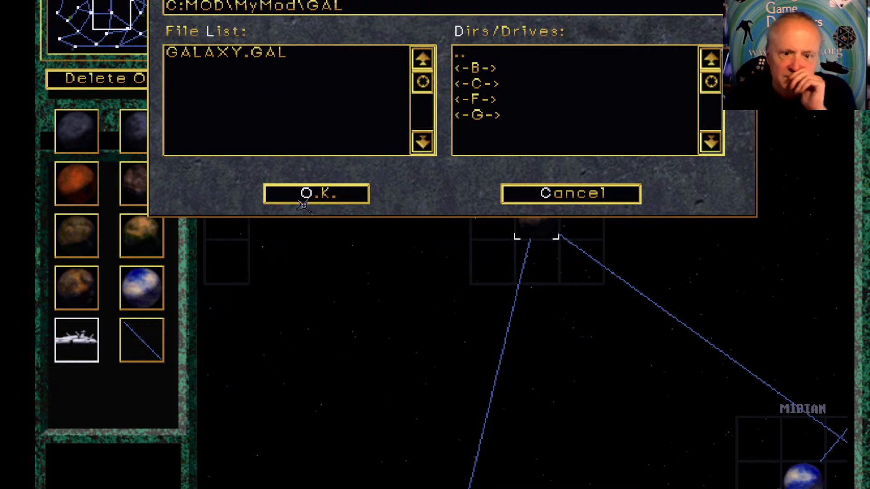
{"action": "left_click", "coordinate": [325, 194]}
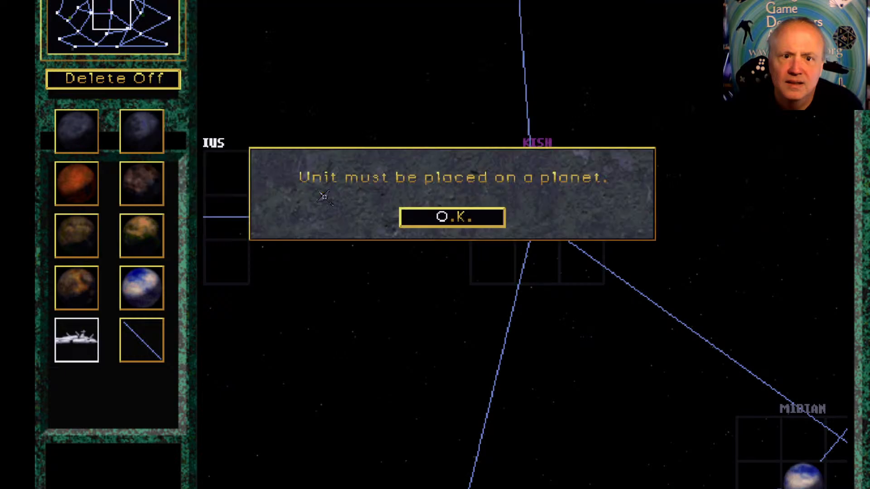
{"action": "left_click", "coordinate": [449, 224]}
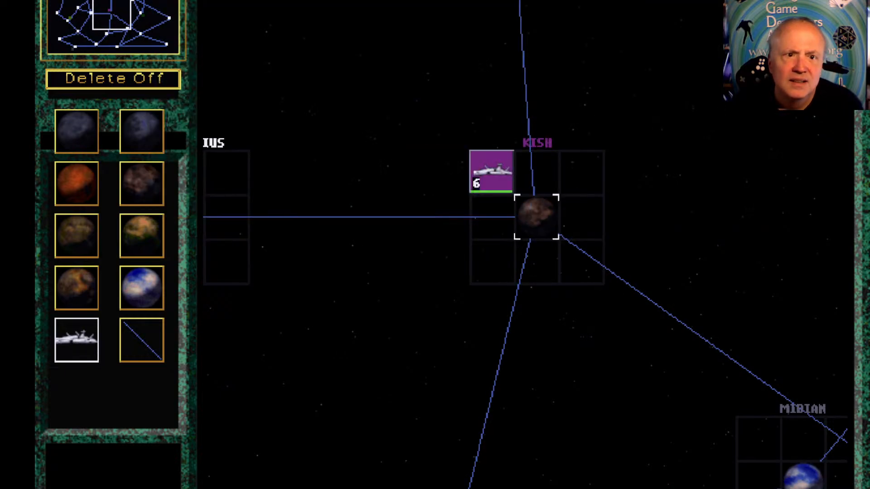
Bring up the galaxy file browser again and go to the C:\MOD\MyMod folder
{"action": "left_click", "coordinate": [77, 1]}
{"action": "left_click", "coordinate": [91, 1]}
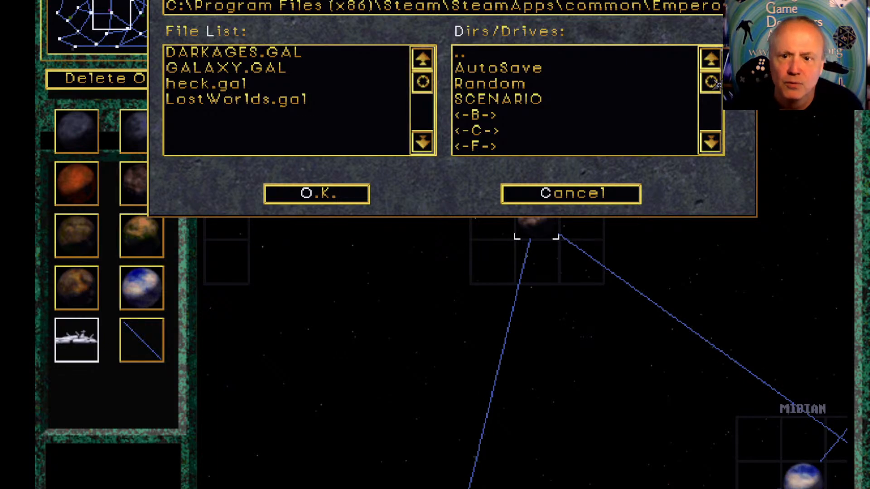
{"action": "double_click", "coordinate": [519, 130]}
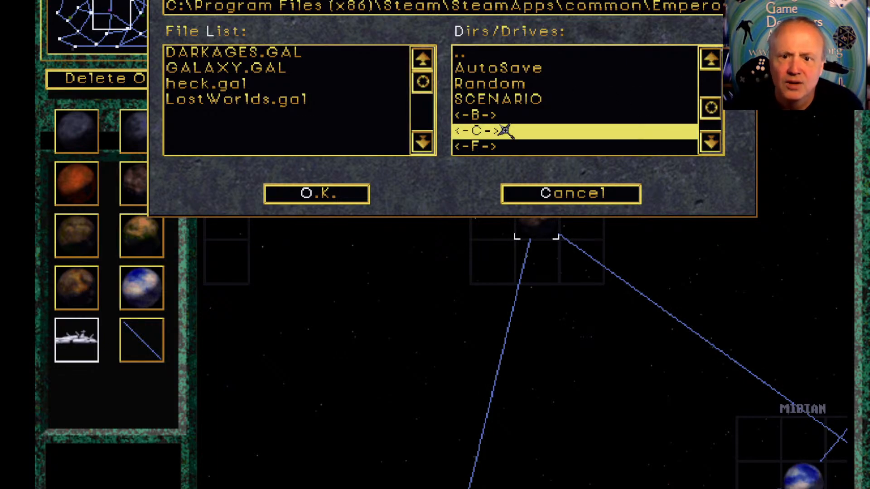
{"action": "left_click", "coordinate": [715, 121]}
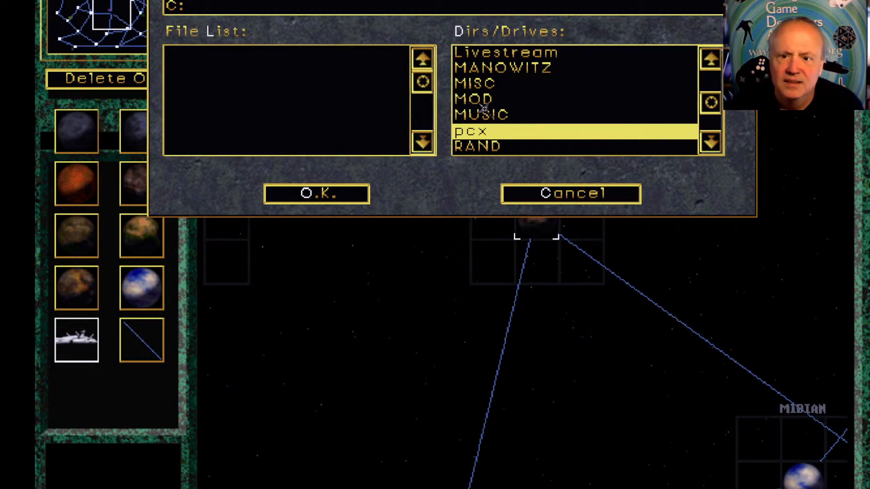
{"action": "double_click", "coordinate": [486, 104]}
{"action": "double_click", "coordinate": [483, 83]}
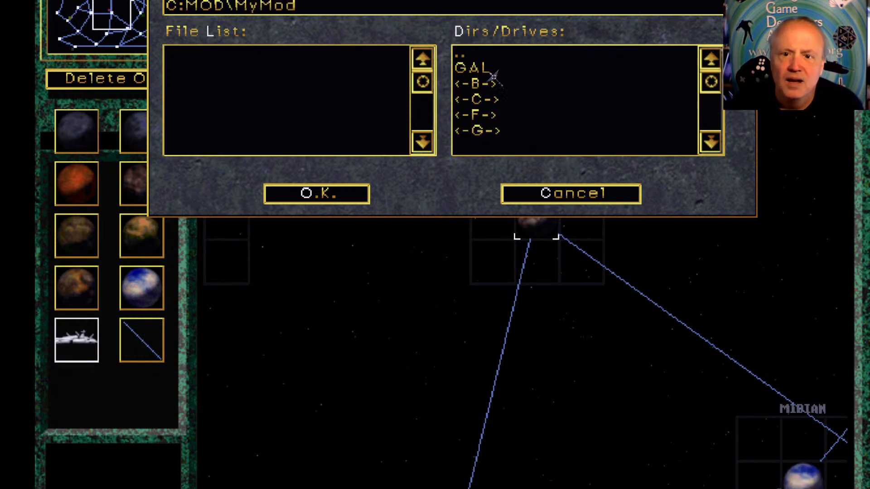
Load the galaxy file from the GAL folder of MyMod and open the unit stack in planet Kish's palace
{"action": "double_click", "coordinate": [489, 70]}
{"action": "double_click", "coordinate": [246, 70]}
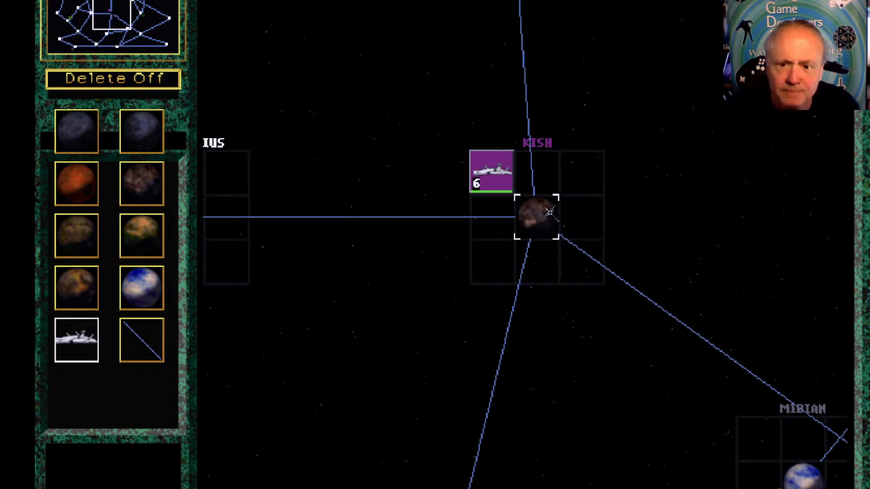
{"action": "left_click", "coordinate": [549, 212]}
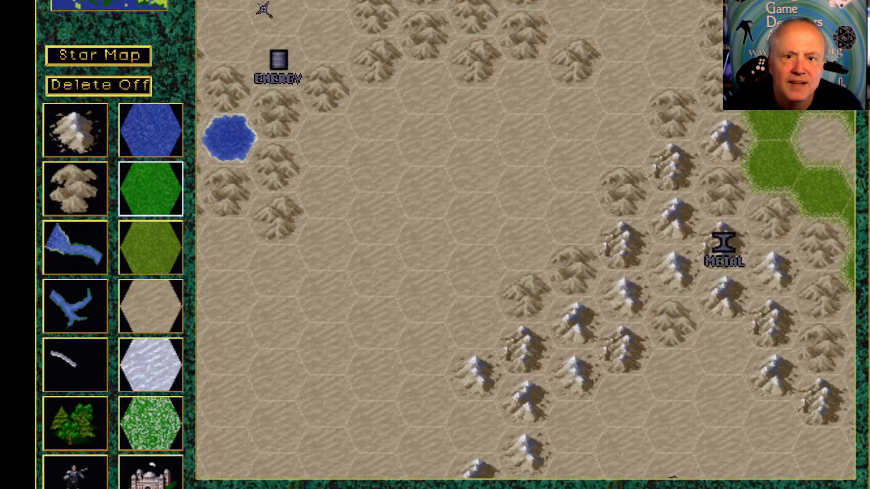
{"action": "left_click", "coordinate": [264, 8]}
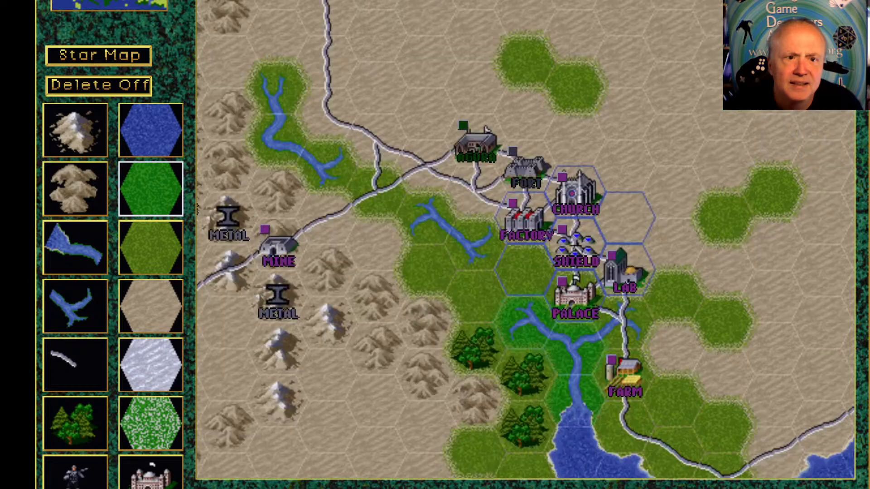
{"action": "left_click", "coordinate": [581, 295]}
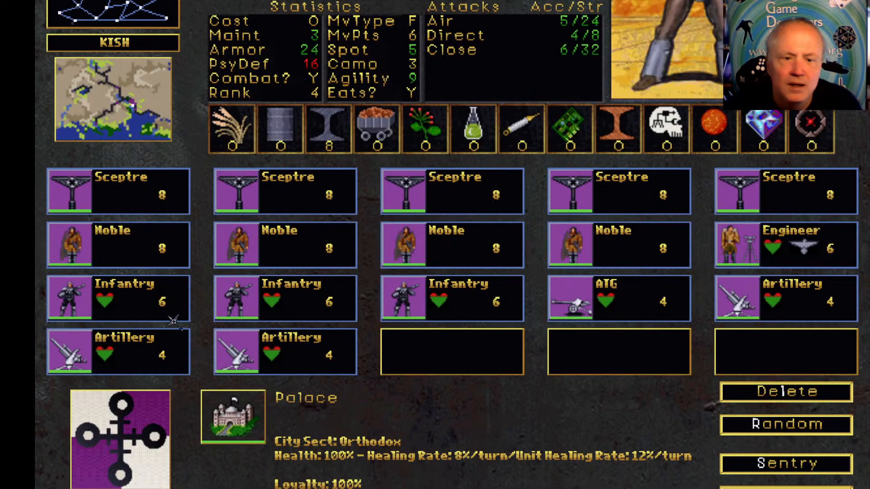
Set the experience of the first Noble in the palace to Elite and review its base stats
{"action": "mouse_move", "coordinate": [149, 265]}
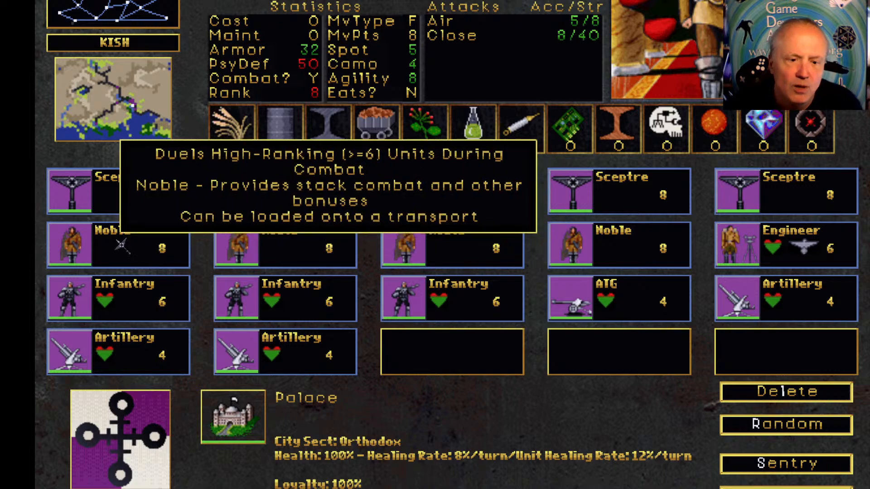
{"action": "left_click", "coordinate": [121, 245]}
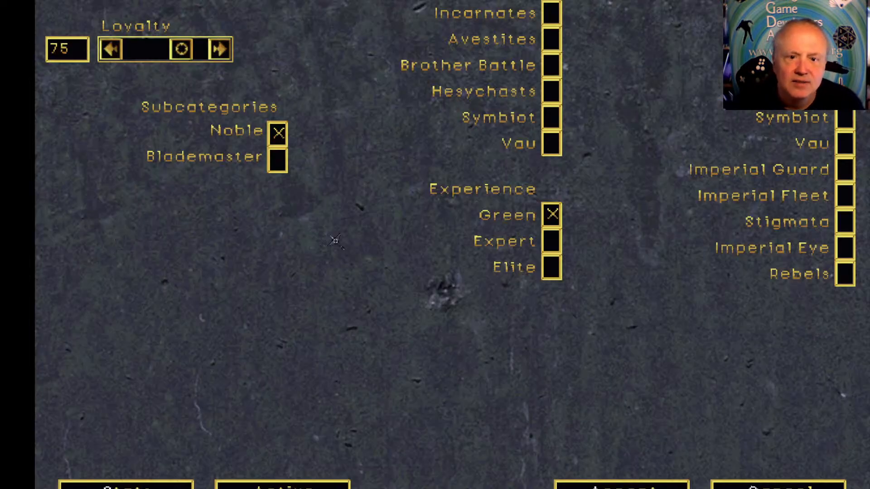
{"action": "left_click", "coordinate": [552, 267]}
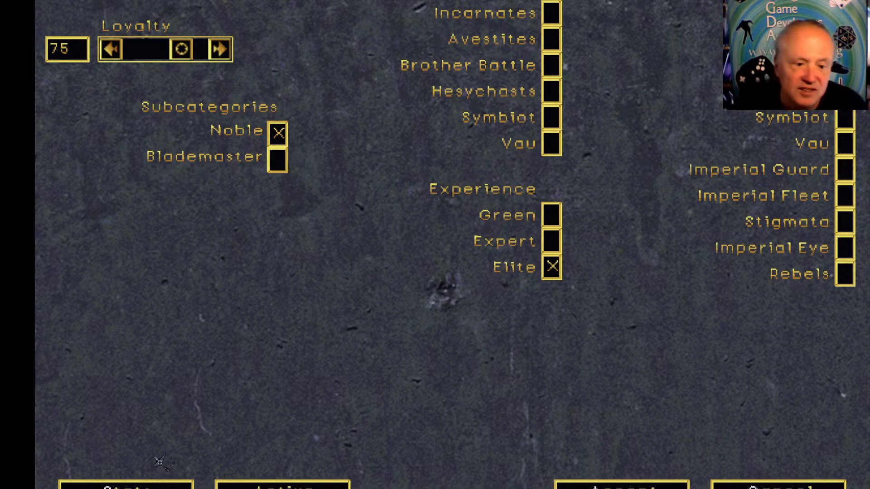
{"action": "left_click", "coordinate": [149, 484]}
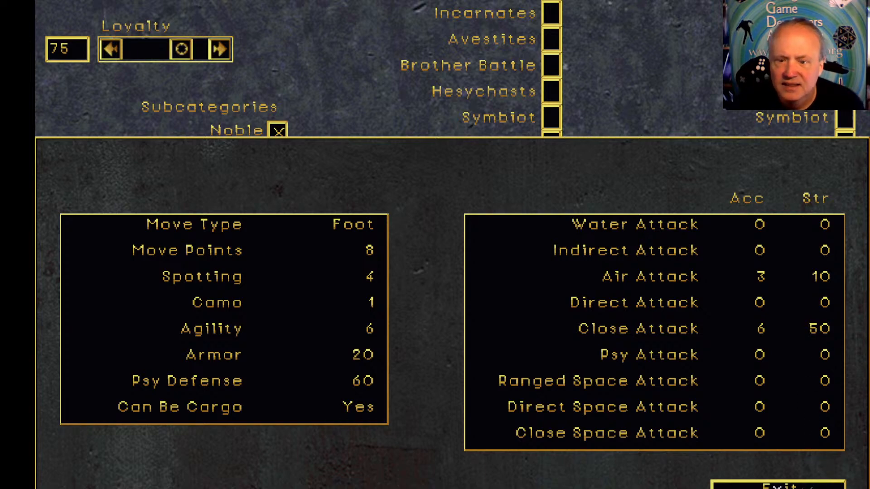
{"action": "left_click", "coordinate": [806, 488]}
Review the stats of the Blademaster subcategory, restore the Noble subcategory and accept the unit's settings
{"action": "left_click", "coordinate": [278, 159]}
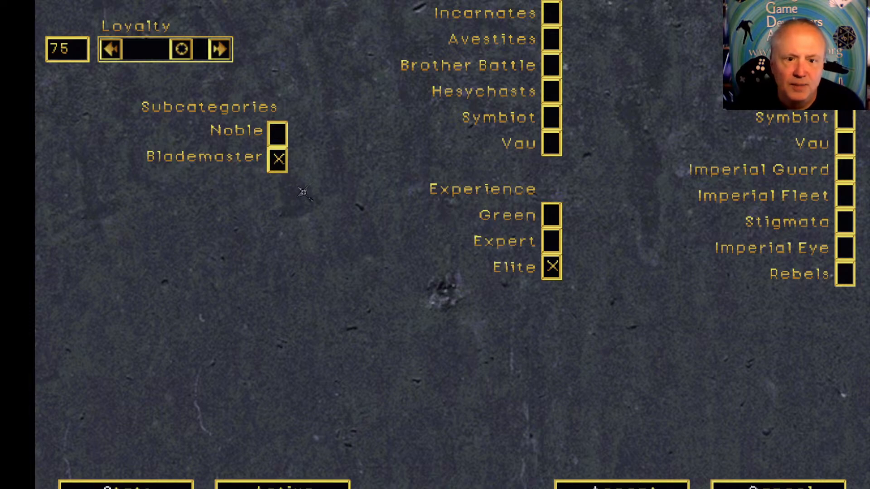
{"action": "left_click", "coordinate": [126, 484]}
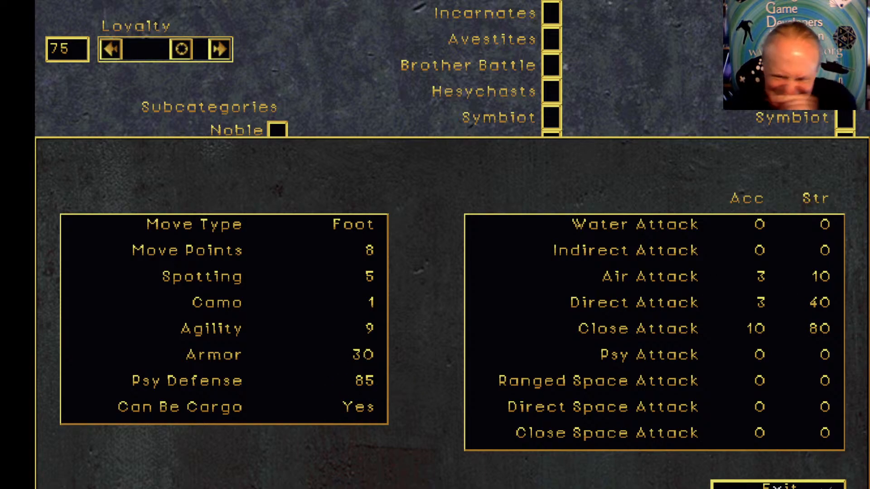
{"action": "left_click", "coordinate": [821, 487]}
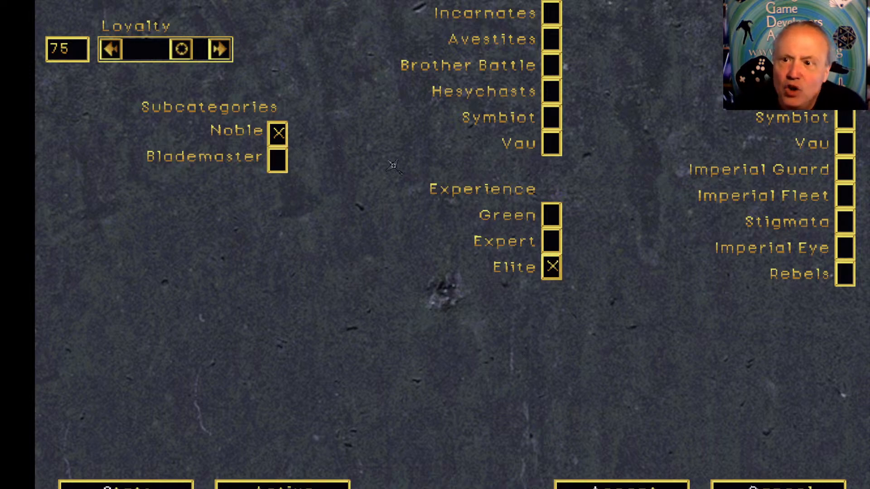
{"action": "left_click", "coordinate": [621, 485]}
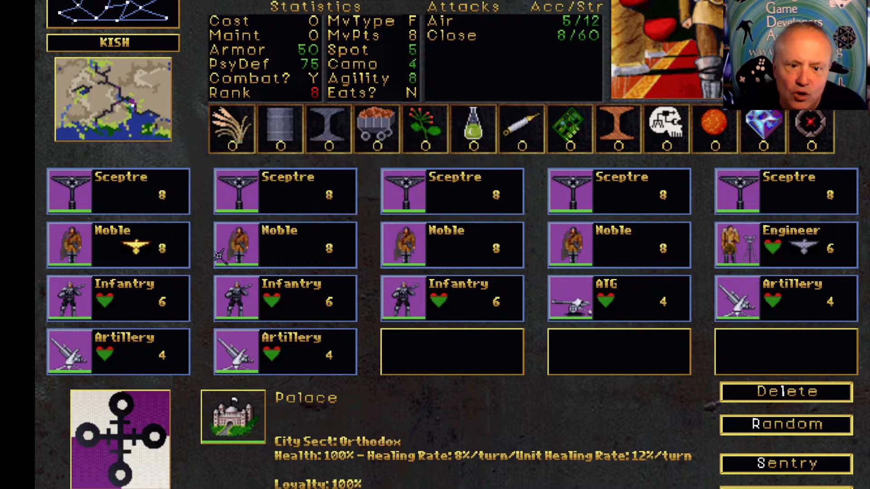
Review the settings and stats of the palace's Engineer, leaving the unit unchanged
{"action": "mouse_move", "coordinate": [813, 238]}
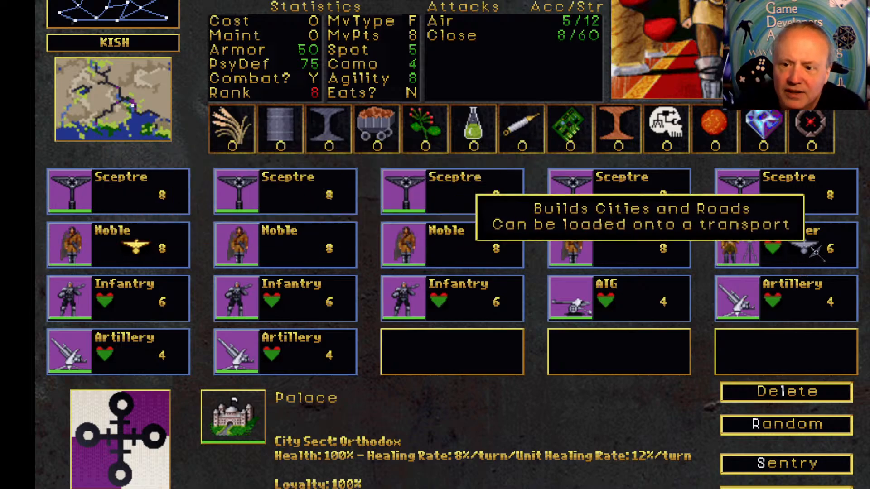
{"action": "left_click", "coordinate": [801, 252]}
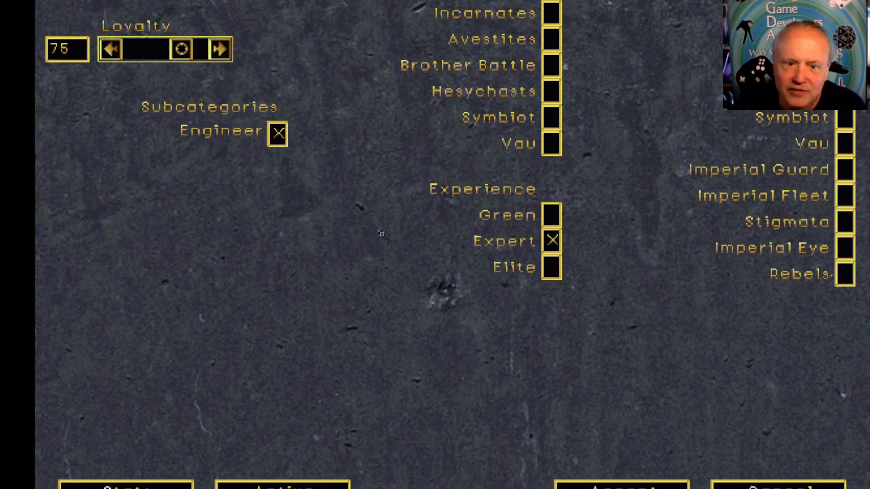
{"action": "left_click", "coordinate": [126, 487]}
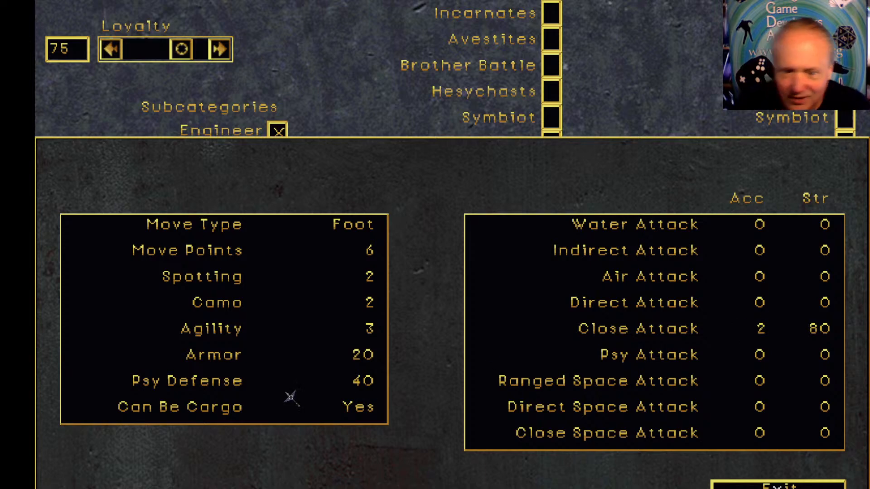
{"action": "left_click", "coordinate": [831, 487]}
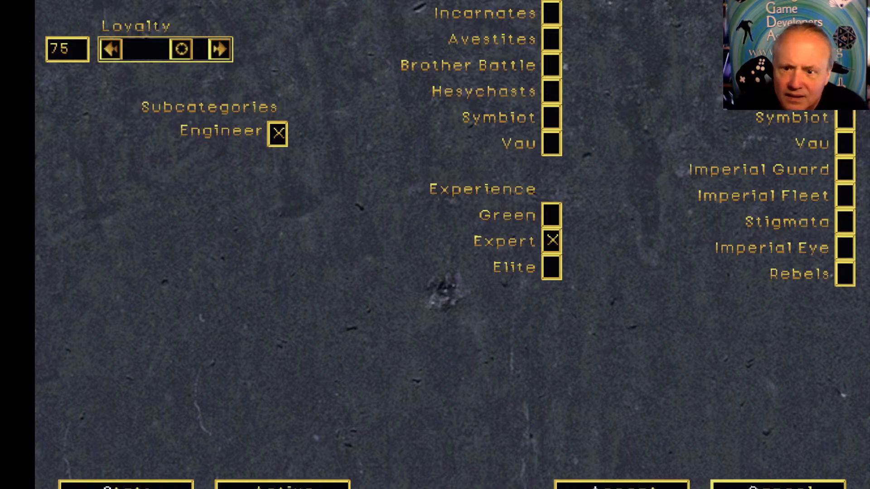
{"action": "left_click", "coordinate": [788, 486]}
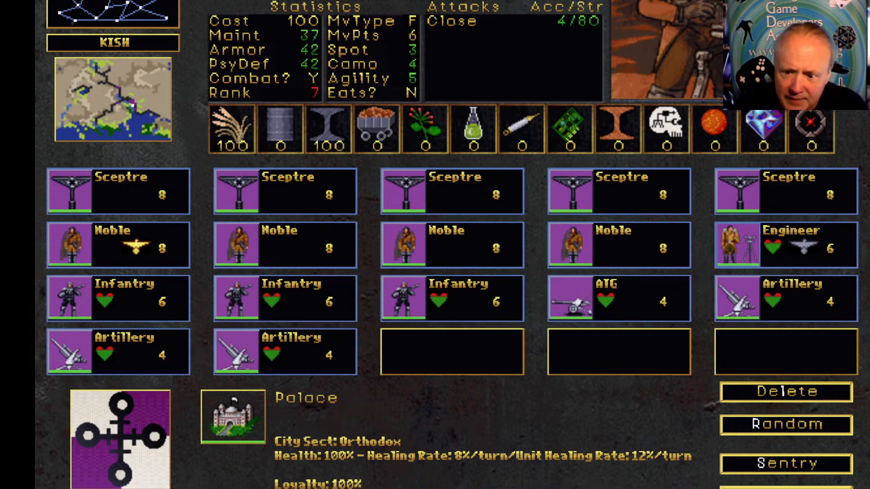
Open the unit stack in Kish's Farm and inspect the statistics of the ATG and the second Militia
{"action": "key", "text": "Escape"}
{"action": "right_click", "coordinate": [733, 332]}
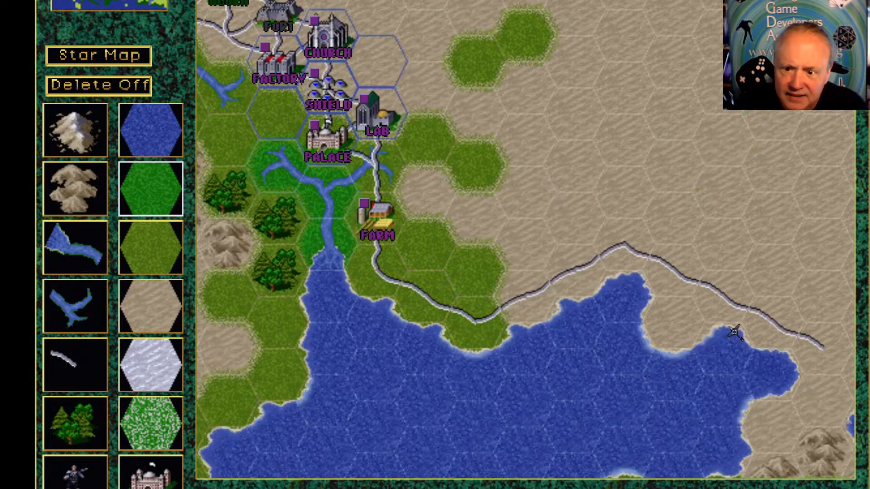
{"action": "left_click", "coordinate": [371, 220]}
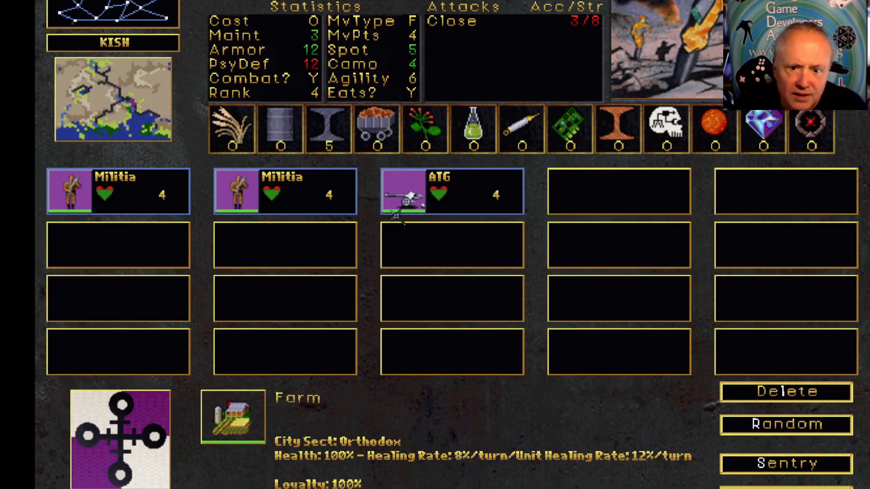
{"action": "right_click", "coordinate": [408, 201]}
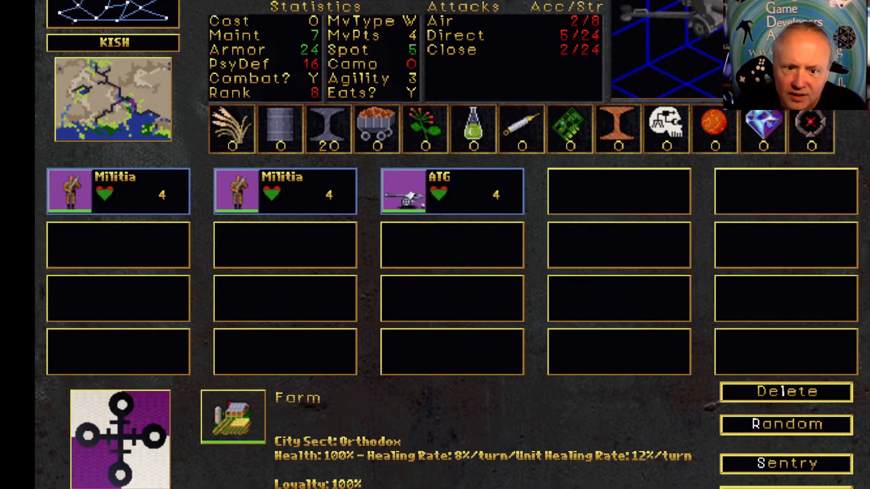
{"action": "right_click", "coordinate": [297, 199]}
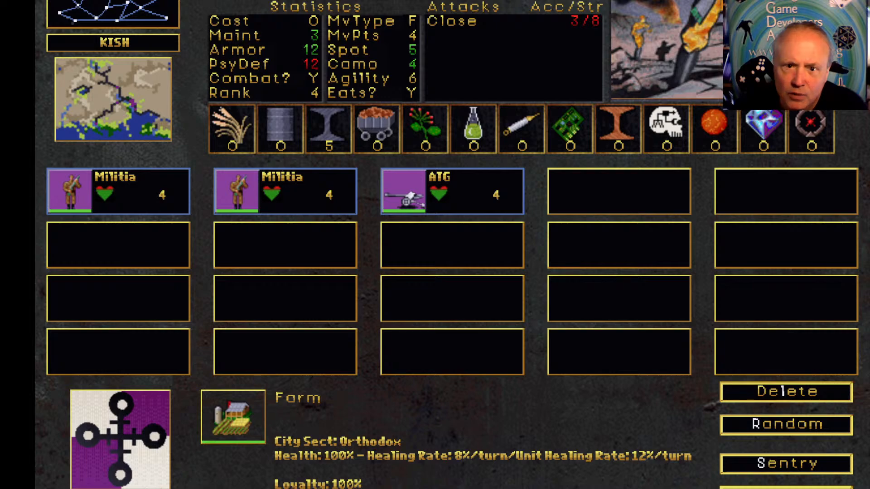
Delete the second Militia from the Farm's stack, keeping the ATG and the first Militia out of the selection
{"action": "left_click", "coordinate": [443, 193]}
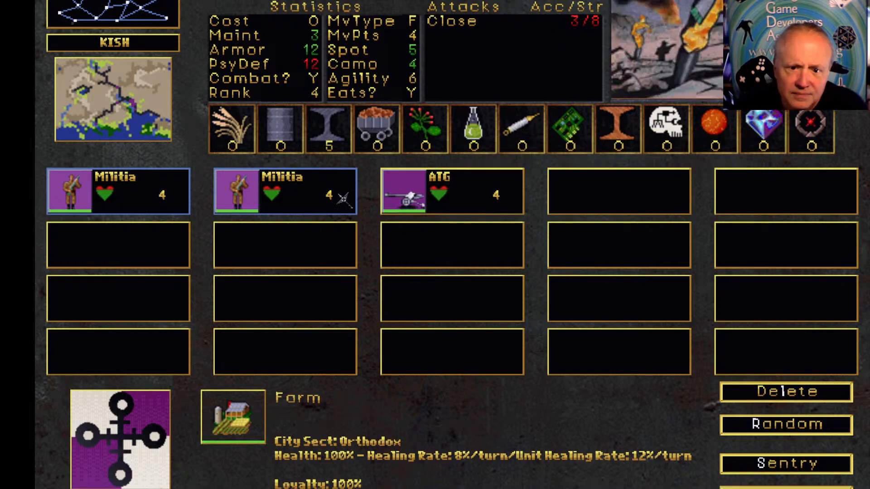
{"action": "left_click", "coordinate": [117, 189]}
{"action": "left_click", "coordinate": [836, 393]}
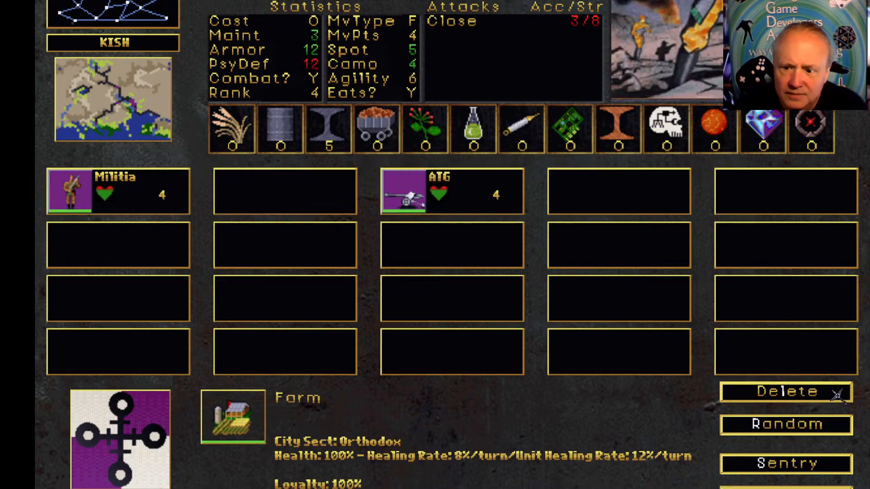
Toggle the selection of the Farm's Militia and ATG, and add random units to the stack
{"action": "left_click", "coordinate": [124, 199]}
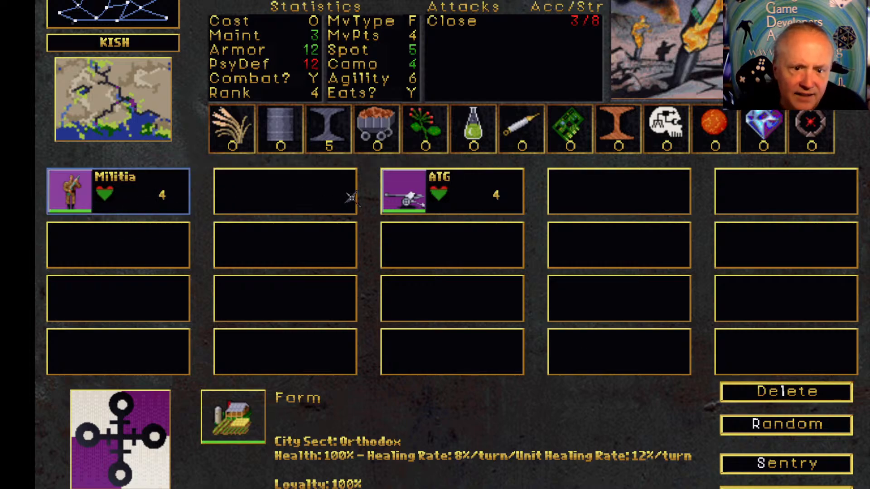
{"action": "left_click", "coordinate": [423, 201]}
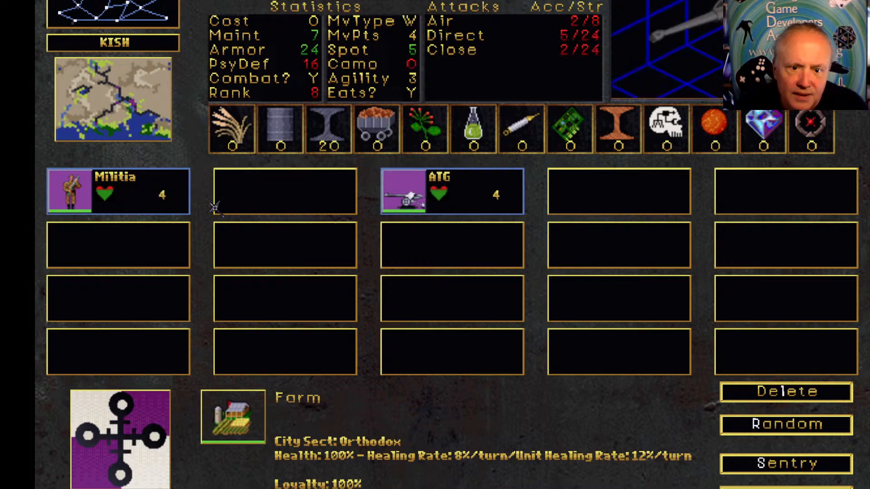
{"action": "left_click_drag", "start_coordinate": [141, 190], "coordinate": [137, 188]}
{"action": "left_click_drag", "start_coordinate": [469, 203], "coordinate": [684, 336]}
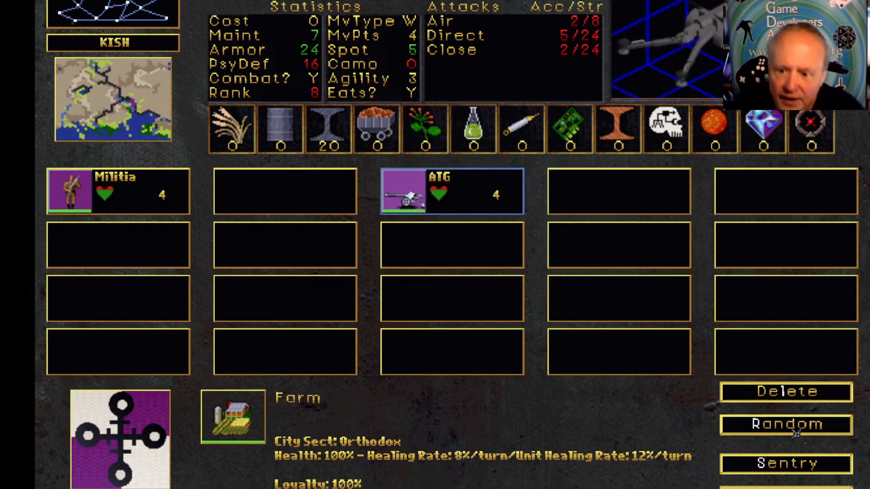
{"action": "left_click", "coordinate": [796, 434]}
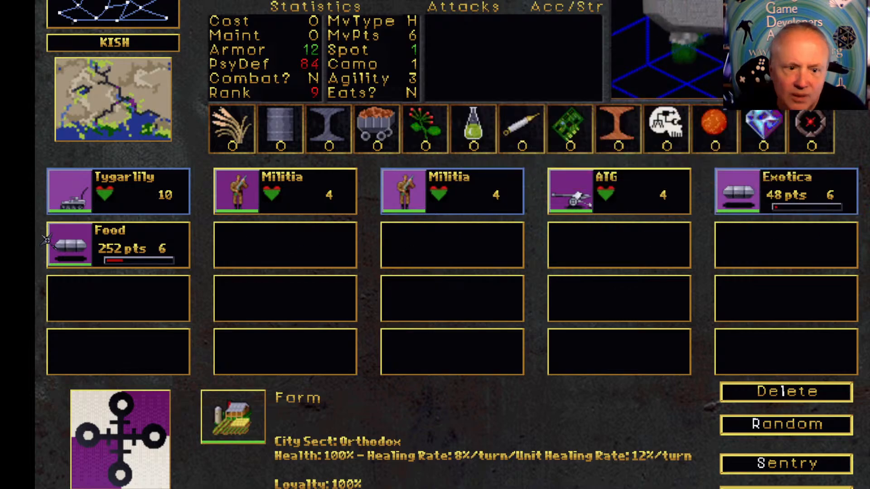
Delete the Tygarlily, one Militia, Exotica and Food units from the Farm, and reopen its stack to check the remaining units
{"action": "left_click", "coordinate": [806, 397]}
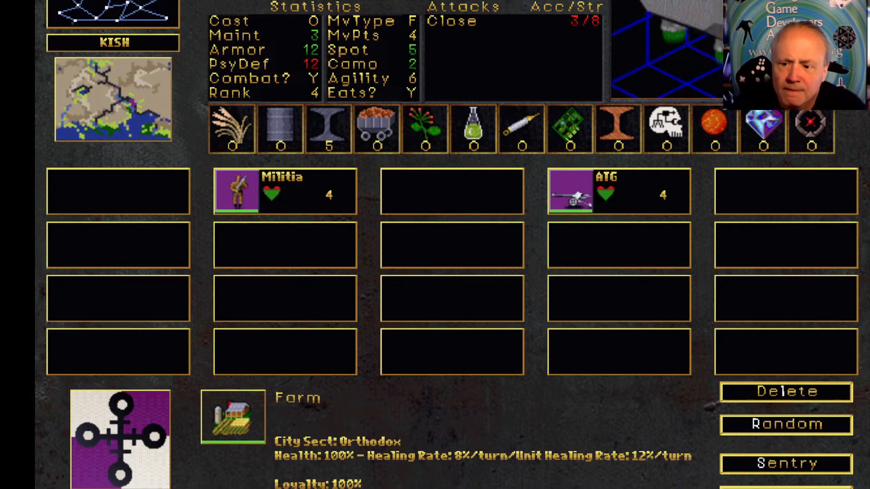
{"action": "left_click", "coordinate": [786, 488]}
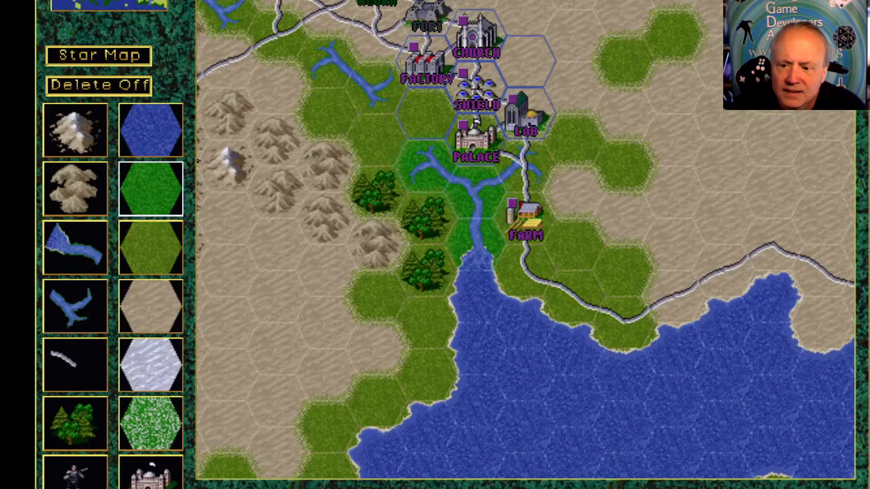
{"action": "left_click", "coordinate": [540, 219]}
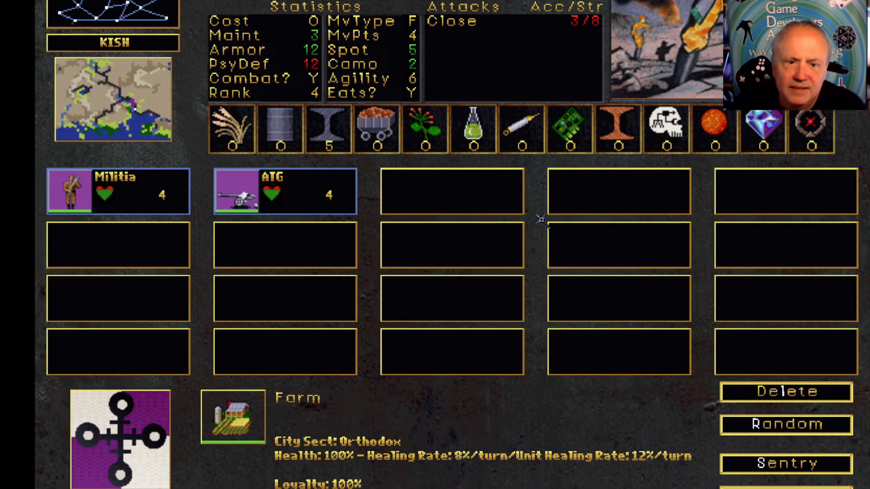
{"action": "left_click", "coordinate": [253, 204]}
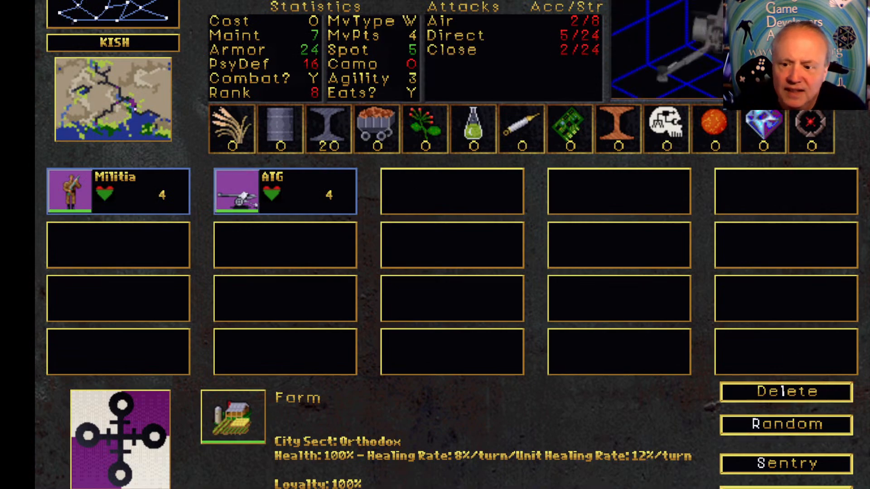
{"action": "left_click", "coordinate": [786, 488]}
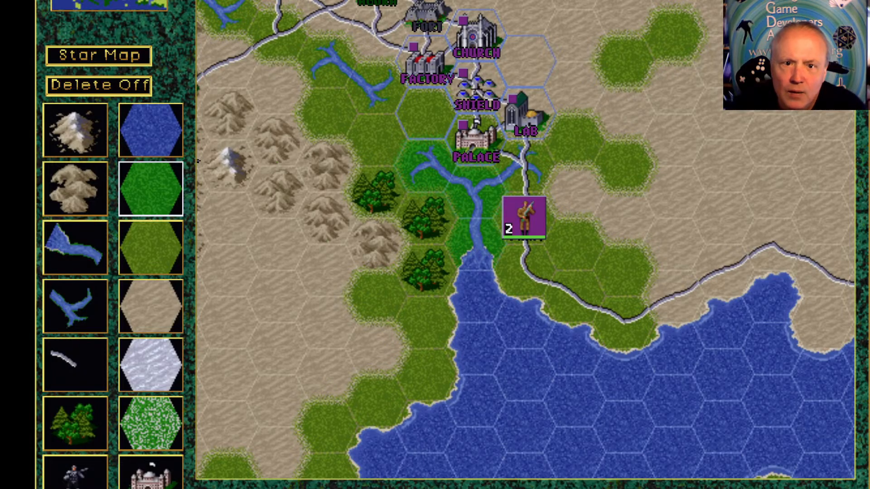
Inspect the units stationed in Kish's Fort and return to the planet map
{"action": "right_click", "coordinate": [285, 1]}
{"action": "left_click", "coordinate": [436, 36]}
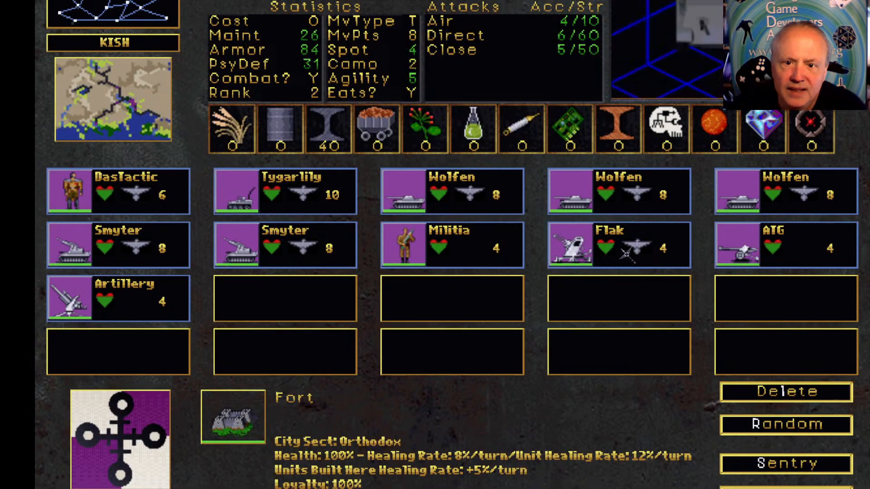
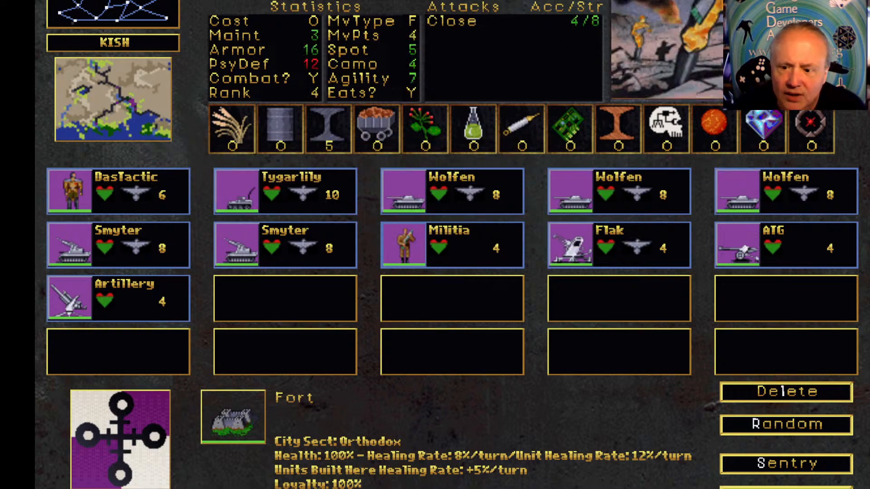
{"action": "left_click", "coordinate": [785, 488]}
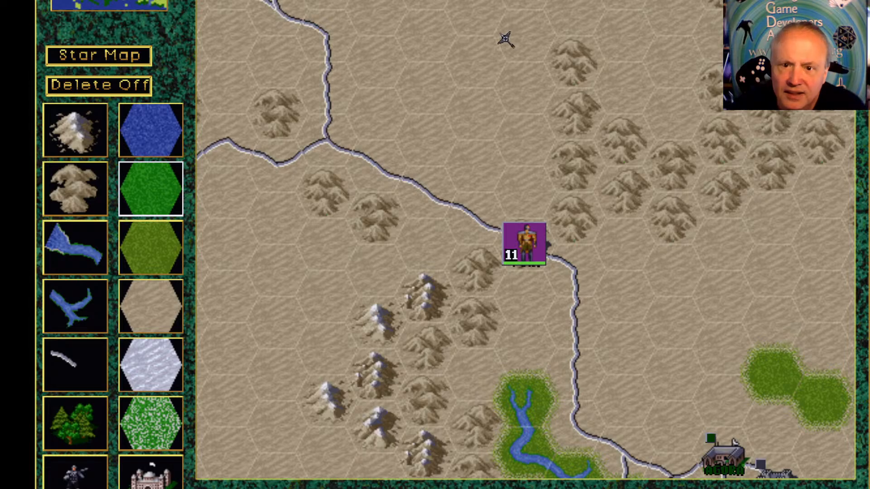
Inspect the units stationed in Kish's Well, including the Smyter's statistics, and return to the planet map
{"action": "right_click", "coordinate": [478, 74]}
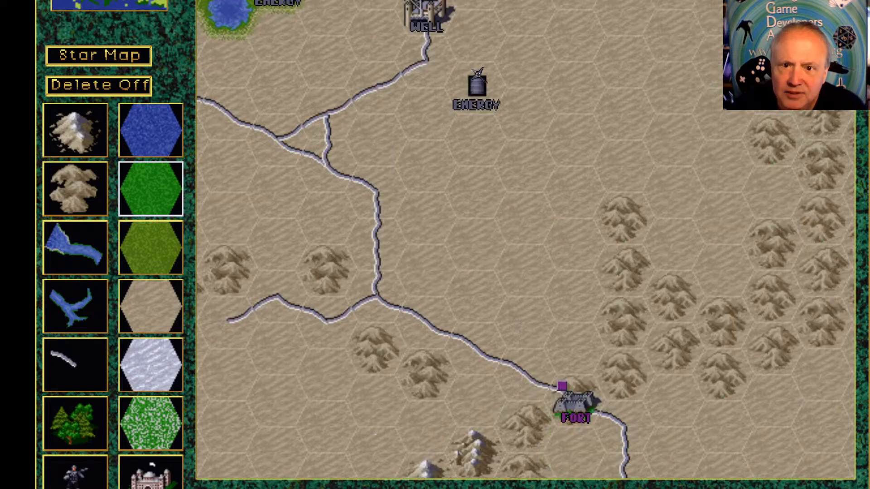
{"action": "left_click", "coordinate": [446, 31]}
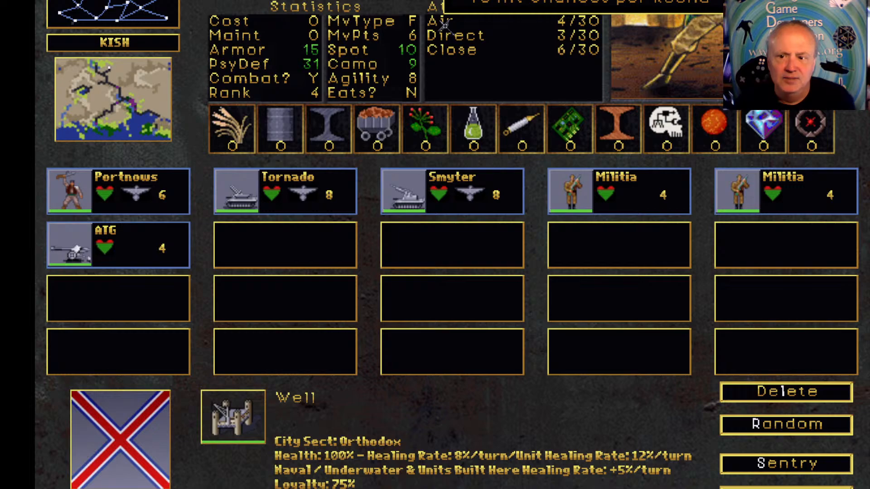
{"action": "left_click", "coordinate": [403, 190]}
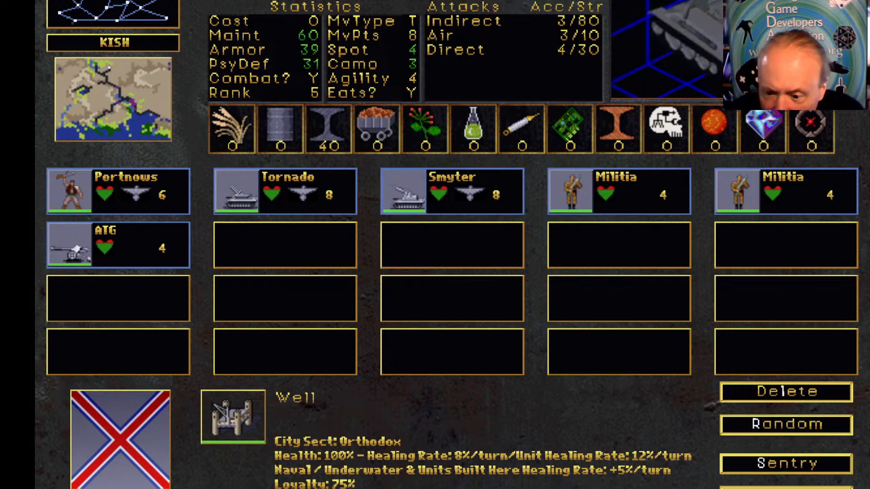
{"action": "key", "text": "Escape"}
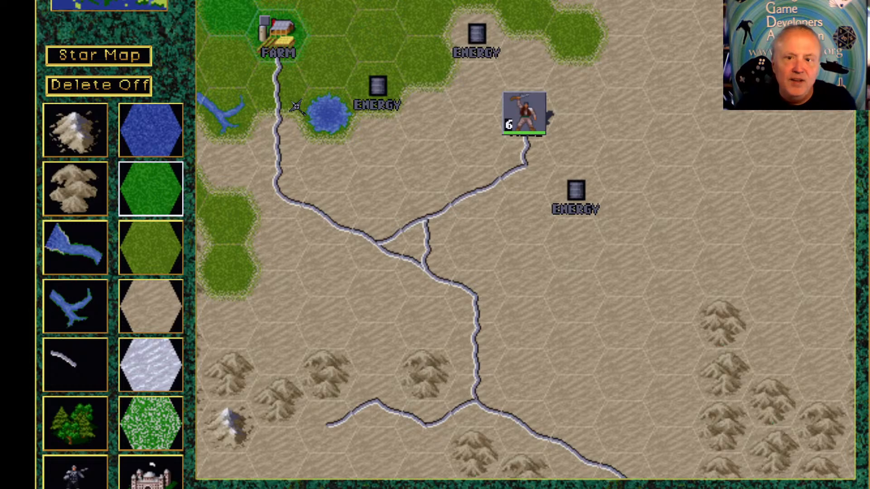
Try to place a second Palace on the open desert hex north of the Agora
{"action": "left_click", "coordinate": [565, 375]}
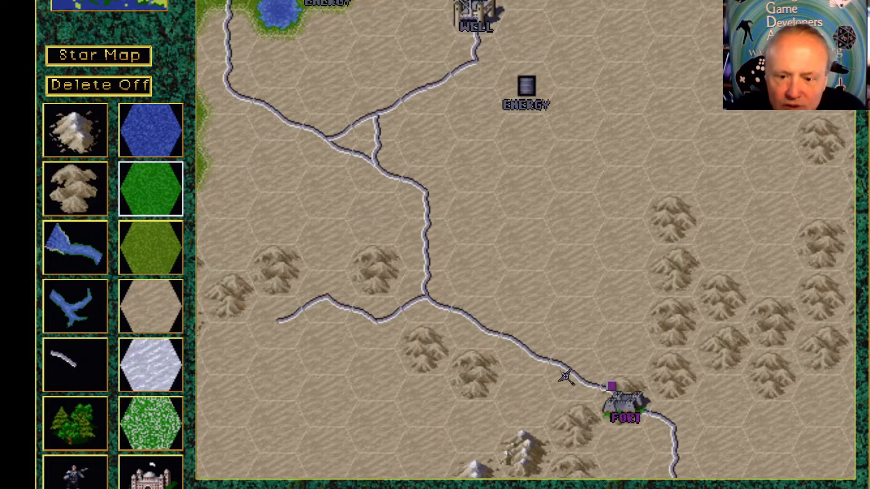
{"action": "left_click", "coordinate": [715, 394]}
{"action": "left_click", "coordinate": [623, 391]}
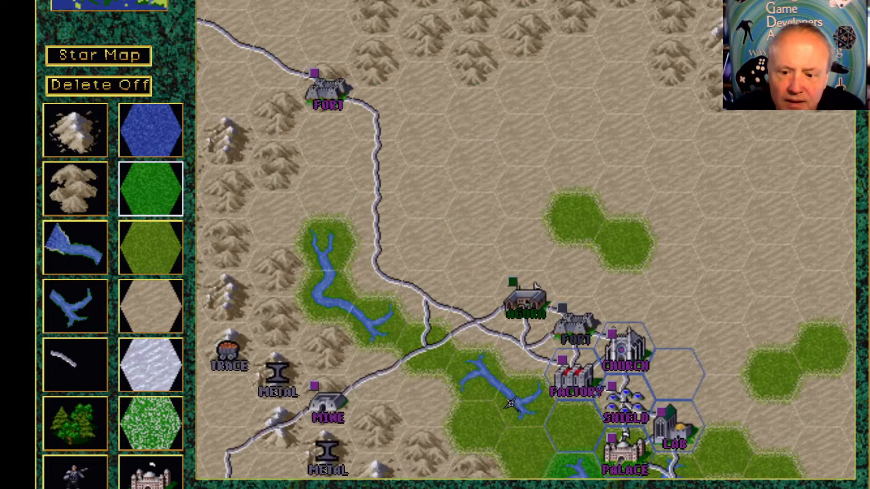
{"action": "left_click", "coordinate": [159, 471]}
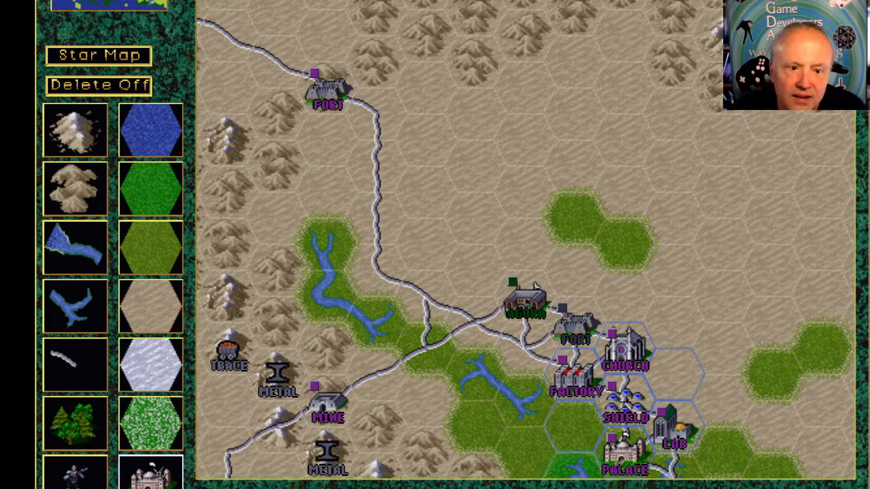
{"action": "left_click", "coordinate": [540, 244]}
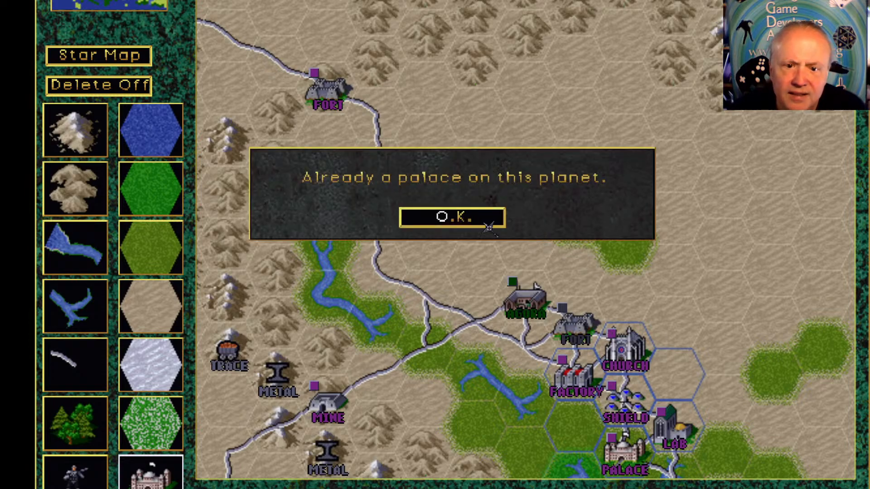
{"action": "left_click", "coordinate": [444, 217]}
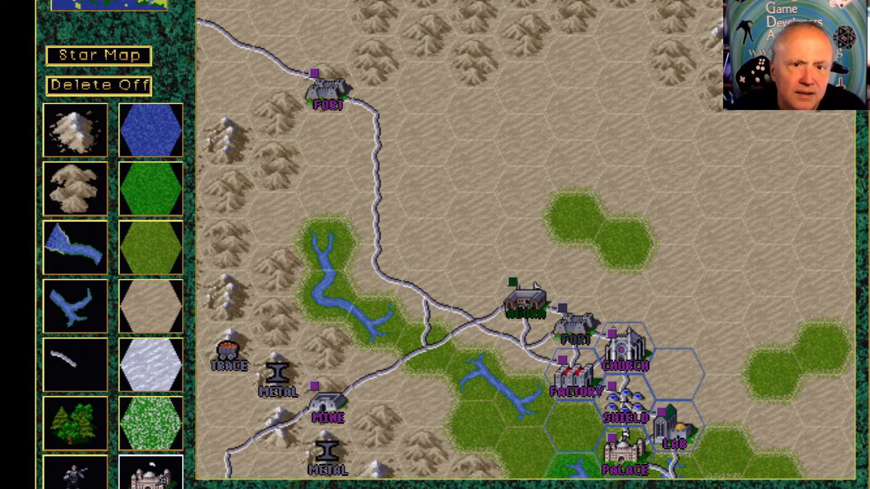
Choose Farm as the city type and examine the hex yields around the capital and along the southern coast
{"action": "left_click", "coordinate": [132, 1]}
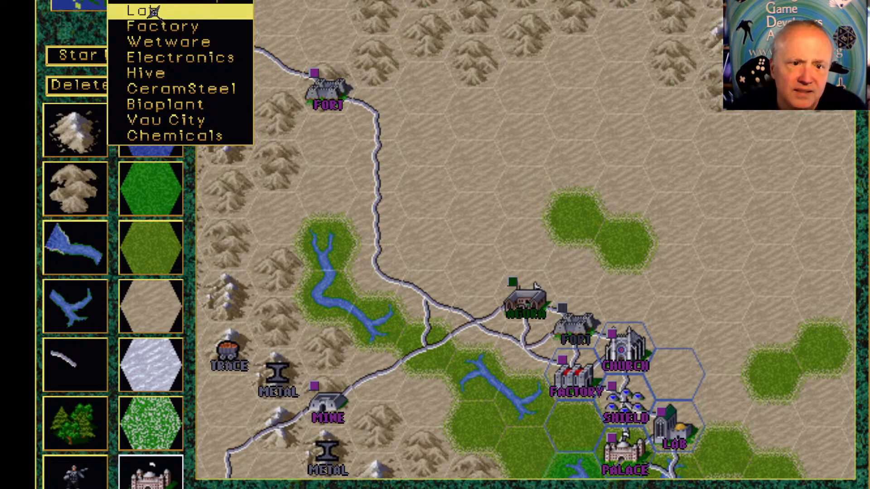
{"action": "mouse_move", "coordinate": [190, 1]}
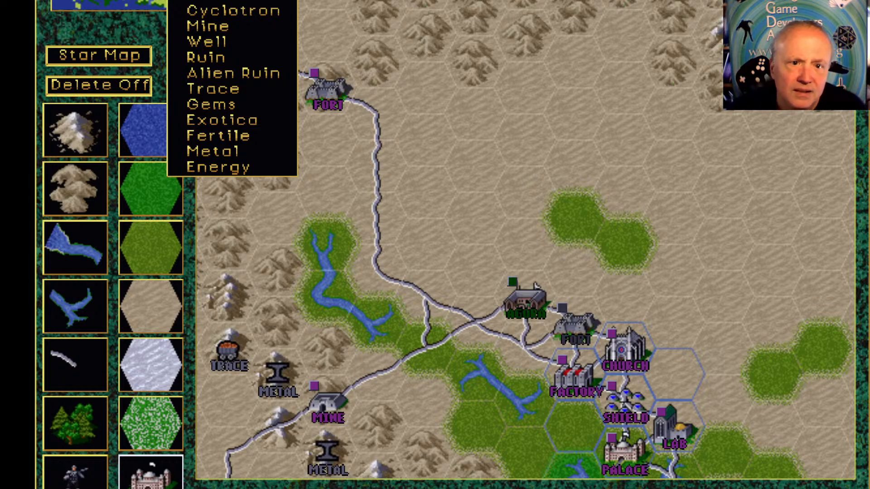
{"action": "left_click", "coordinate": [227, 1]}
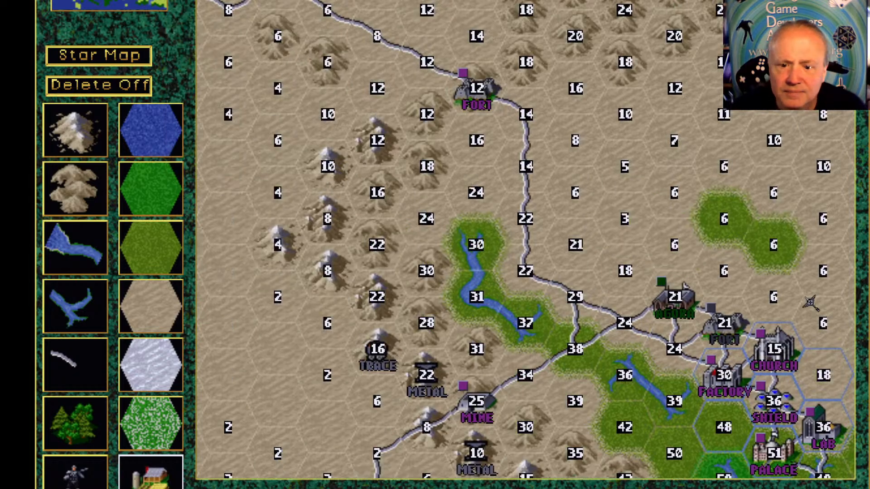
{"action": "right_click", "coordinate": [789, 242]}
{"action": "right_click", "coordinate": [728, 434]}
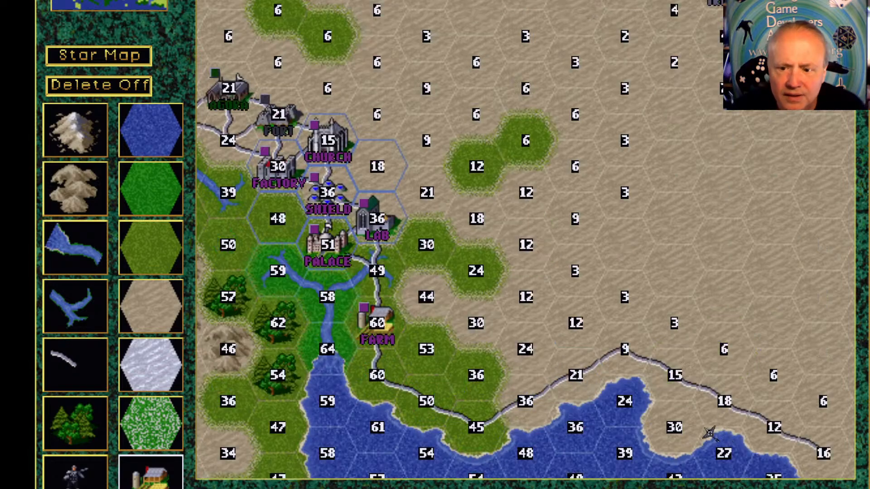
{"action": "right_click", "coordinate": [723, 448]}
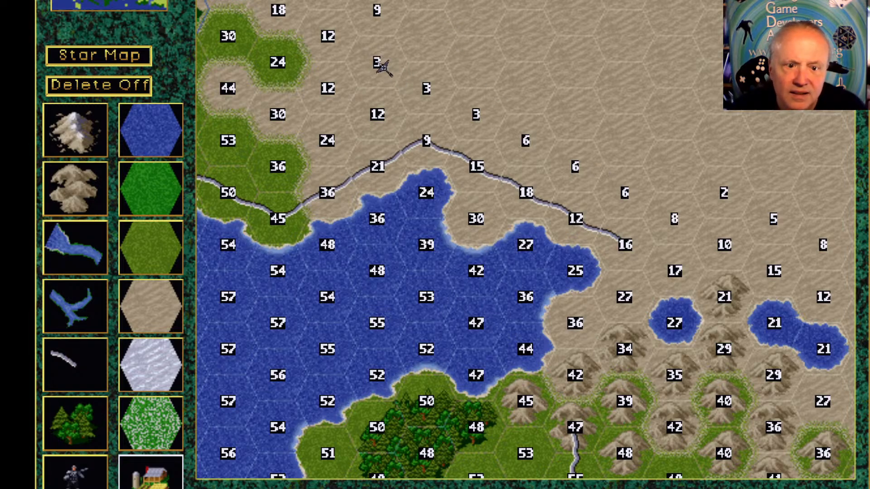
{"action": "right_click", "coordinate": [390, 68]}
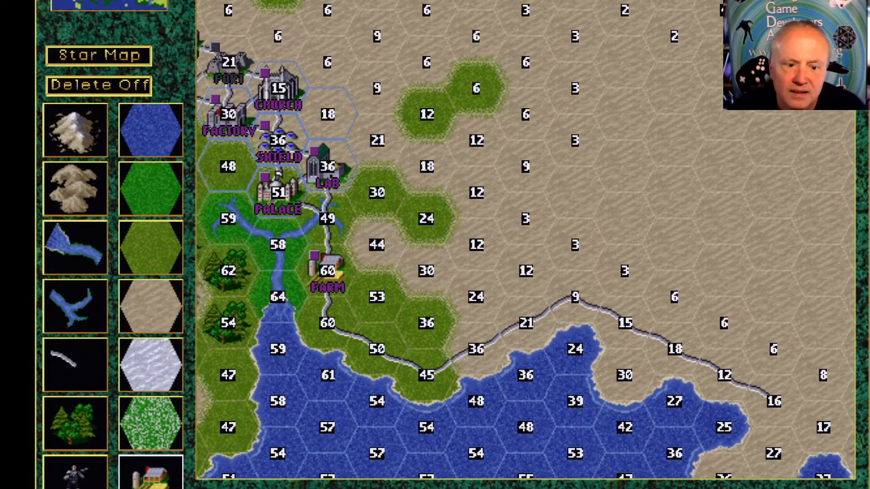
Reselect Farm as the city type and place a Farm at the eastern end of the coastal road
{"action": "left_click", "coordinate": [145, 486]}
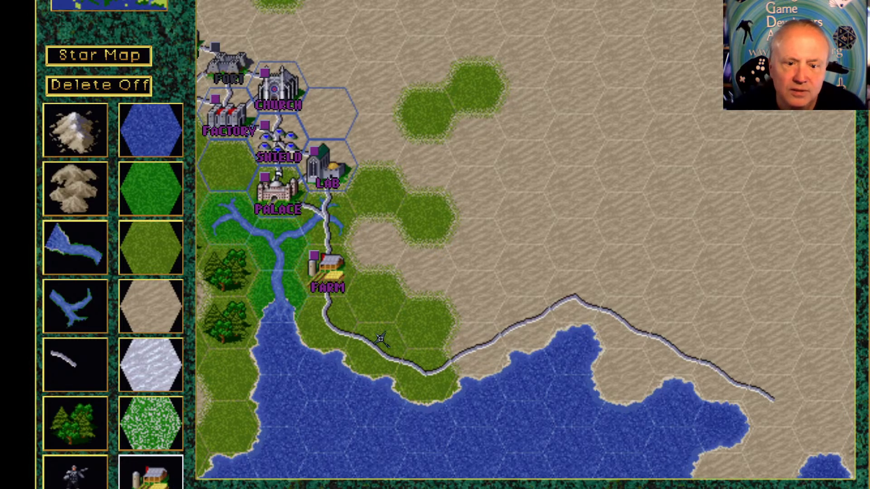
{"action": "left_click", "coordinate": [325, 114]}
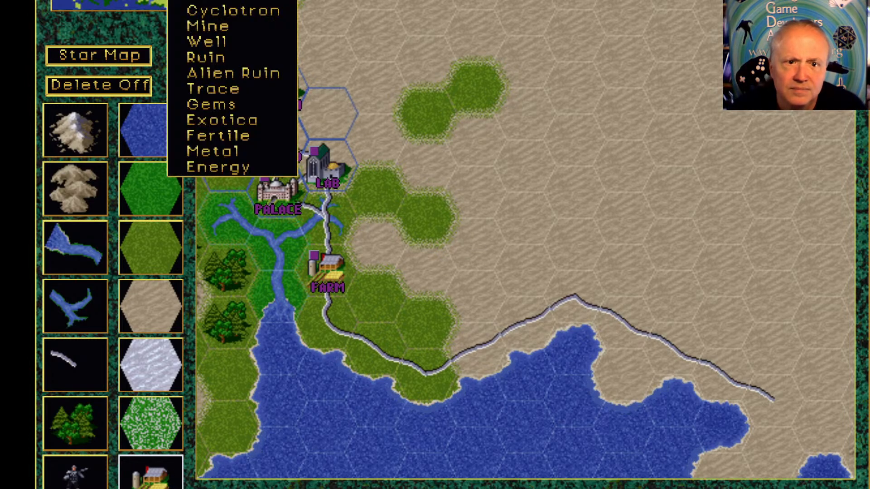
{"action": "left_click", "coordinate": [231, 3]}
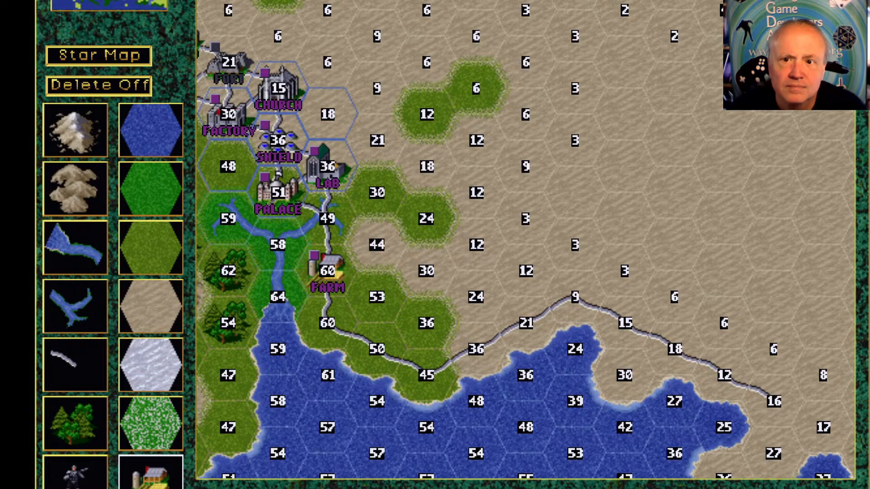
{"action": "left_click", "coordinate": [543, 1]}
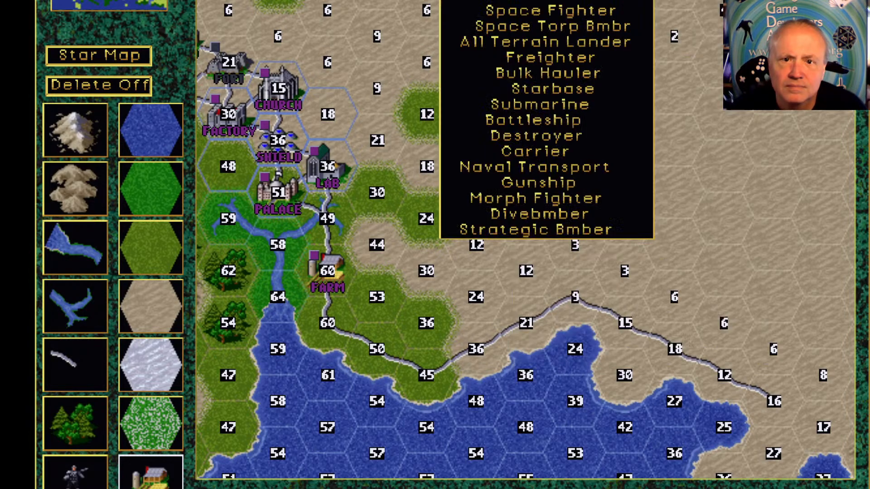
{"action": "mouse_move", "coordinate": [204, 1]}
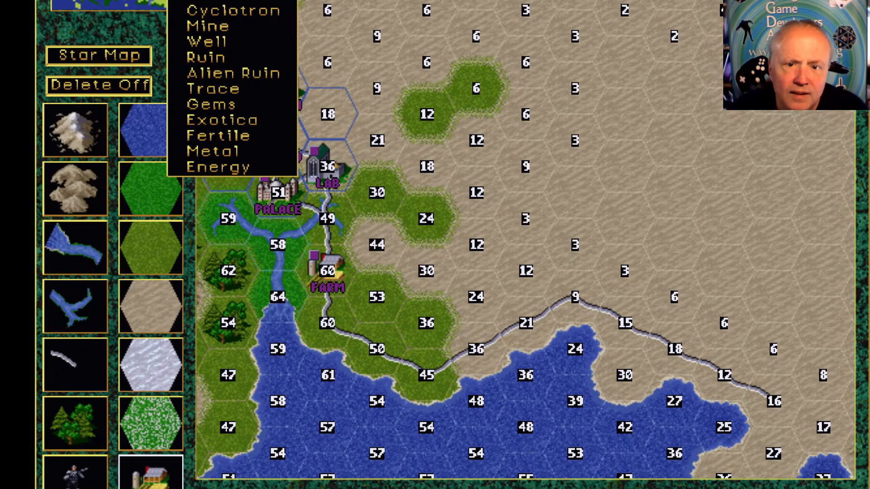
{"action": "left_click", "coordinate": [538, 223]}
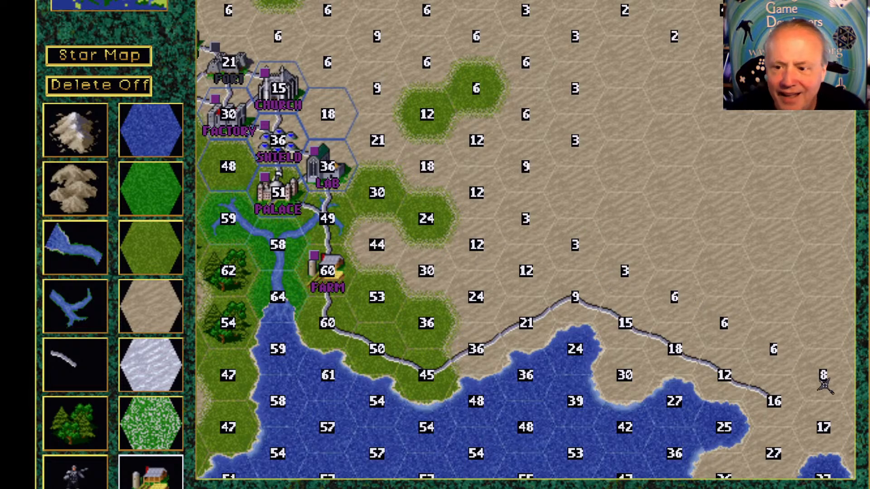
{"action": "left_click", "coordinate": [823, 380]}
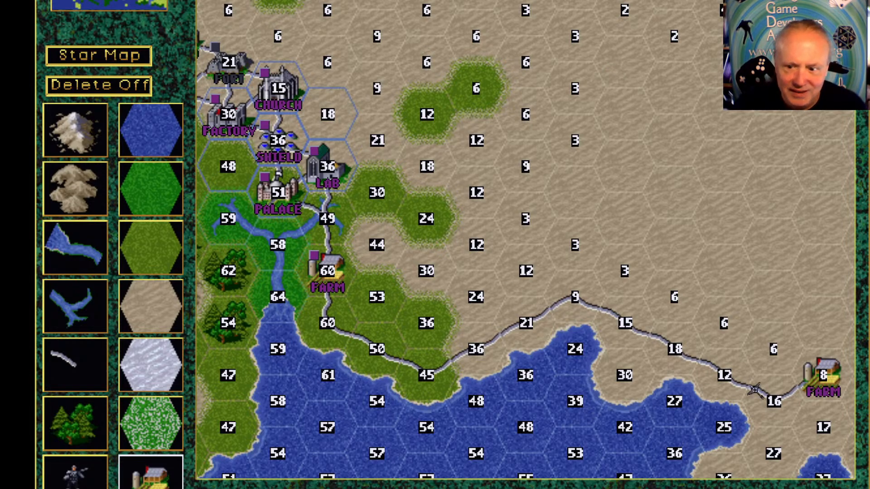
Add Decados units to the new Farm, inspect the generated stack, and delete all of its units
{"action": "left_click", "coordinate": [825, 380]}
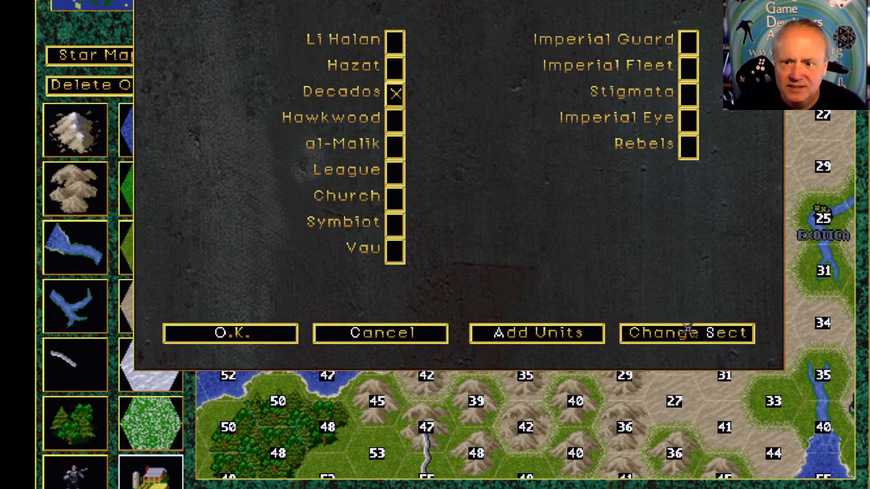
{"action": "left_click", "coordinate": [518, 336]}
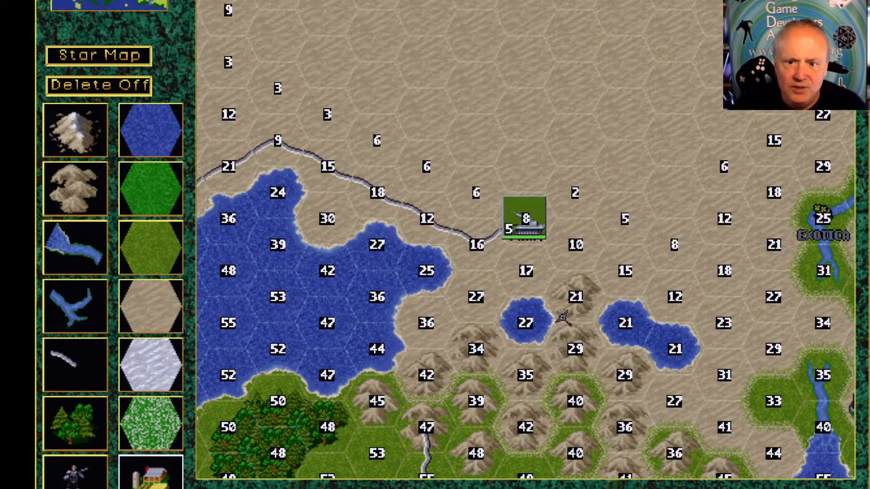
{"action": "right_click", "coordinate": [532, 235]}
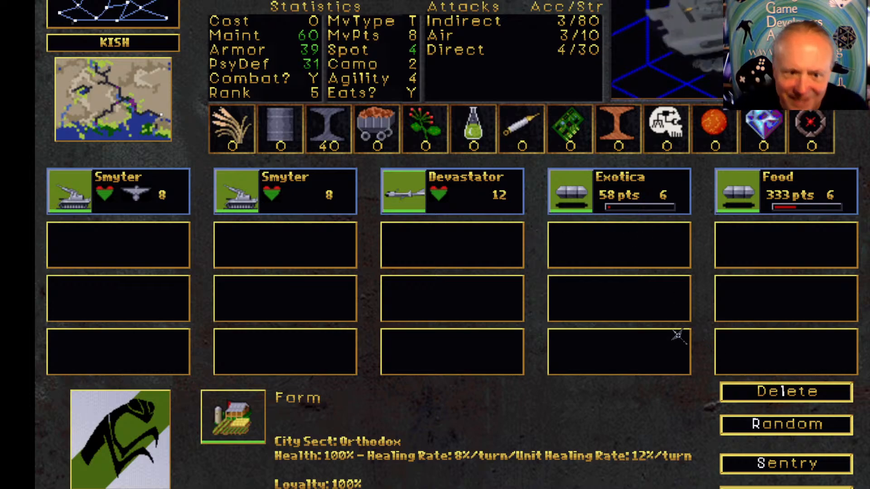
{"action": "left_click", "coordinate": [782, 398]}
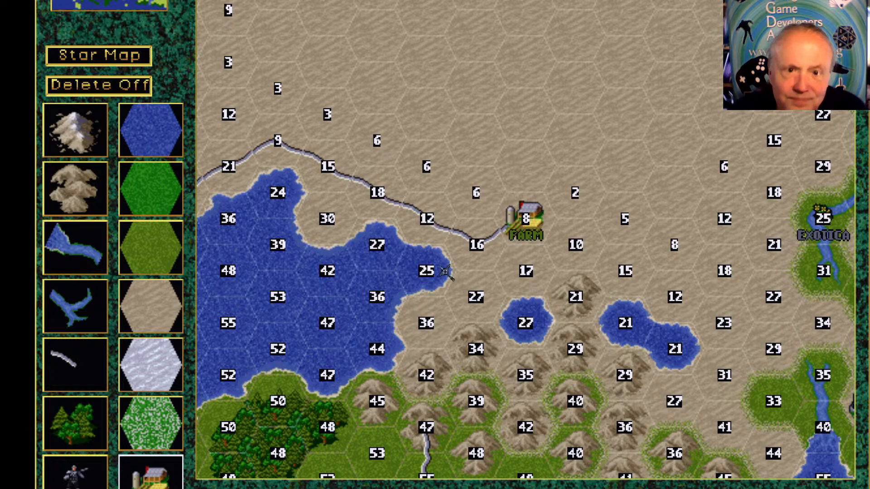
Browse the available unit types, activate unit placement, and examine the infantry settings for the new Farm before cancelling
{"action": "left_click", "coordinate": [612, 1]}
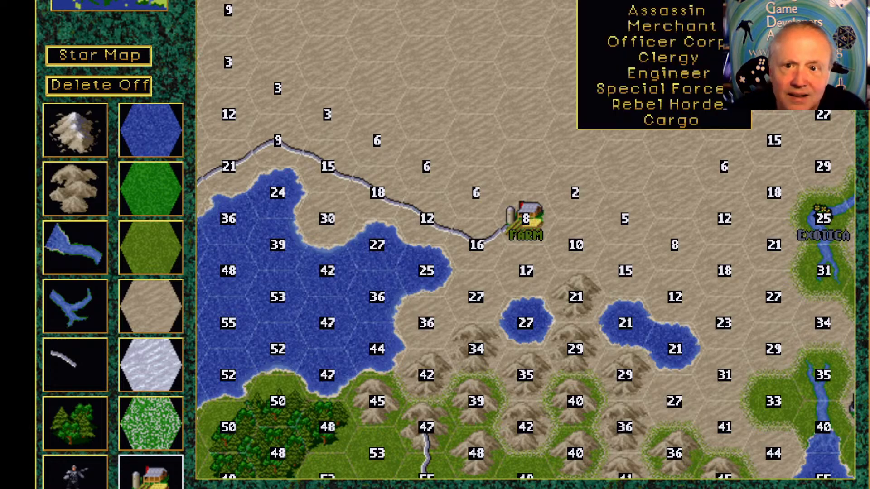
{"action": "mouse_move", "coordinate": [473, 1]}
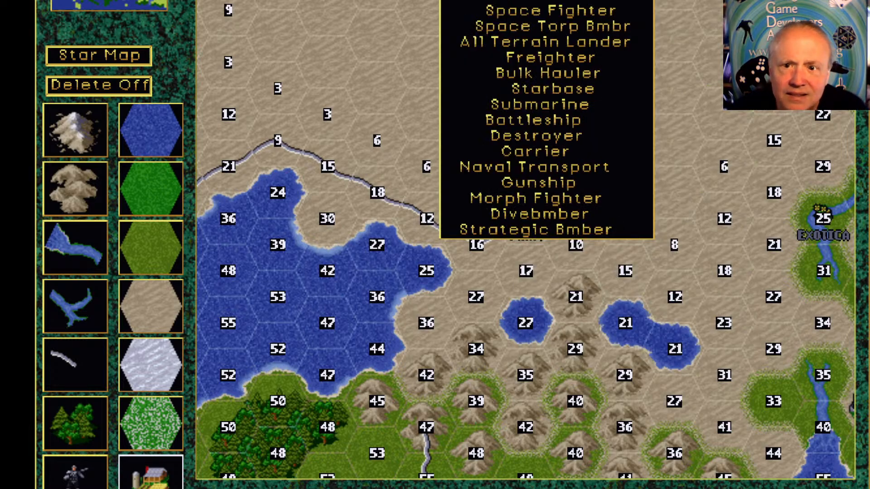
{"action": "mouse_move", "coordinate": [390, 1]}
{"action": "mouse_move", "coordinate": [612, 1]}
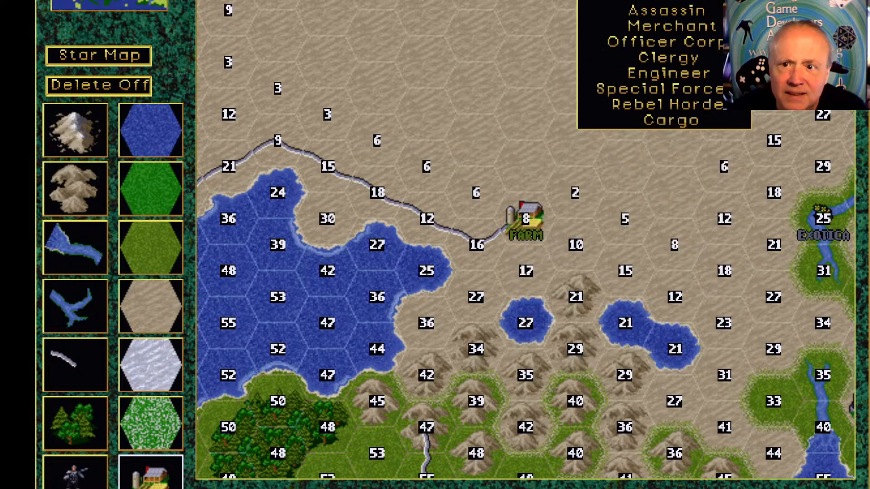
{"action": "mouse_move", "coordinate": [544, 1]}
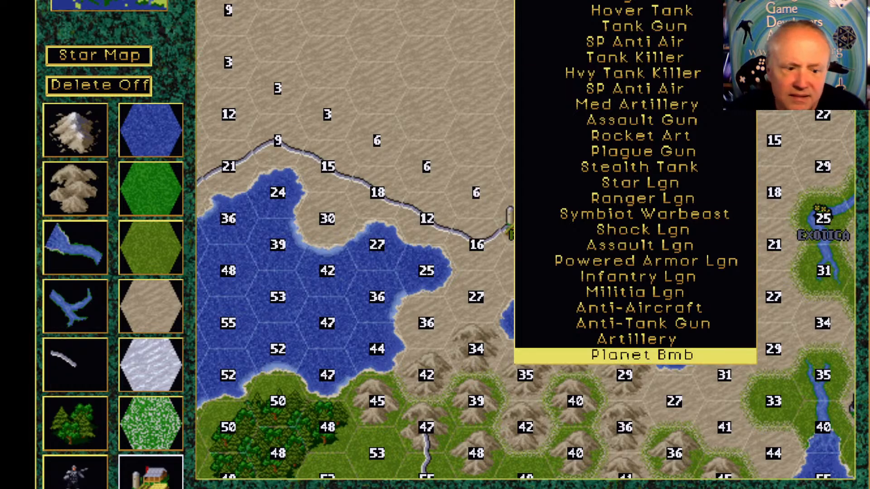
{"action": "left_click", "coordinate": [636, 355]}
{"action": "left_click", "coordinate": [82, 480]}
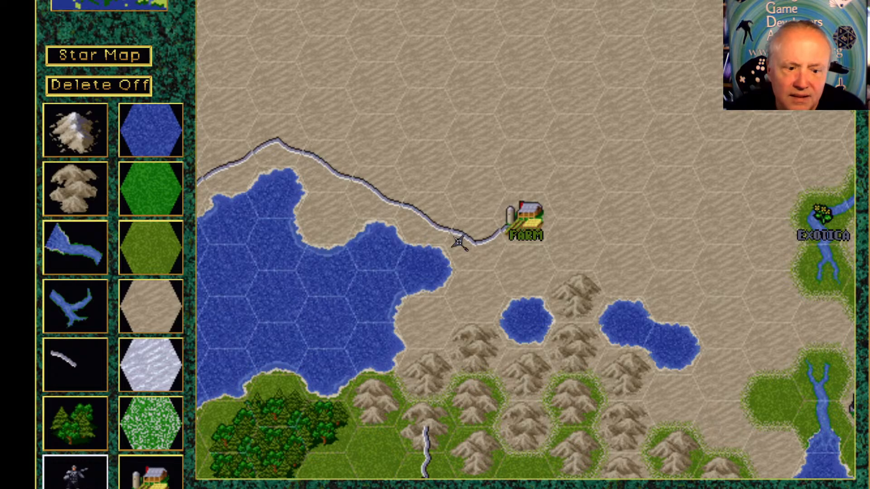
{"action": "left_click", "coordinate": [531, 223]}
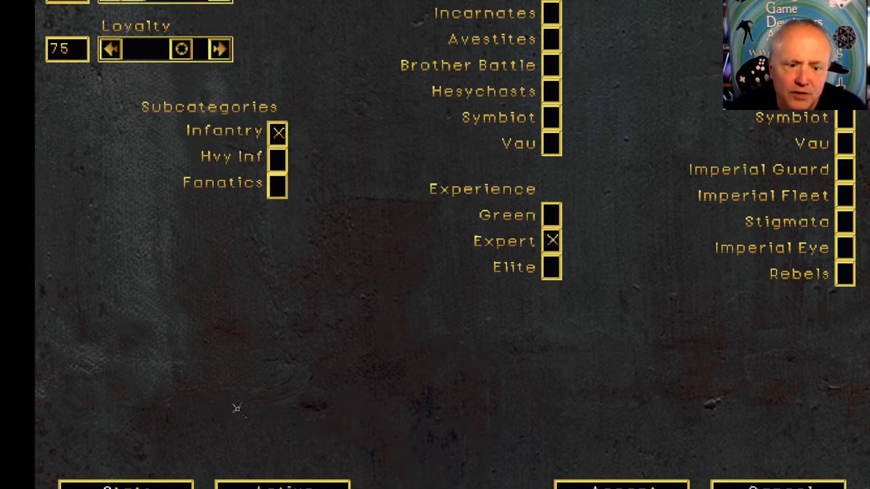
{"action": "key", "text": "Escape"}
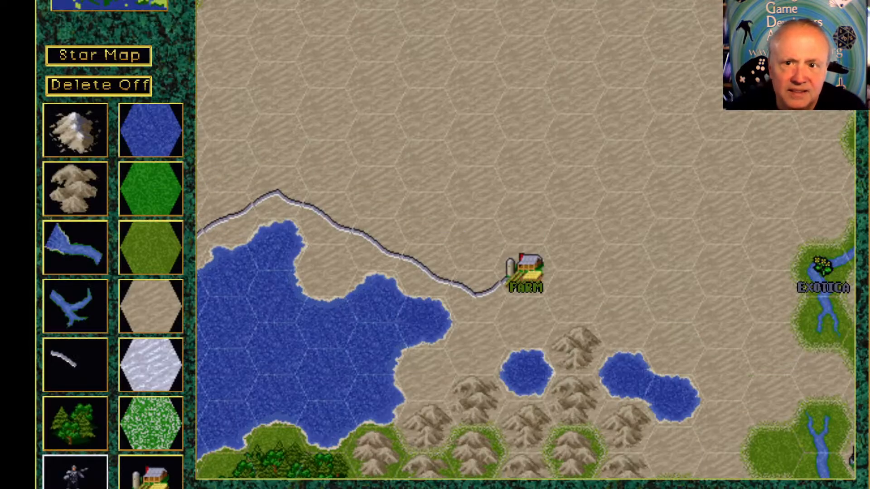
Generate another set of Decados units in the new Farm through its city settings
{"action": "left_click", "coordinate": [527, 279]}
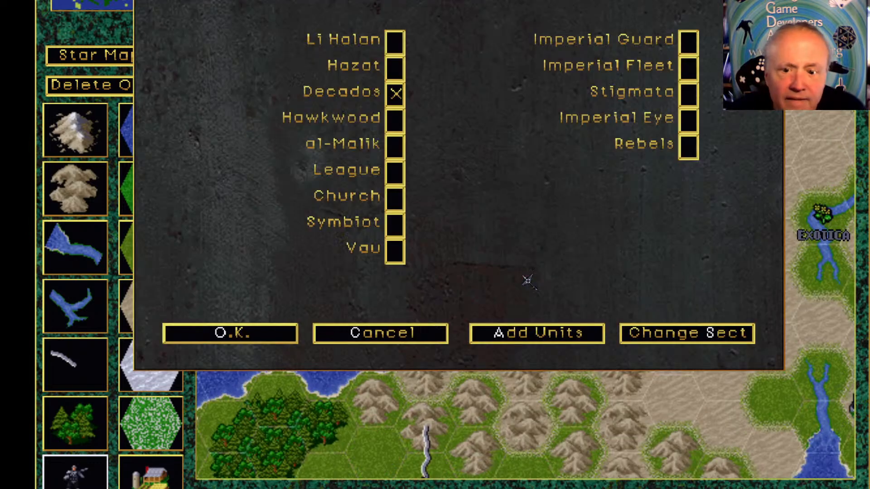
{"action": "left_click", "coordinate": [543, 335]}
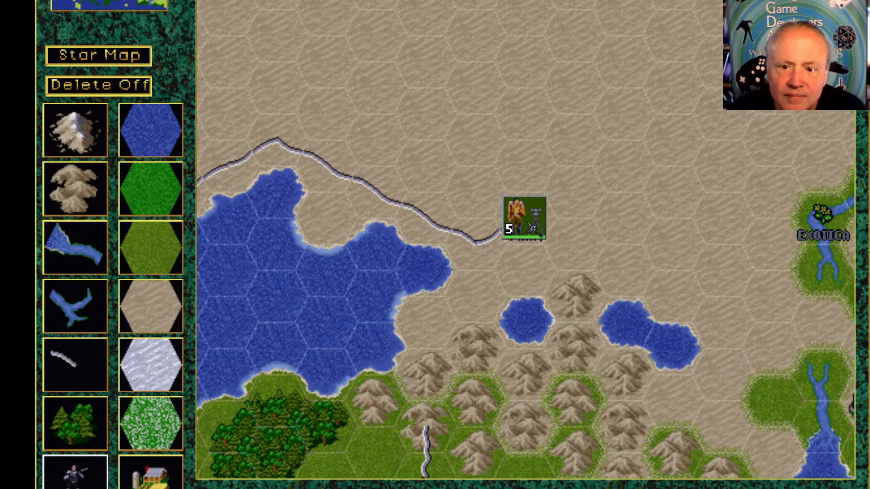
Delete all units from the stack in the new Farm and return to the planet map
{"action": "left_click", "coordinate": [534, 228]}
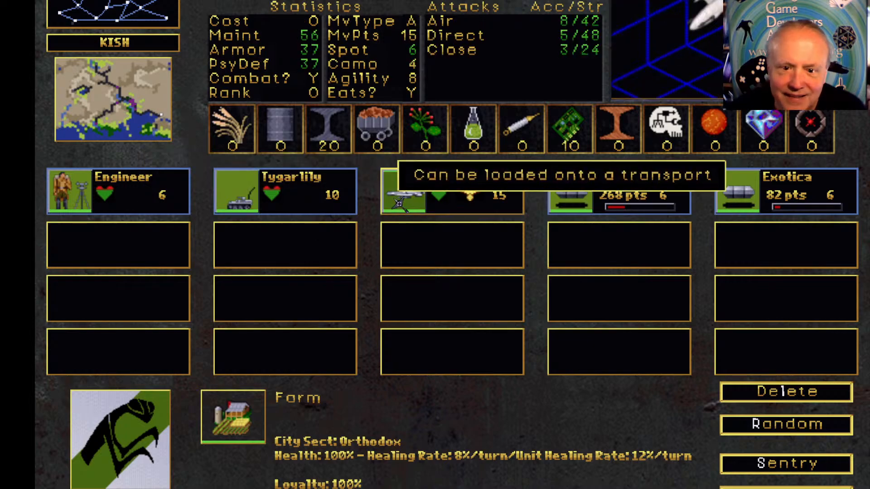
{"action": "left_click", "coordinate": [815, 398]}
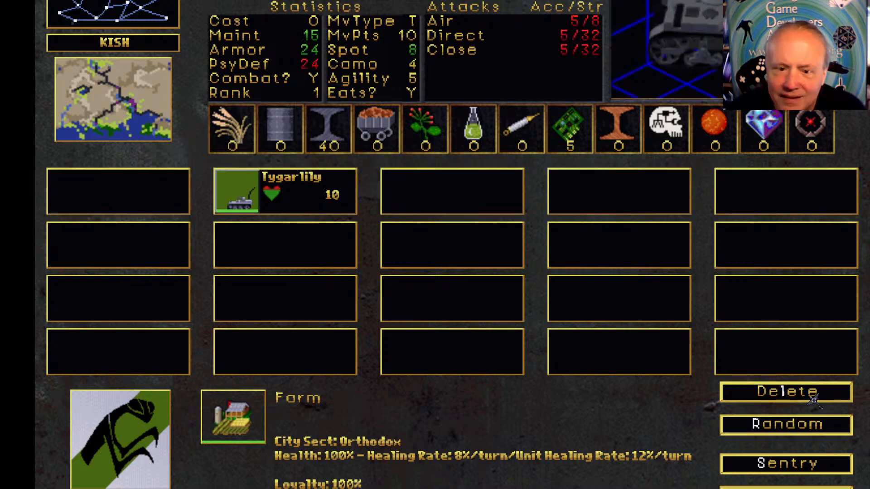
{"action": "left_click", "coordinate": [786, 488]}
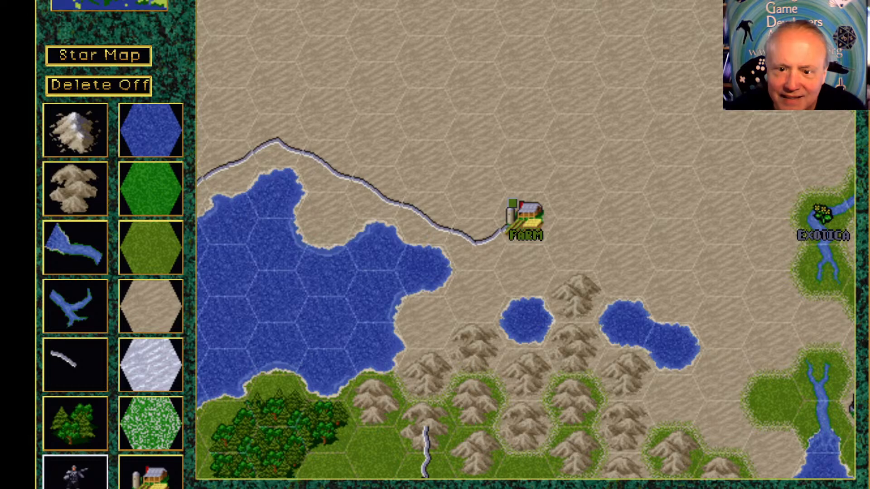
Paint one snow-flecked green terrain hex in the desert east of the Shield, just south of the small grass patch
{"action": "right_click", "coordinate": [300, 116]}
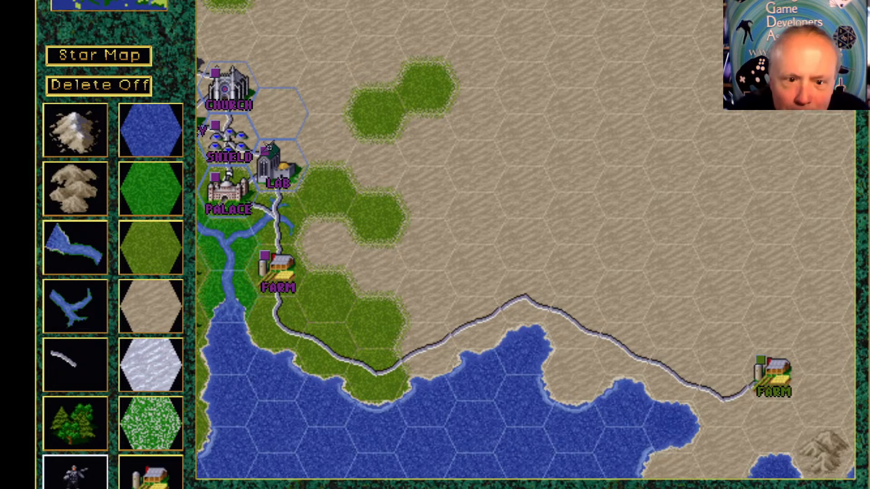
{"action": "mouse_move", "coordinate": [194, 113]}
{"action": "mouse_move", "coordinate": [482, 1]}
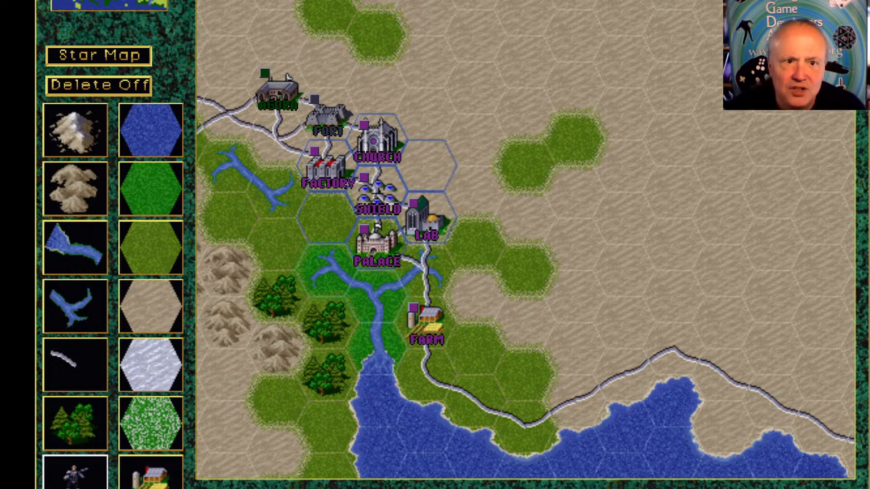
{"action": "left_click", "coordinate": [208, 399]}
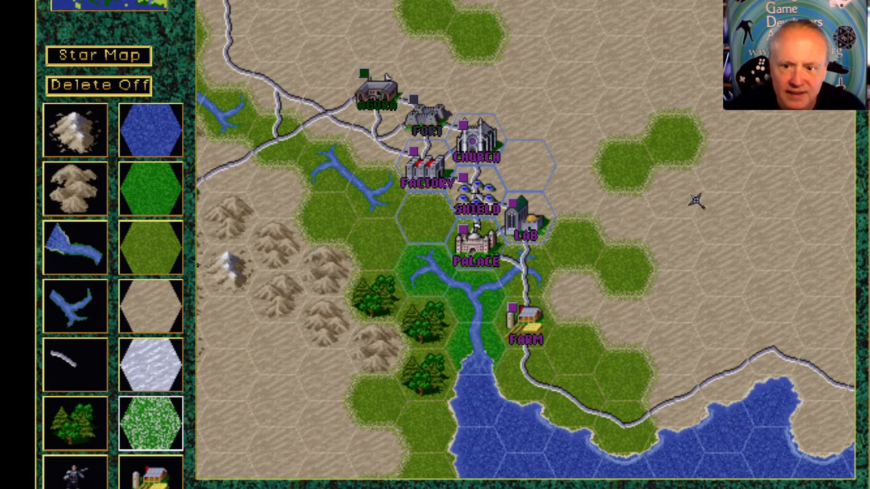
{"action": "left_click", "coordinate": [700, 206]}
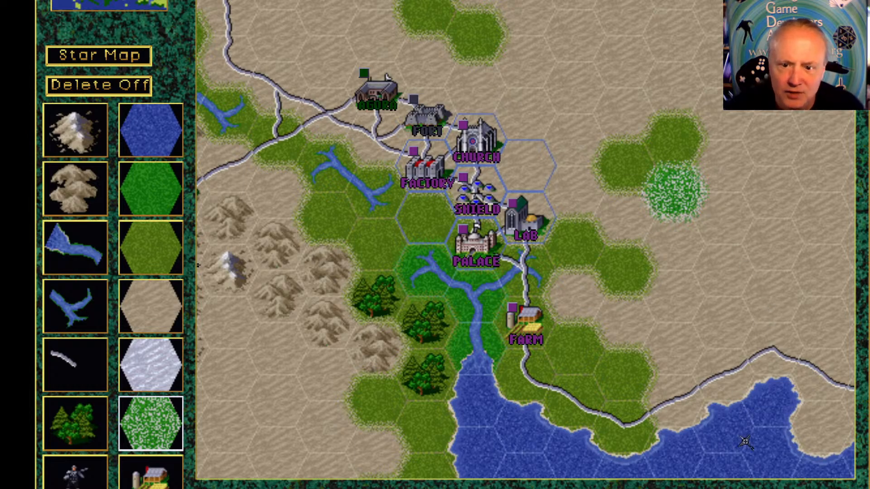
Add hills to the snow-flecked hex and lay a road from it to the adjacent hex southwest
{"action": "left_click", "coordinate": [75, 188]}
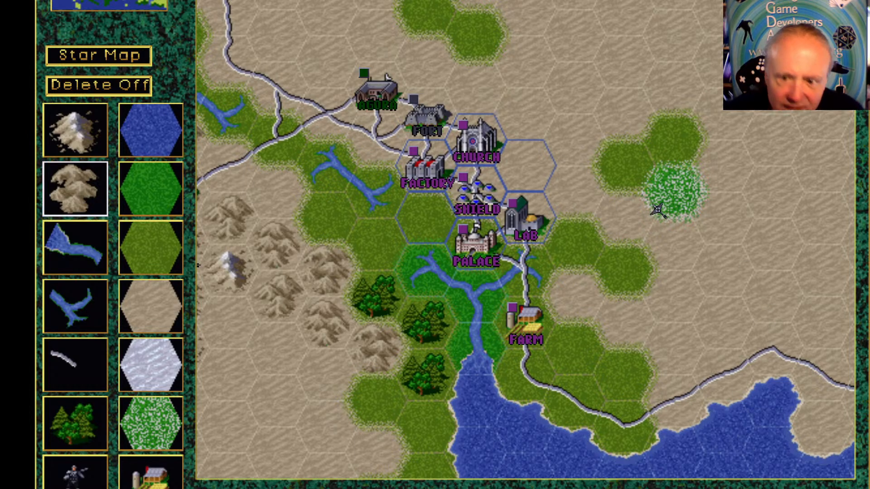
{"action": "left_click", "coordinate": [680, 195]}
{"action": "left_click", "coordinate": [75, 365]}
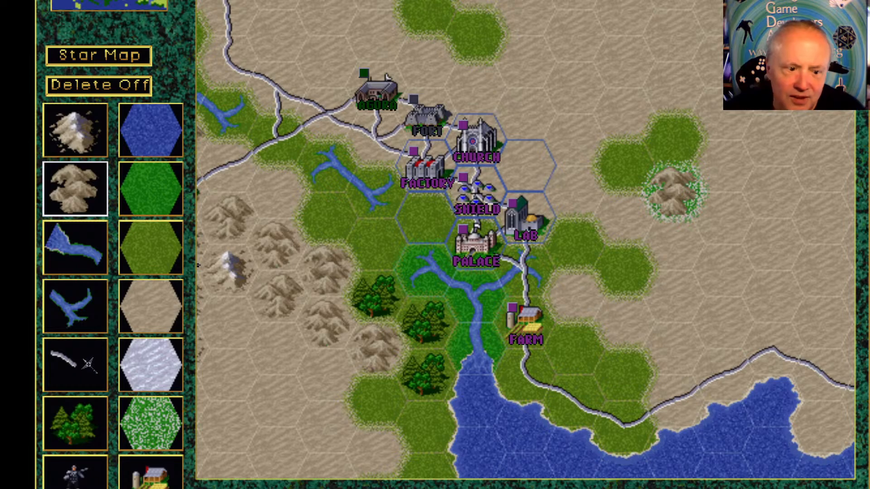
{"action": "left_click", "coordinate": [676, 209]}
{"action": "left_click", "coordinate": [631, 227]}
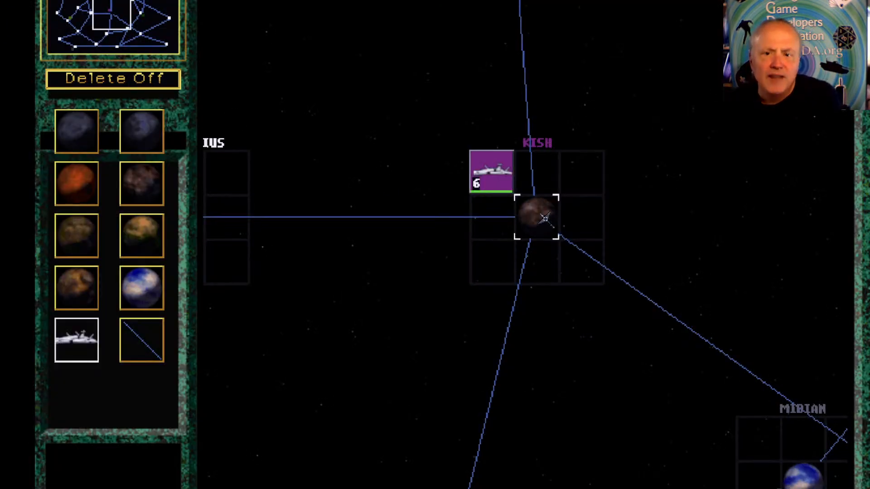
Create a jump route on the star map between Tethys and the system northeast of Holy Terra
{"action": "left_click", "coordinate": [112, 1]}
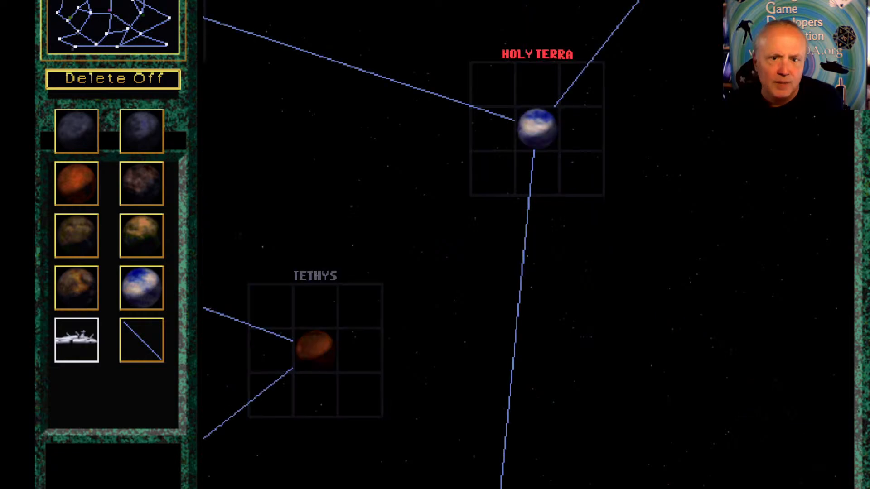
{"action": "right_click", "coordinate": [500, 94]}
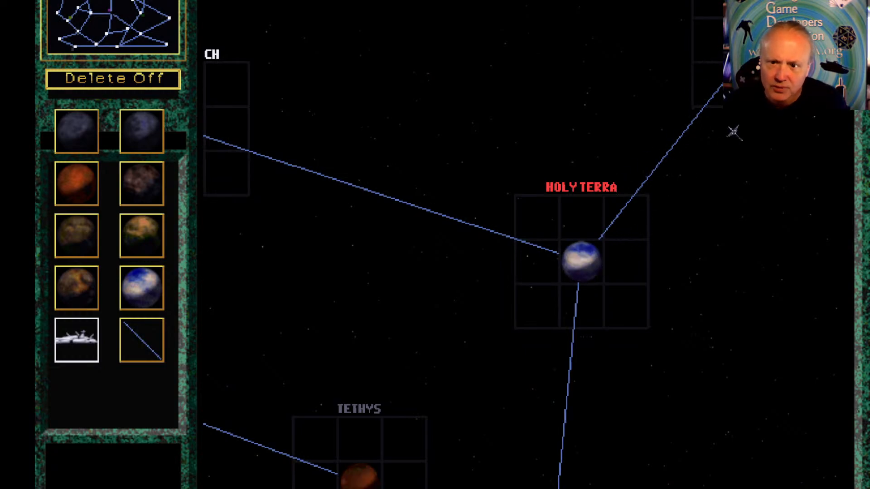
{"action": "left_click", "coordinate": [141, 339]}
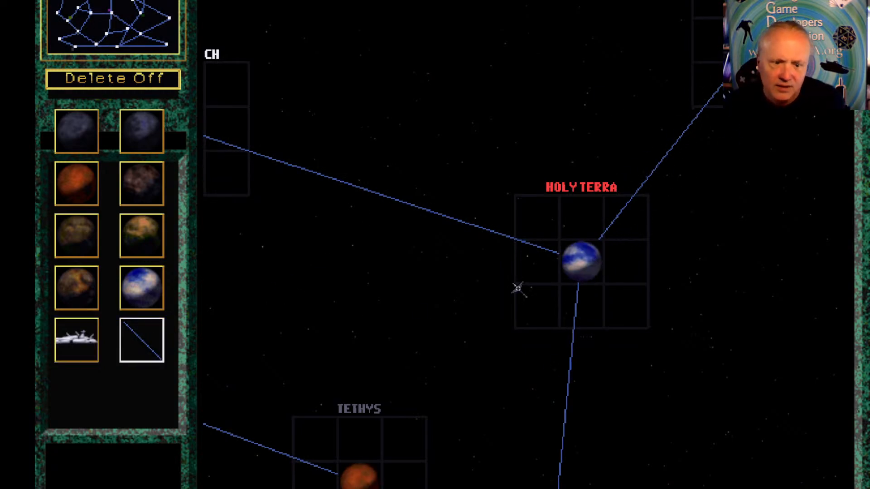
{"action": "mouse_move", "coordinate": [363, 474]}
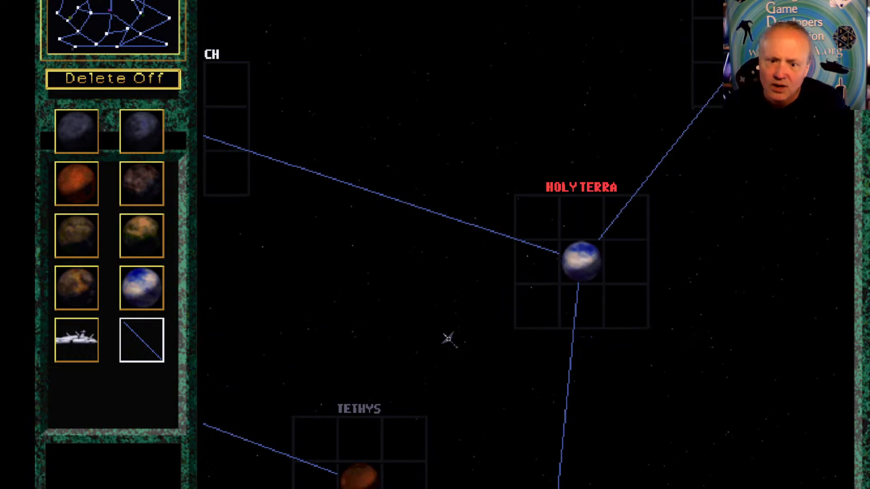
{"action": "left_click", "coordinate": [374, 310]}
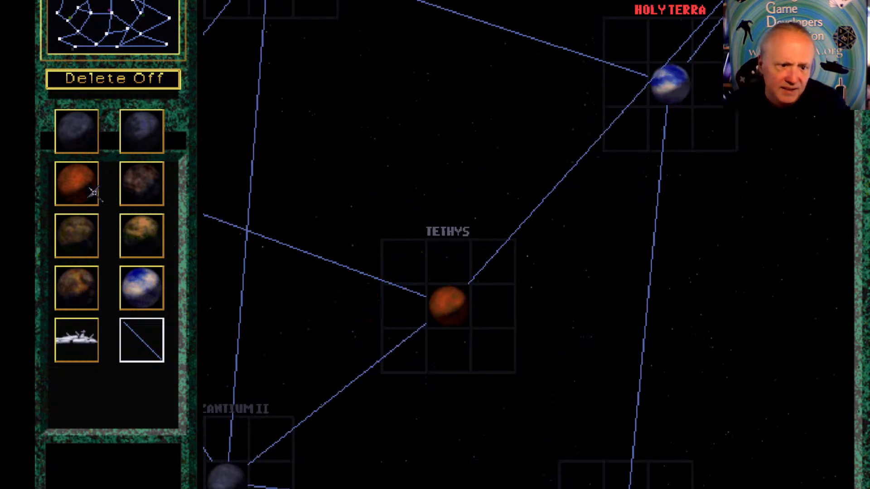
Place a new red planet east of Tethys and connect it by jump routes to Sutek and Tethys
{"action": "left_click", "coordinate": [88, 194]}
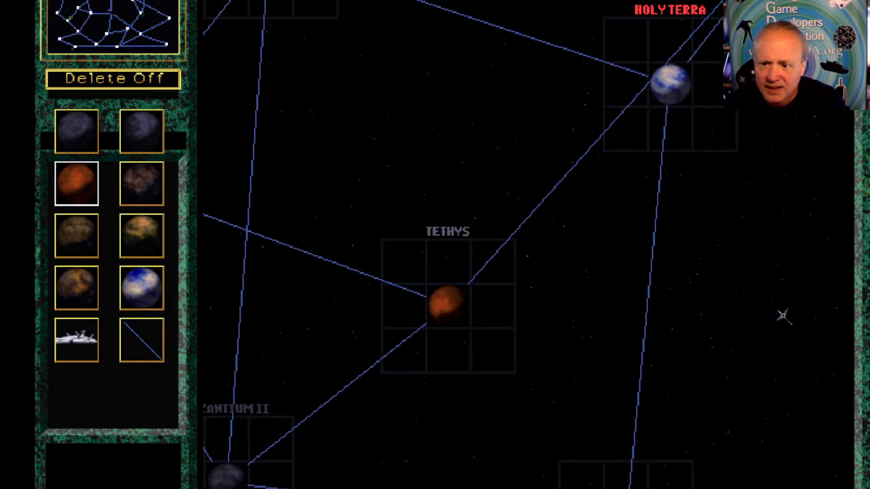
{"action": "left_click", "coordinate": [782, 312]}
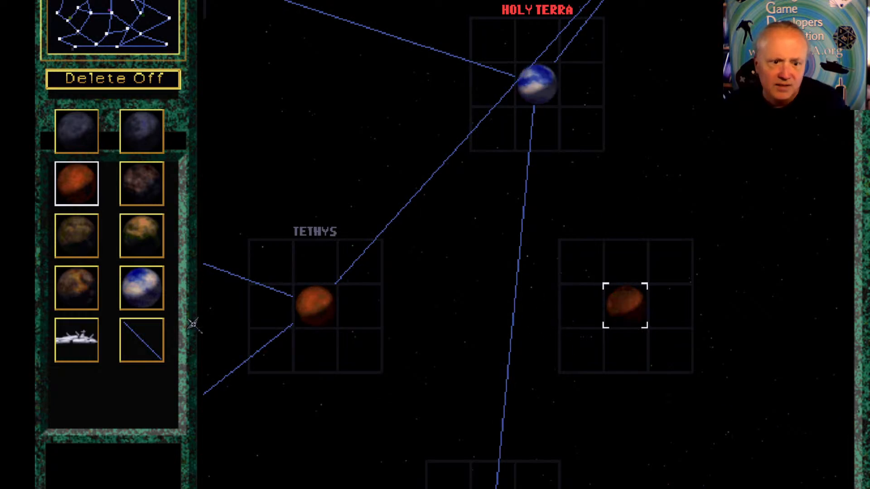
{"action": "left_click", "coordinate": [135, 336]}
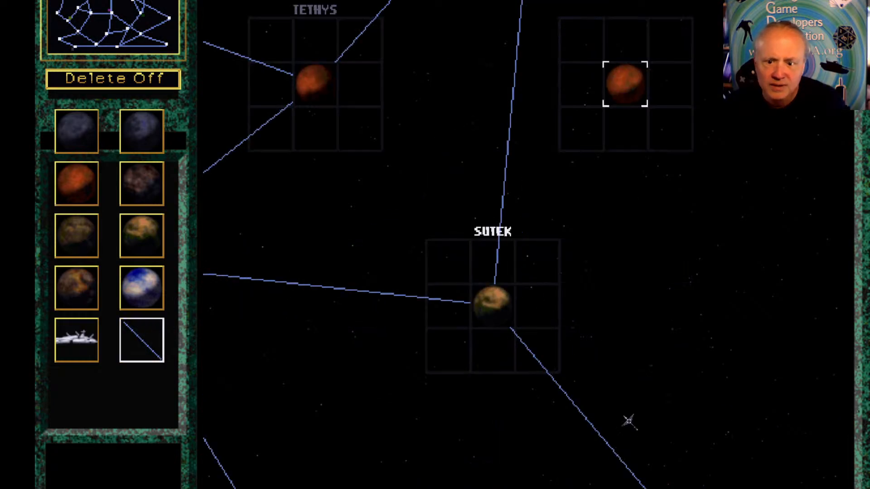
{"action": "left_click", "coordinate": [510, 309]}
{"action": "left_click", "coordinate": [625, 88]}
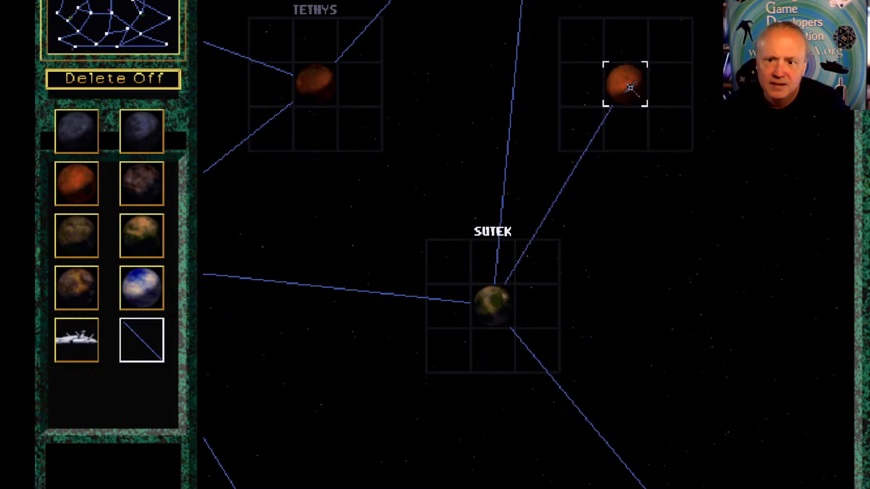
{"action": "left_click", "coordinate": [315, 82]}
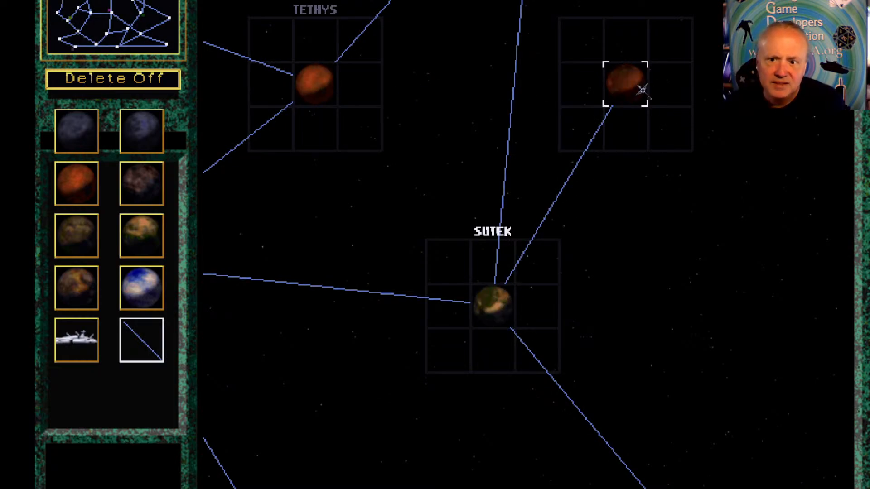
{"action": "left_click", "coordinate": [625, 84]}
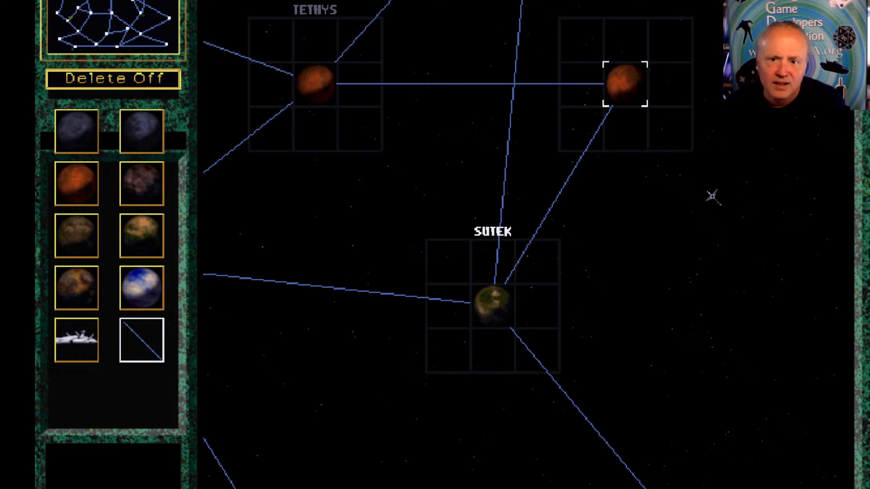
Add fleets owned by the Rebels in orbit around the new red planet
{"action": "left_click", "coordinate": [639, 86]}
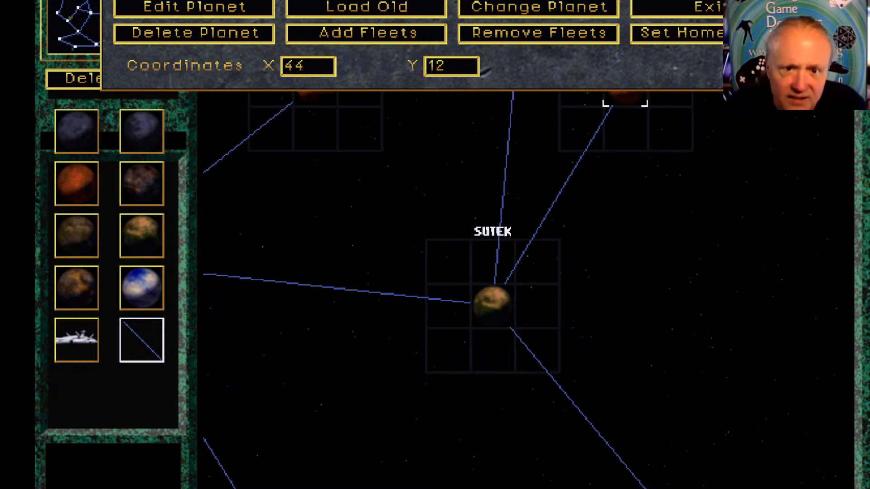
{"action": "left_click", "coordinate": [366, 35]}
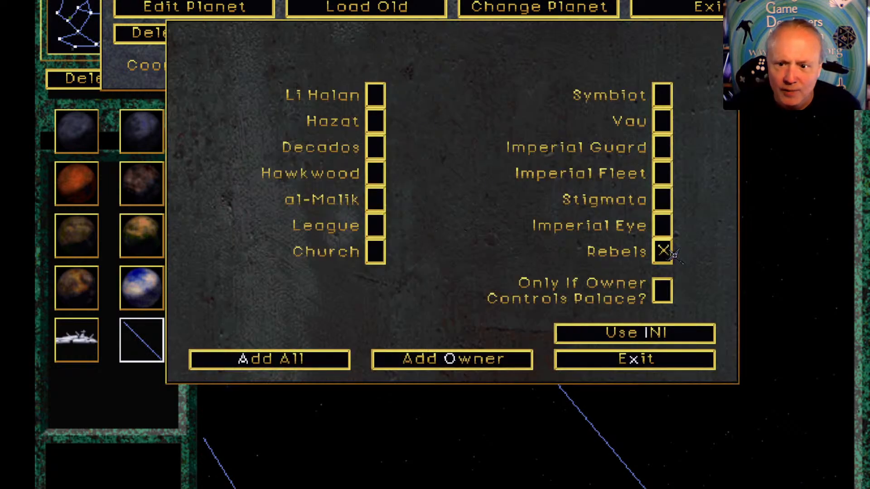
{"action": "left_click", "coordinate": [466, 362]}
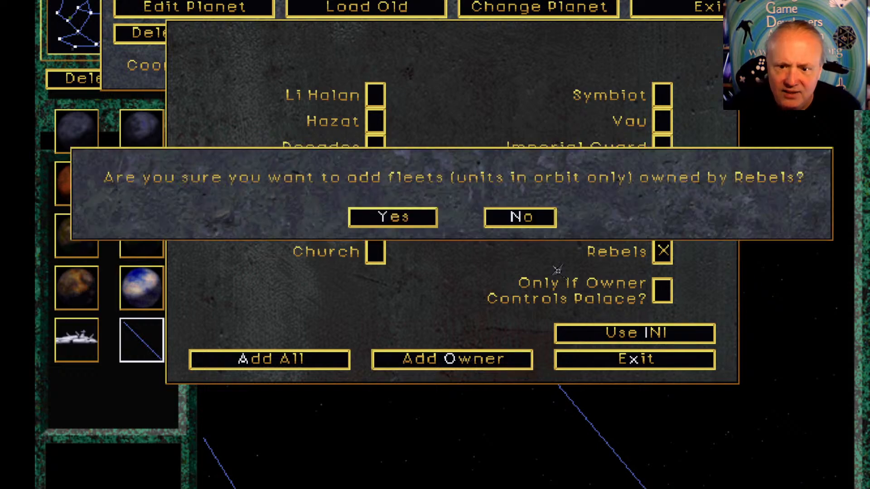
{"action": "left_click", "coordinate": [423, 226]}
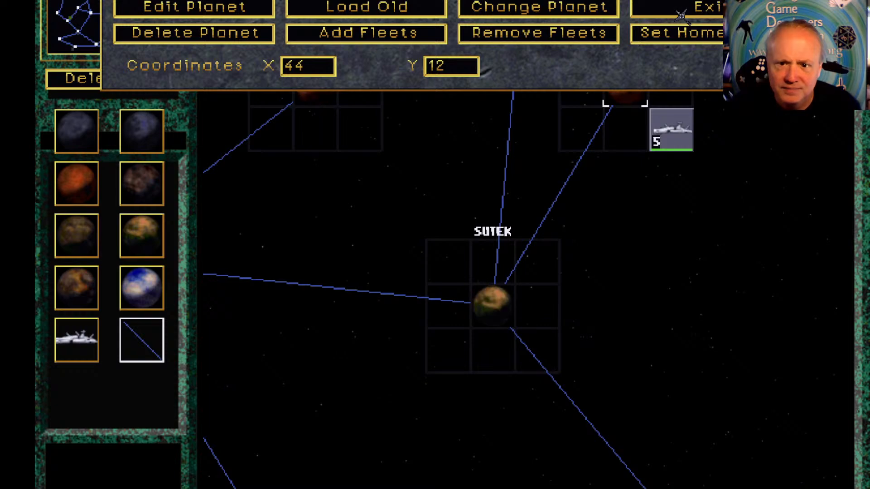
Open the new planet's surface for editing and generate a random map for it
{"action": "left_click", "coordinate": [230, 17]}
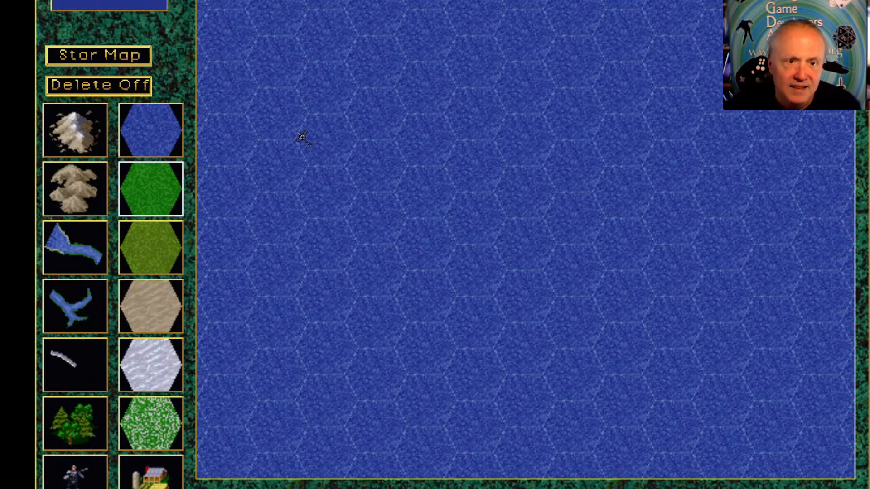
{"action": "left_click", "coordinate": [113, 5]}
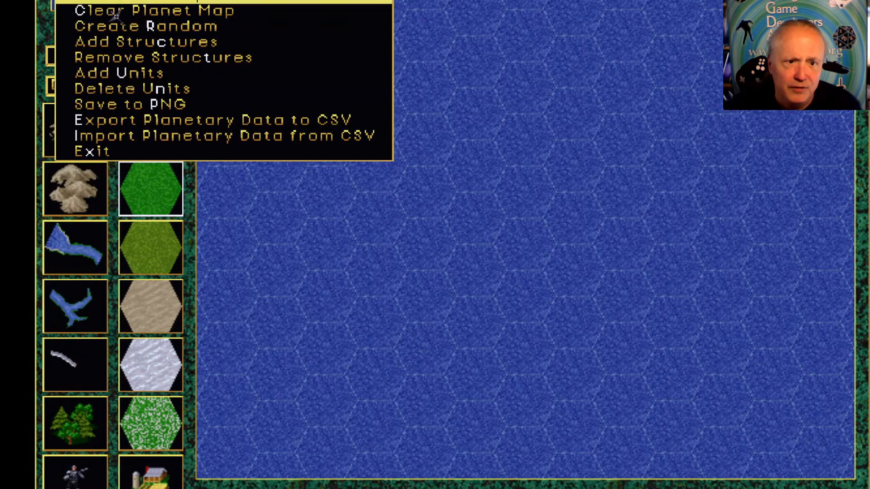
{"action": "left_click", "coordinate": [111, 28]}
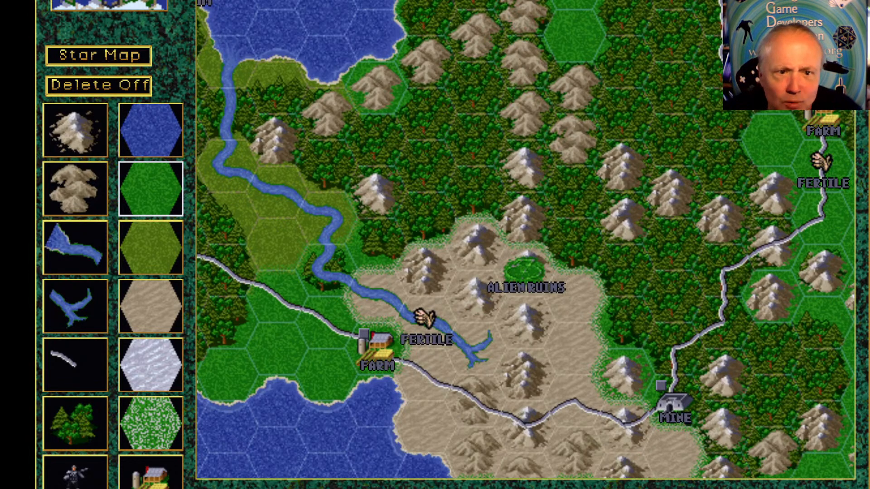
Examine the terrain and cities of the randomly generated planet, including the units stationed in an Agora near the Electronics cities
{"action": "right_click", "coordinate": [426, 102]}
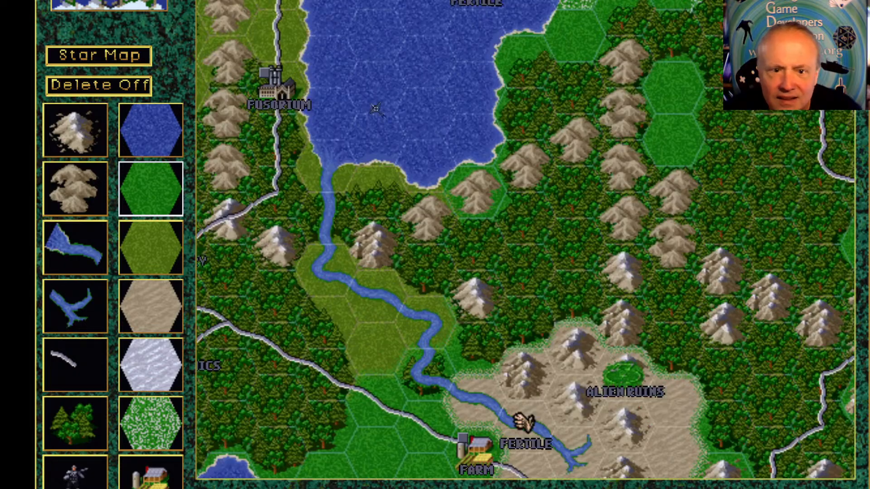
{"action": "right_click", "coordinate": [376, 51]}
{"action": "right_click", "coordinate": [331, 248]}
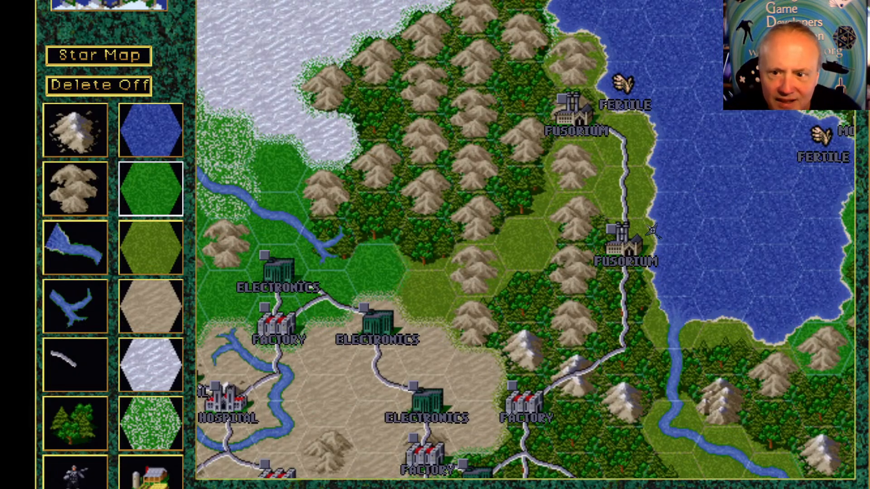
{"action": "right_click", "coordinate": [724, 292]}
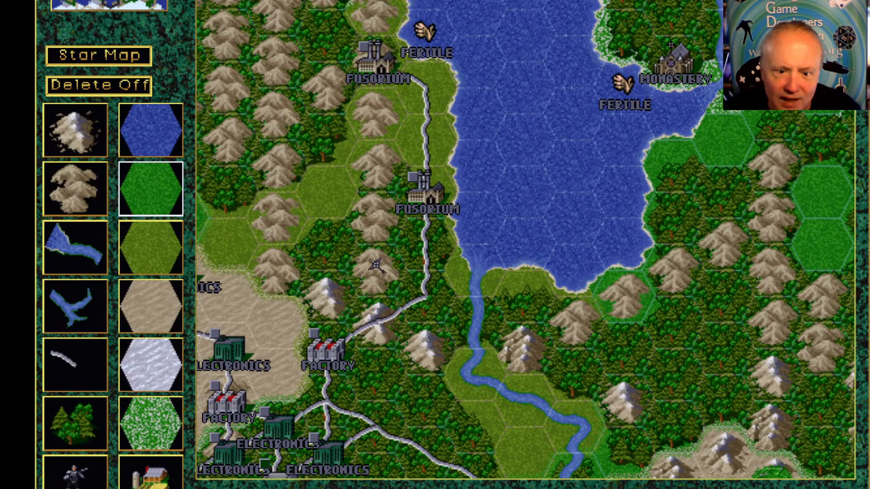
{"action": "right_click", "coordinate": [376, 291]}
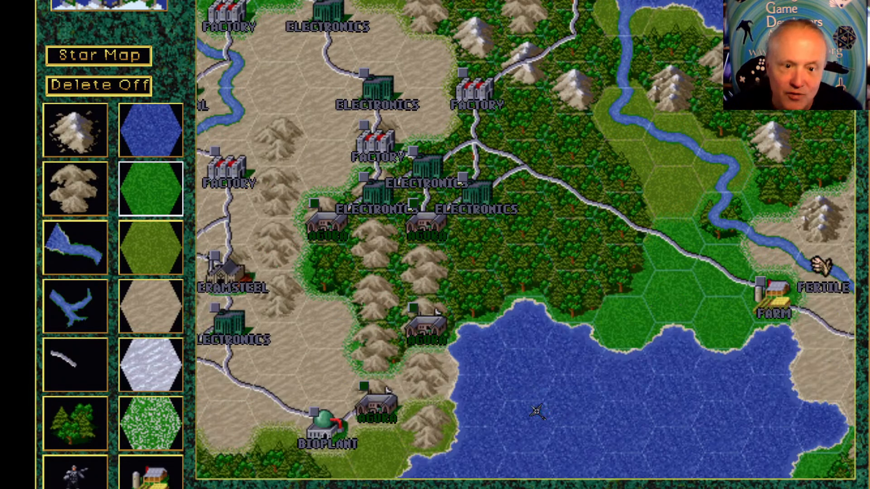
{"action": "right_click", "coordinate": [559, 399]}
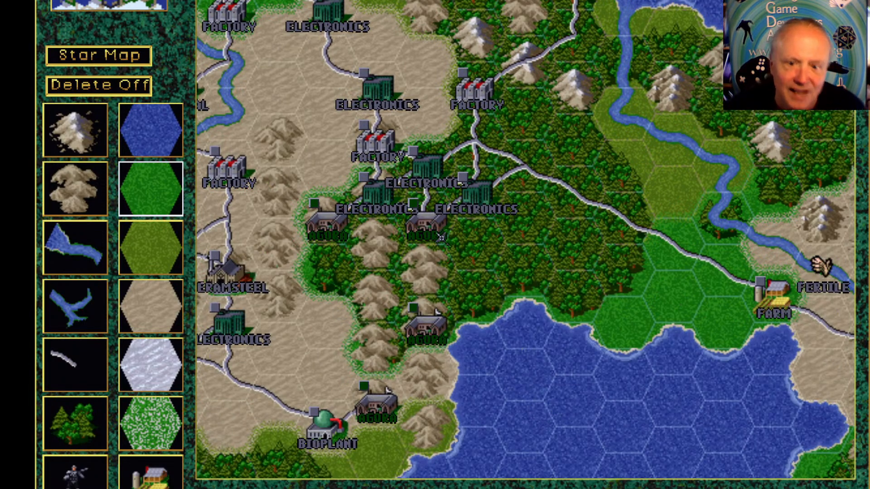
{"action": "left_click", "coordinate": [433, 233]}
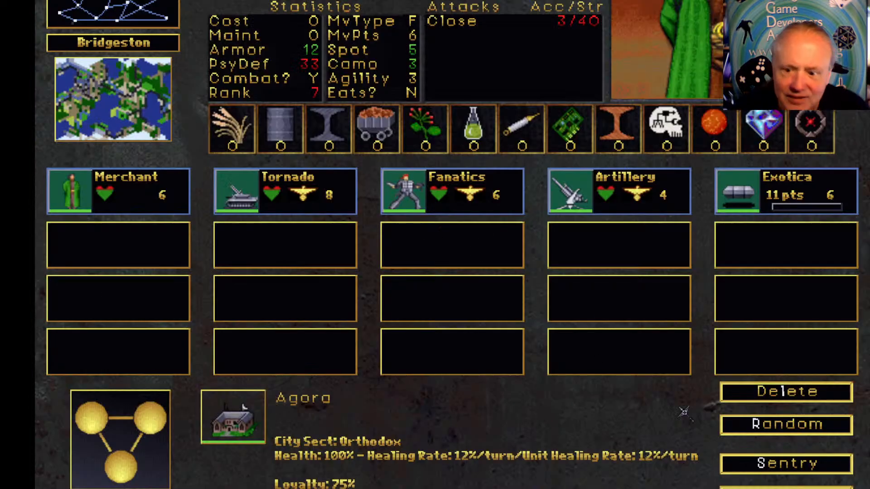
{"action": "left_click", "coordinate": [820, 487]}
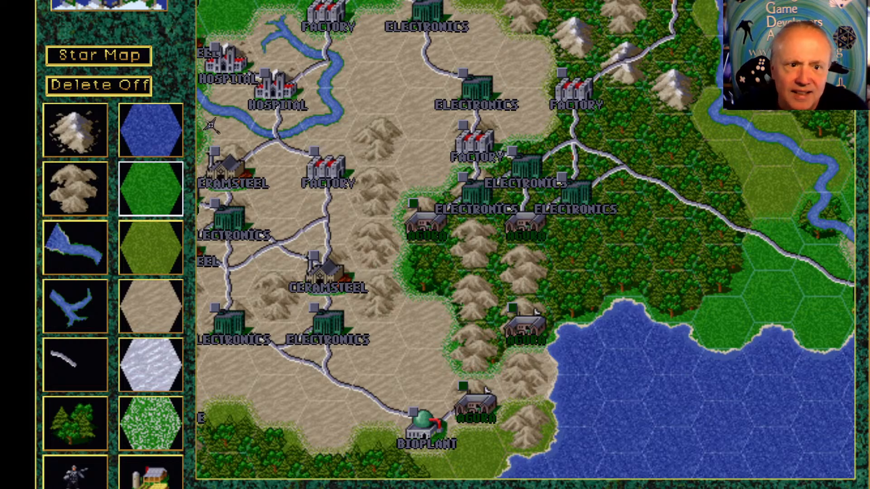
Enable delete mode and remove the Agora beside the Electronics cities and the Agora near the coast, including the latter's Merchant unit stack
{"action": "left_click", "coordinate": [99, 84]}
{"action": "left_click", "coordinate": [526, 224]}
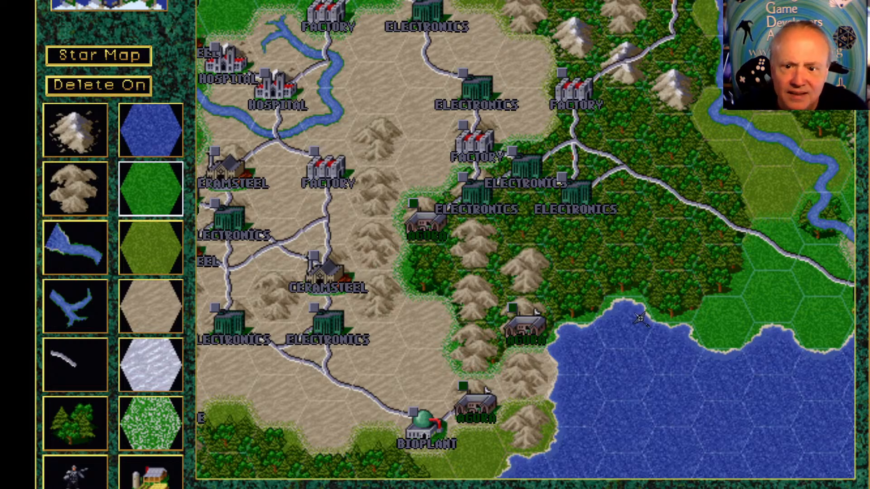
{"action": "left_click", "coordinate": [536, 313]}
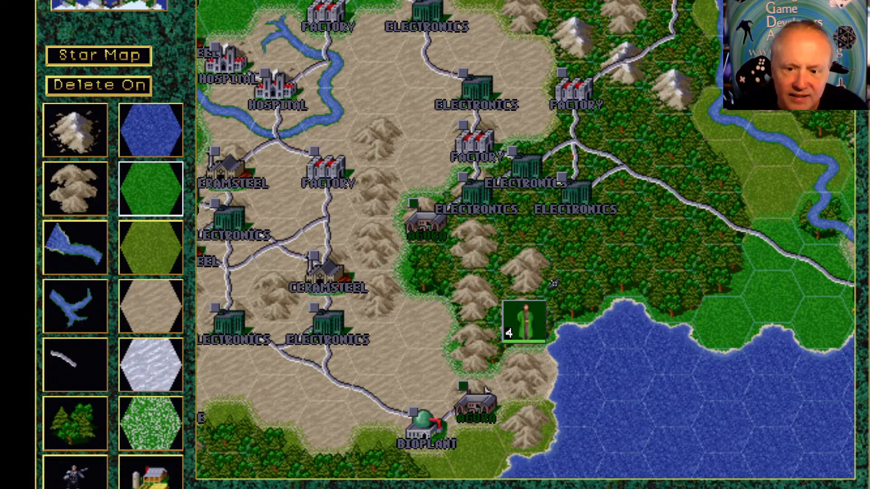
{"action": "left_click", "coordinate": [533, 324]}
{"action": "left_click", "coordinate": [533, 324]}
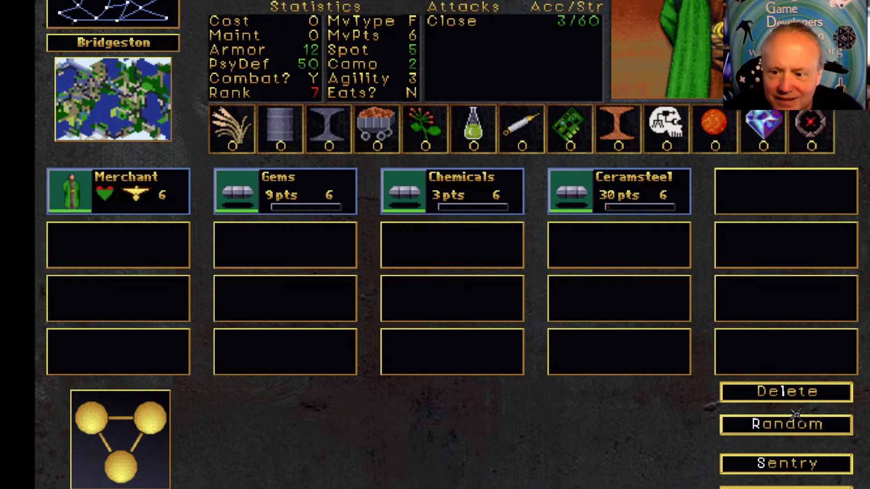
{"action": "left_click", "coordinate": [790, 393]}
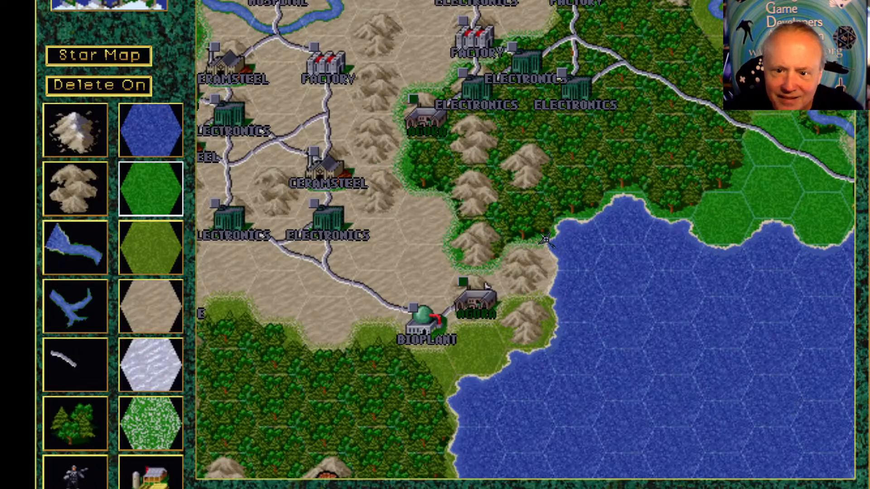
Delete the Kestral stack stationed in the Agora on the forest's western edge, and delete that Agora as well
{"action": "left_click", "coordinate": [485, 286]}
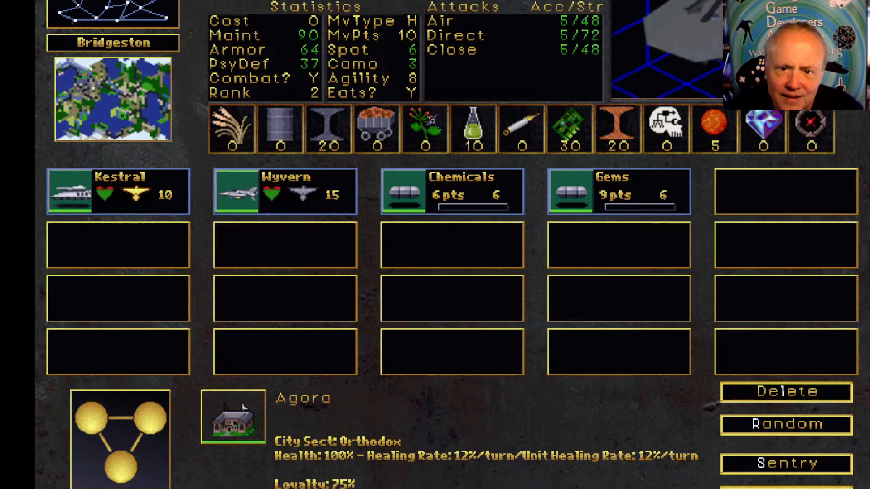
{"action": "left_click", "coordinate": [786, 488]}
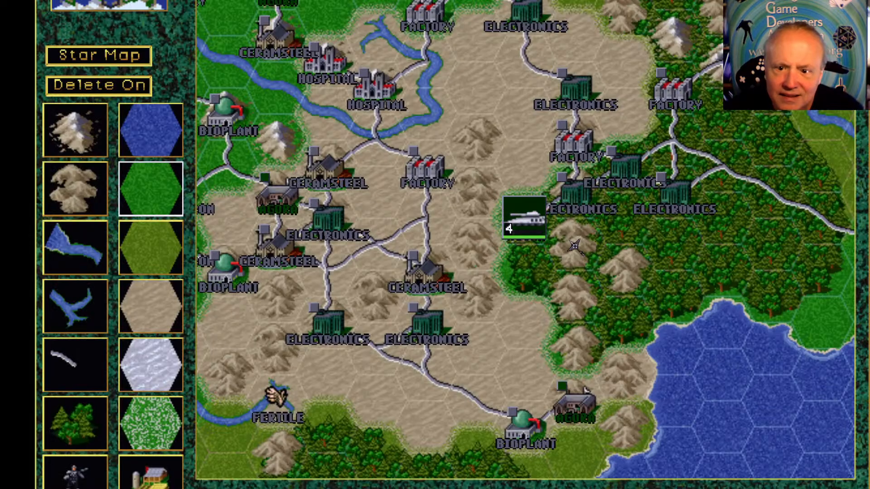
{"action": "left_click", "coordinate": [545, 224]}
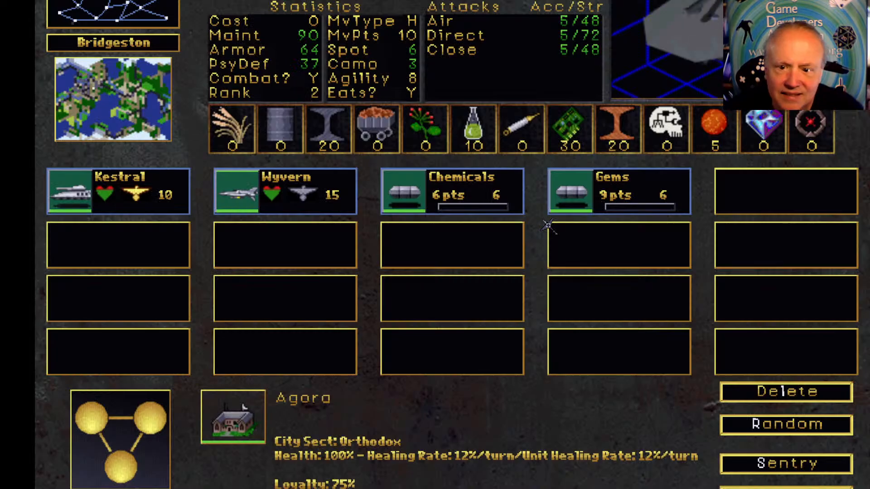
{"action": "left_click", "coordinate": [818, 392]}
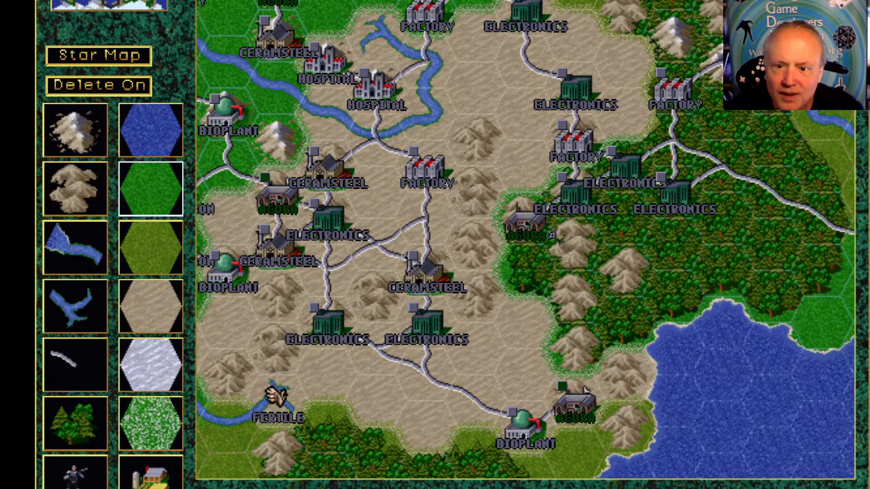
{"action": "left_click", "coordinate": [542, 228]}
Delete the Electronics city directly south of the Factory at the forest edge, together with its Merchant unit stack
{"action": "left_click", "coordinate": [580, 201]}
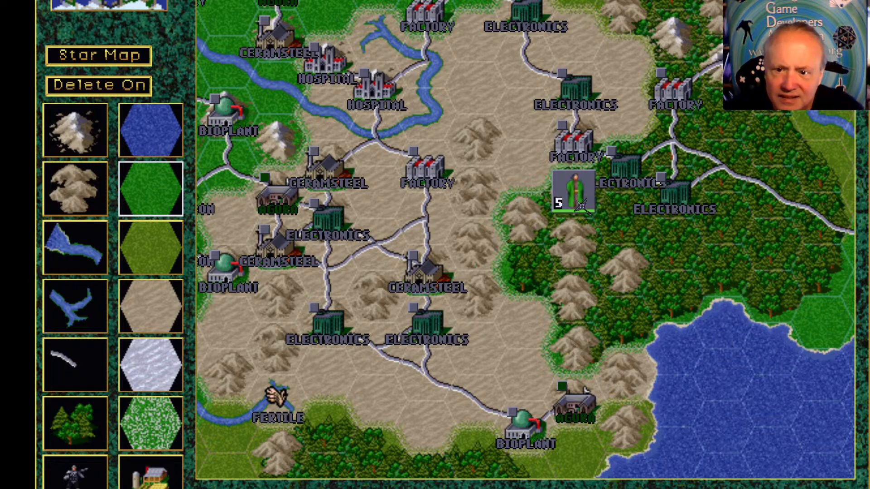
{"action": "left_click", "coordinate": [581, 206]}
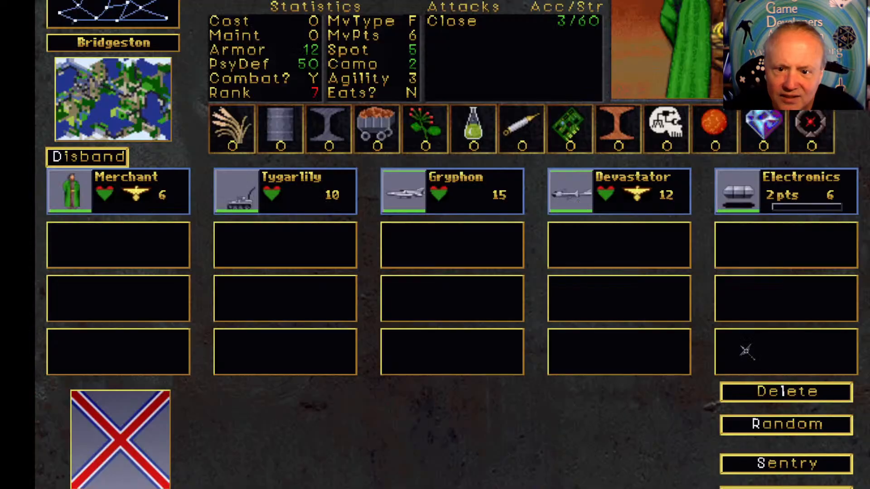
{"action": "left_click", "coordinate": [793, 393]}
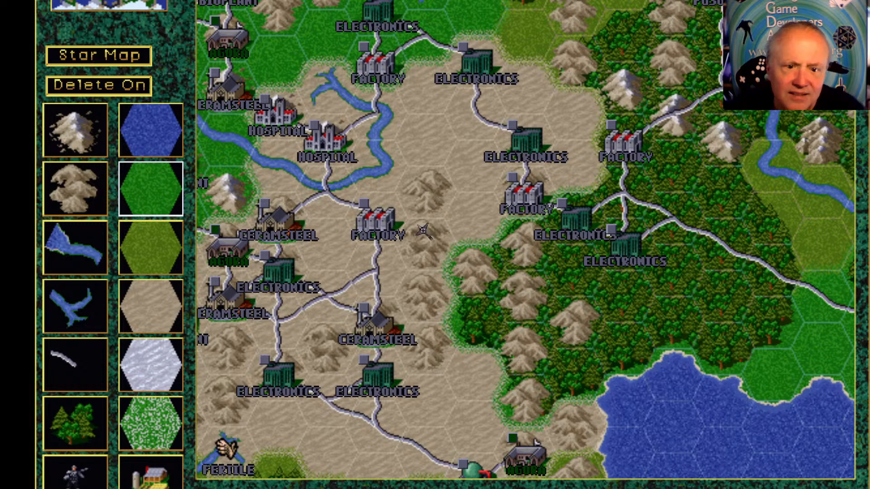
Delete the two remaining Electronics cities in the forest along with the Engineer and Tygarlily unit stacks stationed in them
{"action": "right_click", "coordinate": [787, 261]}
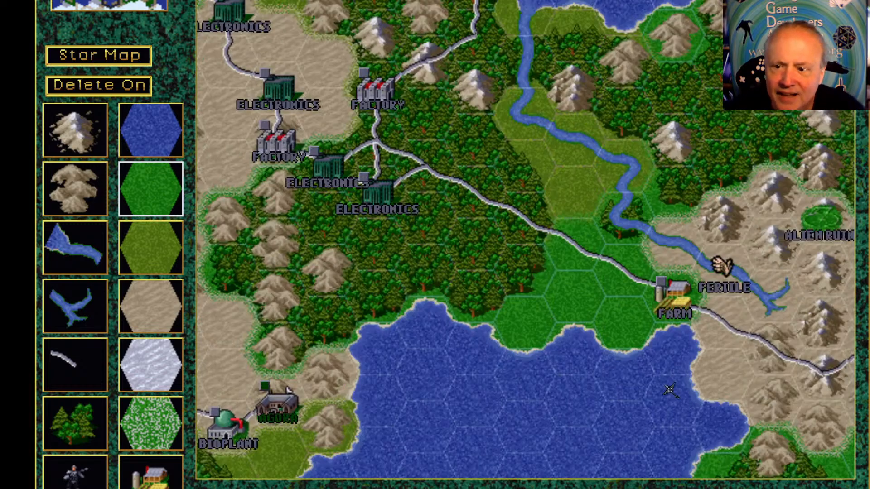
{"action": "right_click", "coordinate": [657, 388]}
{"action": "right_click", "coordinate": [376, 85]}
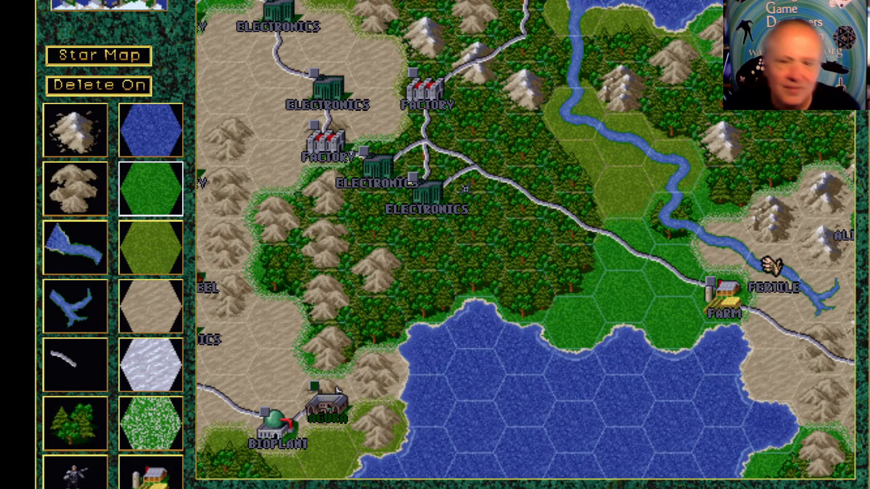
{"action": "left_click", "coordinate": [436, 196]}
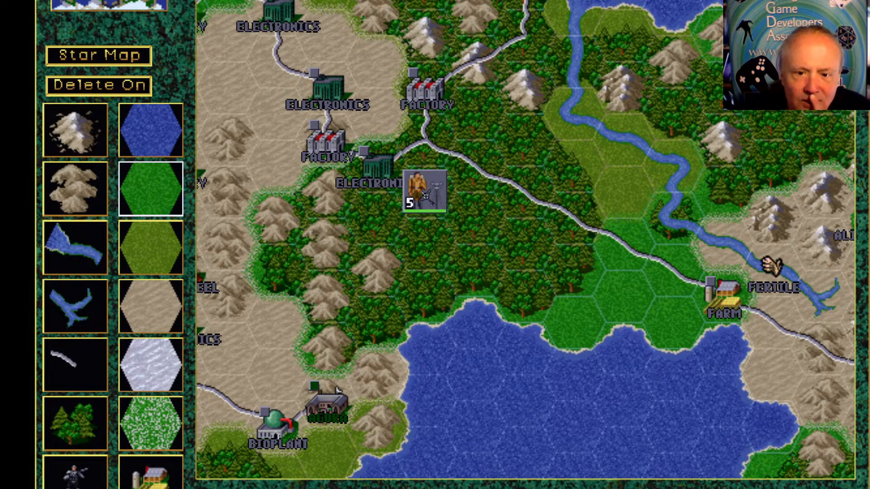
{"action": "left_click", "coordinate": [388, 171]}
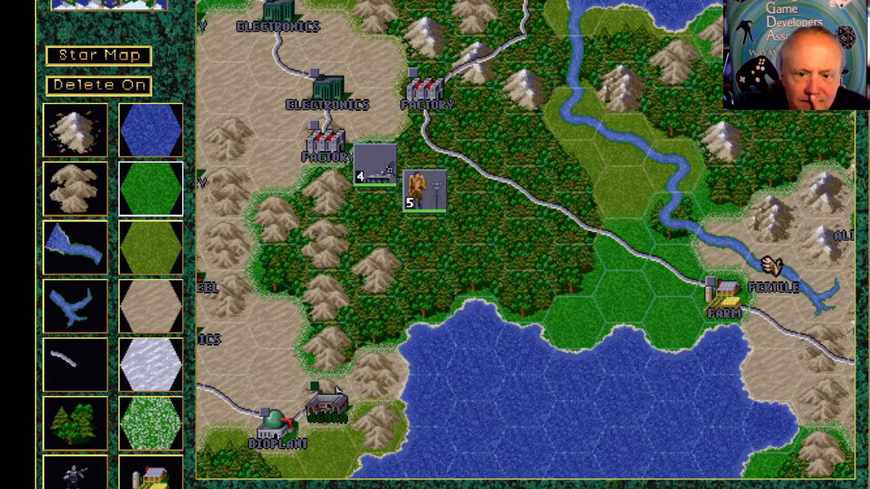
{"action": "right_click", "coordinate": [424, 192]}
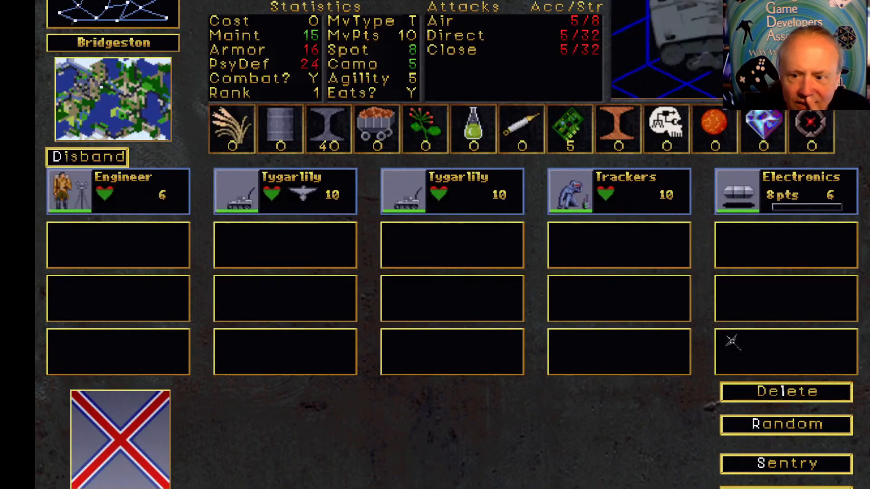
{"action": "left_click", "coordinate": [788, 397]}
{"action": "right_click", "coordinate": [485, 233]}
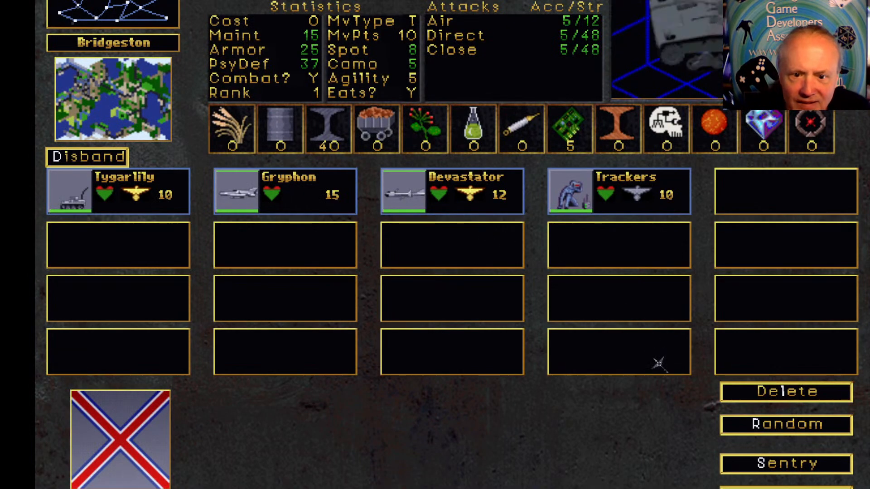
{"action": "left_click", "coordinate": [788, 394]}
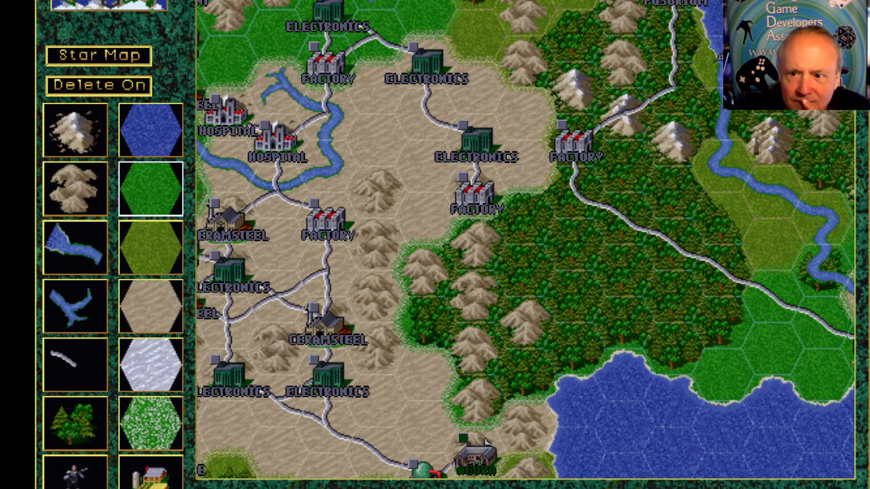
Delete the Howler unit stack stationed in the southern Fusorium on the bay's western shore, keeping the city's owner as Rebels
{"action": "right_click", "coordinate": [485, 442]}
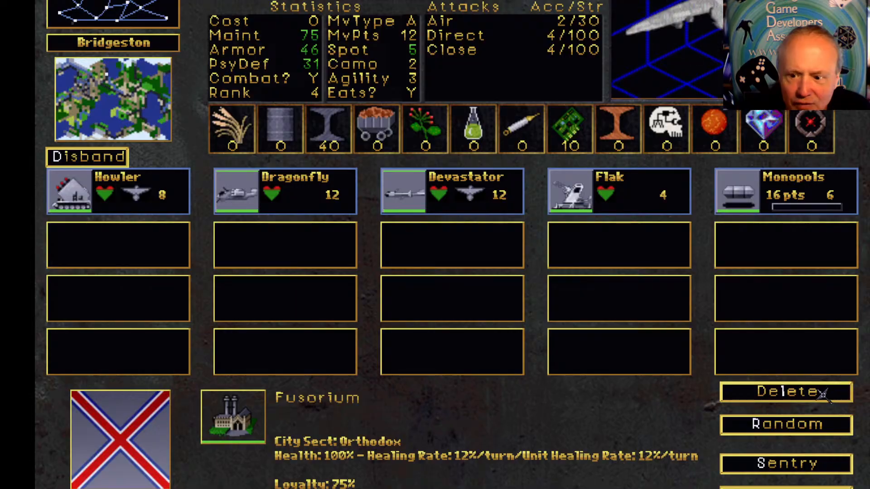
{"action": "left_click", "coordinate": [821, 396]}
{"action": "right_click", "coordinate": [536, 247]}
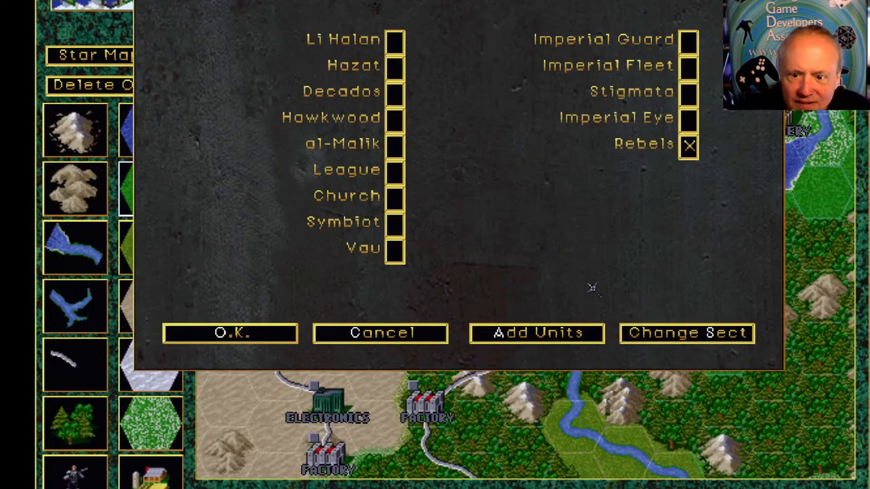
{"action": "left_click", "coordinate": [265, 338]}
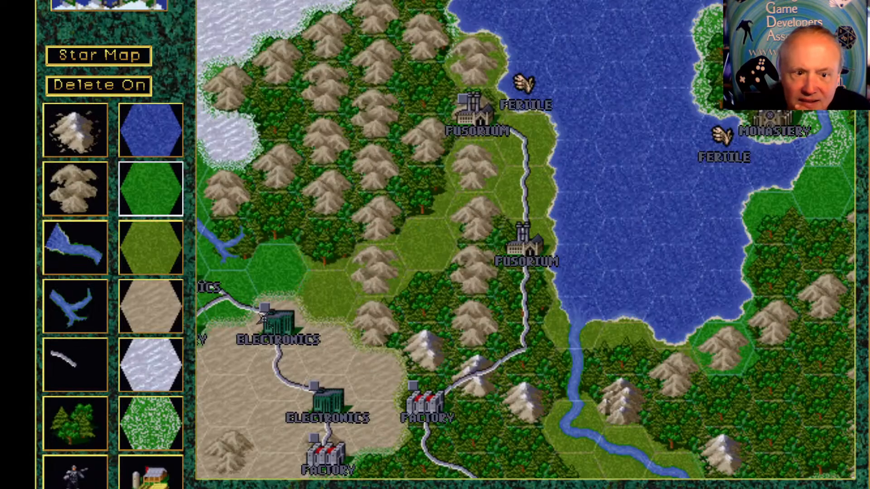
Delete the southern Fusorium and the forest on its hex, and redraw the missing road section with delete mode off
{"action": "left_click", "coordinate": [529, 261]}
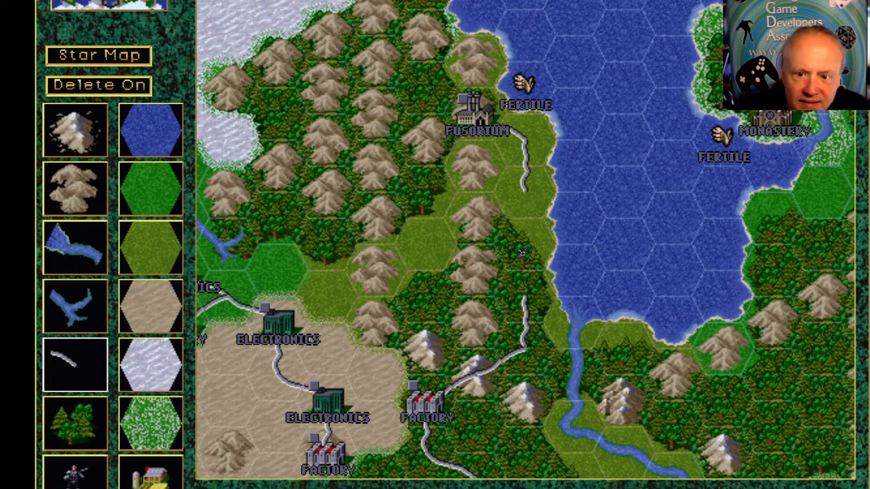
{"action": "left_click", "coordinate": [527, 251]}
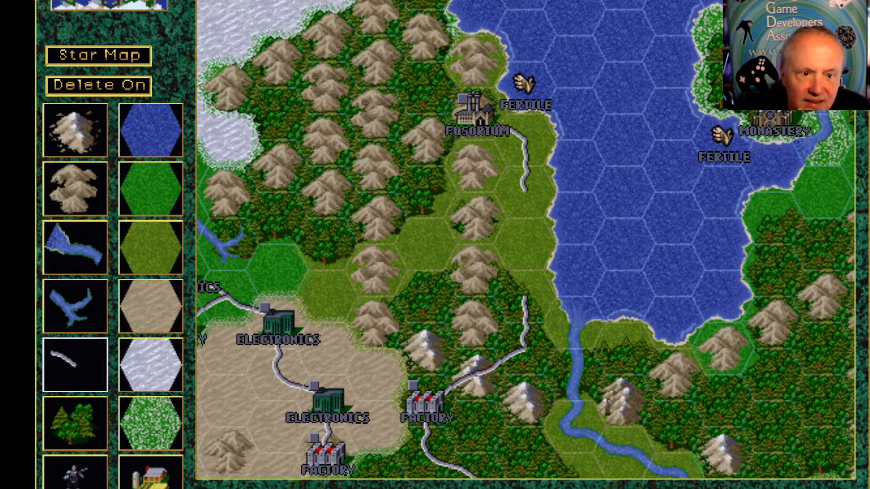
{"action": "left_click", "coordinate": [99, 86]}
{"action": "left_click", "coordinate": [536, 243]}
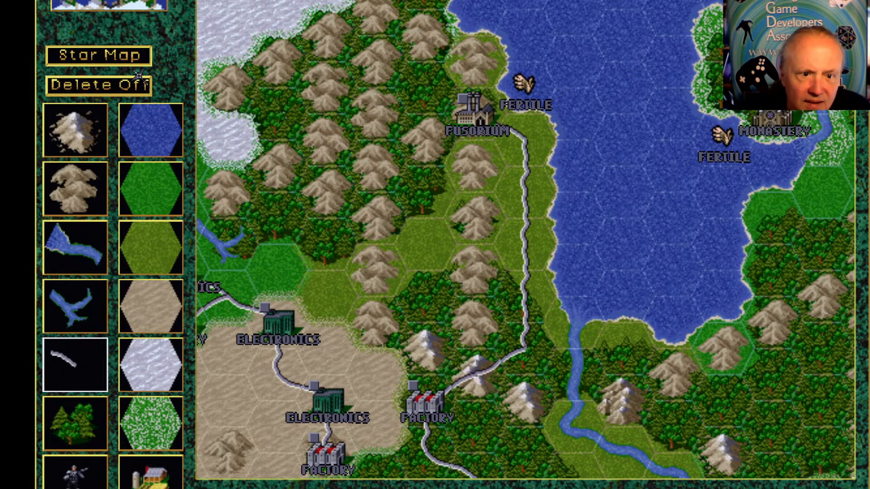
Delete the northern Fusorium, the road running south from it to the Factory, and the Portnows unit stack on its hex
{"action": "left_click", "coordinate": [460, 121]}
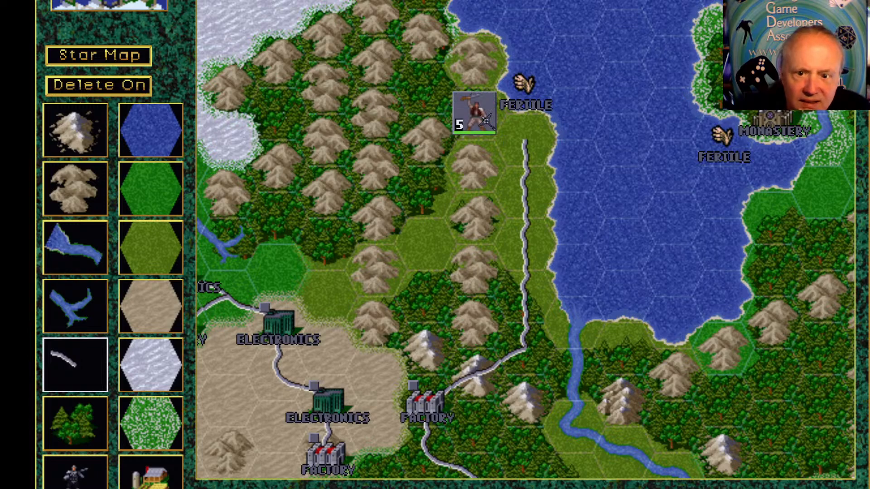
{"action": "left_click", "coordinate": [537, 158]}
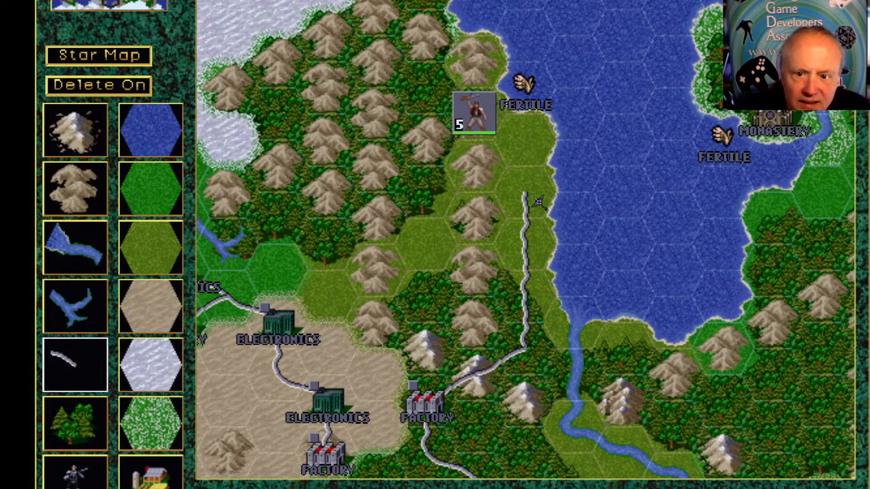
{"action": "left_click", "coordinate": [539, 203]}
{"action": "left_click", "coordinate": [536, 249]}
{"action": "left_click", "coordinate": [538, 321]}
{"action": "left_click", "coordinate": [496, 372]}
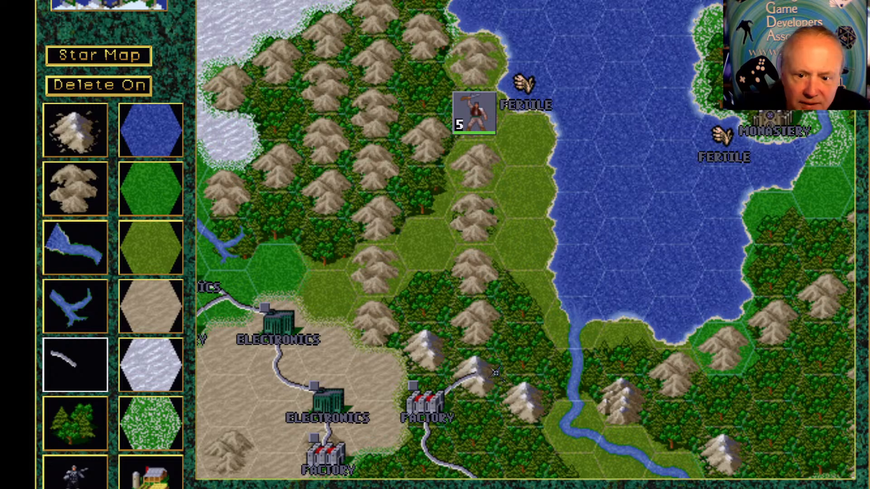
{"action": "right_click", "coordinate": [474, 112]}
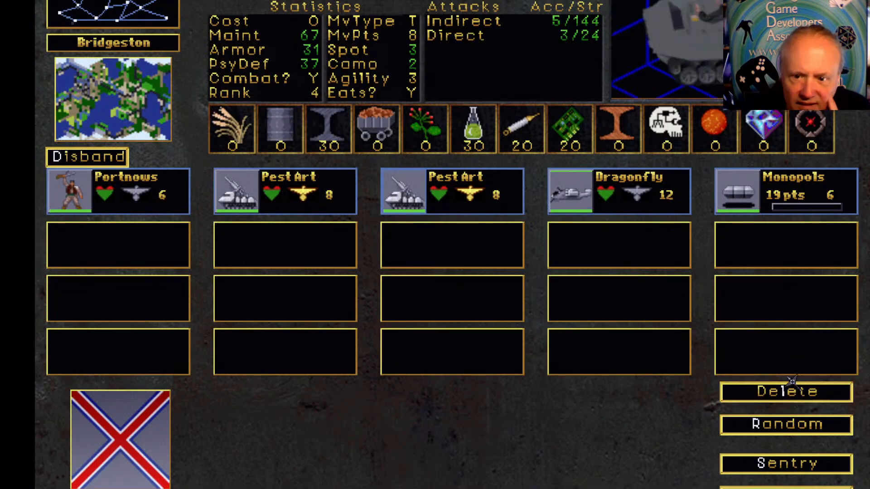
{"action": "left_click", "coordinate": [814, 399]}
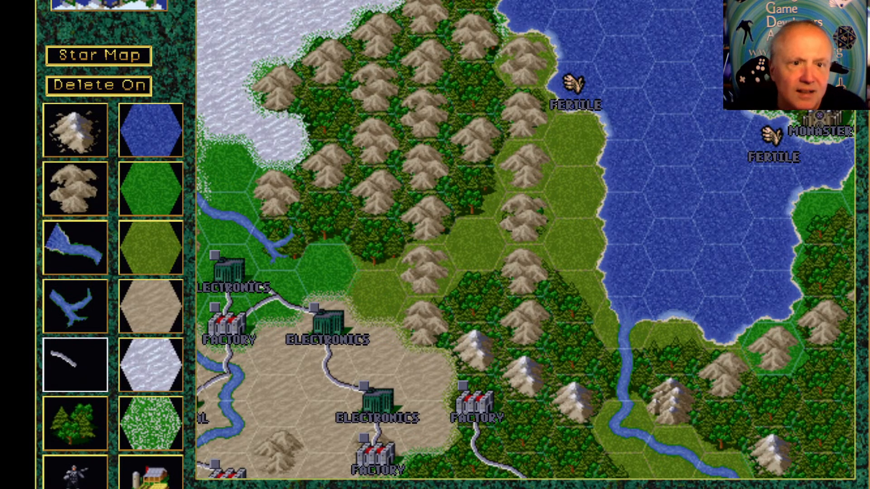
Delete the Monastery beside the road northeast of the lake
{"action": "left_click", "coordinate": [159, 4]}
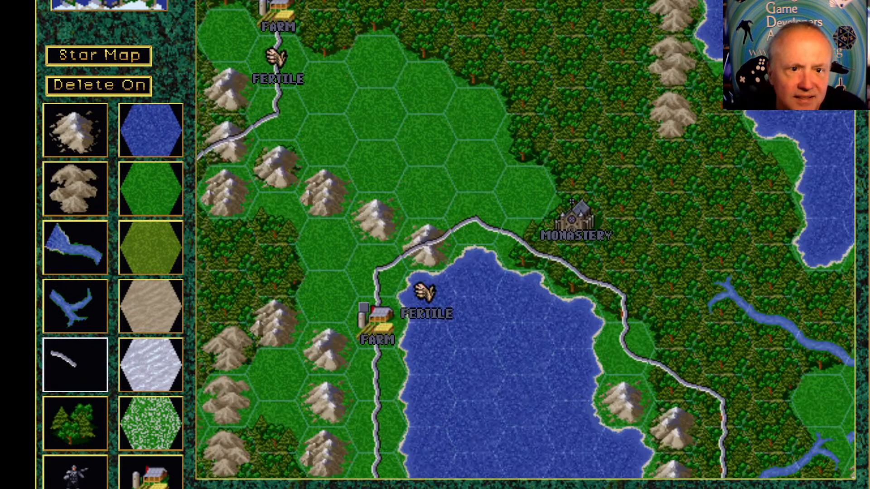
{"action": "left_click", "coordinate": [579, 229]}
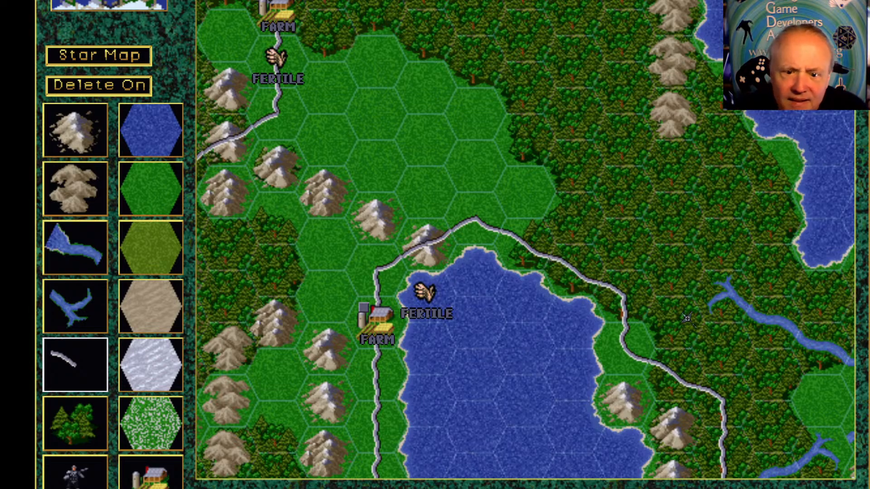
Examine other regions of the planet and view the units stationed in the Fort on the southern coast
{"action": "right_click", "coordinate": [691, 345]}
{"action": "right_click", "coordinate": [792, 388]}
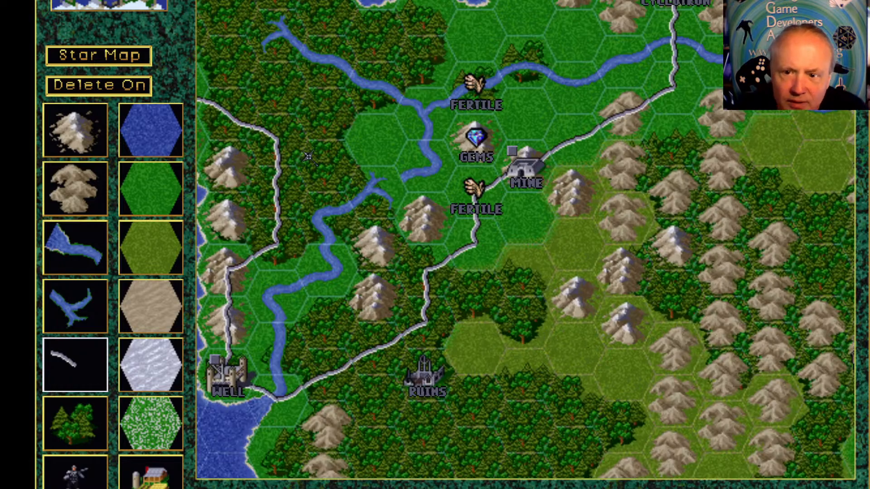
{"action": "left_click", "coordinate": [117, 9]}
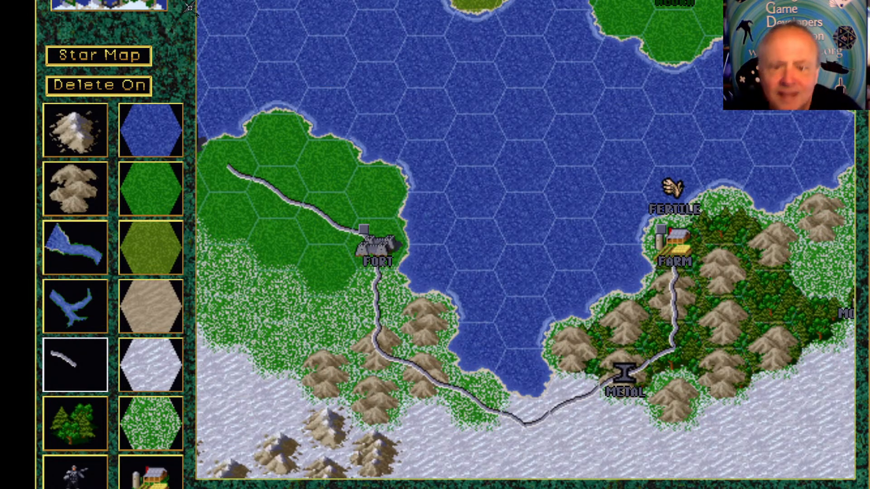
{"action": "left_click", "coordinate": [381, 251]}
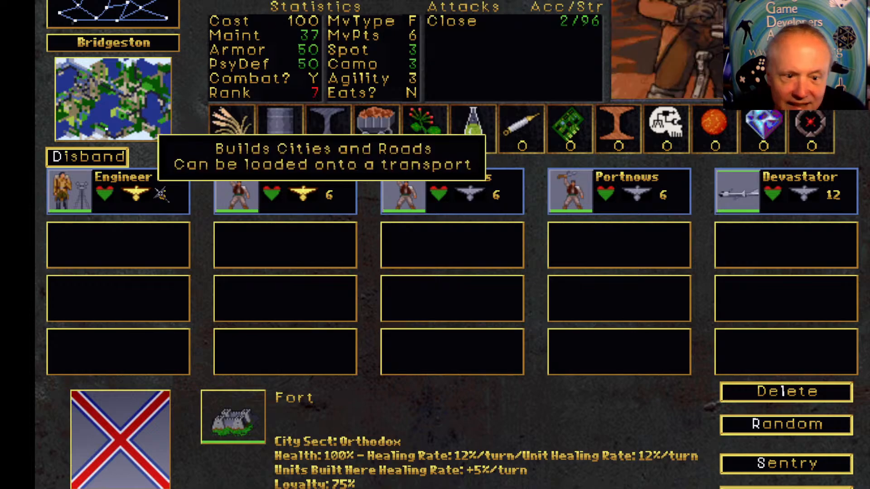
{"action": "left_click", "coordinate": [785, 488]}
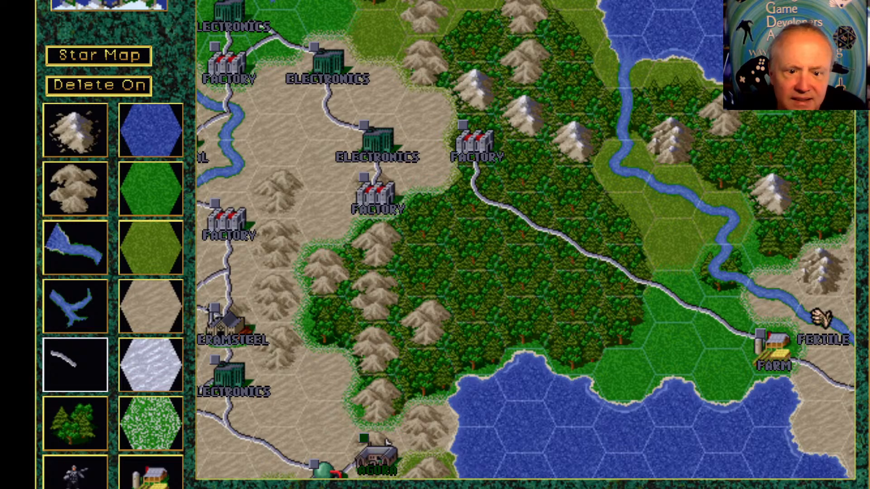
Try to place a Palace on the empty desert hex between the Ceramsteel and the Factory south of the Hospitals
{"action": "left_click", "coordinate": [113, 4]}
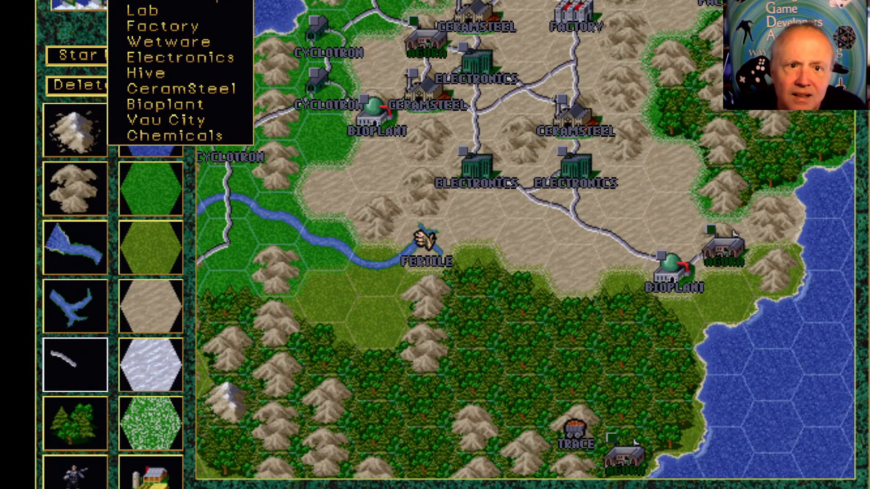
{"action": "left_click", "coordinate": [181, 0]}
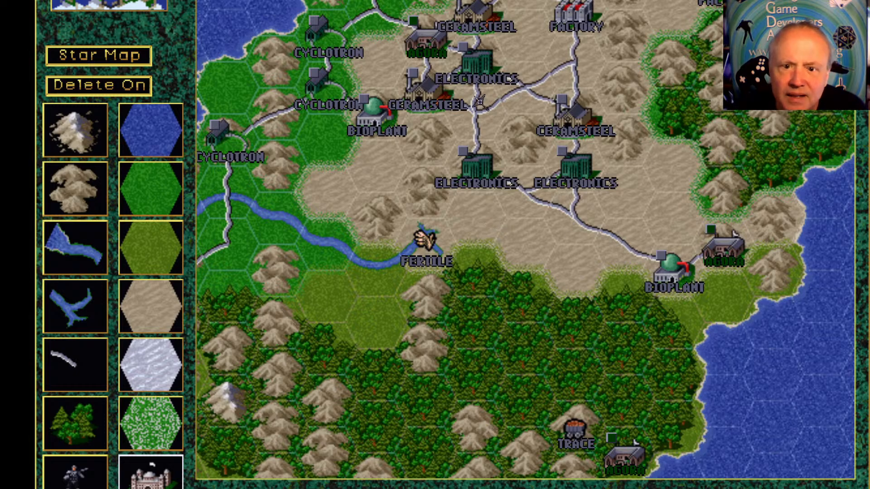
{"action": "right_click", "coordinate": [659, 51]}
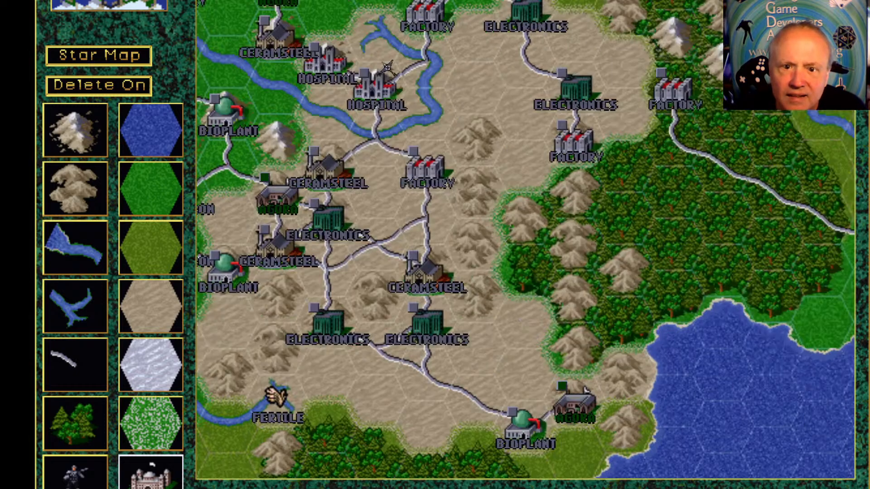
{"action": "right_click", "coordinate": [363, 25]}
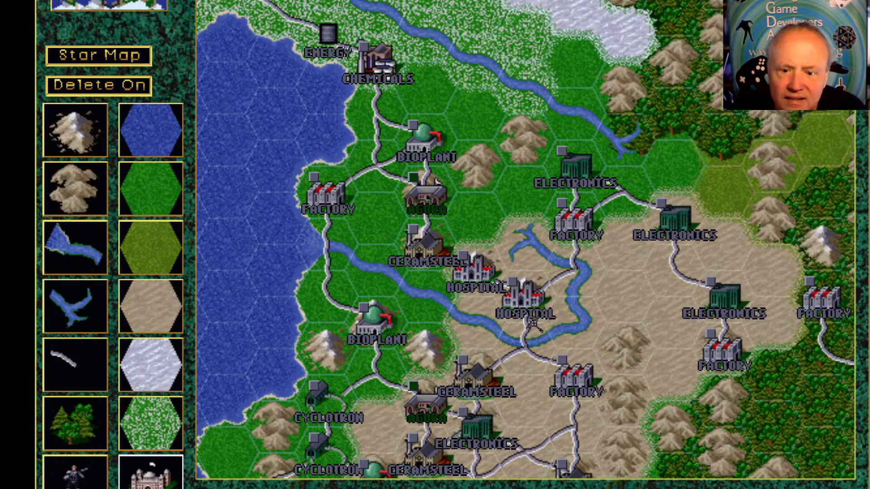
{"action": "right_click", "coordinate": [774, 380]}
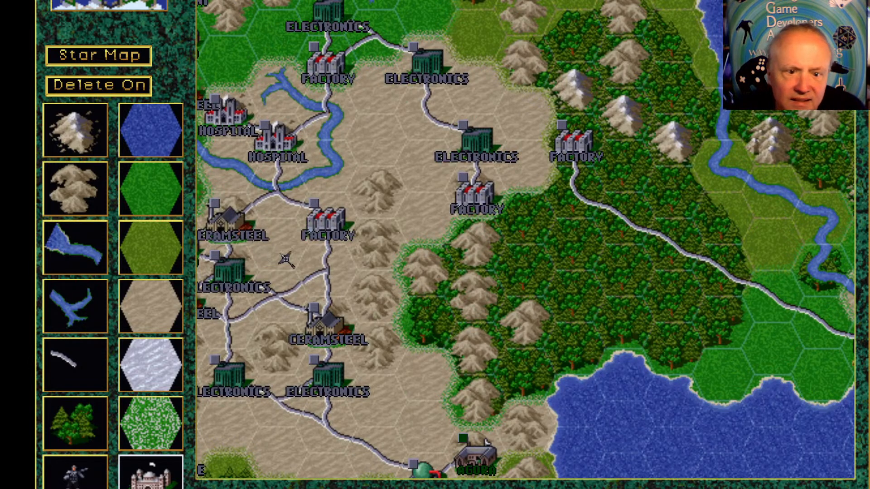
{"action": "right_click", "coordinate": [297, 280]}
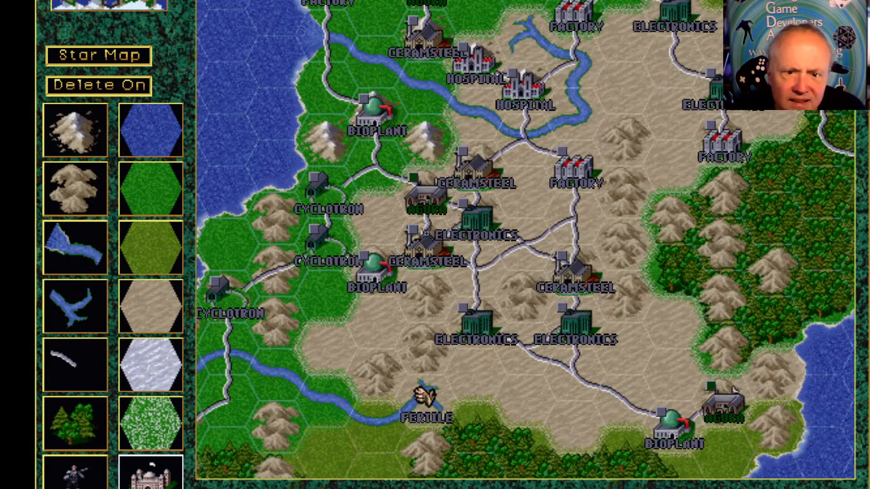
{"action": "left_click", "coordinate": [527, 193]}
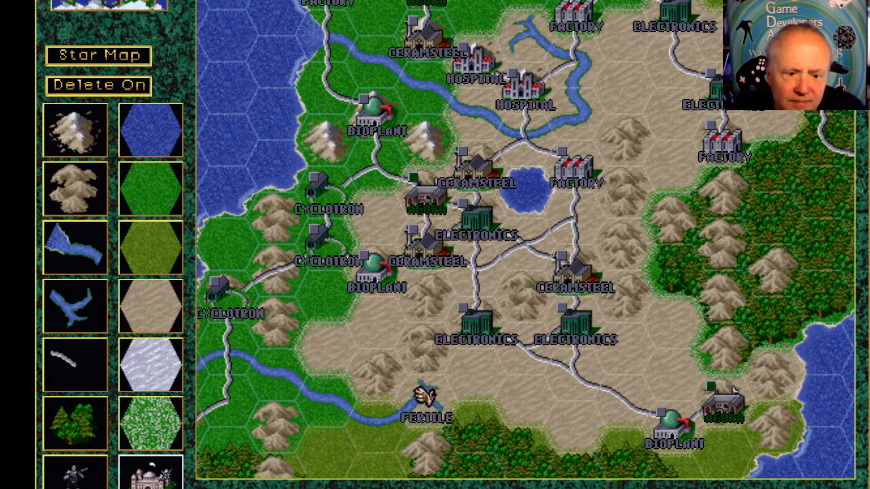
With delete mode off, repaint the stray water hex west of the Factory as desert and place a Palace on it
{"action": "left_click", "coordinate": [117, 88]}
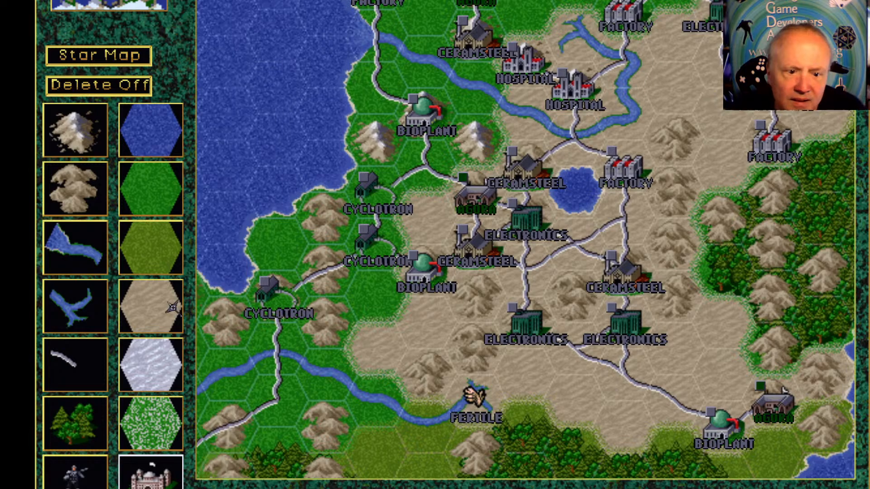
{"action": "left_click", "coordinate": [150, 306]}
{"action": "left_click", "coordinate": [574, 188]}
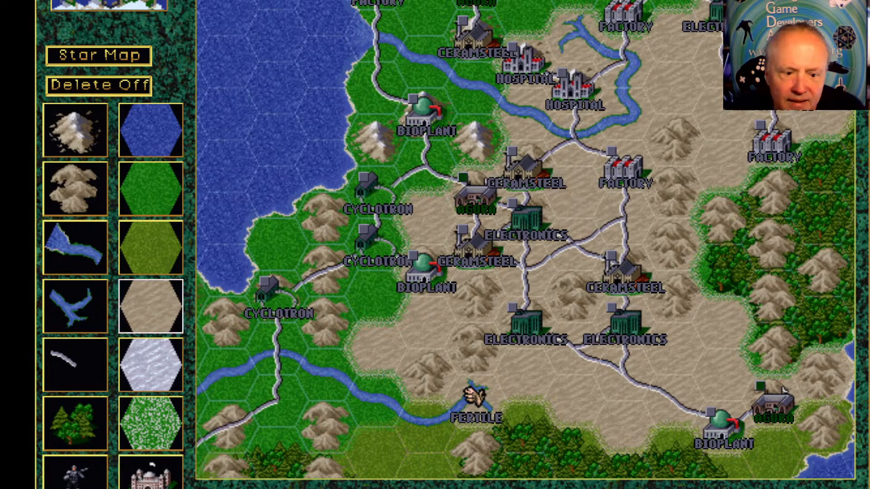
{"action": "left_click", "coordinate": [150, 481]}
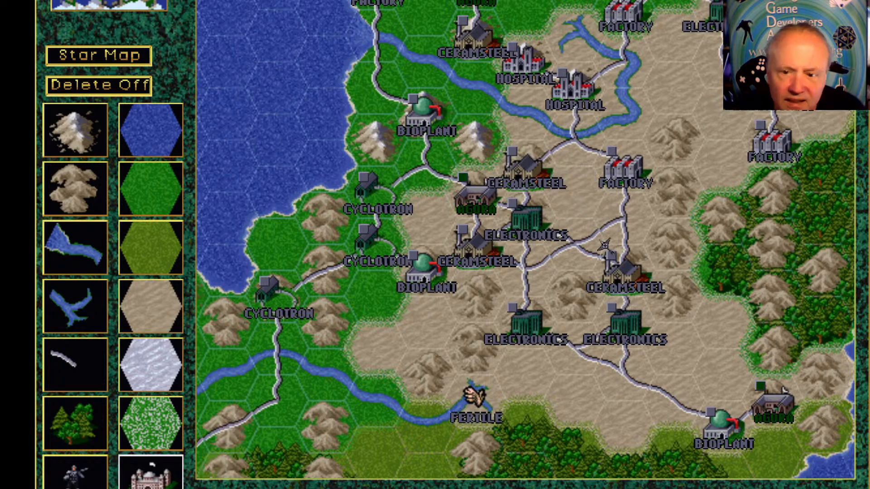
{"action": "left_click", "coordinate": [574, 190]}
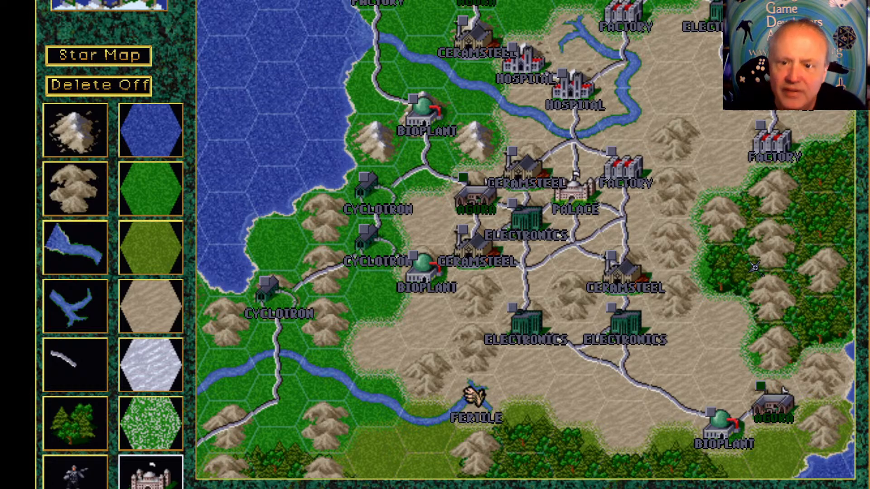
Add units to the Rebel-owned Palace and change the Noble in its stack to a Blademaster
{"action": "left_click", "coordinate": [576, 200]}
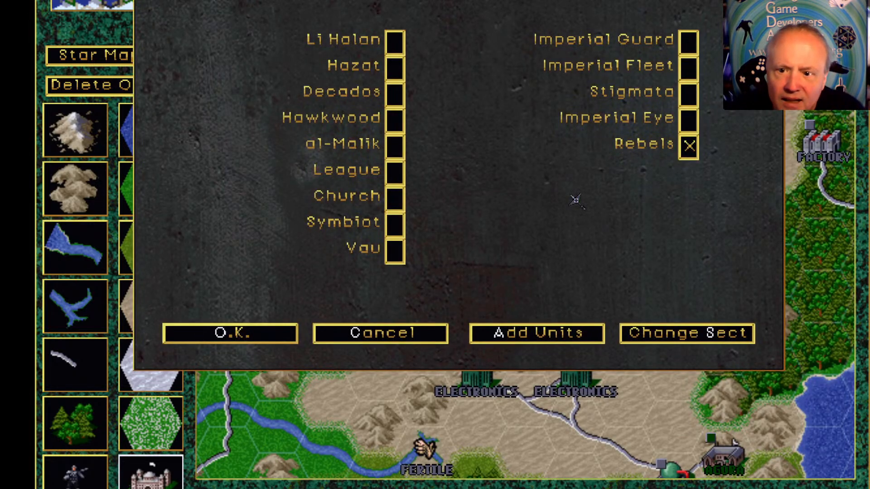
{"action": "left_click", "coordinate": [586, 333]}
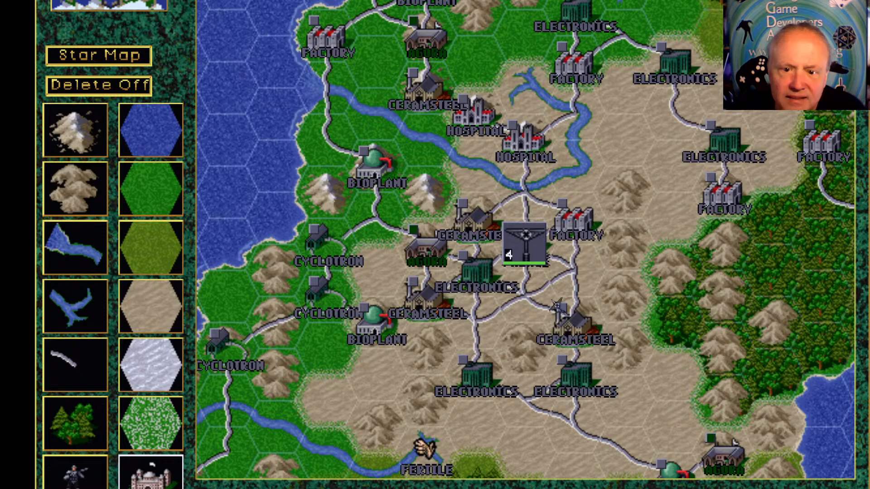
{"action": "left_click", "coordinate": [538, 255]}
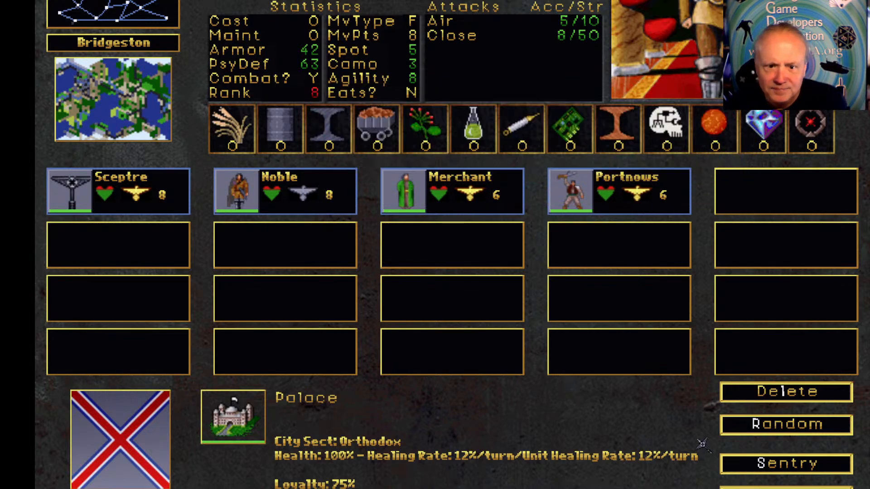
{"action": "right_click", "coordinate": [316, 198]}
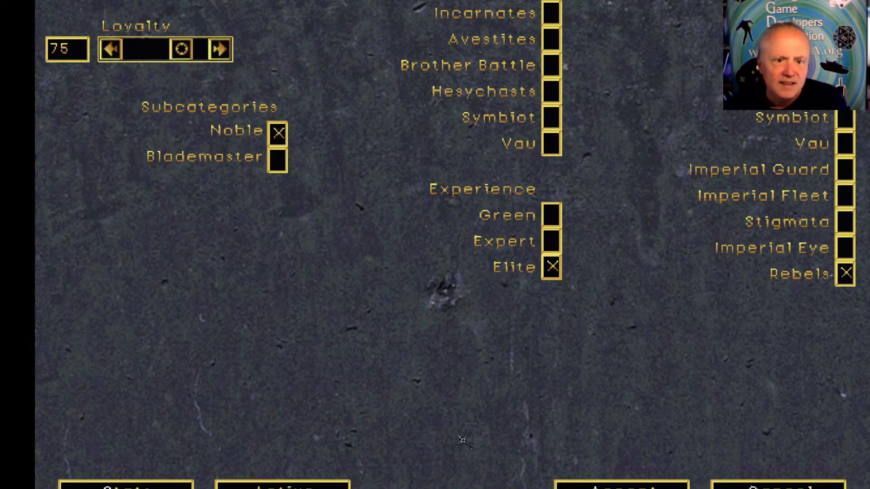
{"action": "left_click", "coordinate": [277, 160]}
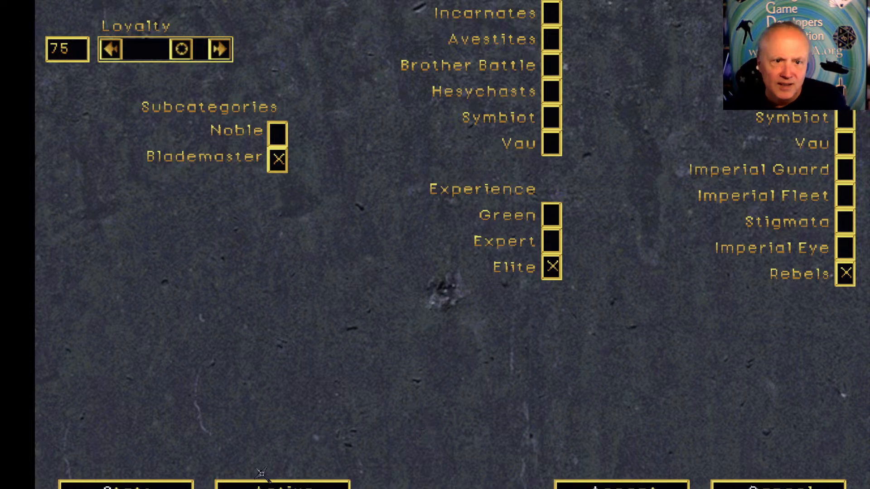
{"action": "left_click", "coordinate": [622, 485]}
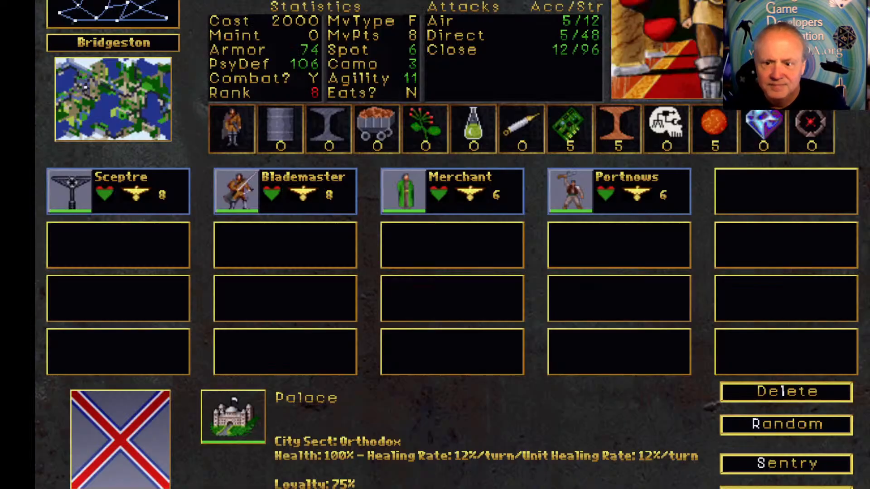
{"action": "left_click", "coordinate": [786, 487]}
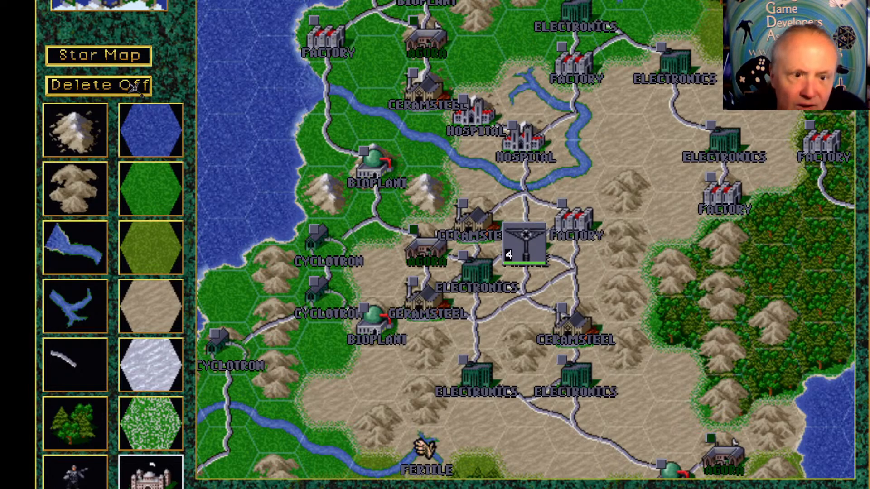
With delete mode on, delete the Hospital inside the river bend north of the Palace, along with its unit stack
{"action": "left_click", "coordinate": [98, 85]}
{"action": "left_click", "coordinate": [544, 154]}
{"action": "left_click", "coordinate": [543, 154]}
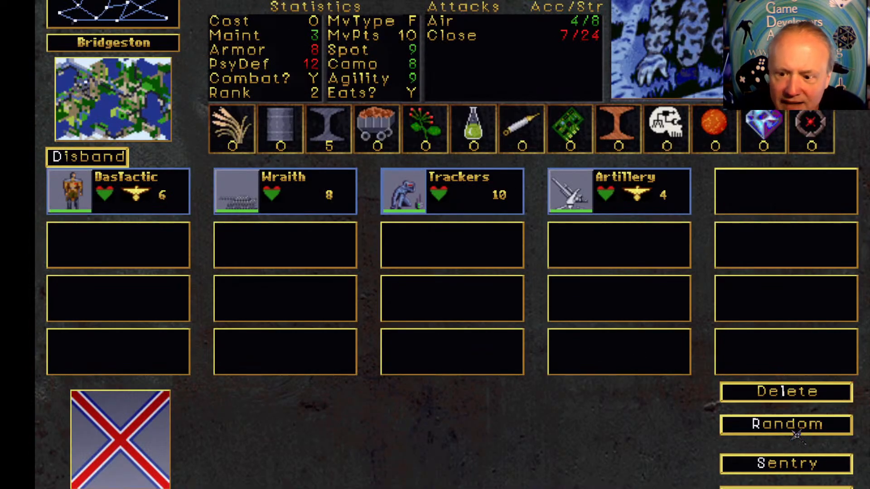
{"action": "left_click", "coordinate": [811, 399]}
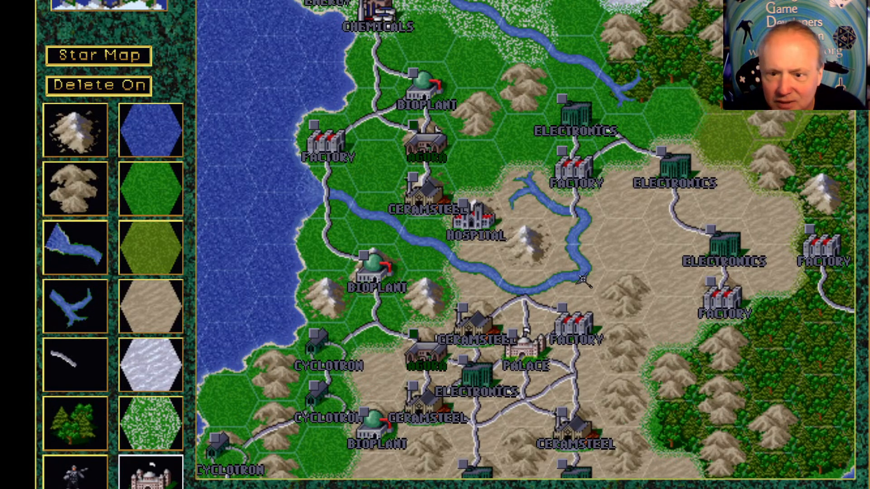
Delete the units stationed in the northern League Agora, and delete the Agora itself
{"action": "right_click", "coordinate": [427, 146]}
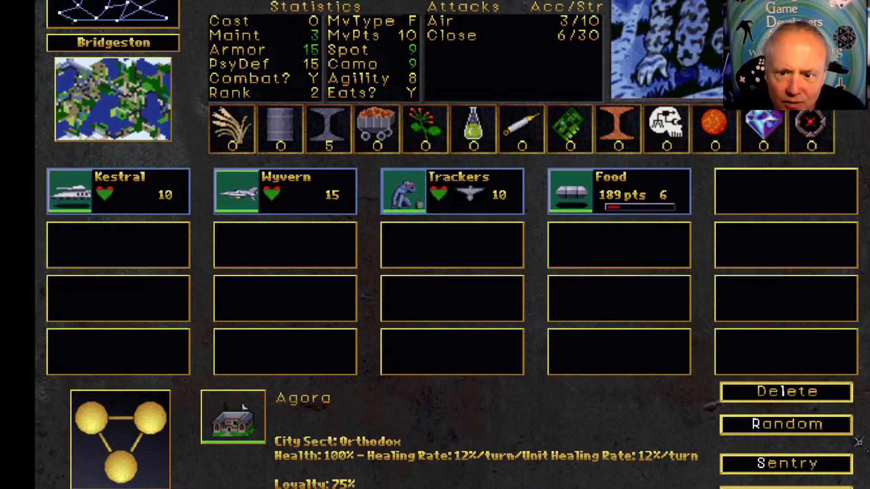
{"action": "left_click", "coordinate": [823, 399]}
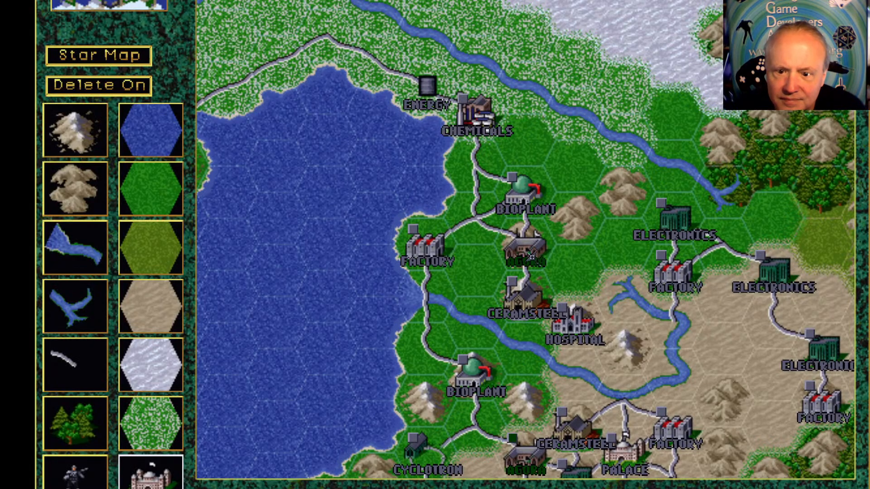
{"action": "left_click", "coordinate": [488, 227]}
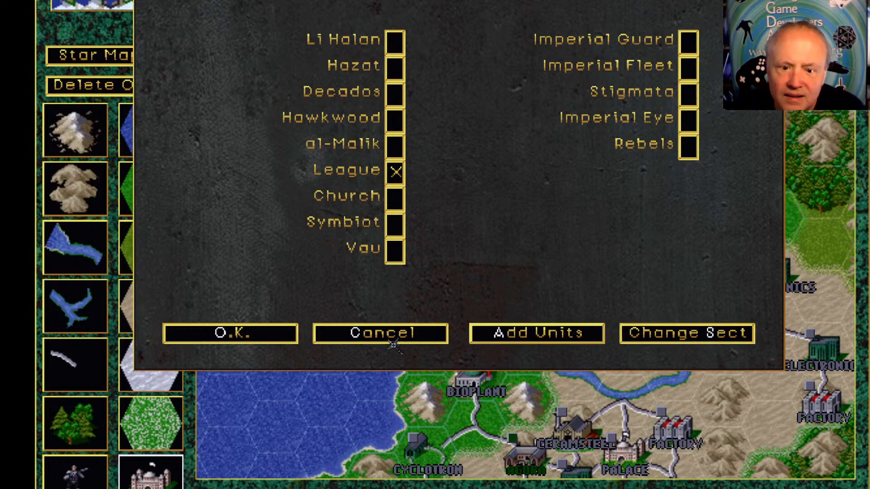
{"action": "left_click", "coordinate": [266, 336]}
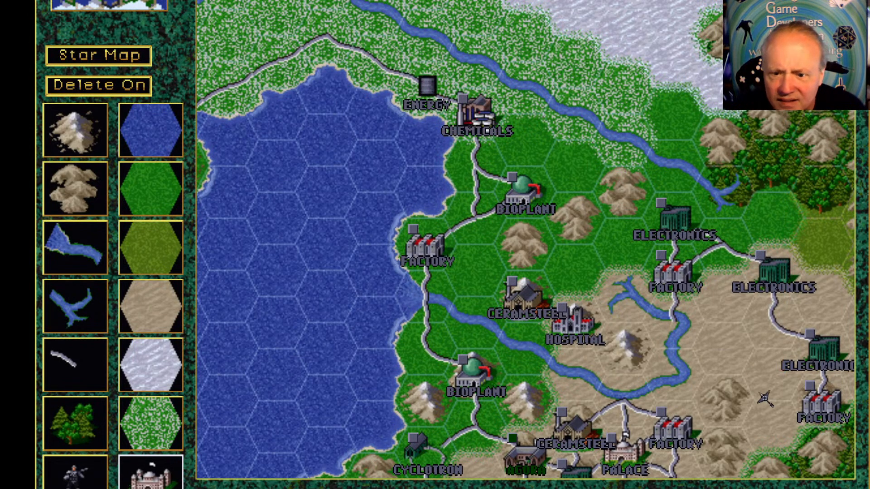
Delete the Ceramsteel northwest of the remaining Hospital, along with its unit stack
{"action": "left_click", "coordinate": [528, 304]}
{"action": "left_click", "coordinate": [521, 293]}
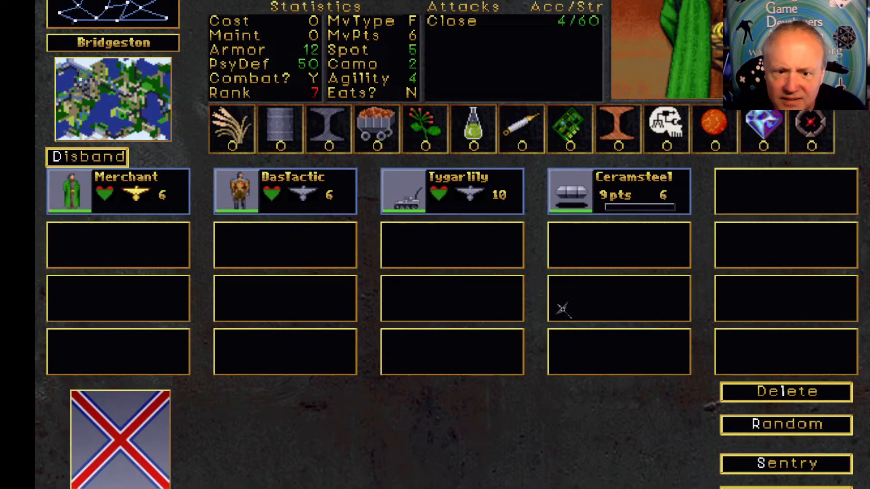
{"action": "left_click", "coordinate": [830, 393]}
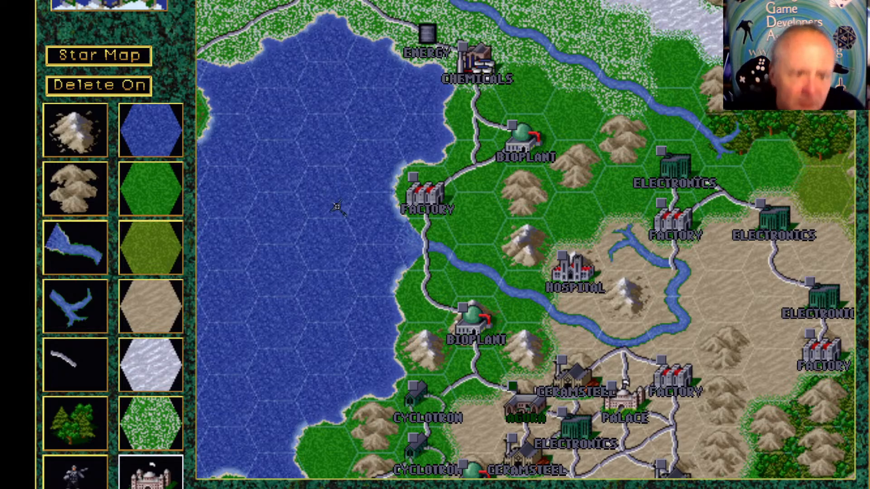
With delete mode off, paint a patch of olive-green land in the western ocean and cover it with ocean again
{"action": "left_click", "coordinate": [159, 249]}
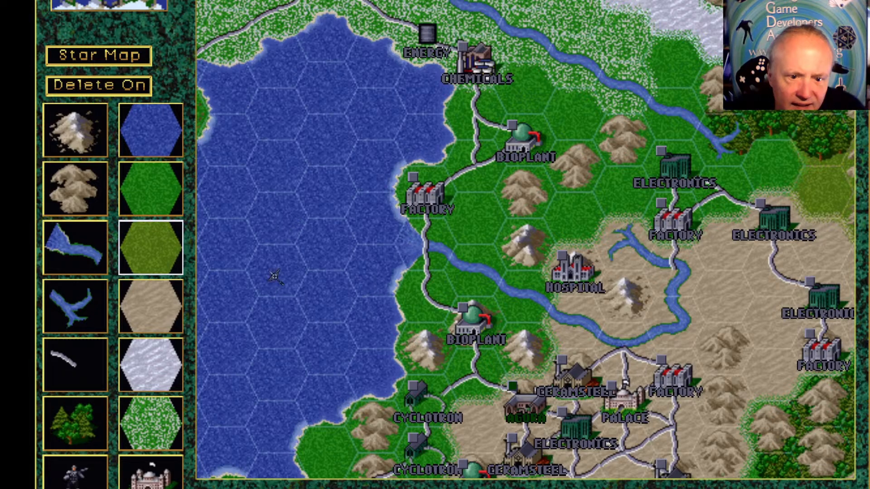
{"action": "left_click", "coordinate": [144, 89]}
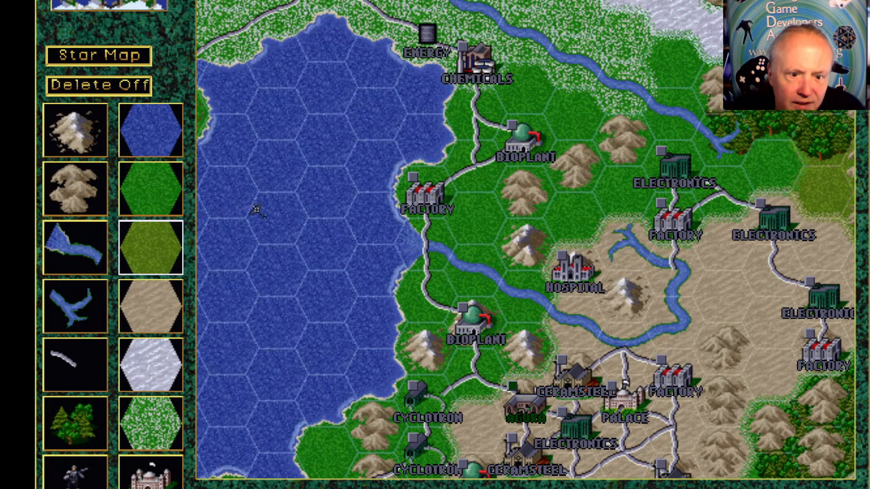
{"action": "left_click_drag", "start_coordinate": [256, 209], "coordinate": [275, 257]}
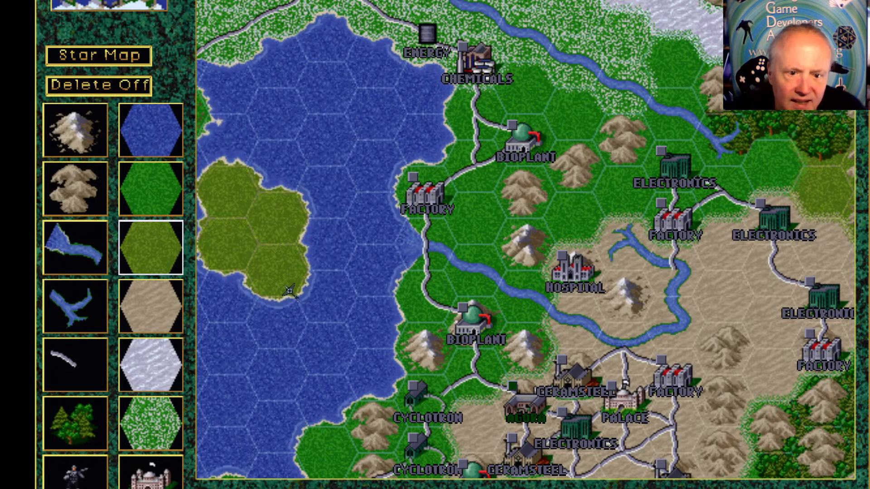
{"action": "left_click", "coordinate": [168, 137]}
{"action": "left_click", "coordinate": [250, 198]}
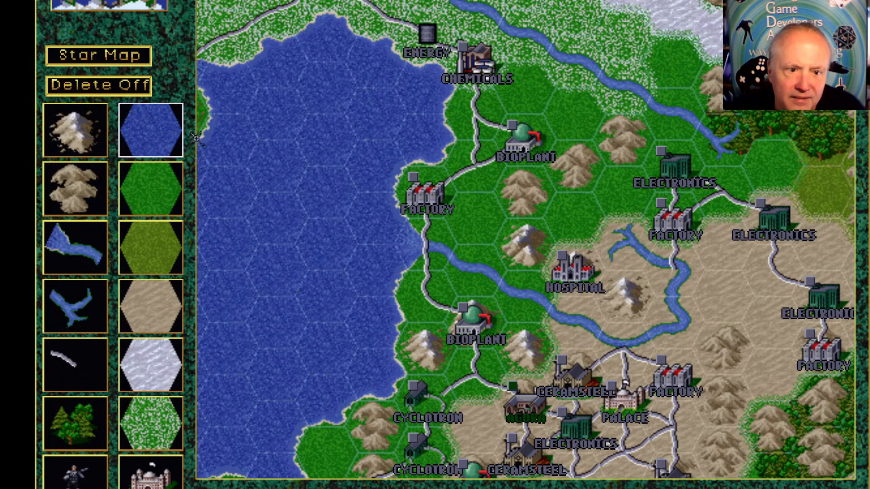
Place a single green grass hex in the western ocean and remove it with delete mode on
{"action": "left_click", "coordinate": [175, 193]}
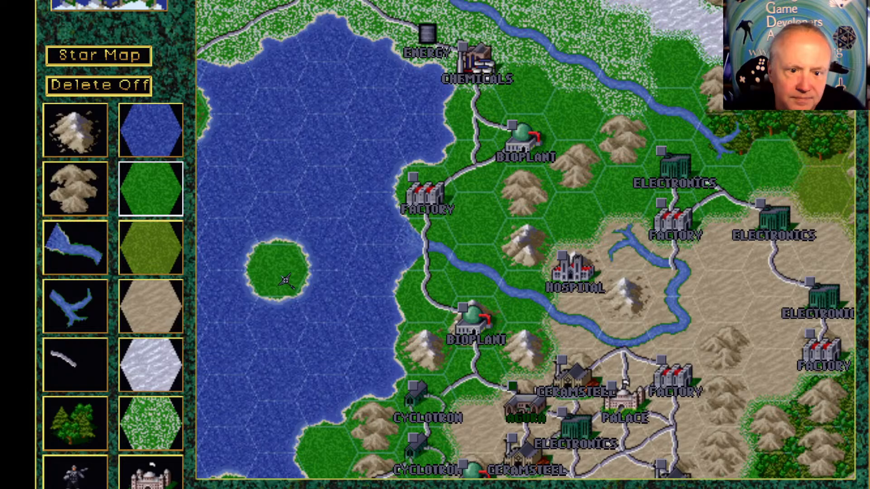
{"action": "left_click", "coordinate": [148, 88]}
{"action": "left_click", "coordinate": [270, 272]}
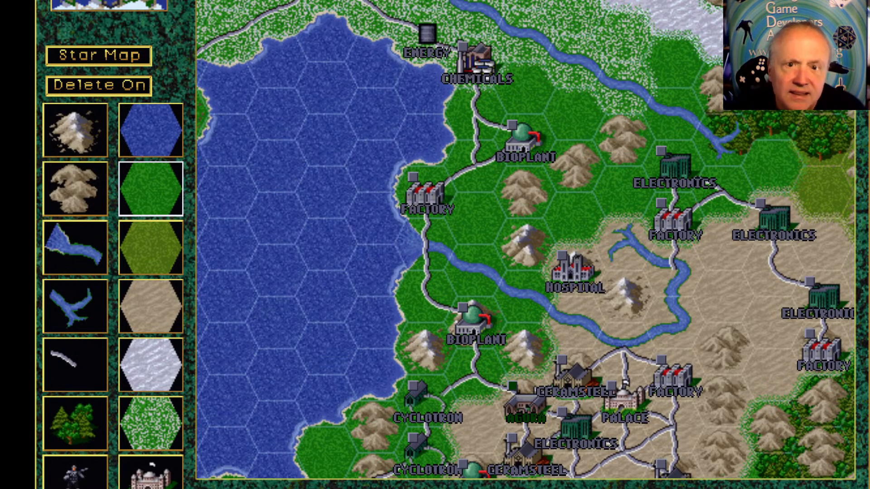
With delete mode off, place two Elite Rebel Pitbull tanks with 75 loyalty on the desert east of the river and check their stack
{"action": "left_click", "coordinate": [90, 479]}
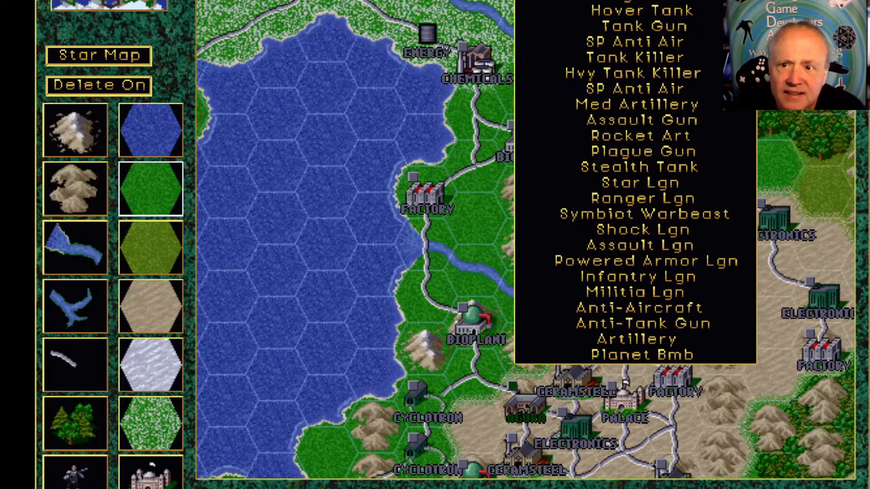
{"action": "left_click", "coordinate": [641, 10]}
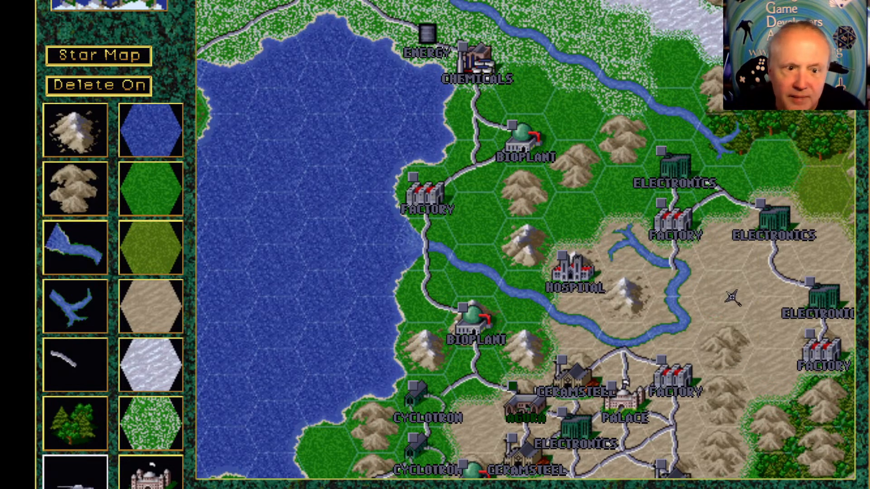
{"action": "left_click", "coordinate": [128, 90]}
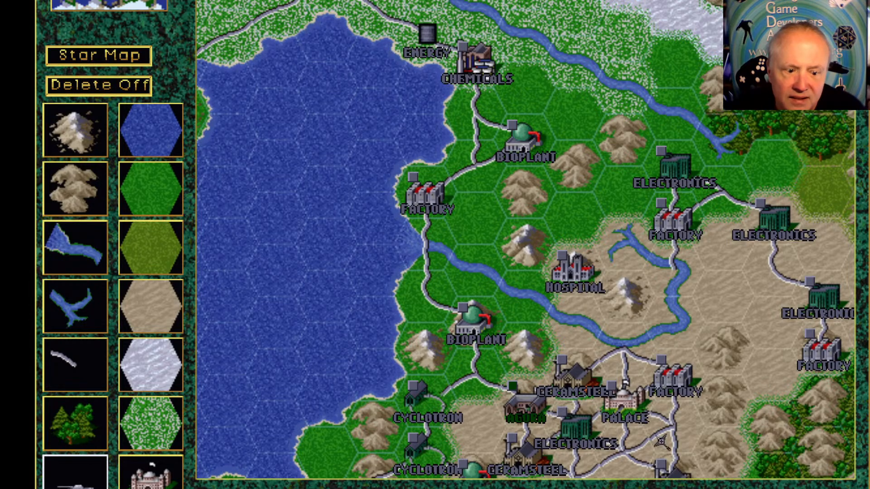
{"action": "left_click", "coordinate": [749, 310]}
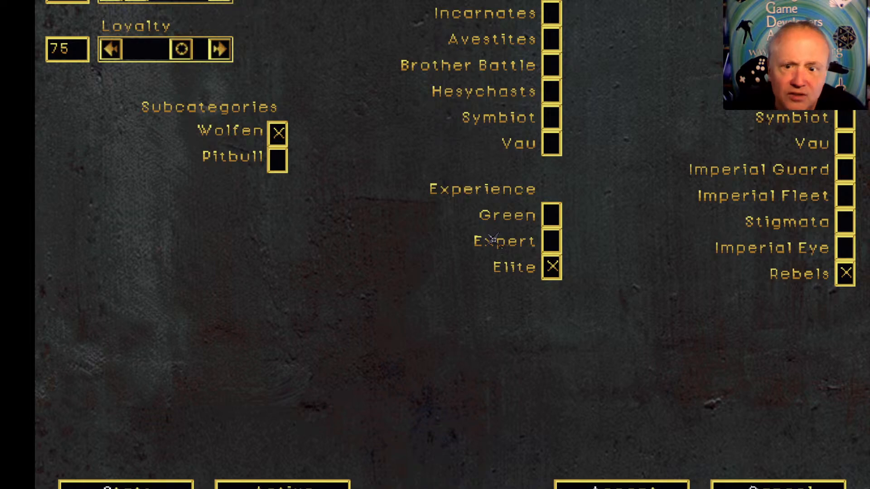
{"action": "left_click", "coordinate": [278, 159]}
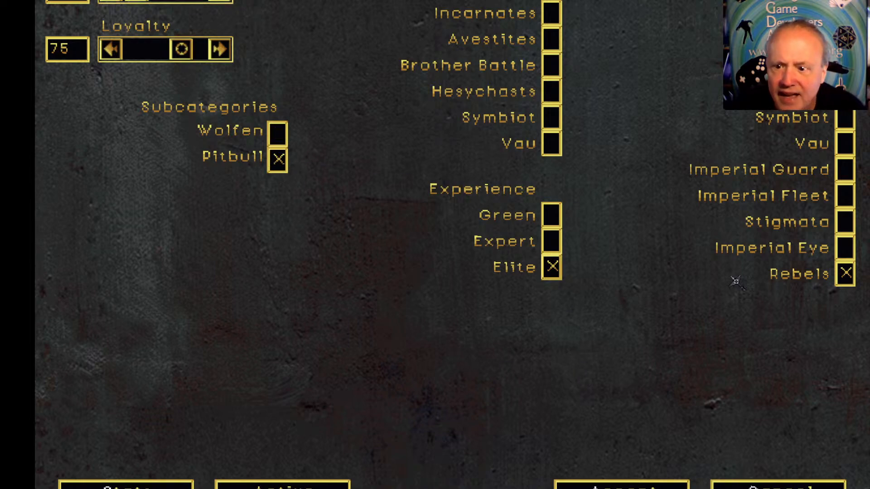
{"action": "left_click", "coordinate": [775, 483]}
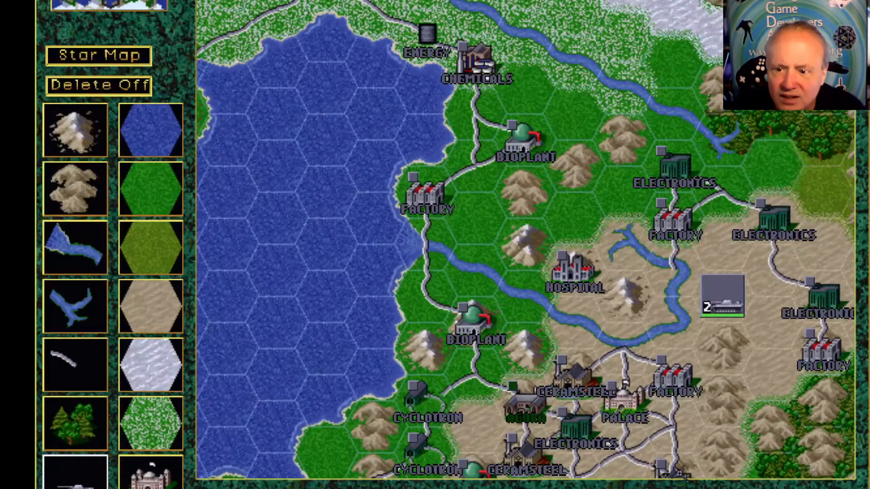
{"action": "left_click", "coordinate": [743, 309]}
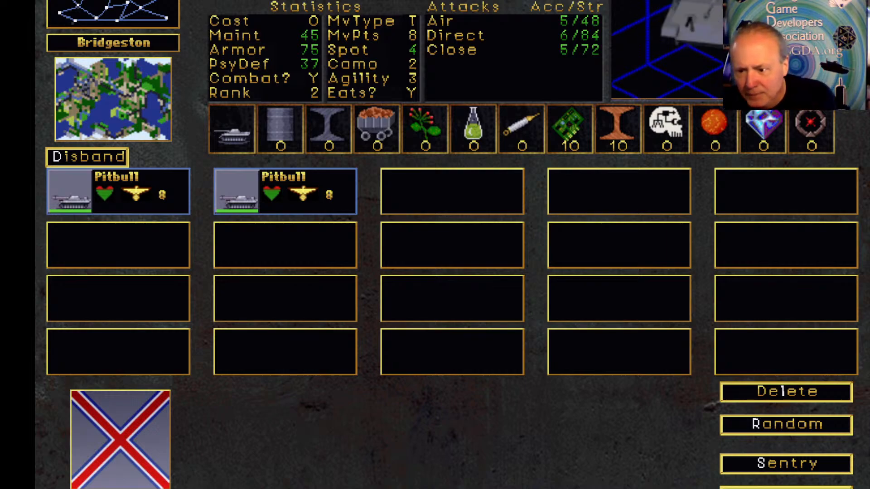
{"action": "left_click", "coordinate": [786, 487]}
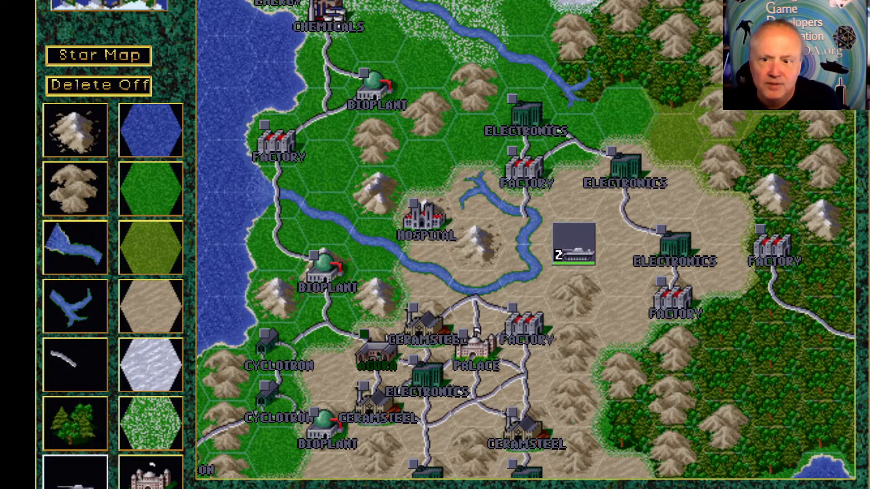
Place a stack of eight Elite Imperial Eye Pitbull tanks on the olive hex northeast of the Electronics plants and check it
{"action": "left_click", "coordinate": [689, 155]}
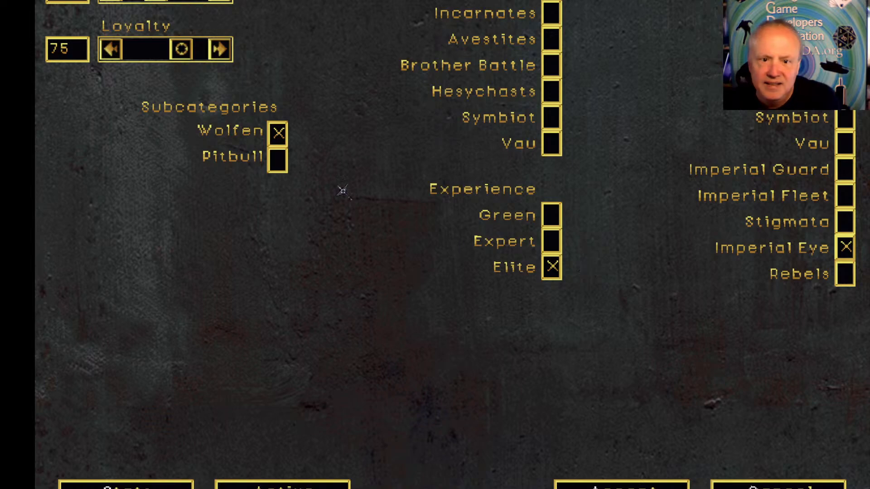
{"action": "left_click", "coordinate": [277, 160]}
{"action": "left_click", "coordinate": [620, 484]}
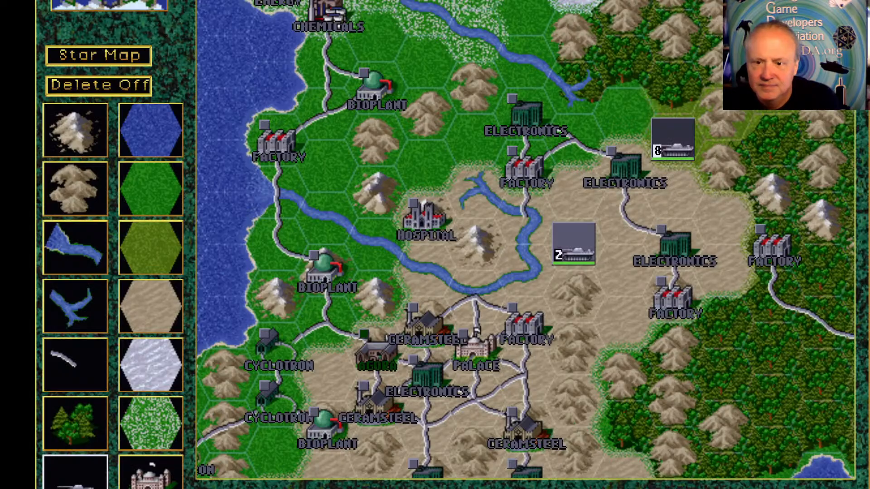
{"action": "right_click", "coordinate": [678, 155]}
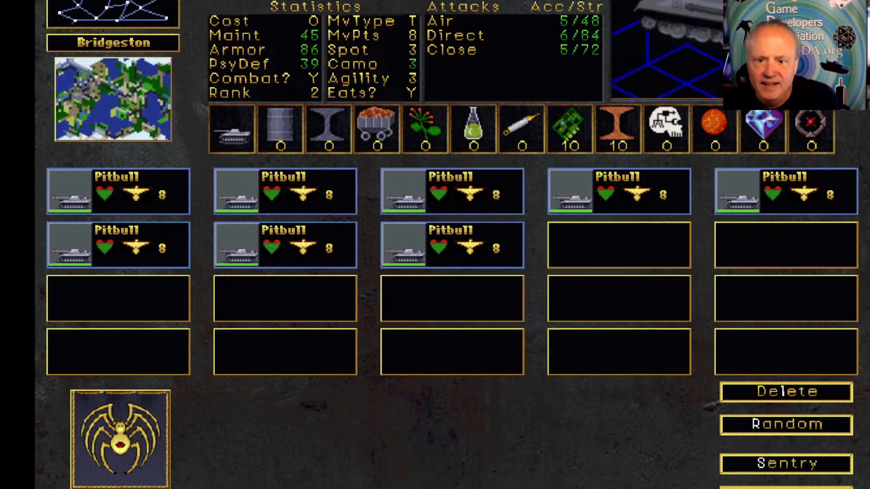
{"action": "left_click", "coordinate": [842, 488]}
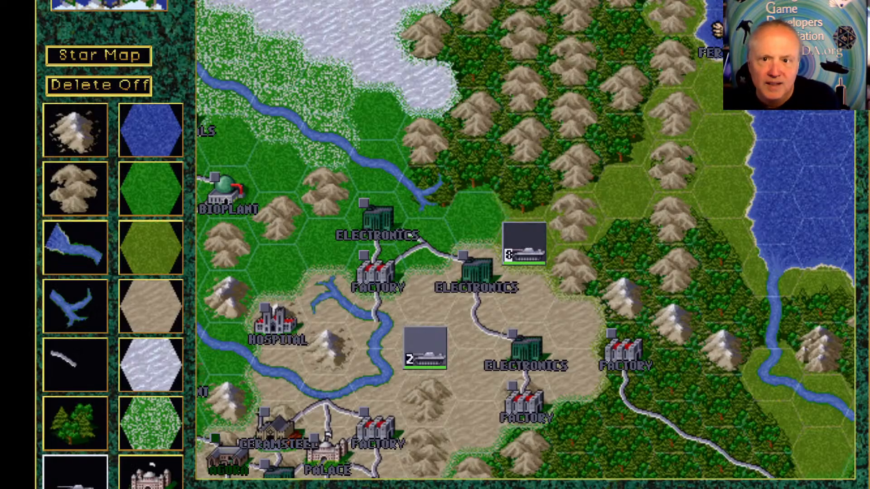
Add one Elite Imperial Eye Wolverine with 75 loyalty to the stack of eight Pitbulls and check the stack
{"action": "left_click", "coordinate": [634, 1]}
{"action": "left_click", "coordinate": [645, 62]}
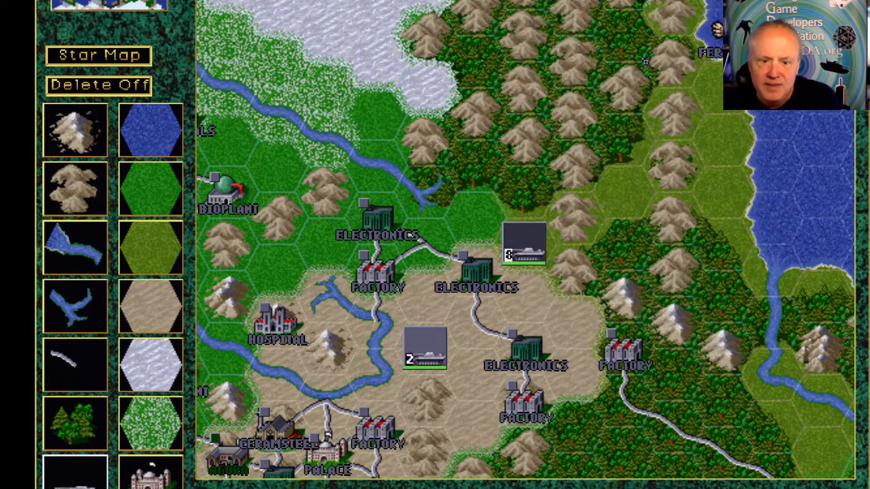
{"action": "left_click", "coordinate": [527, 250]}
{"action": "left_click", "coordinate": [550, 268]}
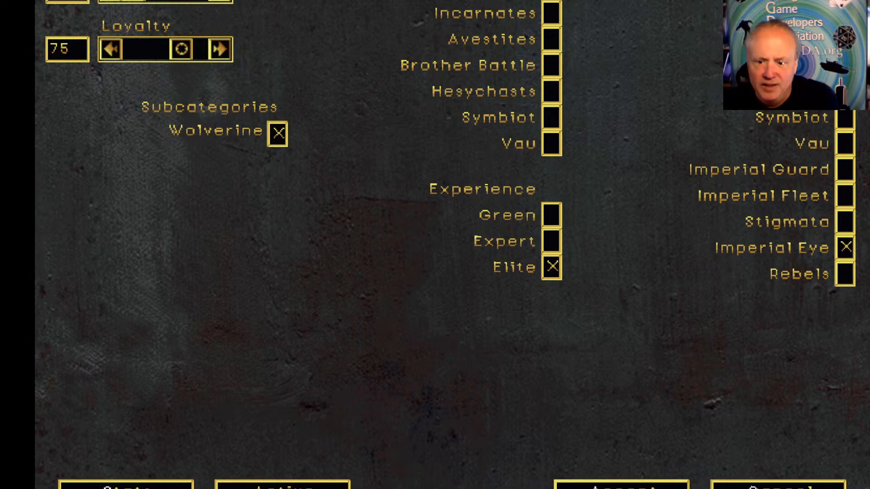
{"action": "left_click", "coordinate": [625, 487]}
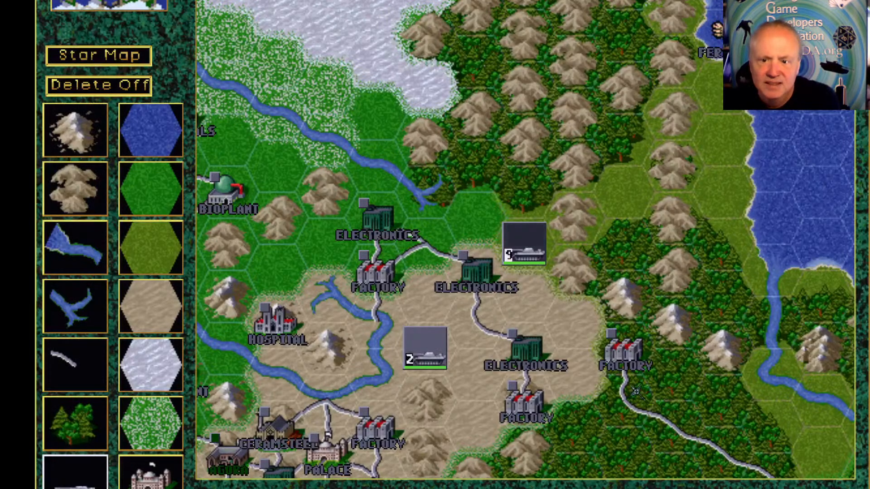
{"action": "left_click", "coordinate": [543, 250]}
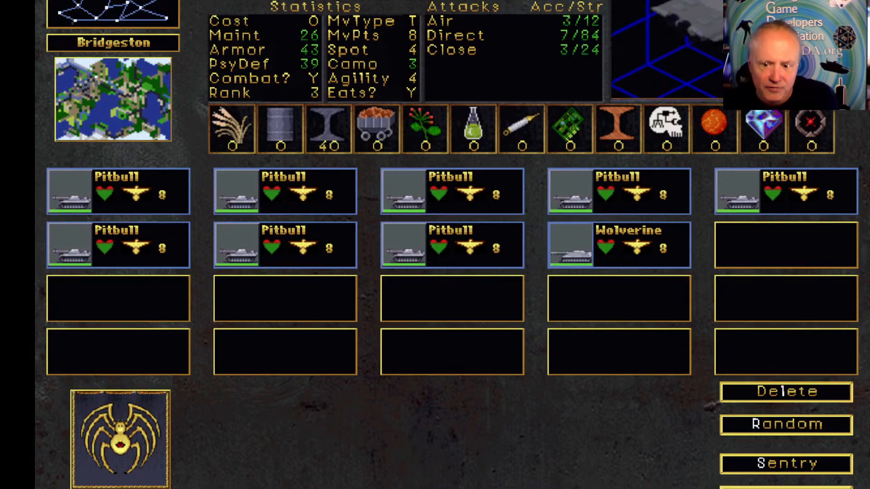
{"action": "key", "text": "Escape"}
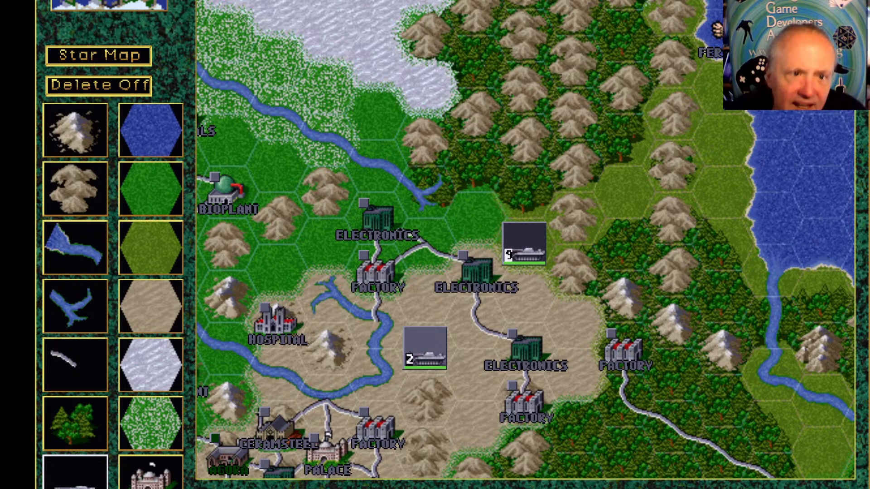
{"action": "key", "text": "alt+f"}
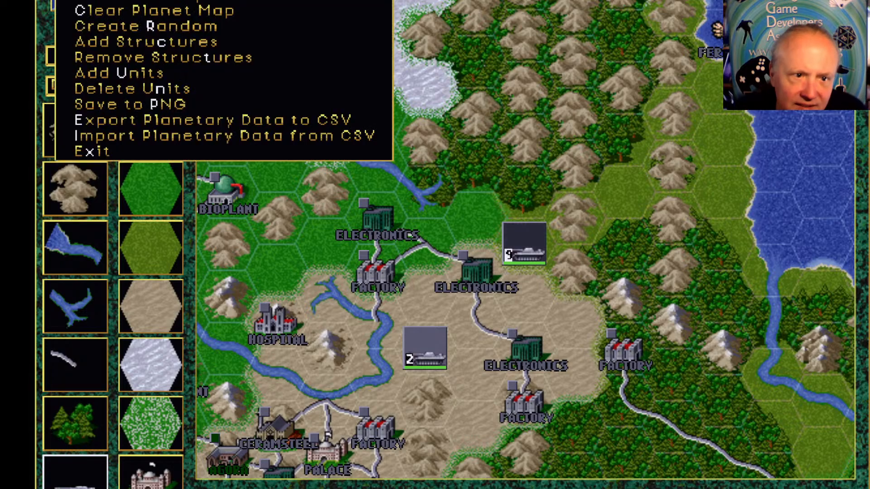
{"action": "left_click", "coordinate": [281, 119]}
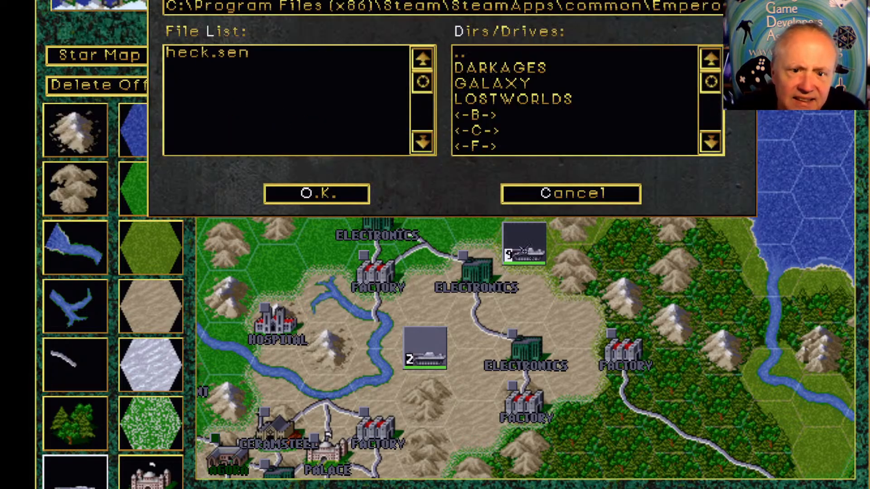
{"action": "left_click", "coordinate": [570, 194]}
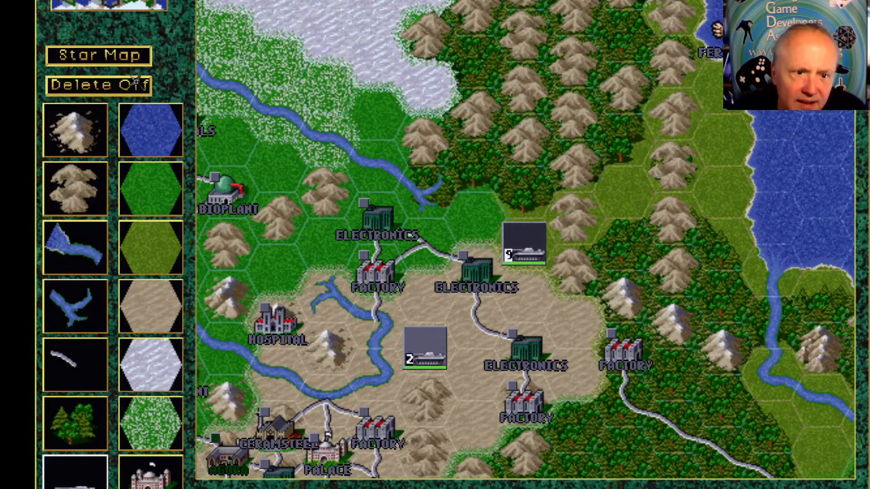
Return to the star map and browse the galaxy files in the MOD\MyMod\GAL folder on drive C
{"action": "left_click", "coordinate": [131, 61]}
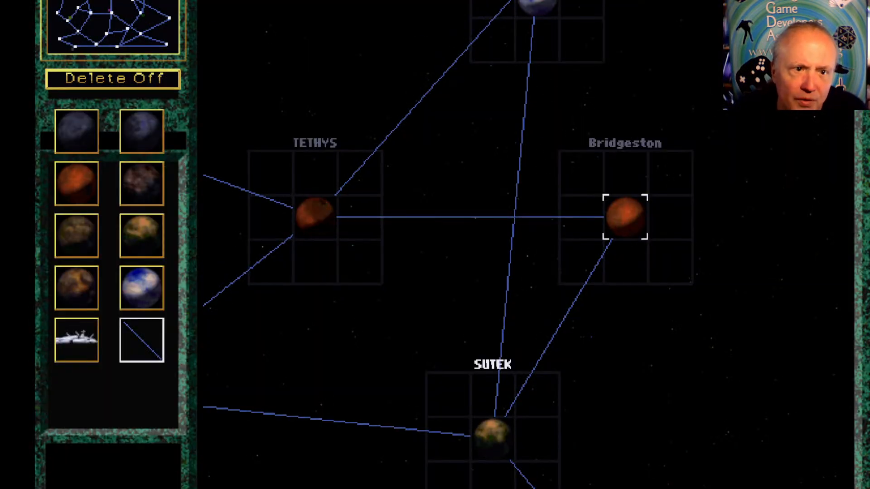
{"action": "key", "text": "alt+f"}
{"action": "key", "text": "l"}
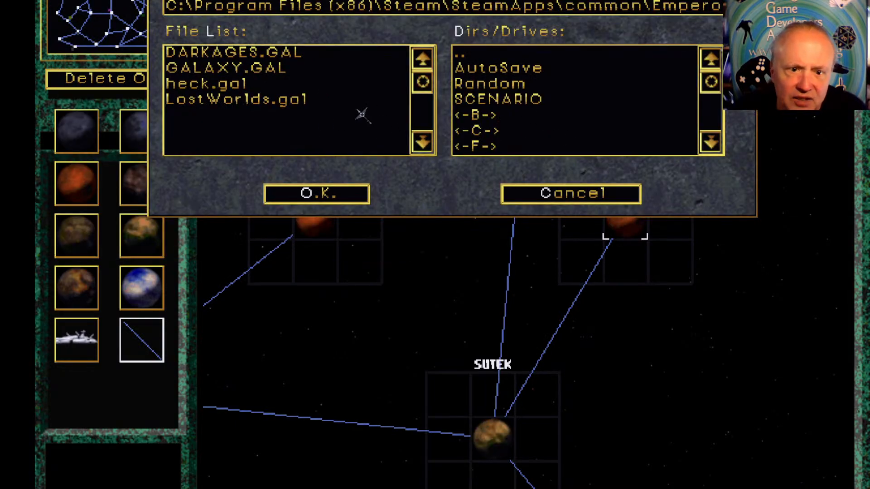
{"action": "double_click", "coordinate": [516, 132]}
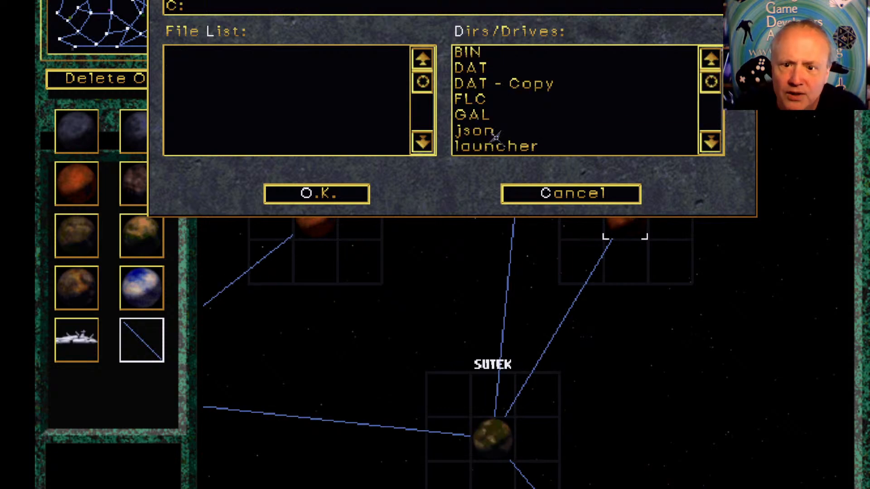
{"action": "left_click", "coordinate": [710, 143]}
{"action": "double_click", "coordinate": [511, 103]}
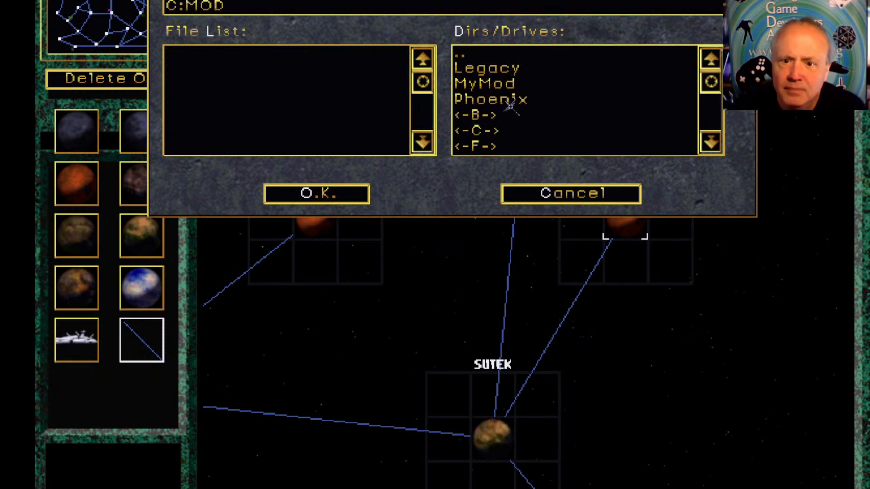
{"action": "left_click", "coordinate": [511, 102]}
{"action": "double_click", "coordinate": [512, 83]}
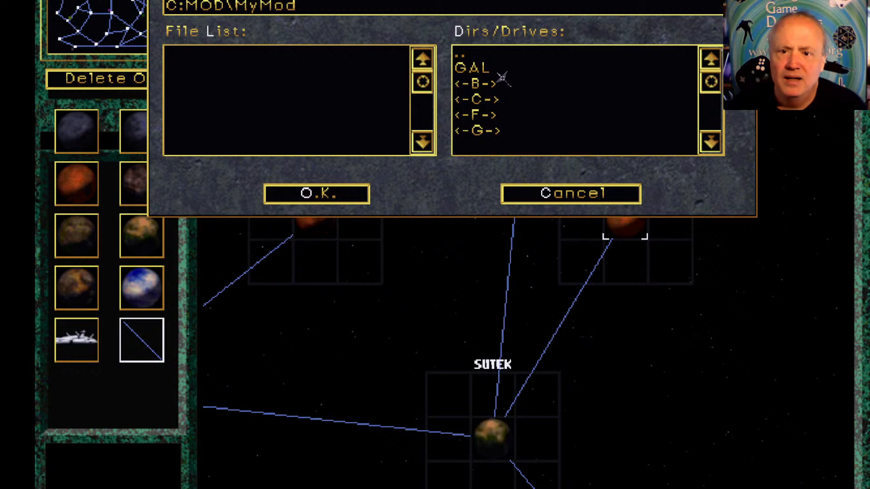
{"action": "double_click", "coordinate": [499, 71]}
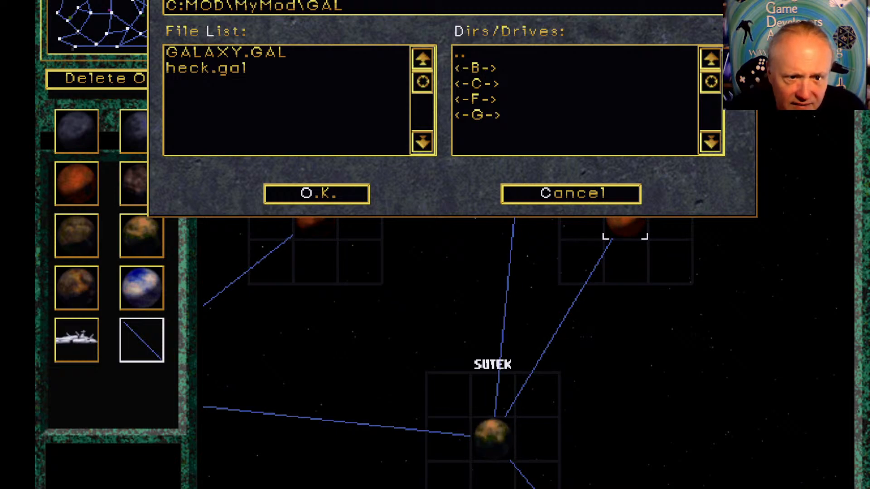
{"action": "left_click", "coordinate": [339, 202]}
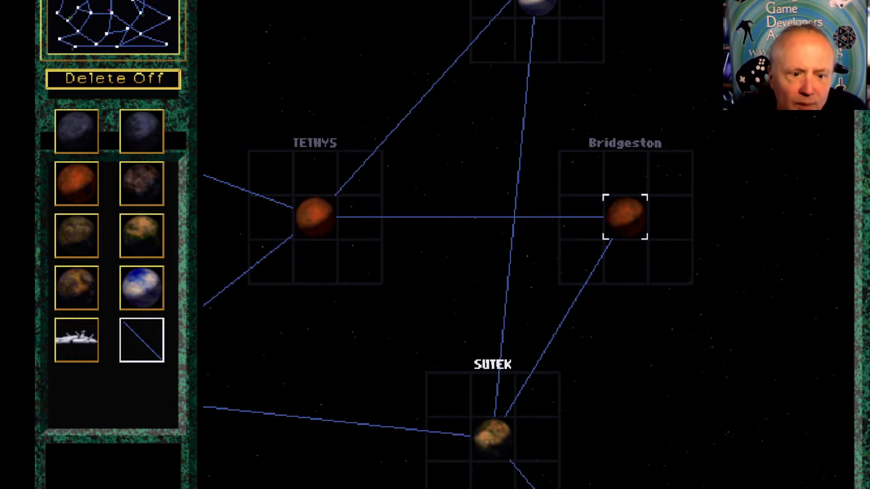
Place two Rebel SSFF ships in the orbital space southeast of Bridgeston and check their stack
{"action": "left_click", "coordinate": [145, 1]}
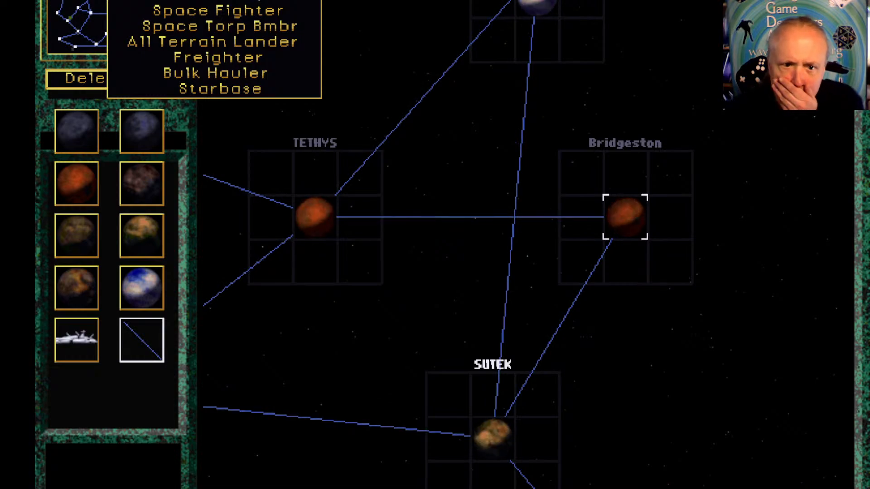
{"action": "left_click", "coordinate": [217, 1]}
{"action": "left_click", "coordinate": [680, 254]}
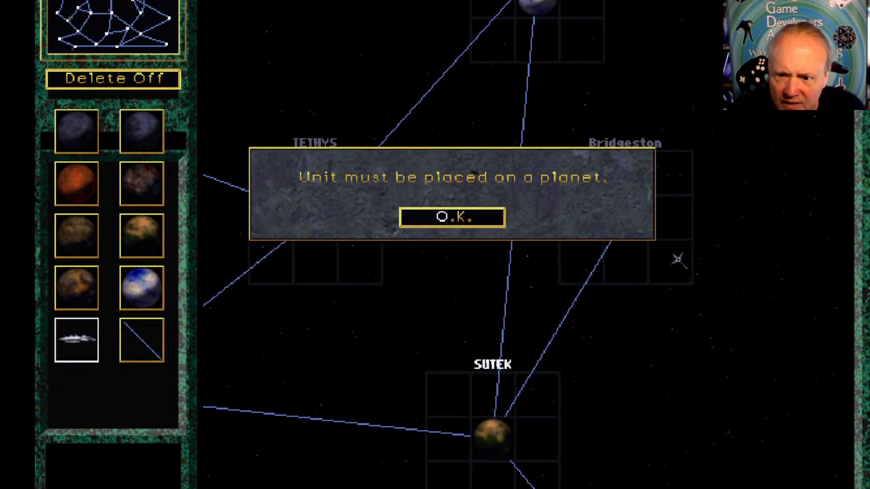
{"action": "left_click", "coordinate": [475, 217]}
{"action": "left_click", "coordinate": [333, 211]}
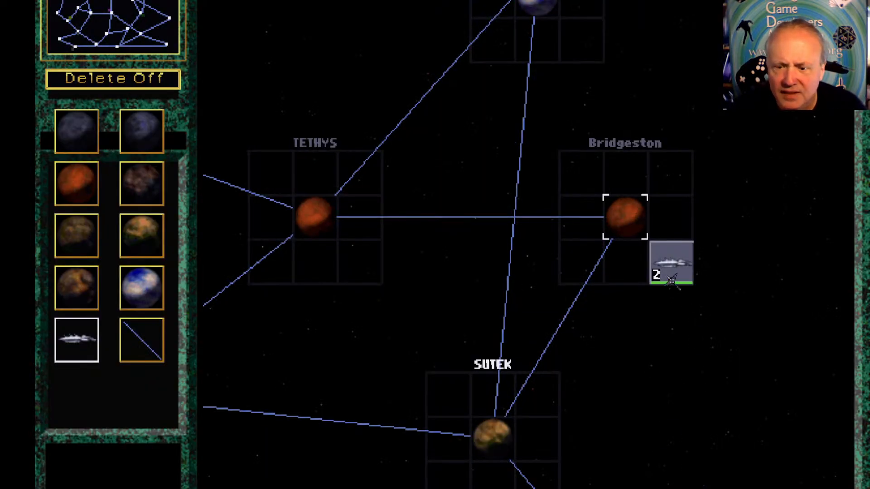
{"action": "left_click", "coordinate": [664, 271]}
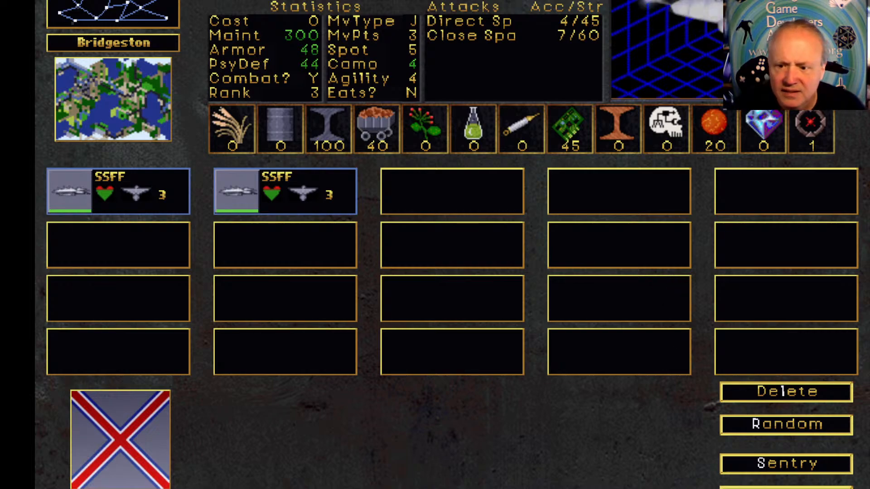
{"action": "left_click", "coordinate": [742, 485]}
Look over the galaxy-wide commands for planets, structures, units and CSV data
{"action": "key", "text": "alt+f"}
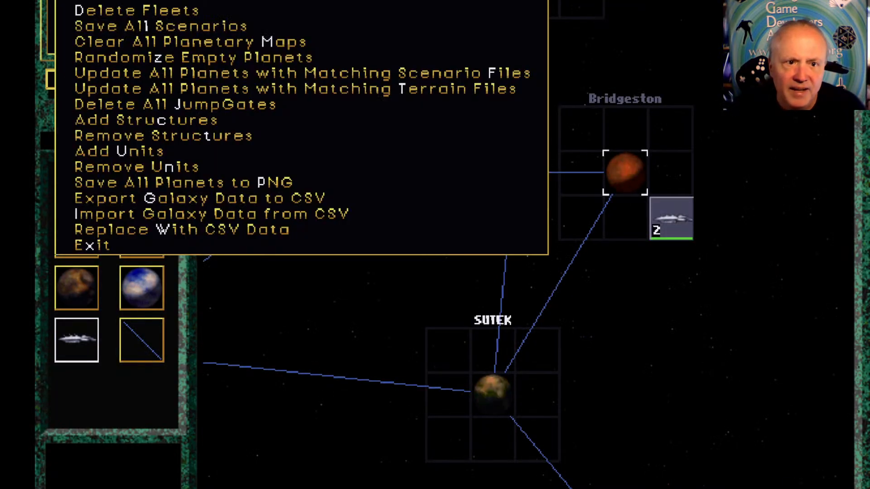
{"action": "key", "text": "Escape"}
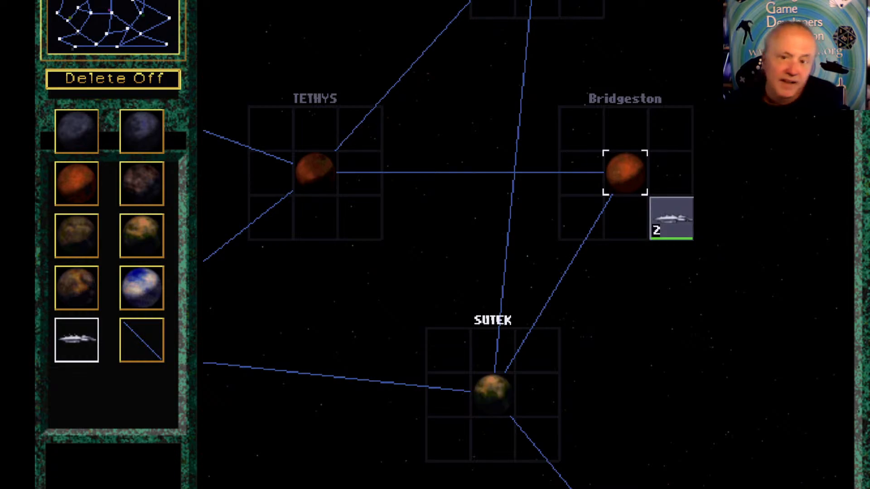
Turn on delete mode and delete the planet Bridgeston from the star map
{"action": "left_click", "coordinate": [161, 85]}
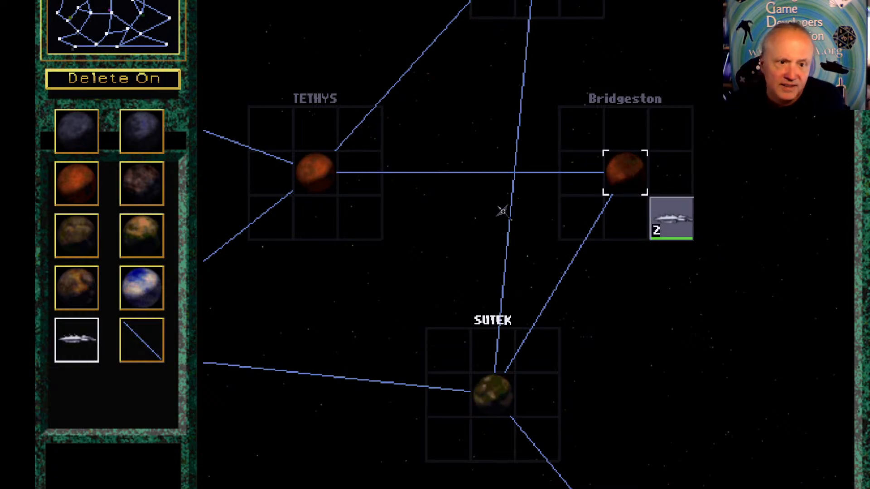
{"action": "left_click", "coordinate": [636, 179]}
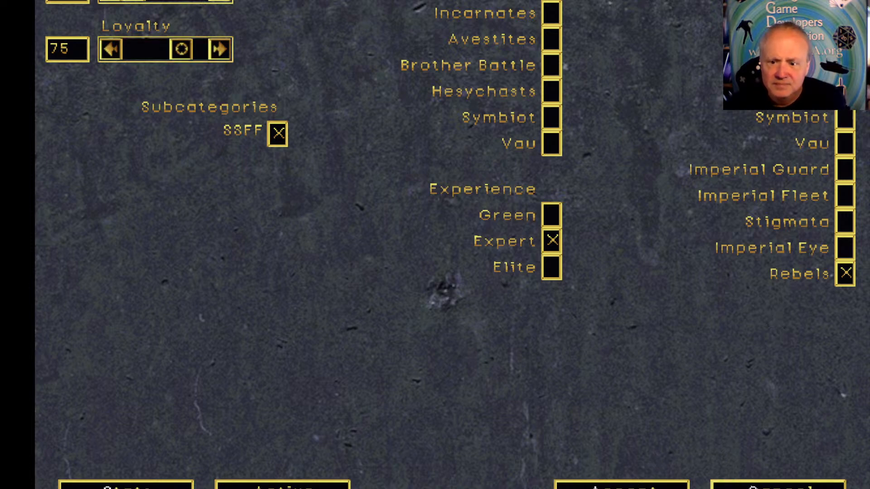
{"action": "left_click", "coordinate": [777, 484]}
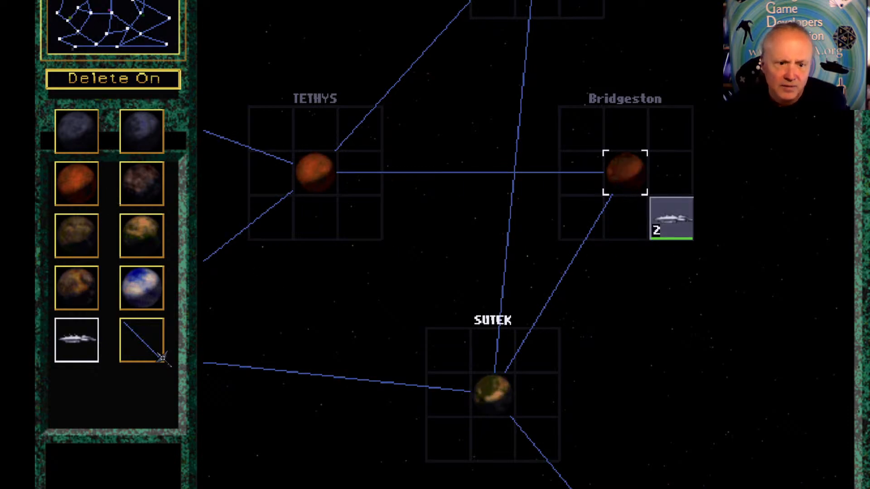
{"action": "left_click", "coordinate": [77, 143]}
{"action": "left_click", "coordinate": [82, 199]}
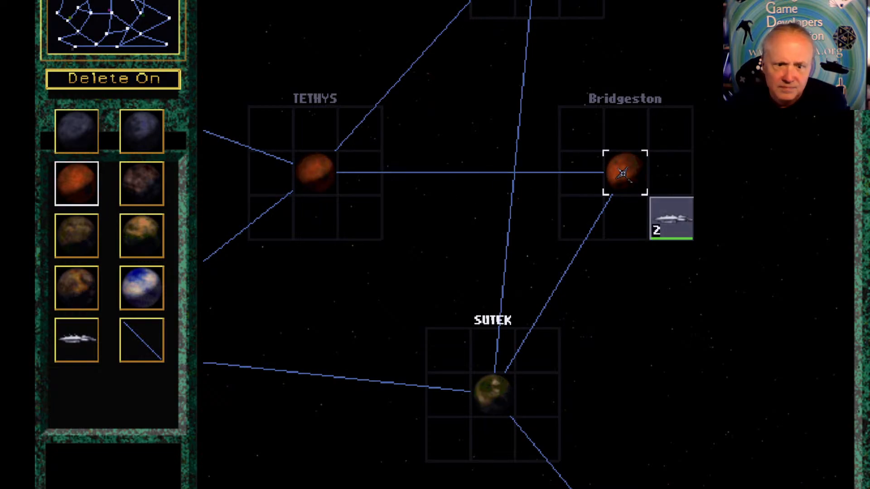
{"action": "left_click", "coordinate": [623, 173]}
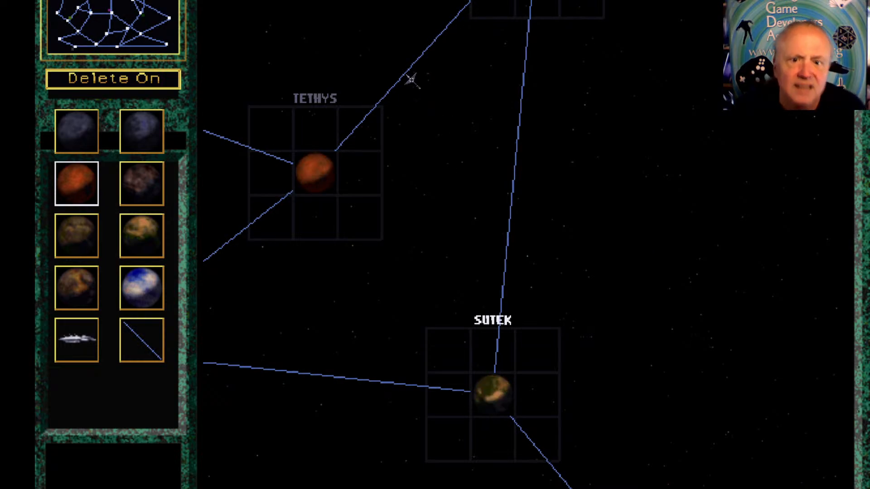
Delete the jump route from Tethys that passes Holy Terra toward the planet in the northeast
{"action": "left_click", "coordinate": [142, 339]}
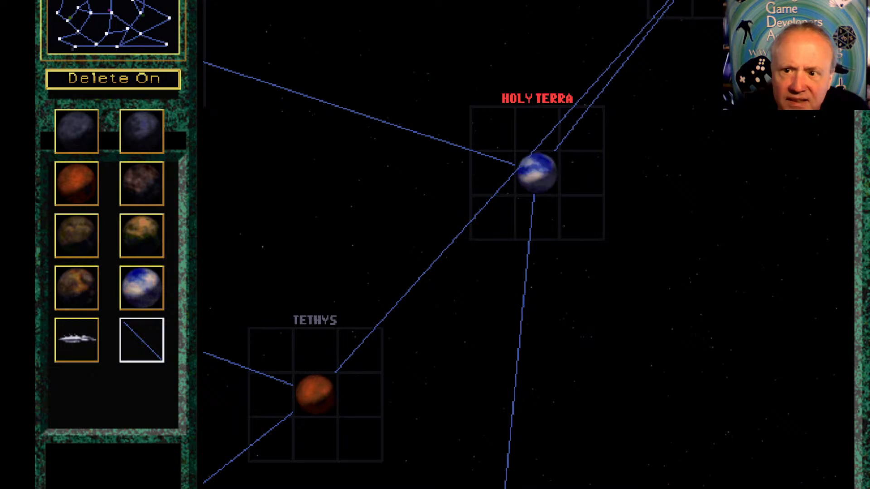
{"action": "left_click", "coordinate": [707, 0]}
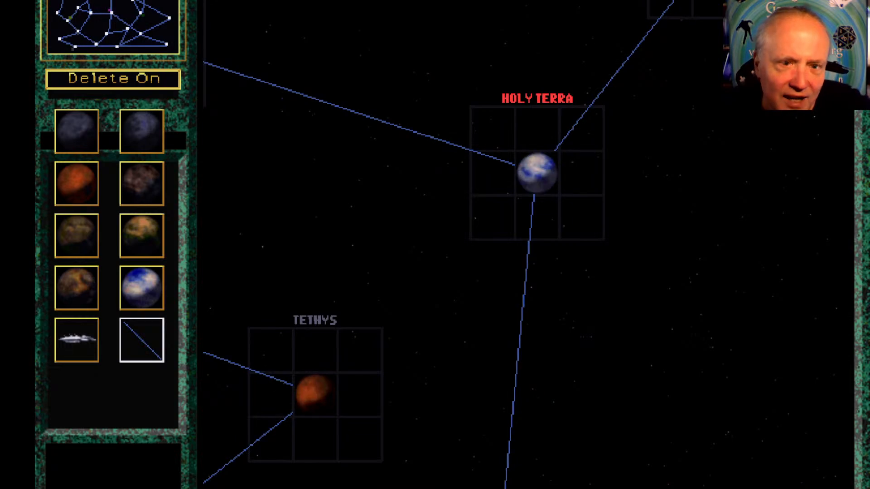
Quit the galaxy editor and return to the Emperor of the Fading Suns folder in File Explorer
{"action": "left_click", "coordinate": [82, 0]}
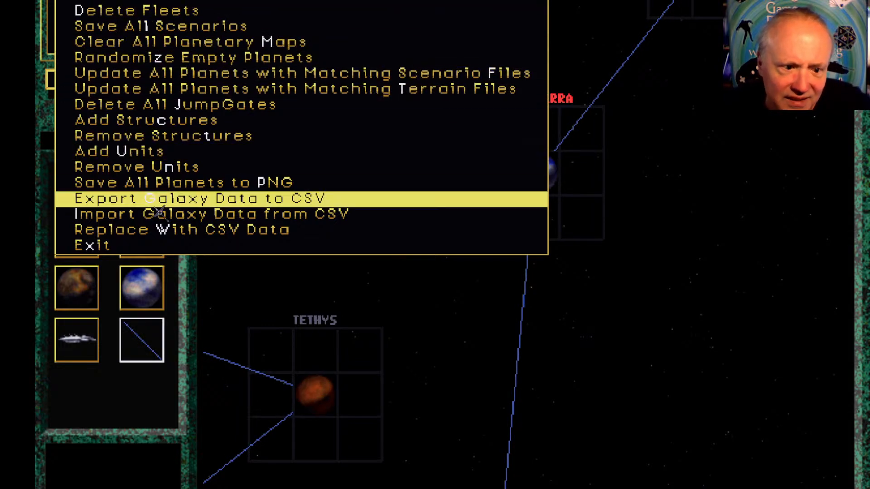
{"action": "left_click", "coordinate": [139, 247]}
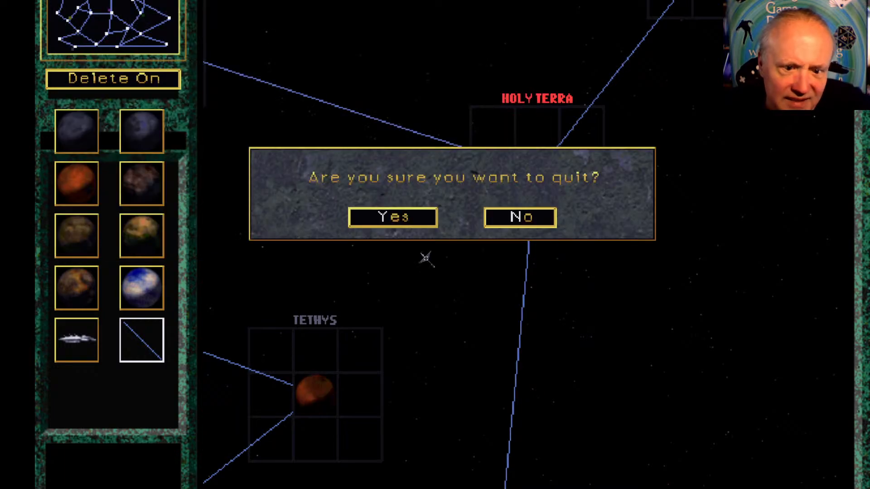
{"action": "left_click", "coordinate": [414, 224]}
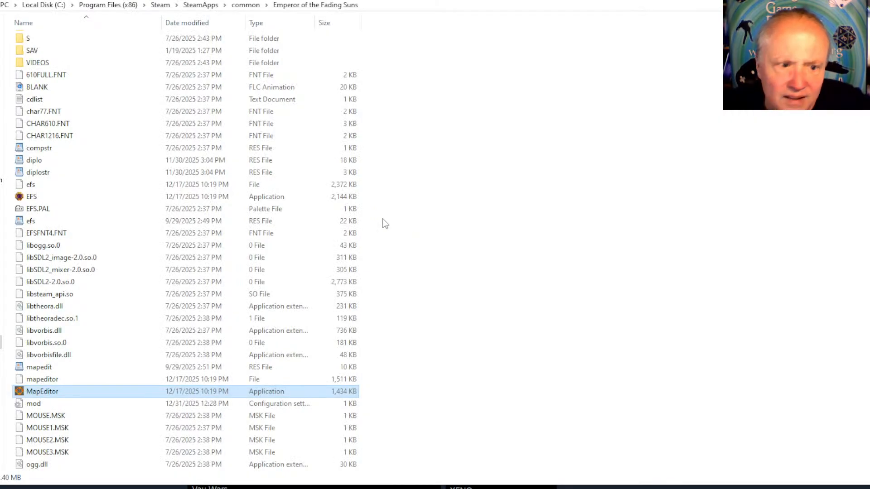
Copy the game's DAT folder into the MOD\MyMod folder
{"action": "scroll", "coordinate": [62, 86], "scroll_direction": "up", "scroll_amount": 2}
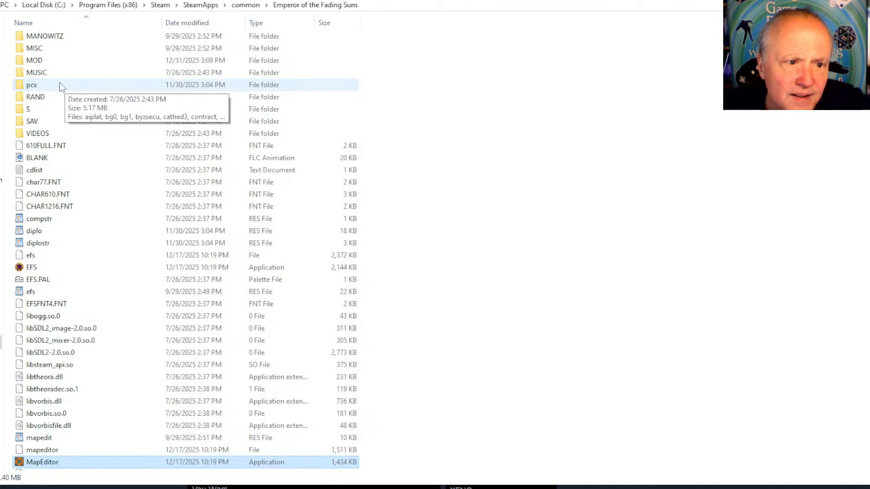
{"action": "scroll", "coordinate": [62, 86], "scroll_direction": "up", "scroll_amount": 3}
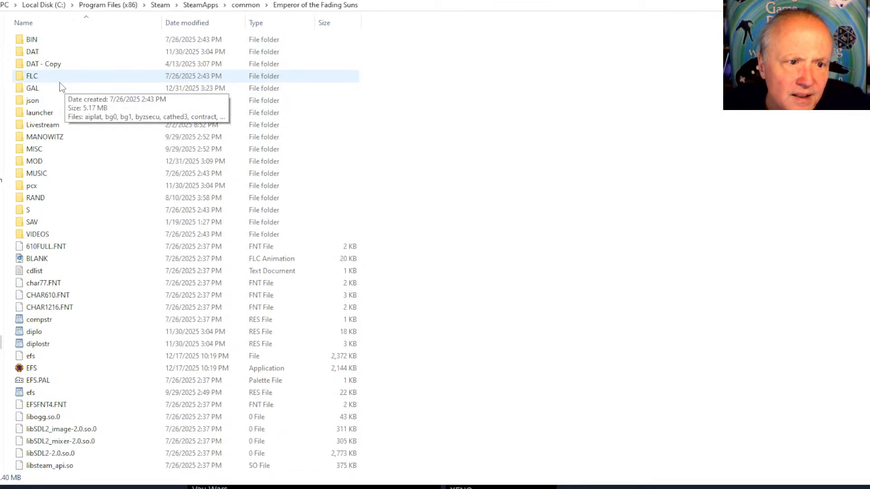
{"action": "right_click", "coordinate": [45, 56]}
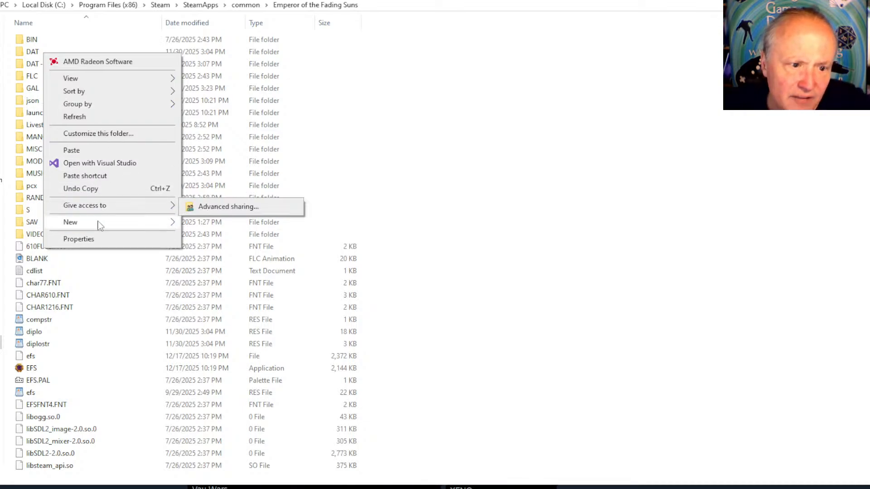
{"action": "left_click", "coordinate": [35, 53]}
{"action": "right_click", "coordinate": [34, 50]}
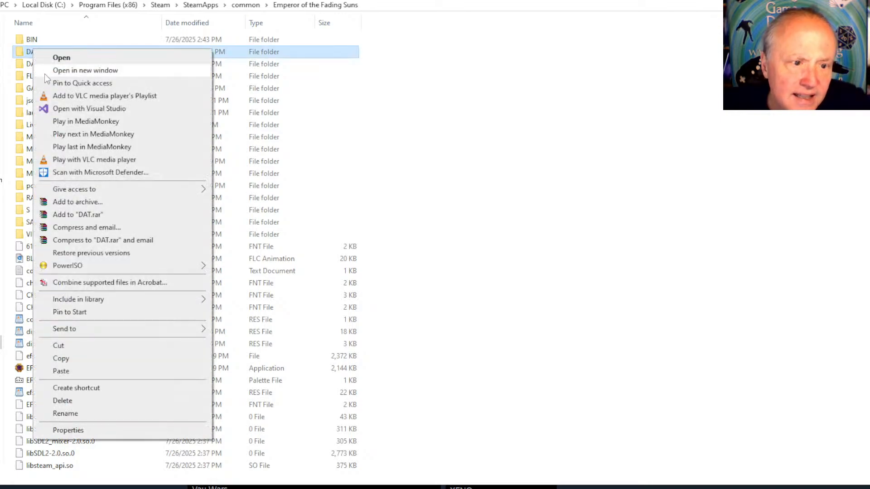
{"action": "left_click", "coordinate": [86, 358]}
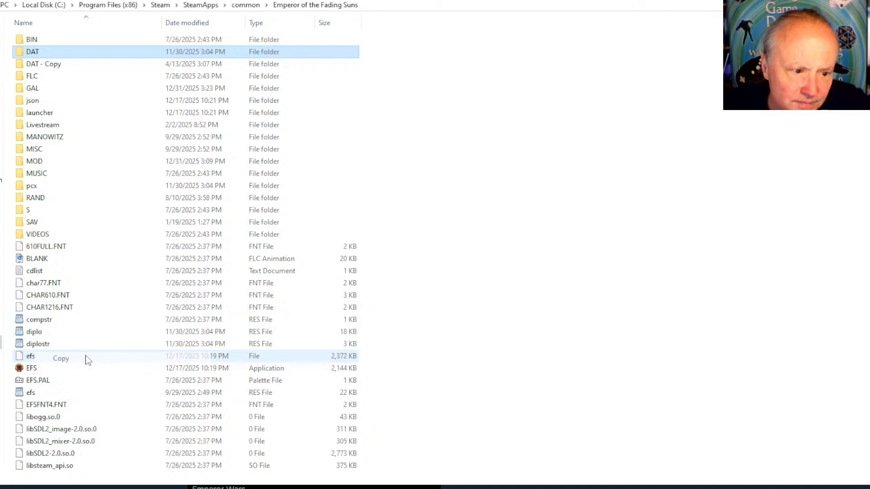
{"action": "double_click", "coordinate": [53, 159]}
{"action": "double_click", "coordinate": [49, 52]}
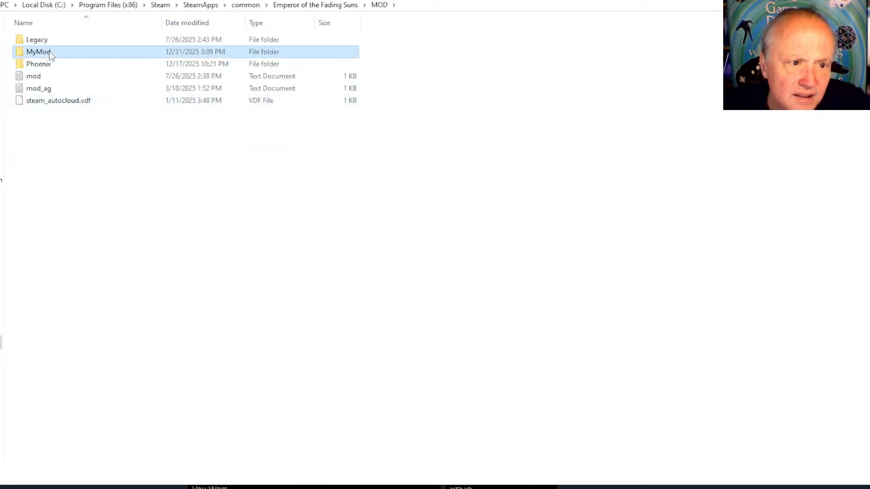
{"action": "left_click", "coordinate": [39, 45]}
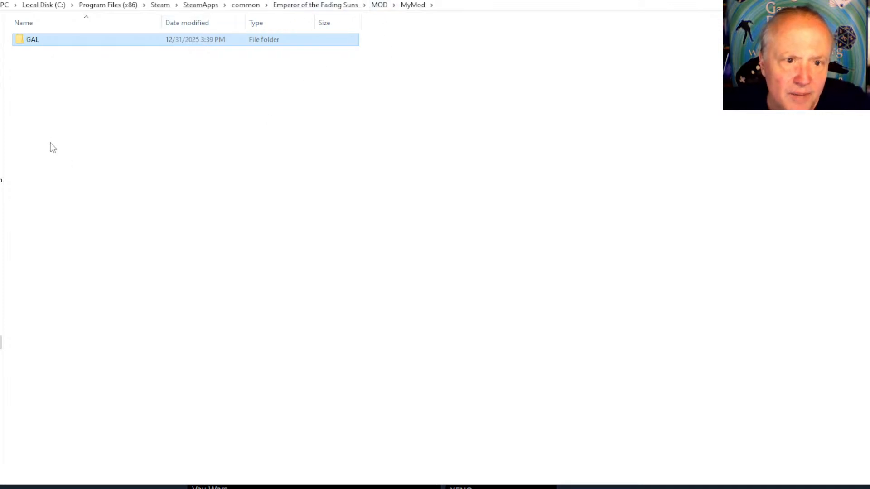
{"action": "right_click", "coordinate": [65, 101]}
{"action": "left_click", "coordinate": [96, 195]}
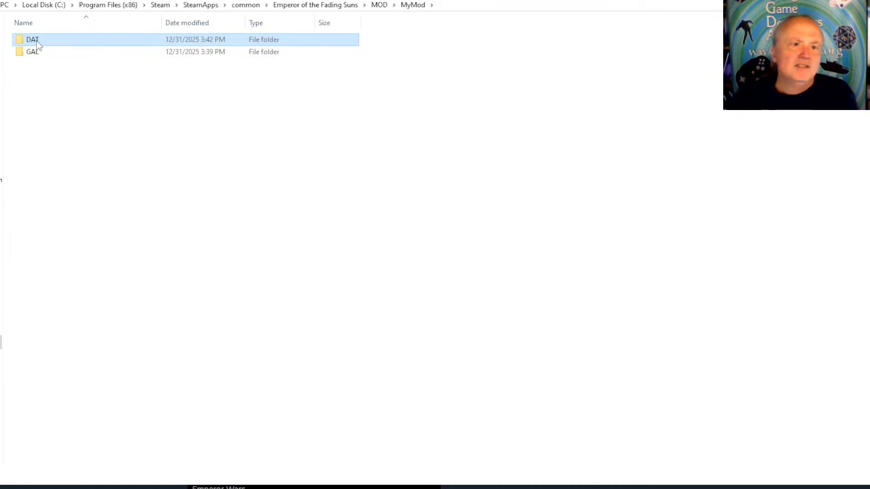
Open the UNIT file from MyMod's DAT folder in Notepad and browse to the legion units around entry 77
{"action": "double_click", "coordinate": [33, 40]}
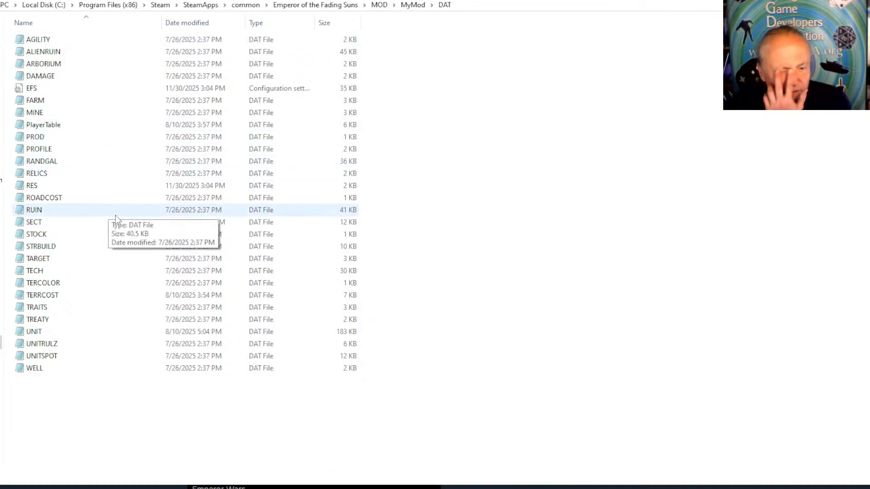
{"action": "double_click", "coordinate": [52, 332]}
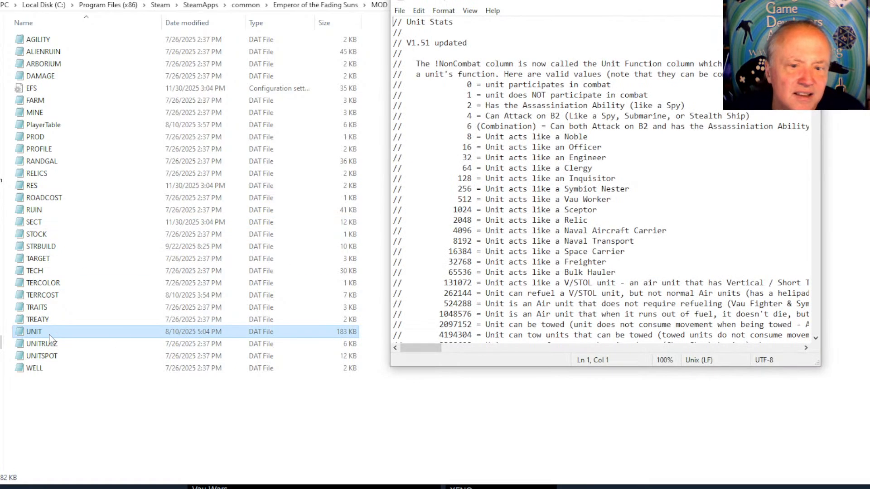
{"action": "left_click", "coordinate": [818, 151]}
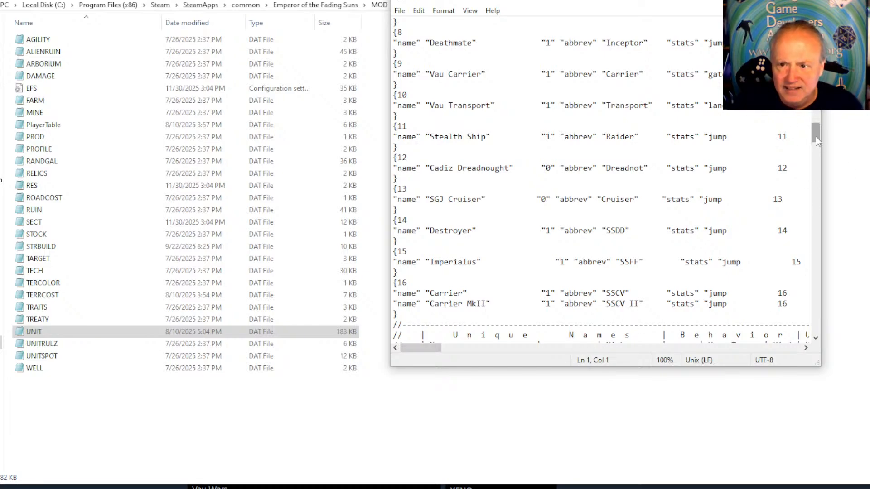
{"action": "left_click_drag", "start_coordinate": [815, 137], "coordinate": [867, 286]}
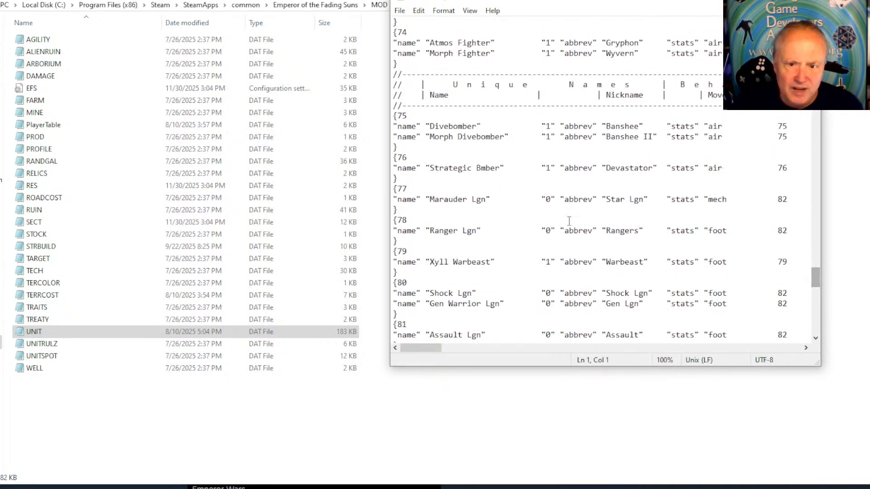
Replace "Marauder" with "Space Bez" in the name of unit 77
{"action": "double_click", "coordinate": [444, 200]}
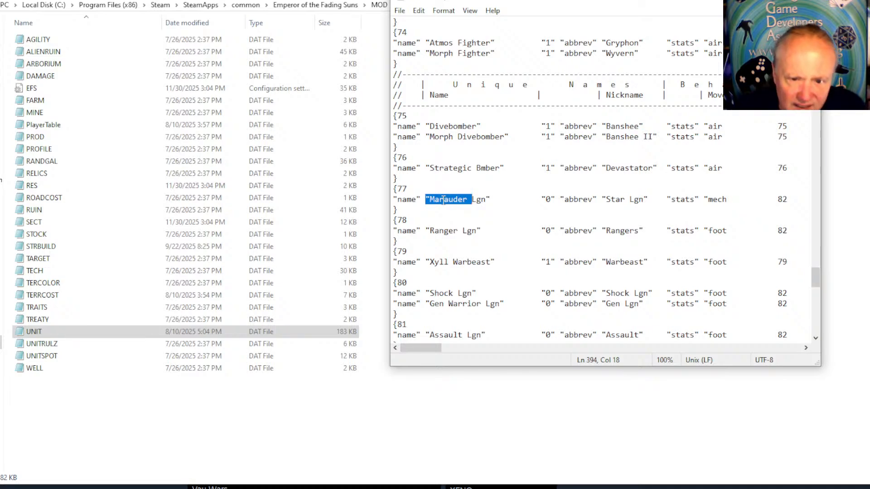
{"action": "left_click", "coordinate": [468, 207]}
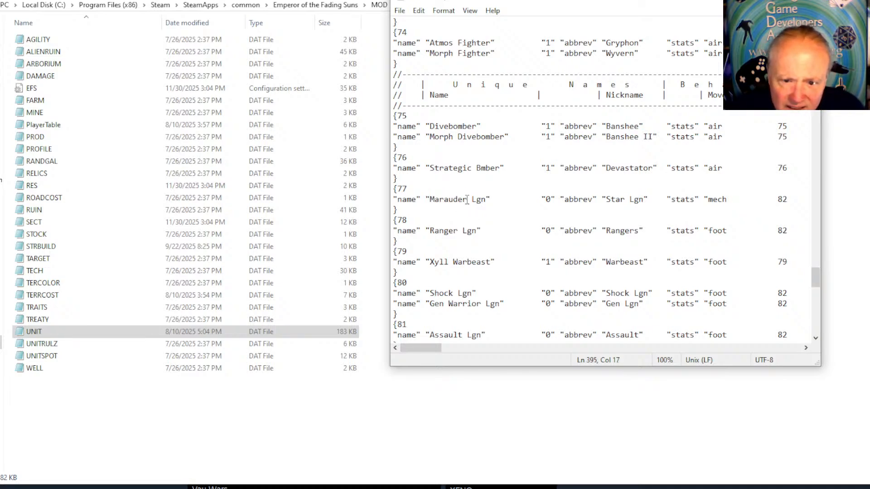
{"action": "left_click_drag", "start_coordinate": [450, 205], "coordinate": [430, 204]}
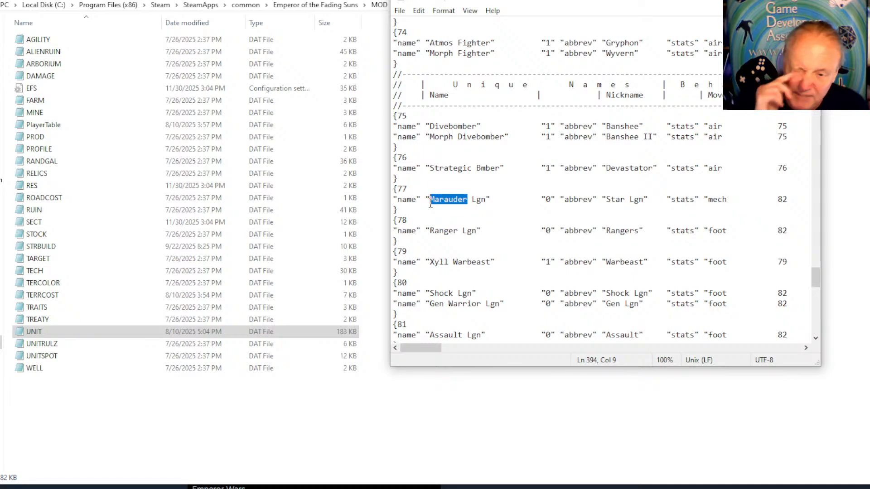
{"action": "type", "text": "Space Bes"}
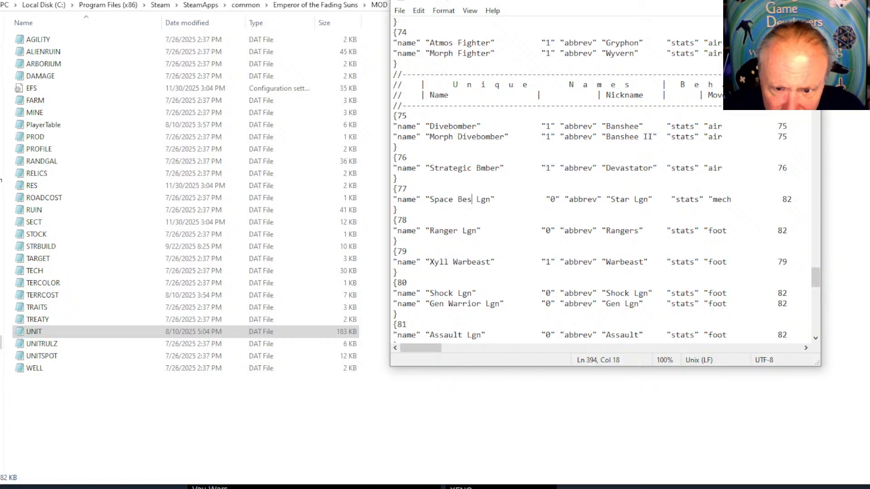
{"action": "key", "text": "BackSpace"}
{"action": "type", "text": "z"}
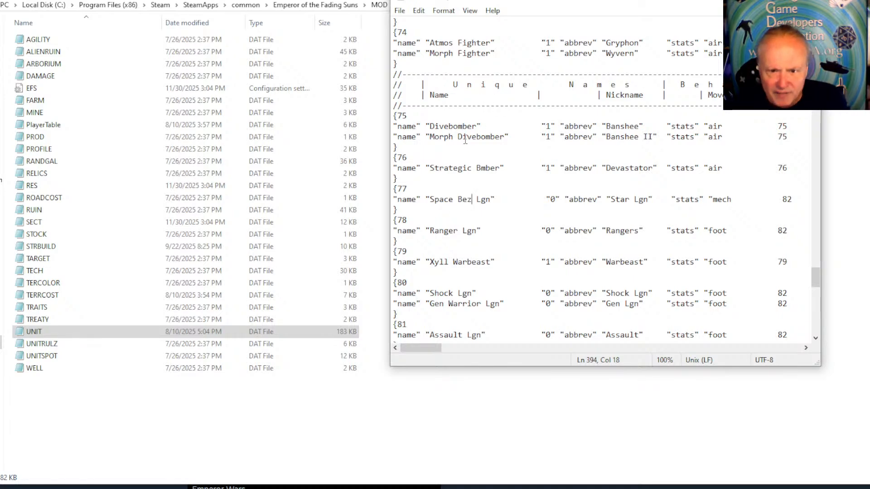
Compare the Morph Divebomber name field and change unit 77's name to "S Bezerker Lgn"
{"action": "left_click_drag", "start_coordinate": [460, 142], "coordinate": [540, 138]}
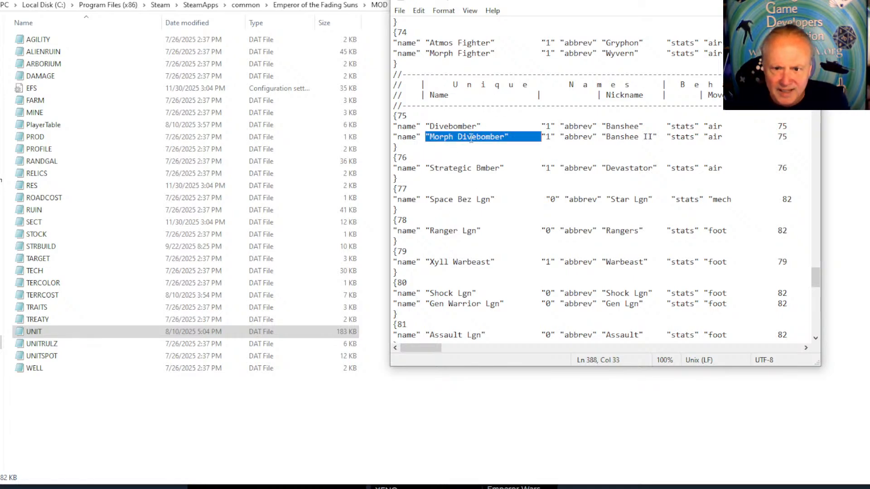
{"action": "left_click", "coordinate": [471, 136]}
{"action": "scroll", "coordinate": [521, 264], "scroll_direction": "down", "scroll_amount": 3}
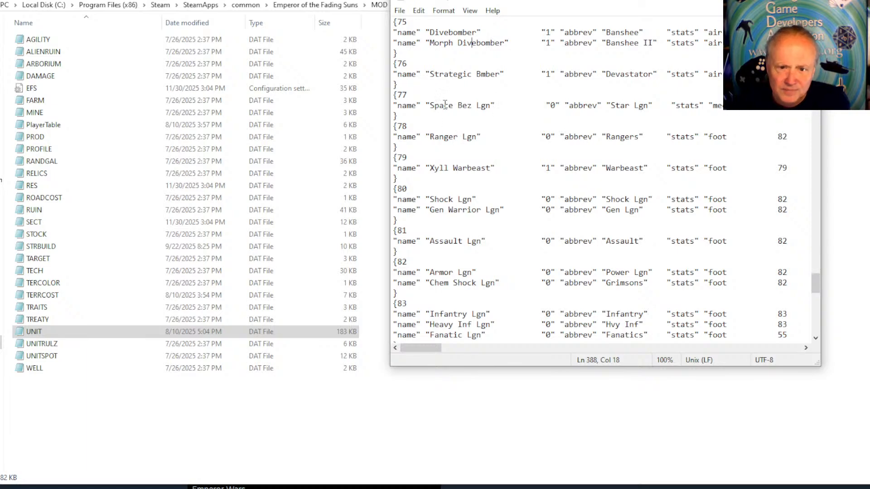
{"action": "left_click_drag", "start_coordinate": [451, 102], "coordinate": [452, 101]}
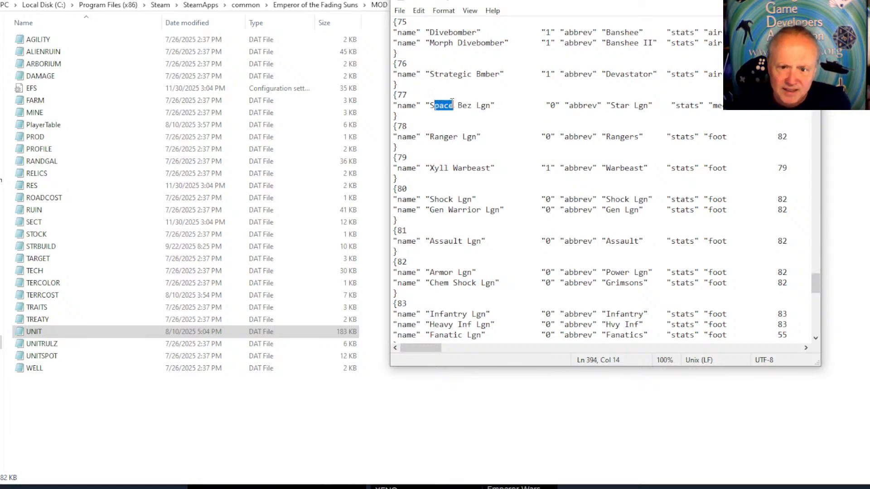
{"action": "type", "text": "\\"}
{"action": "key", "text": "BackSpace"}
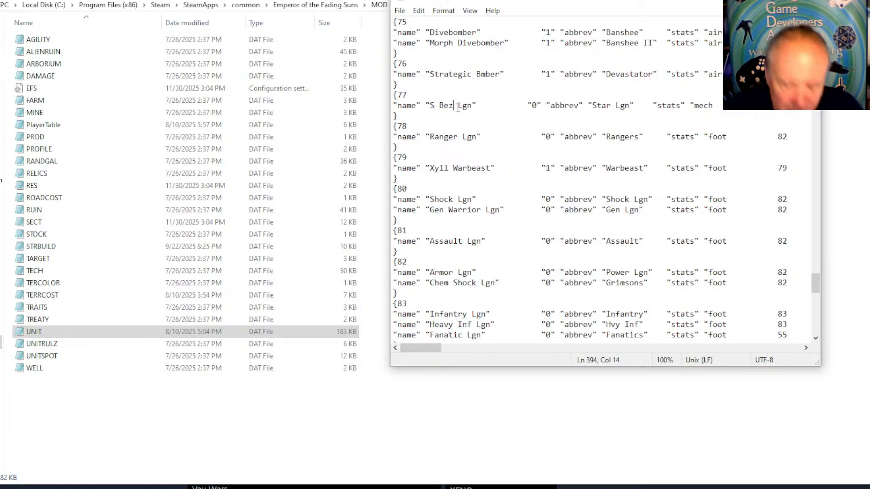
{"action": "type", "text": "erker"}
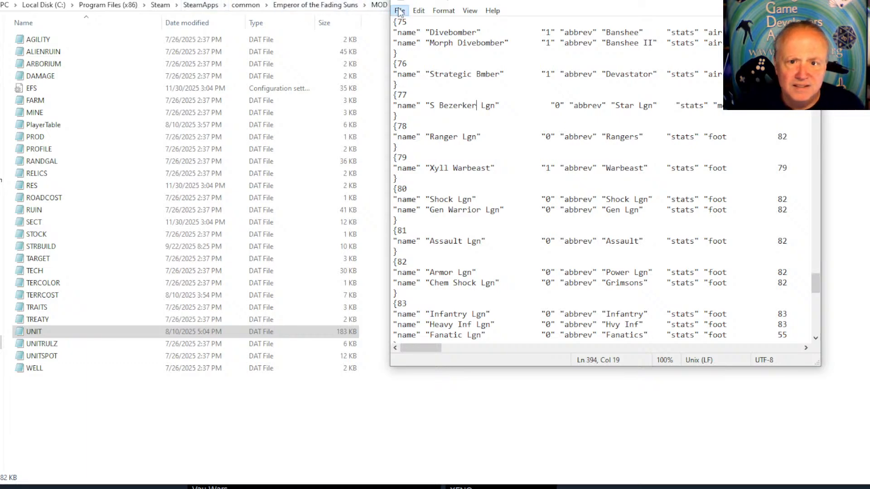
Save the UNIT file and go back to the start of its unit list
{"action": "left_click", "coordinate": [399, 11]}
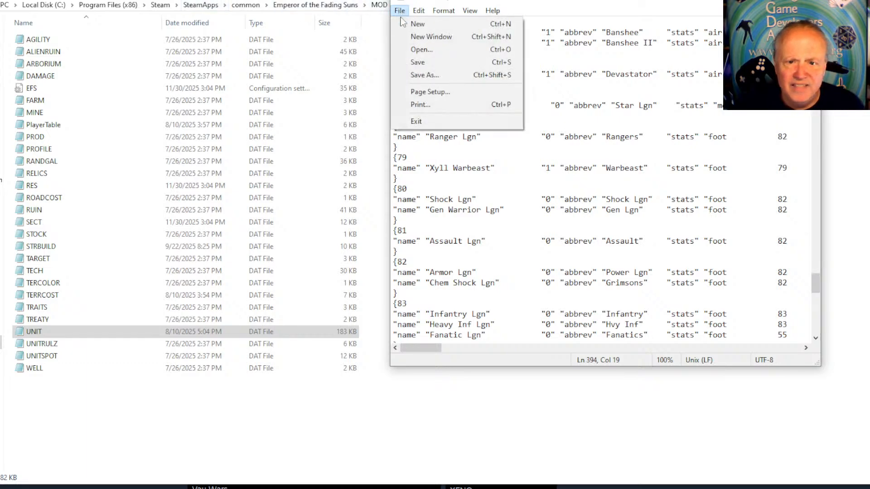
{"action": "left_click", "coordinate": [414, 66]}
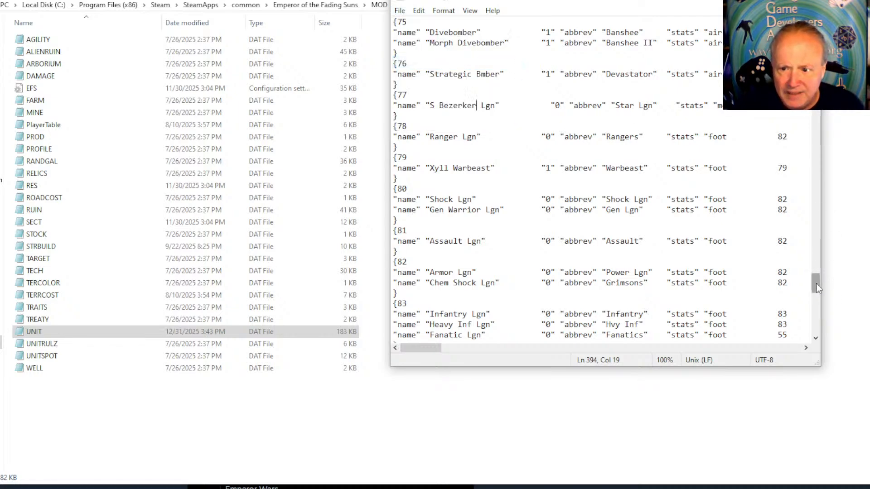
{"action": "left_click_drag", "start_coordinate": [816, 284], "coordinate": [816, 116]}
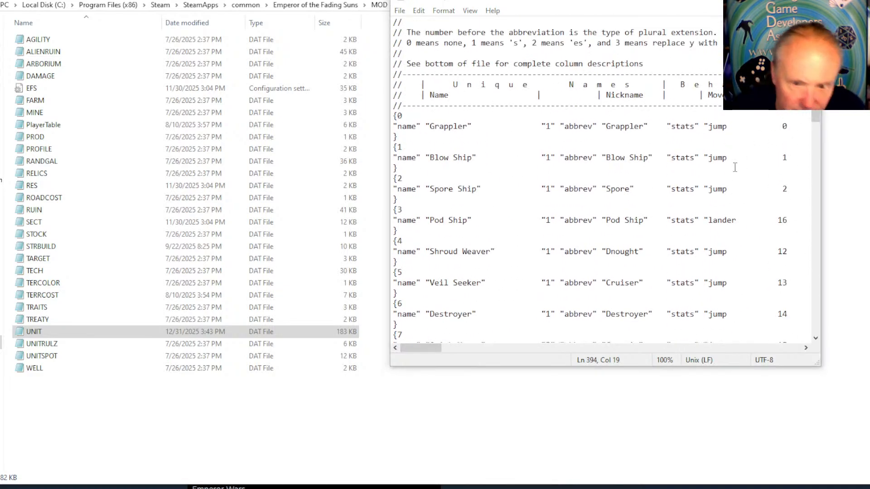
Find "militia" in the UNIT file and replace "Militia" with "Mooks" in the name of unit 84
{"action": "key", "text": "ctrl+f"}
{"action": "type", "text": ",o"}
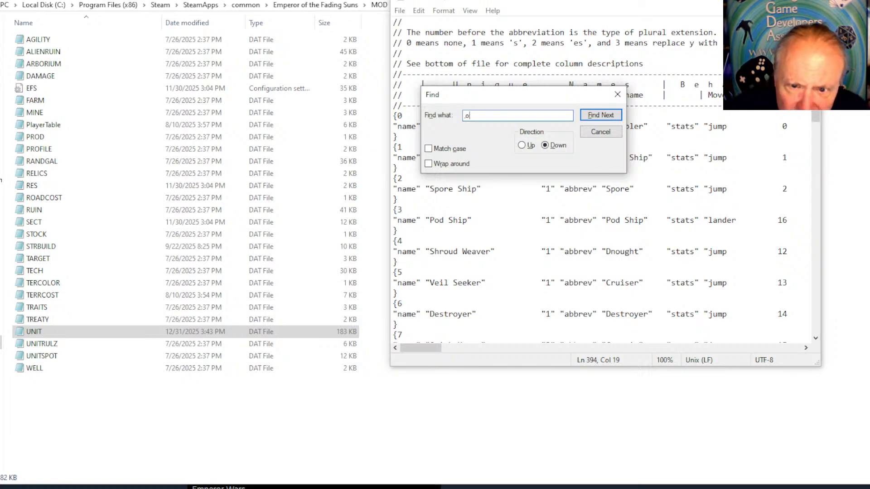
{"action": "key", "text": "BackSpace"}
{"action": "key", "text": "BackSpace"}
{"action": "type", "text": "militia"}
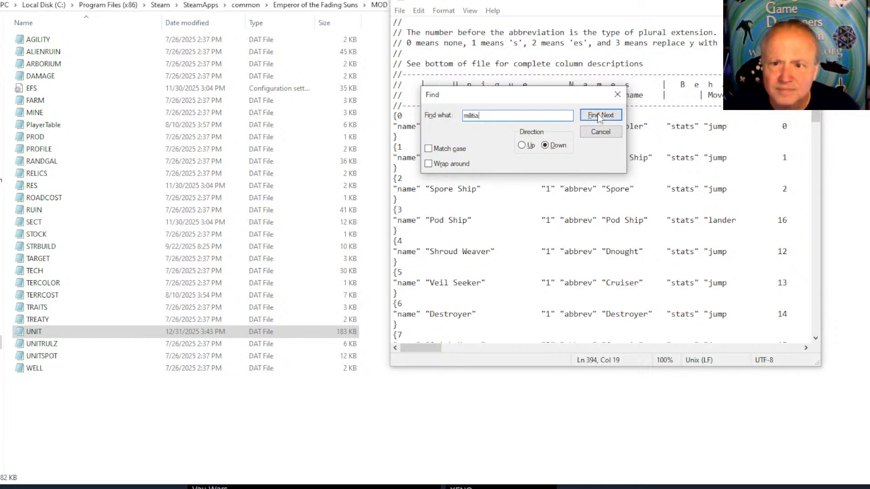
{"action": "left_click", "coordinate": [600, 115]}
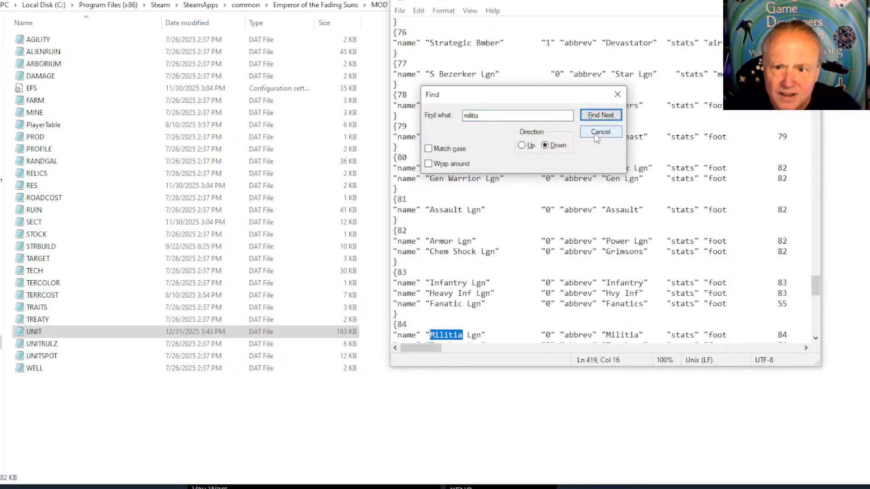
{"action": "left_click", "coordinate": [594, 133]}
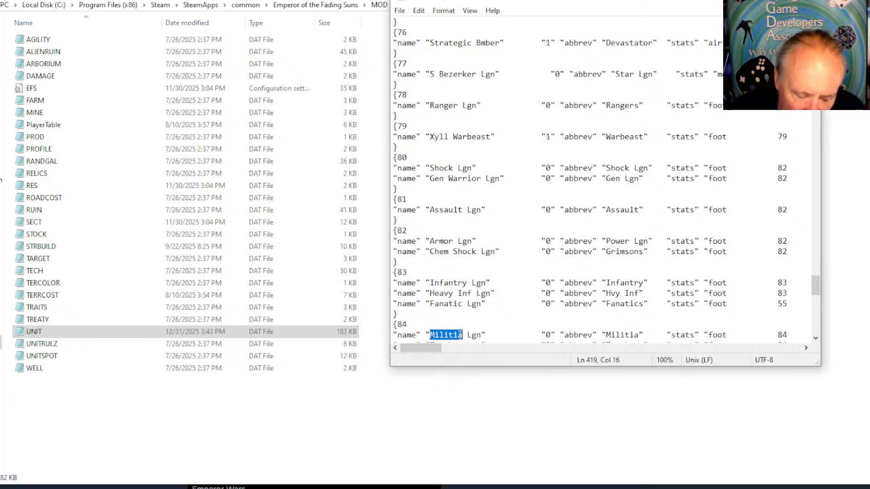
{"action": "type", "text": "Moo"}
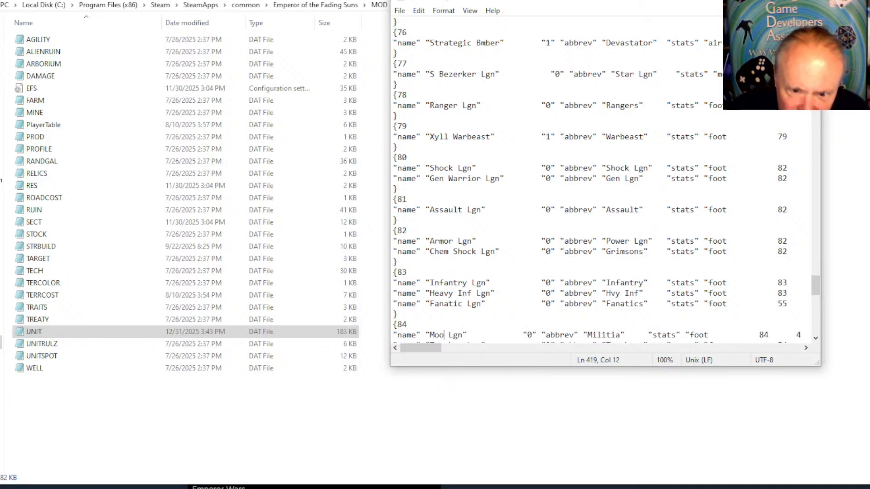
{"action": "type", "text": "ks"}
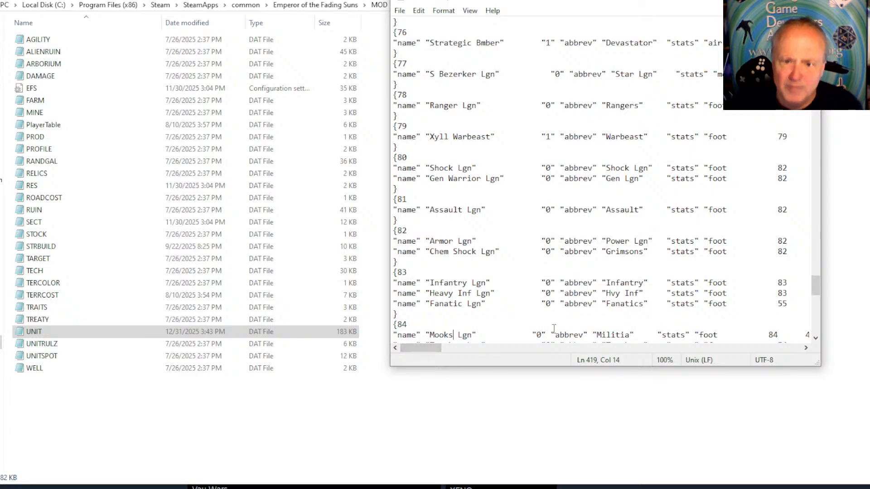
Save the changes to the UNIT file
{"action": "left_click", "coordinate": [418, 10]}
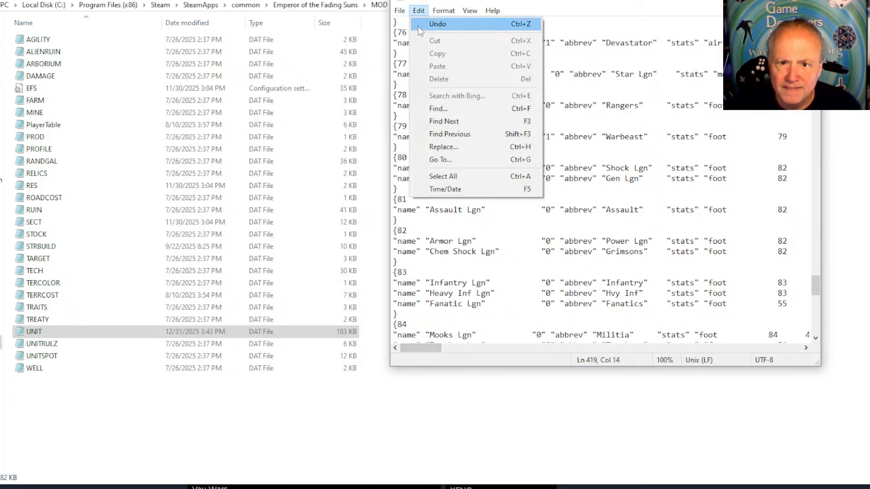
{"action": "left_click", "coordinate": [399, 12]}
{"action": "left_click", "coordinate": [399, 12]}
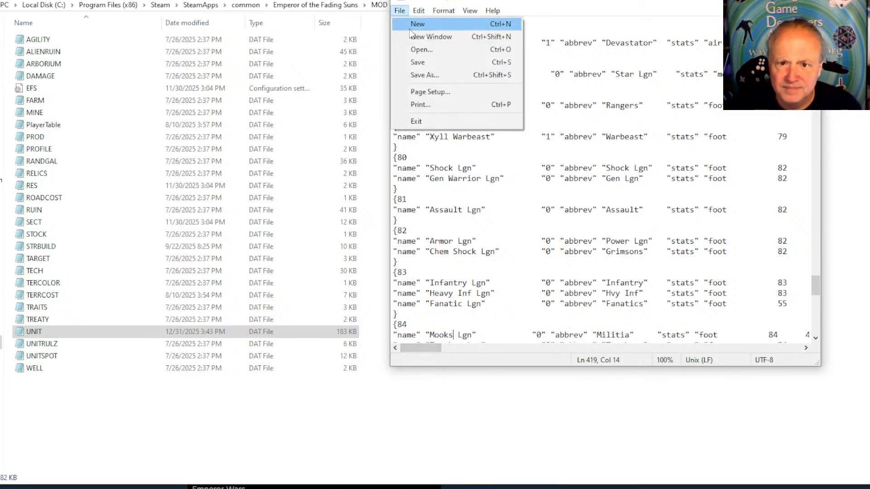
{"action": "left_click", "coordinate": [511, 64]}
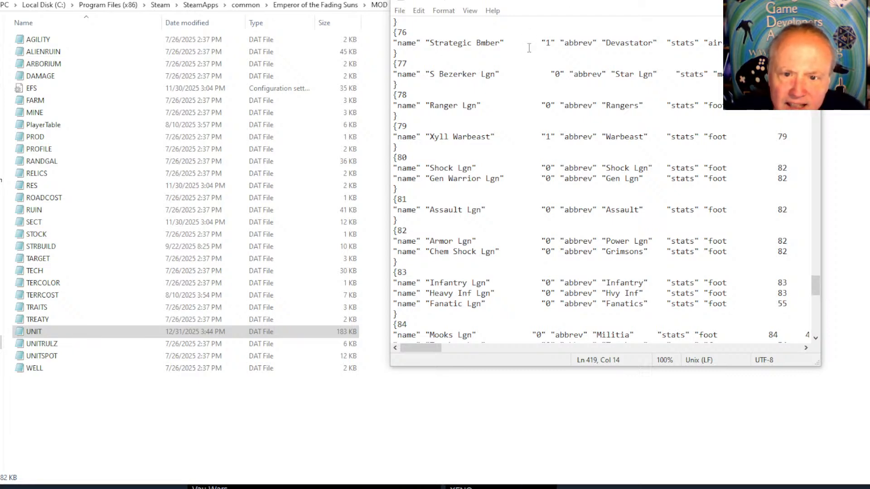
Look through the other entries of the UNIT file and place the cursor in unit 55's name, "Portnows"
{"action": "scroll", "coordinate": [508, 97], "scroll_direction": "down", "scroll_amount": 7}
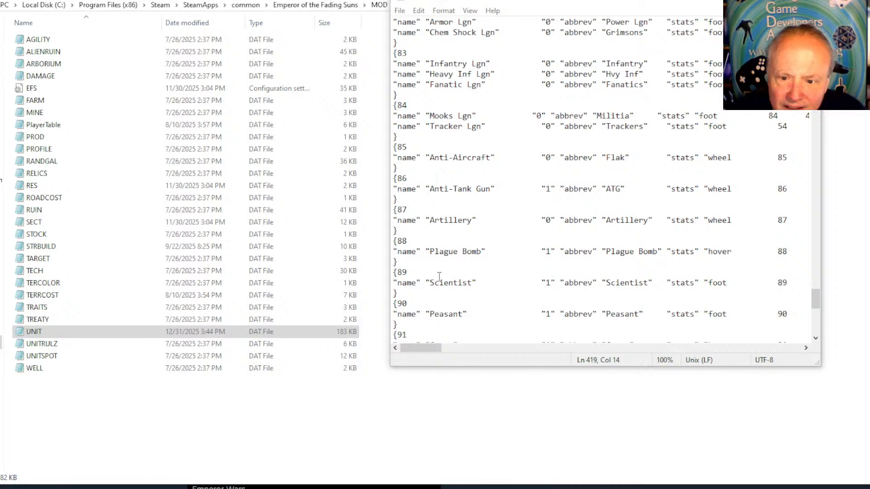
{"action": "scroll", "coordinate": [463, 333], "scroll_direction": "down", "scroll_amount": 4}
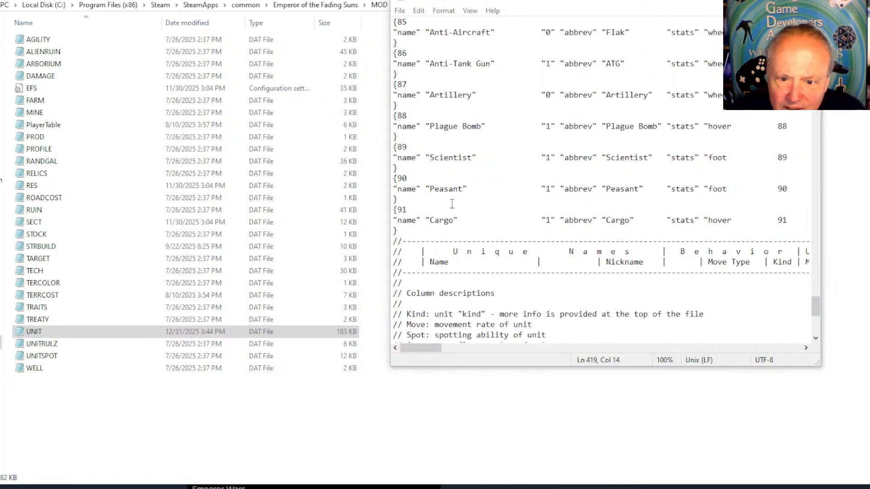
{"action": "scroll", "coordinate": [452, 203], "scroll_direction": "up", "scroll_amount": 15}
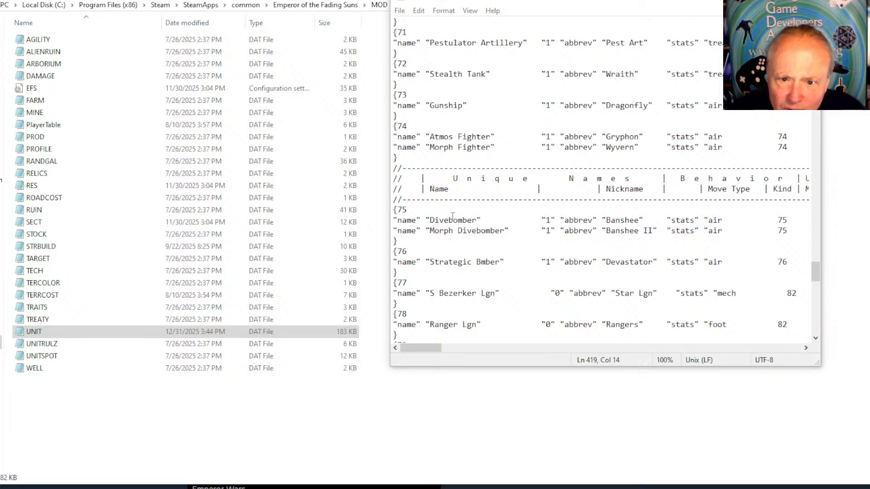
{"action": "scroll", "coordinate": [452, 216], "scroll_direction": "up", "scroll_amount": 13}
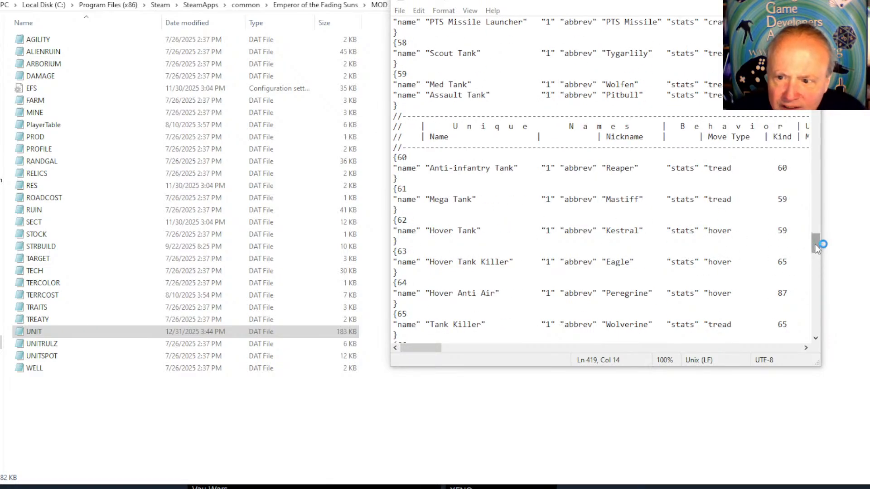
{"action": "left_click_drag", "start_coordinate": [816, 246], "coordinate": [829, 200]}
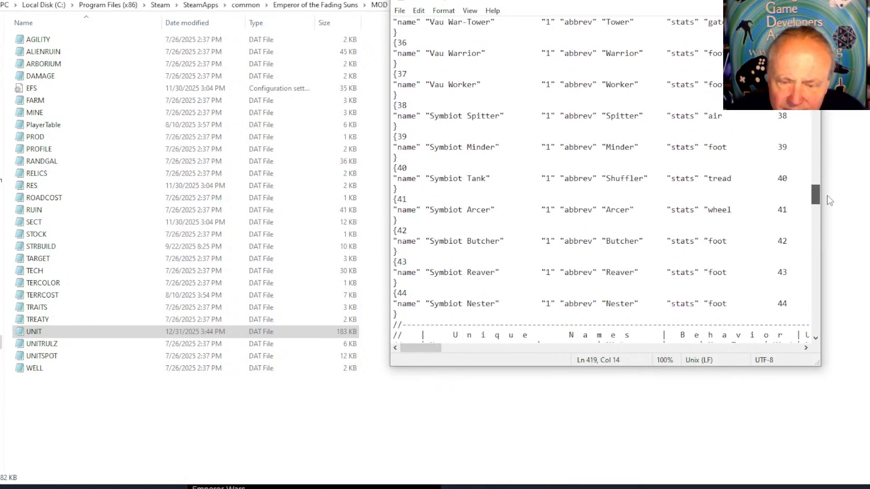
{"action": "left_click", "coordinate": [818, 223]}
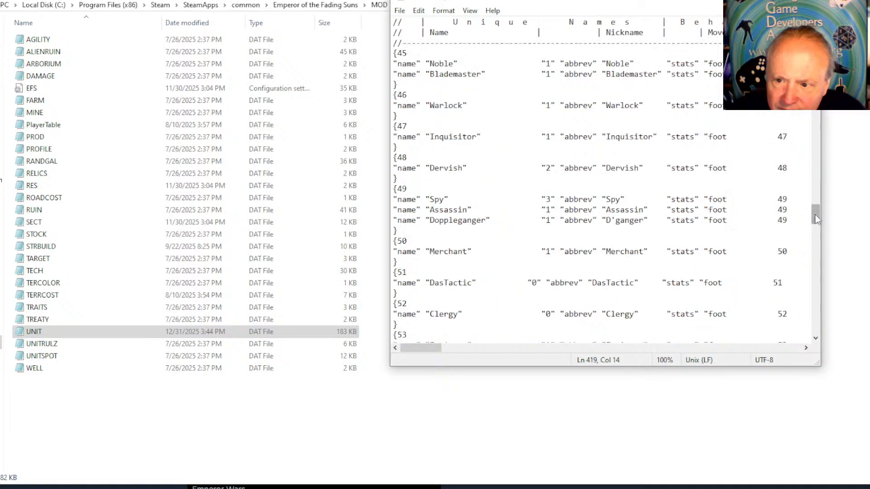
{"action": "left_click_drag", "start_coordinate": [816, 211], "coordinate": [820, 225]}
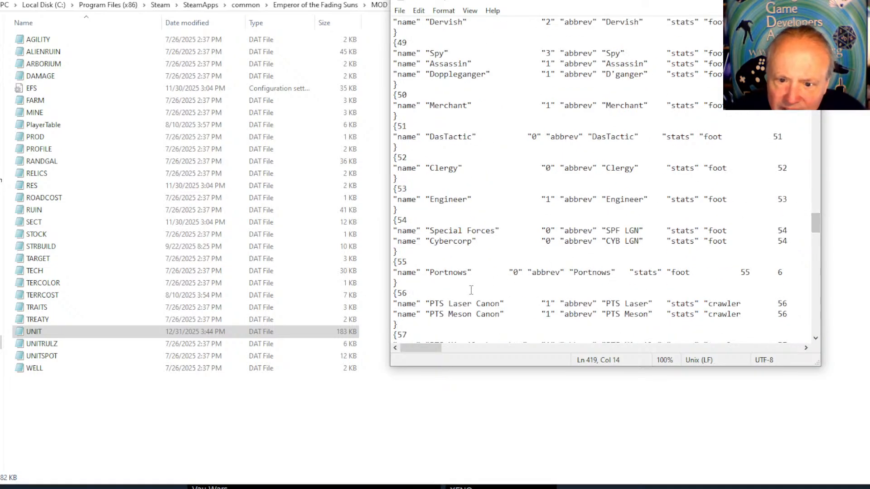
{"action": "double_click", "coordinate": [448, 271]}
{"action": "left_click", "coordinate": [449, 272]}
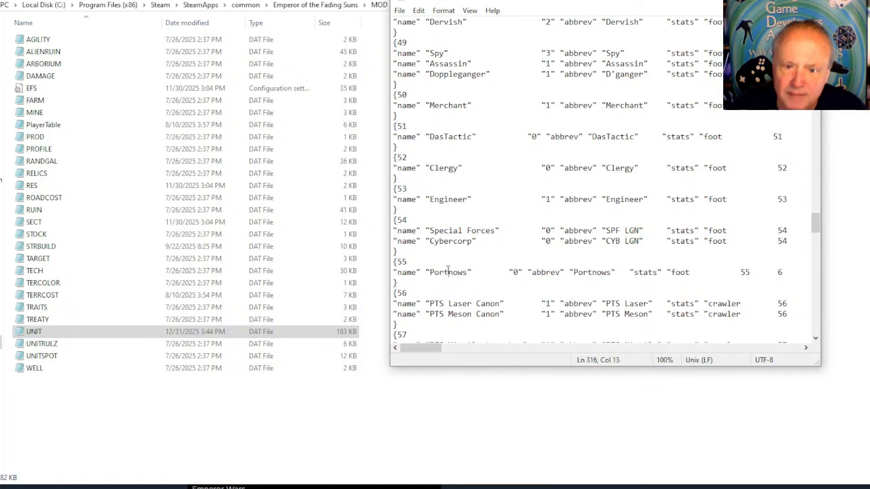